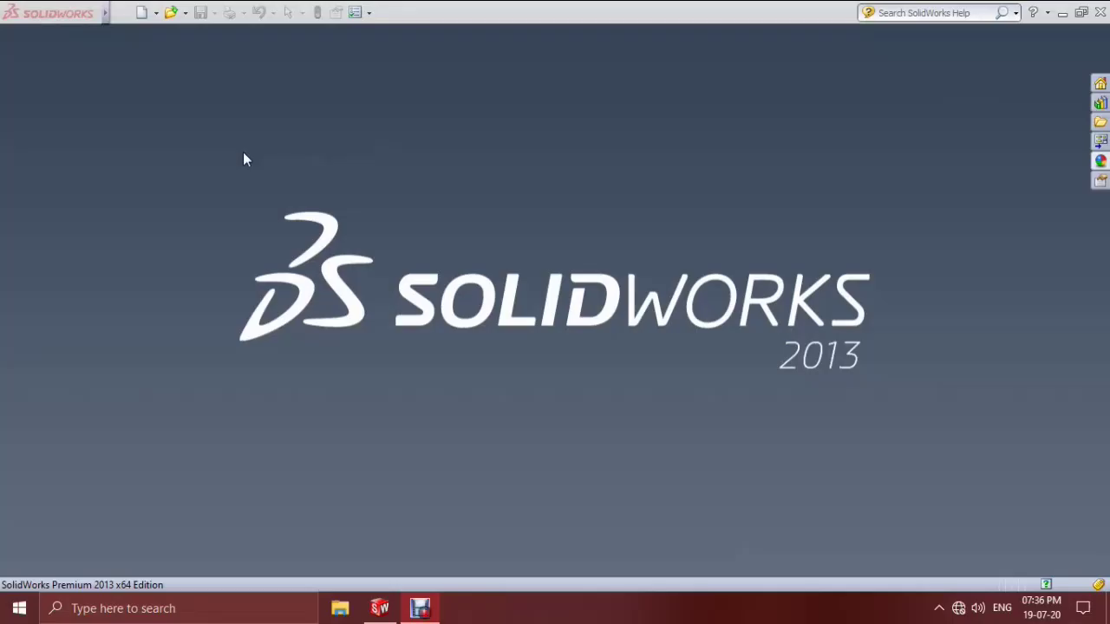
- Create a new part, Part2, and start a revolve sketch on the Top Plane
{"action": "left_click", "coordinate": [140, 13]}
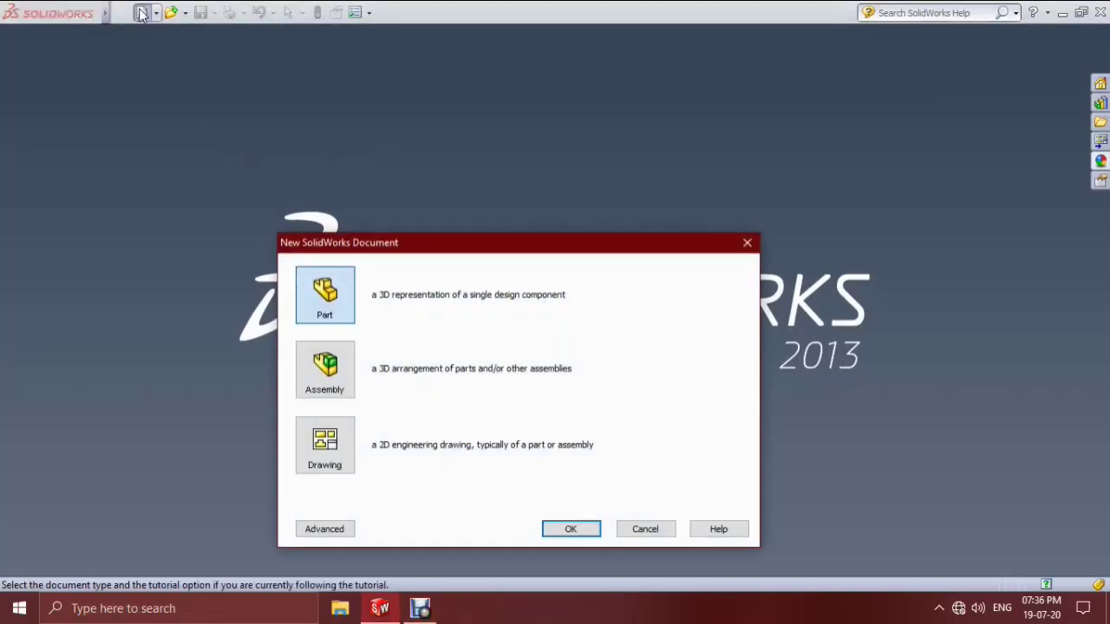
{"action": "left_click", "coordinate": [570, 529]}
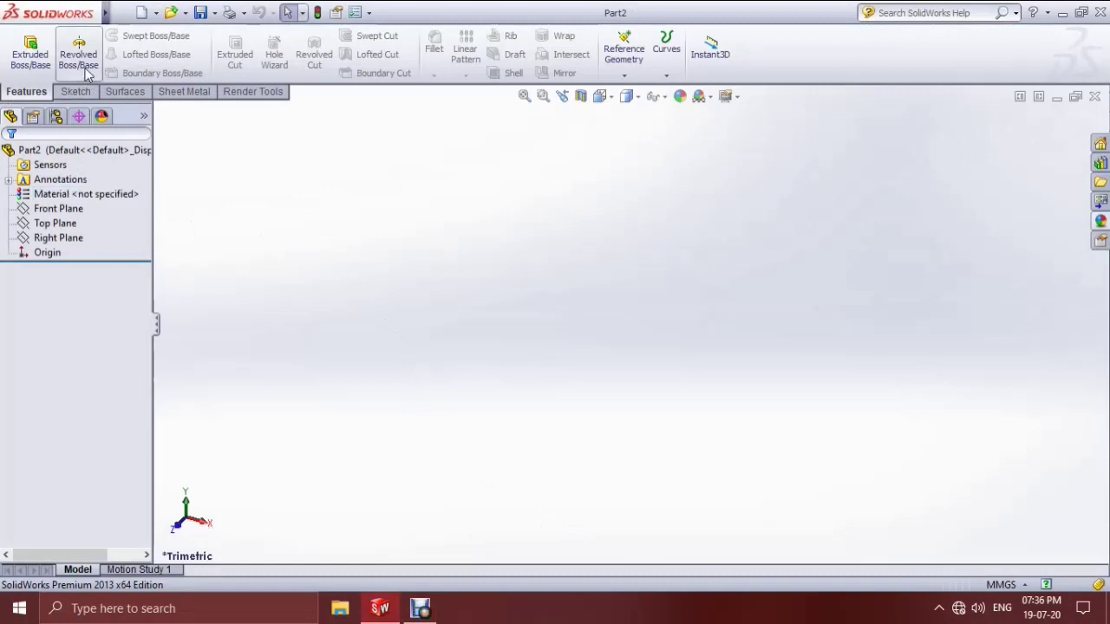
{"action": "left_click", "coordinate": [76, 56]}
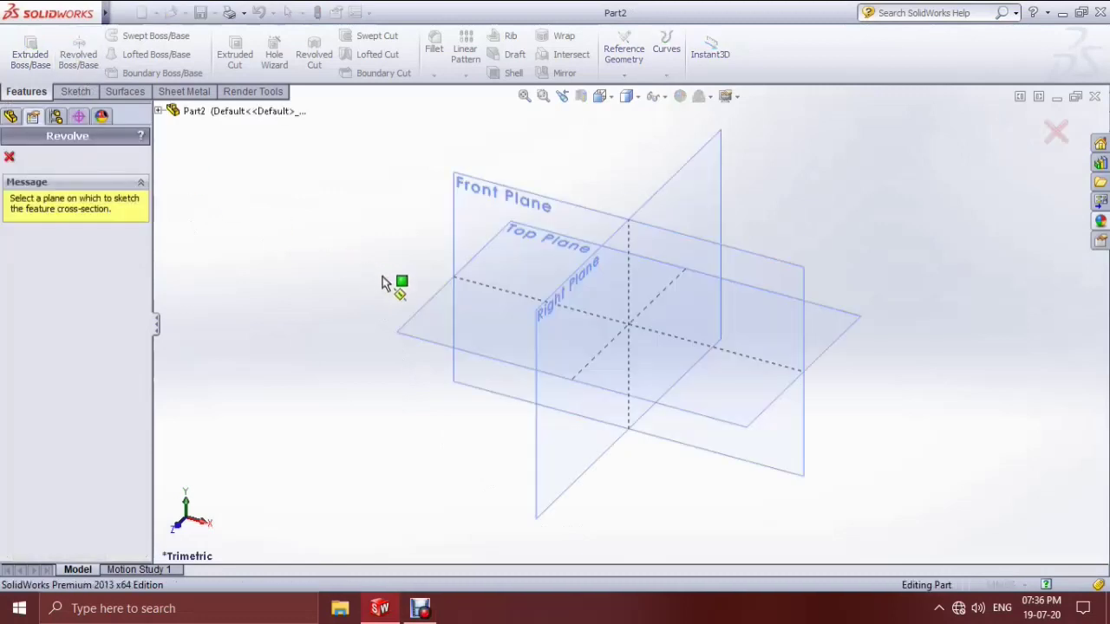
{"action": "left_click", "coordinate": [415, 323]}
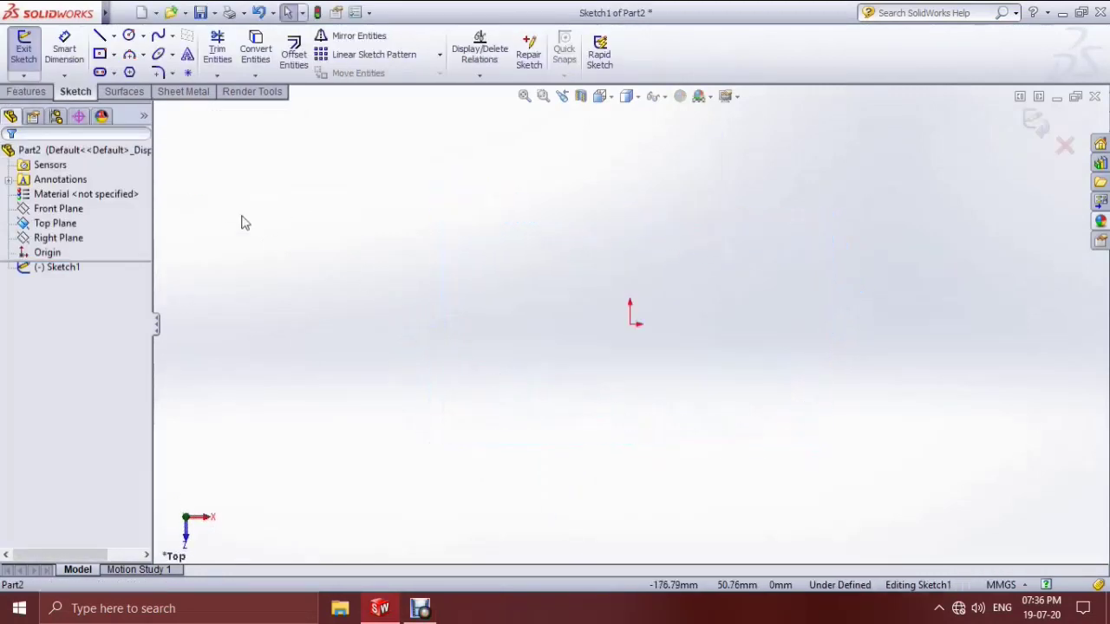
{"action": "left_click", "coordinate": [99, 54]}
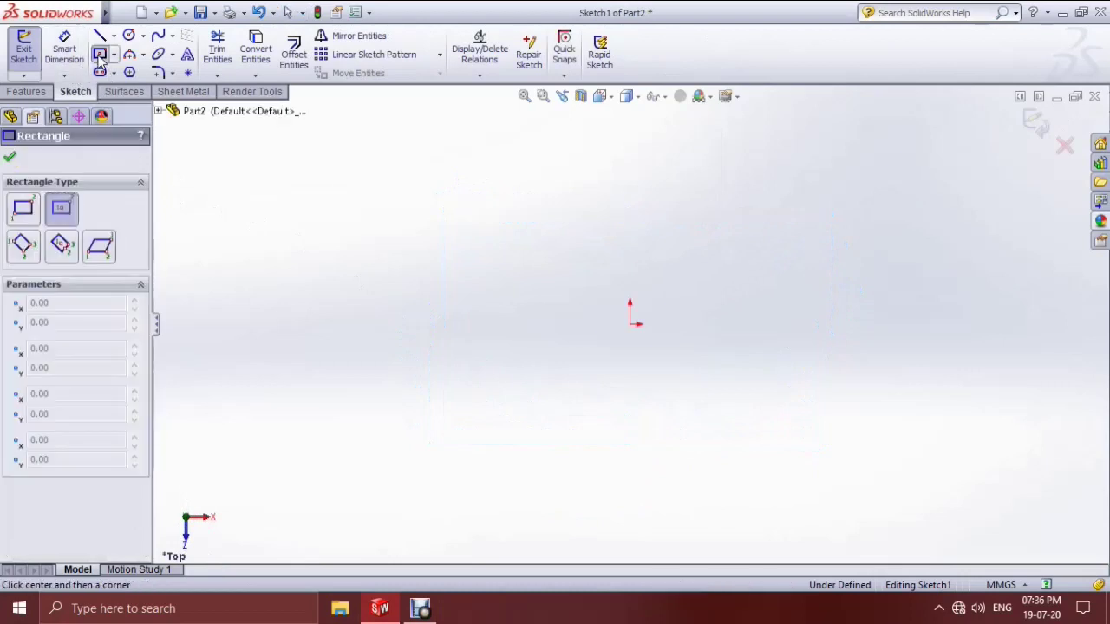
- Draw a centre rectangle about 109 × 198 mm on the origin and round its top corners R10
{"action": "left_click", "coordinate": [631, 326]}
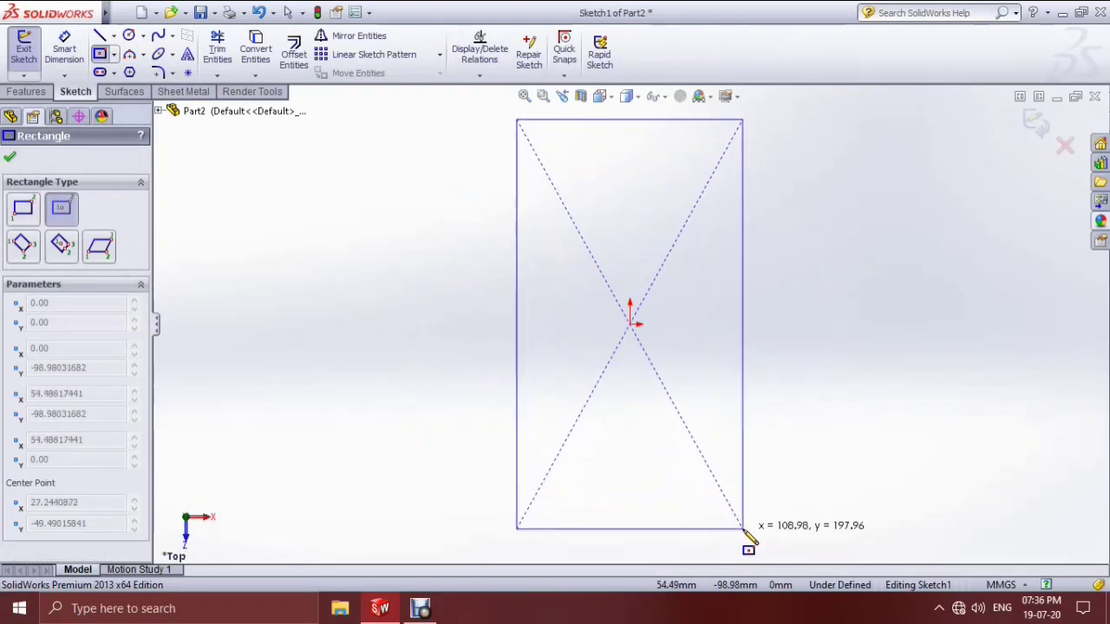
{"action": "left_click", "coordinate": [743, 529]}
{"action": "left_click", "coordinate": [10, 156]}
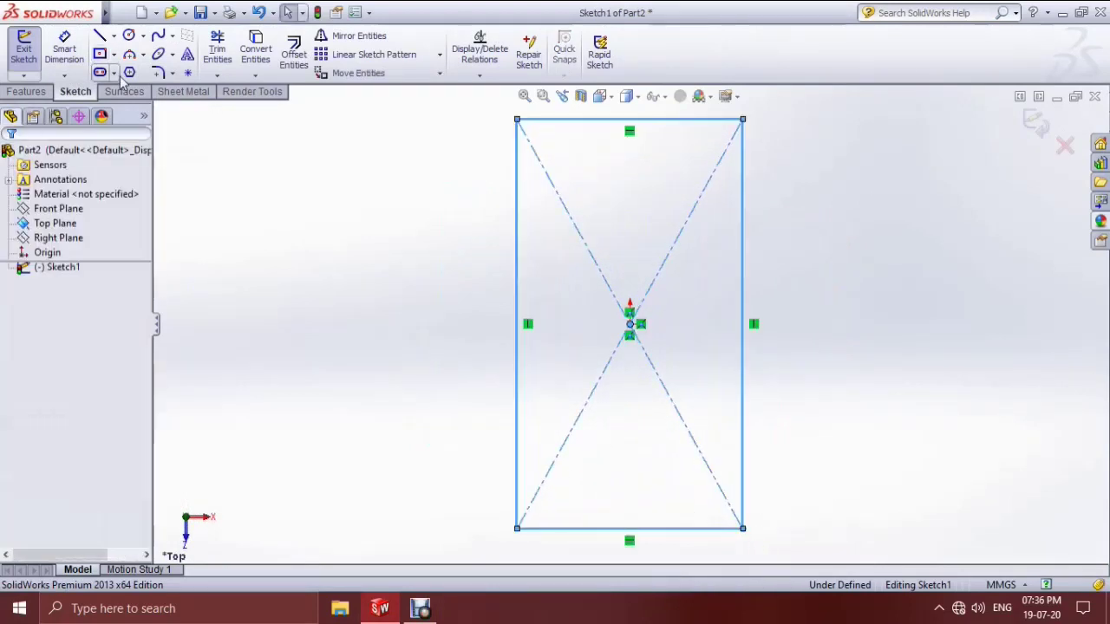
{"action": "left_click", "coordinate": [156, 75]}
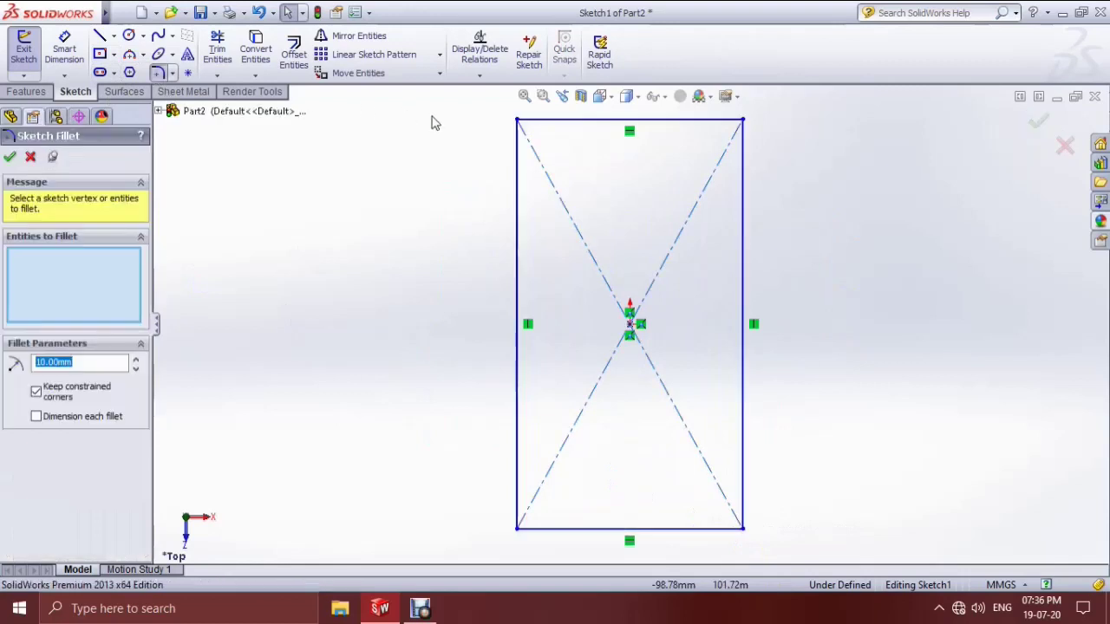
{"action": "left_click", "coordinate": [518, 151]}
{"action": "left_click", "coordinate": [535, 128]}
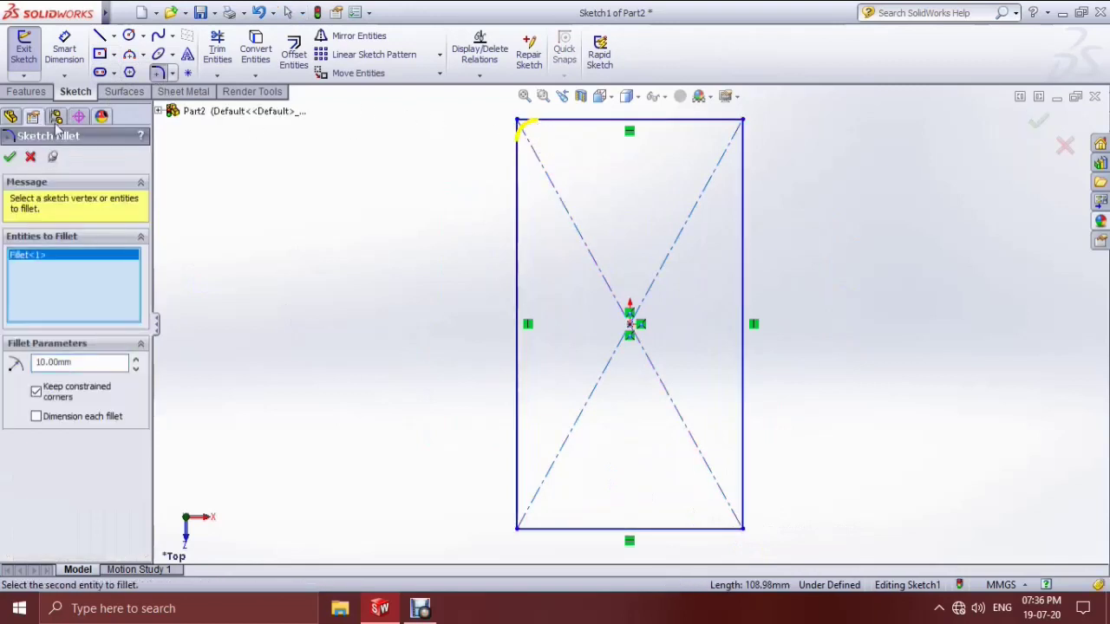
{"action": "left_click", "coordinate": [11, 157]}
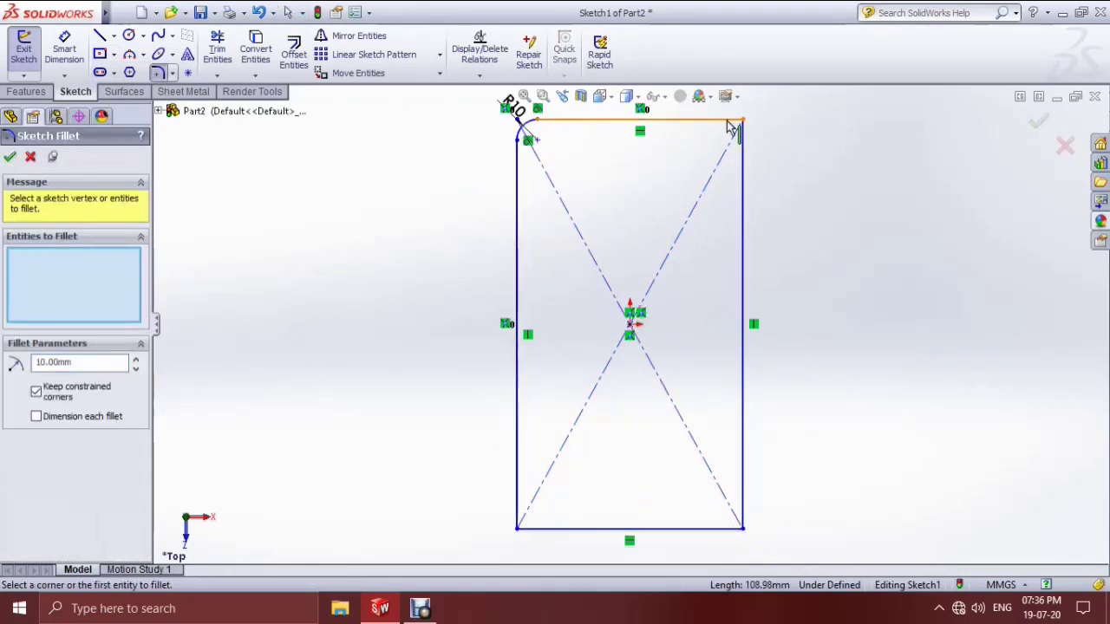
{"action": "left_click", "coordinate": [721, 122]}
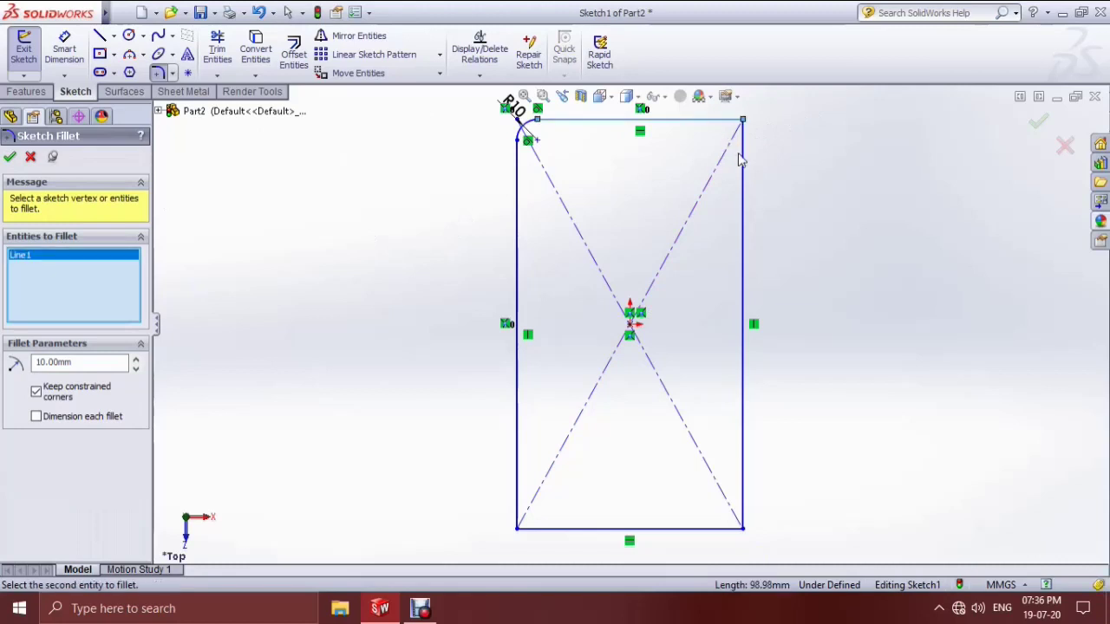
{"action": "left_click", "coordinate": [10, 157]}
{"action": "left_click", "coordinate": [11, 157]}
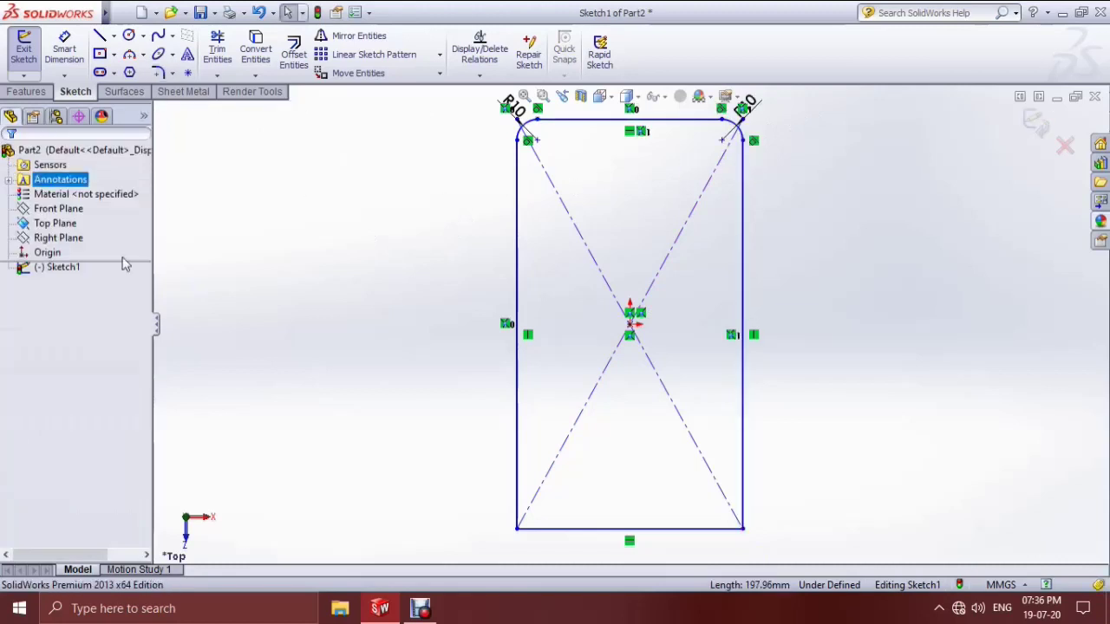
- Round the rectangle's bottom-left and bottom-right corners with R10 sketch fillets
{"action": "left_click", "coordinate": [522, 510]}
{"action": "left_click", "coordinate": [540, 527]}
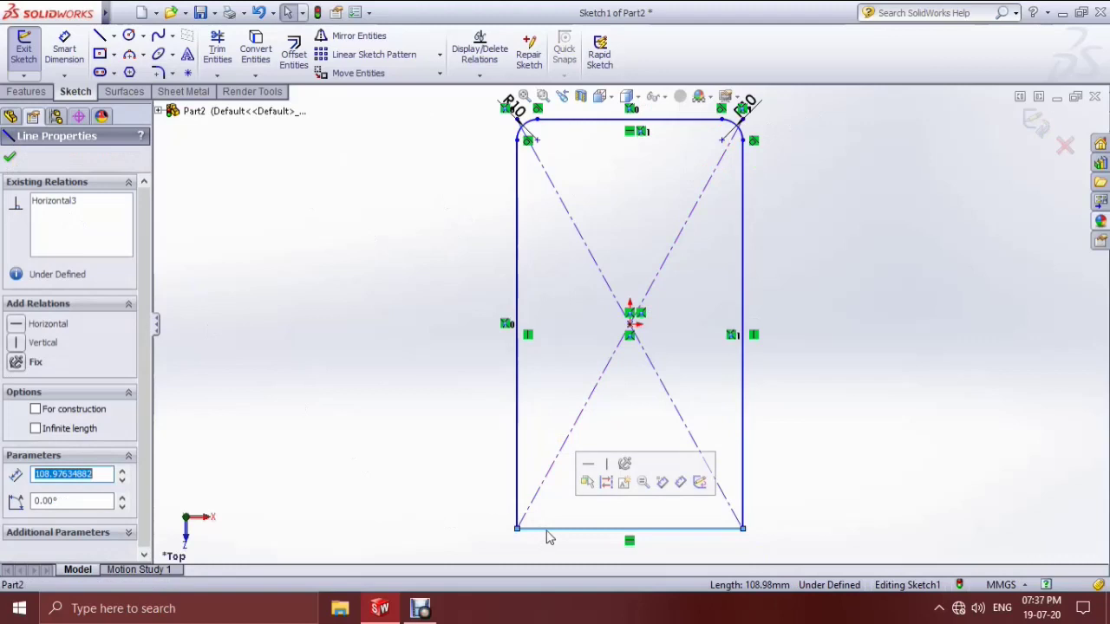
{"action": "left_click", "coordinate": [217, 187]}
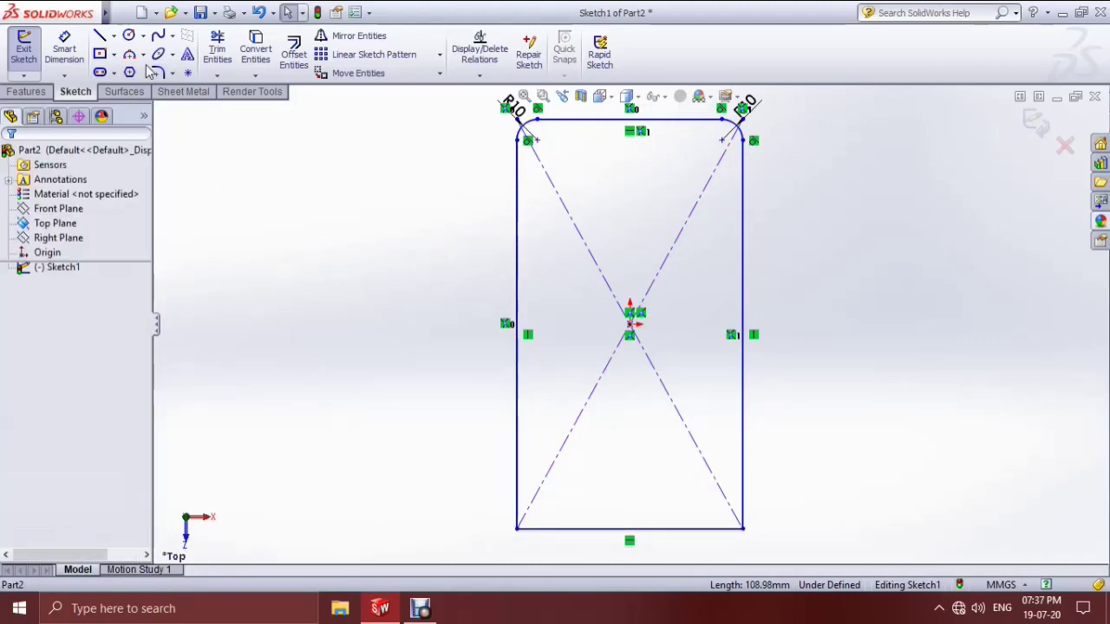
{"action": "left_click", "coordinate": [158, 73]}
{"action": "left_click", "coordinate": [518, 501]}
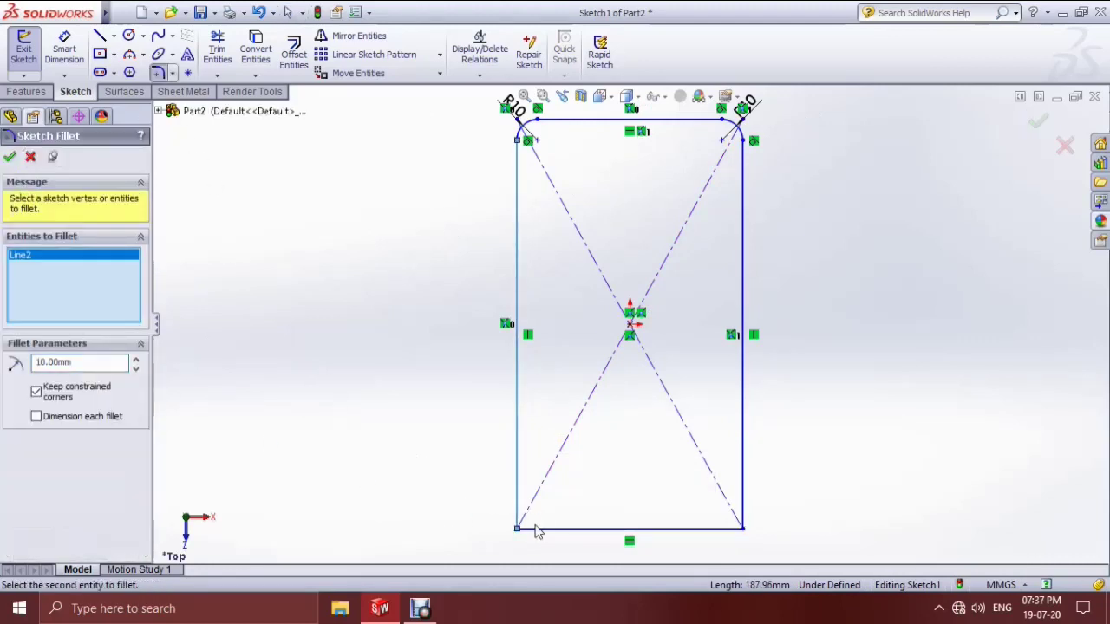
{"action": "left_click", "coordinate": [10, 158]}
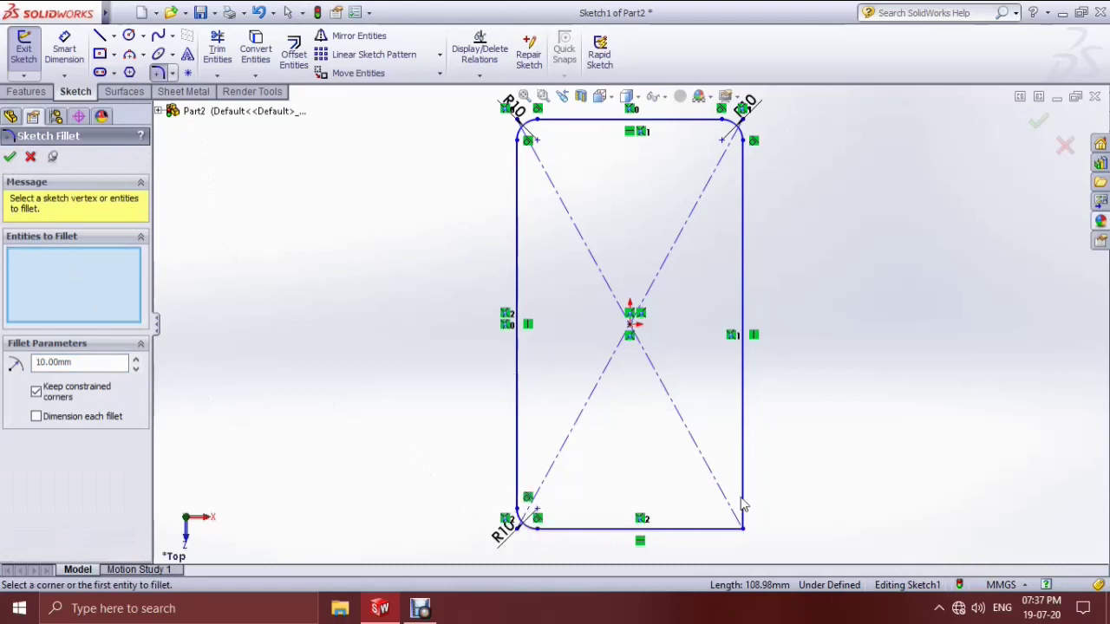
{"action": "left_click", "coordinate": [742, 498]}
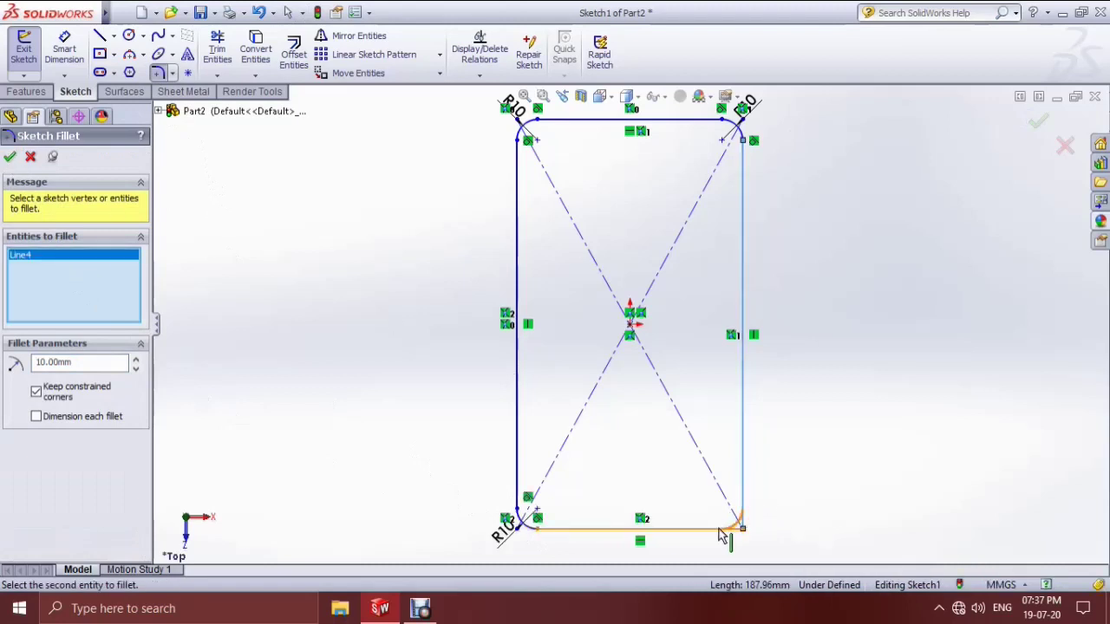
{"action": "left_click", "coordinate": [10, 158]}
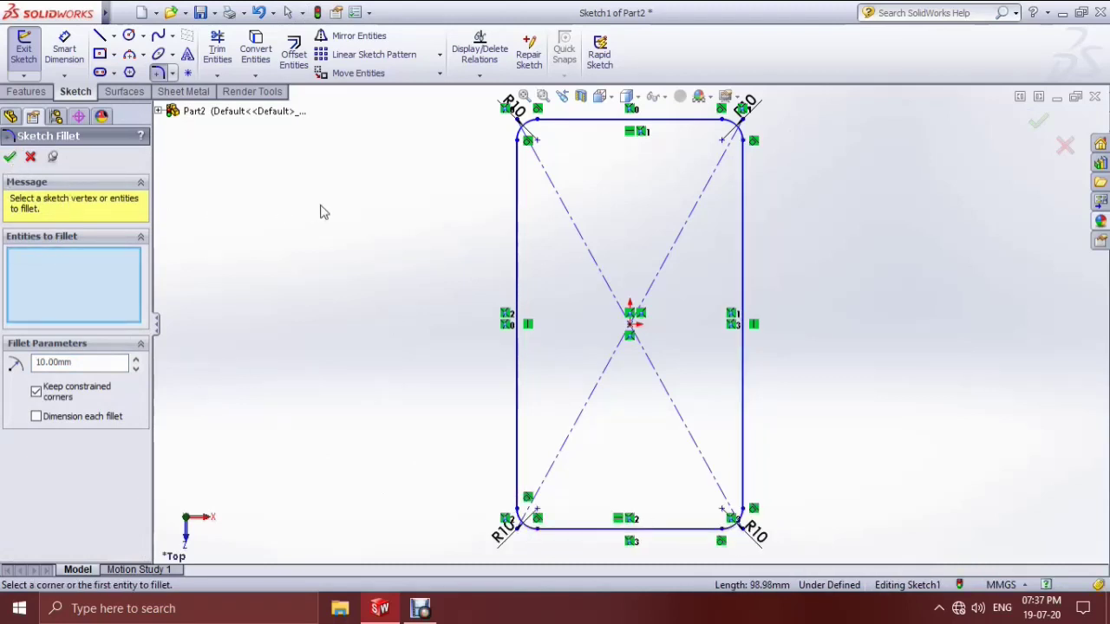
{"action": "left_click", "coordinate": [9, 158]}
{"action": "left_click", "coordinate": [26, 91]}
- Extrude the rounded rectangle 10 mm blind as Boss-Extrude1 and start a sketch on its top face
{"action": "left_click", "coordinate": [29, 52]}
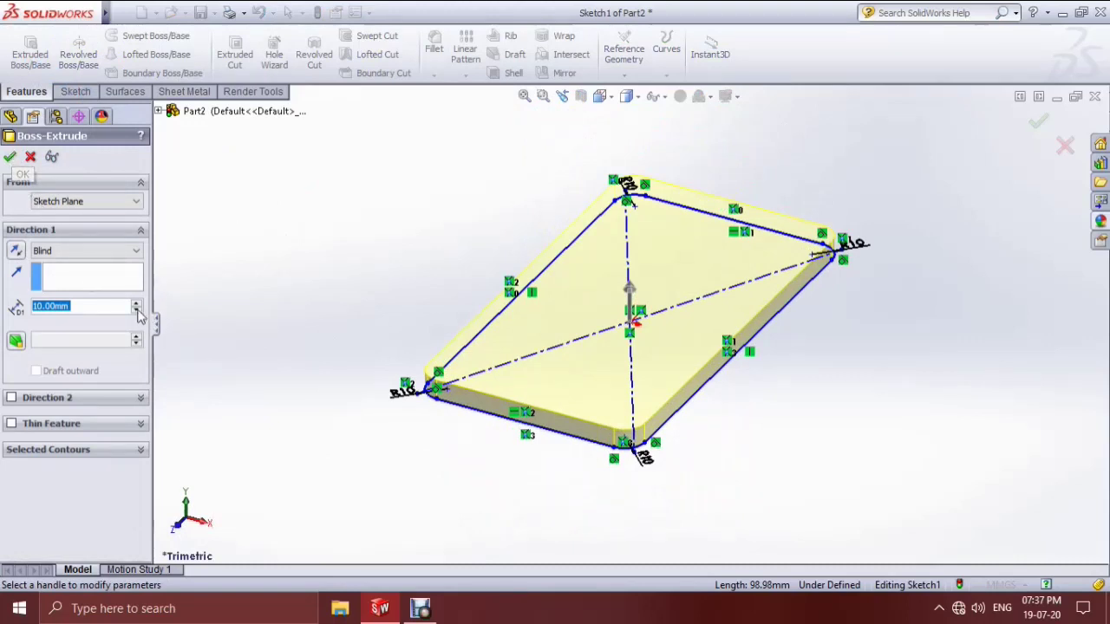
{"action": "left_click", "coordinate": [10, 159]}
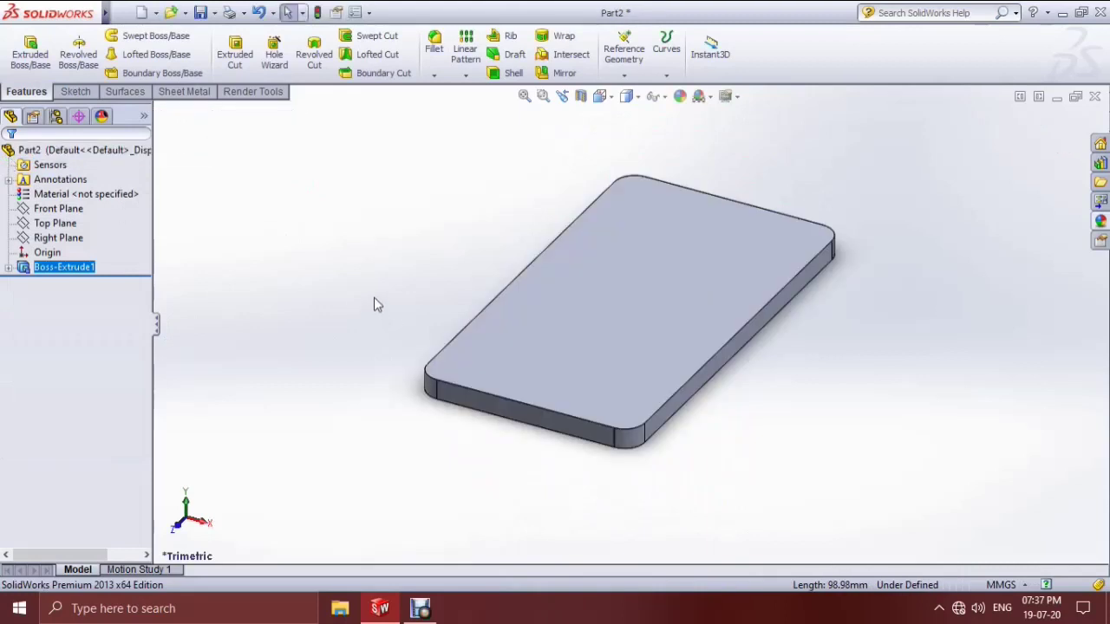
{"action": "left_click", "coordinate": [623, 370]}
{"action": "left_click", "coordinate": [685, 319]}
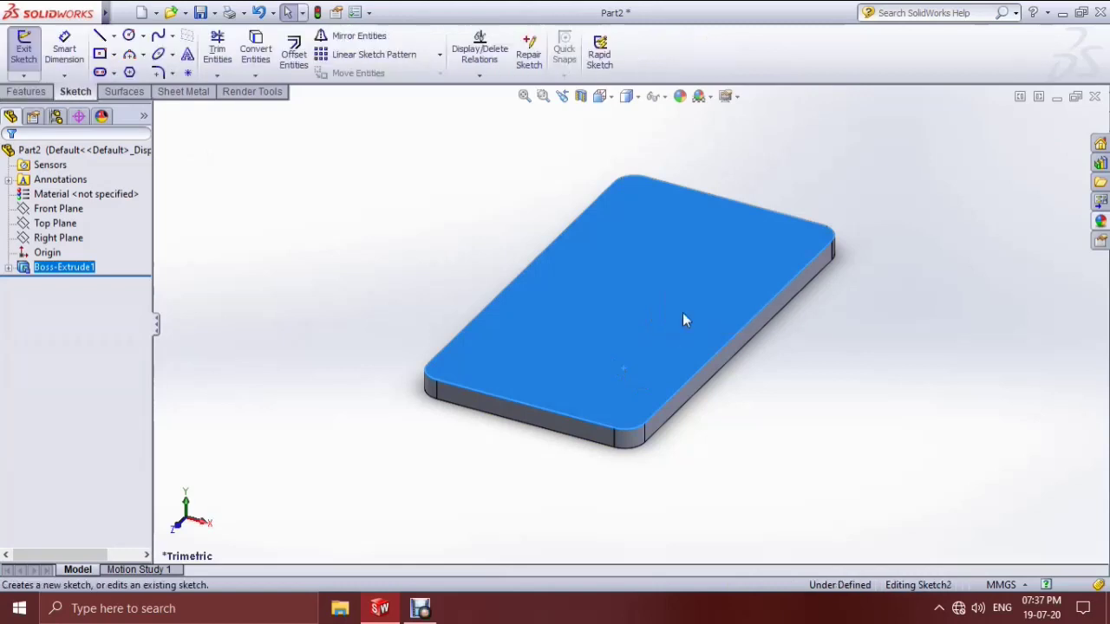
- View the top face normal and convert its rounded outline into Sketch2
{"action": "left_click", "coordinate": [600, 96]}
{"action": "left_click", "coordinate": [685, 180]}
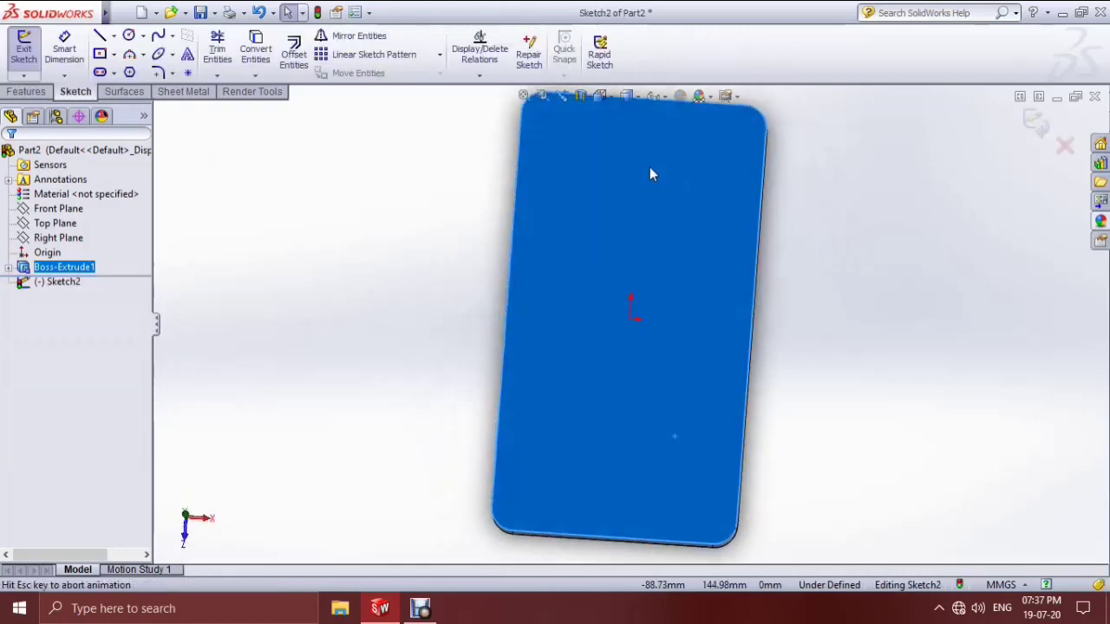
{"action": "left_click", "coordinate": [260, 54]}
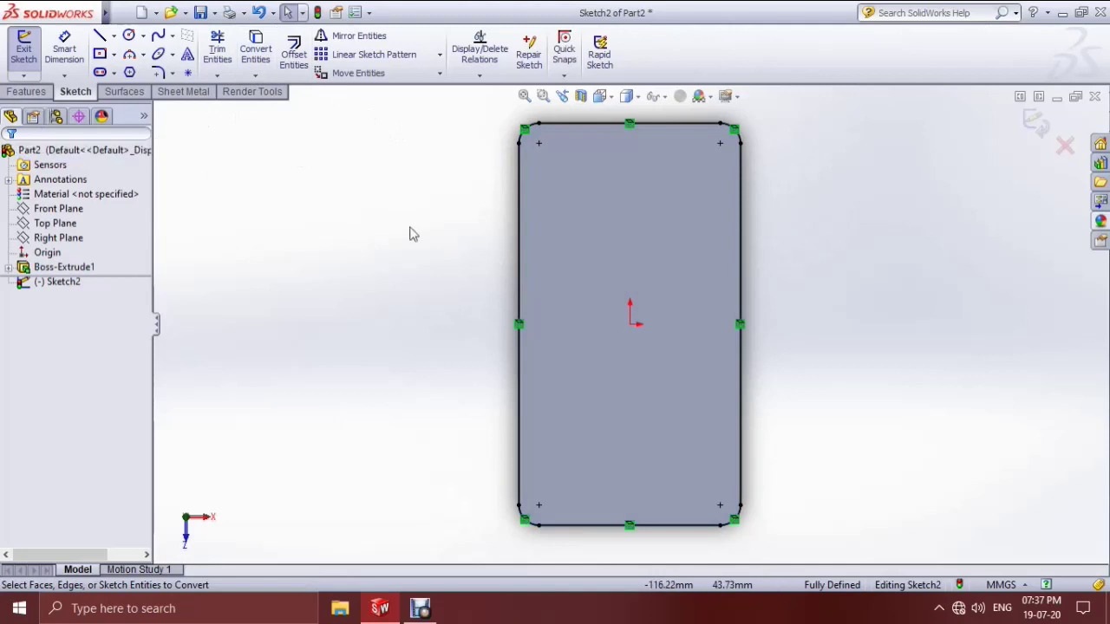
- Scale all eight outline edges and arcs by 0.96 about the origin
{"action": "left_click", "coordinate": [439, 74]}
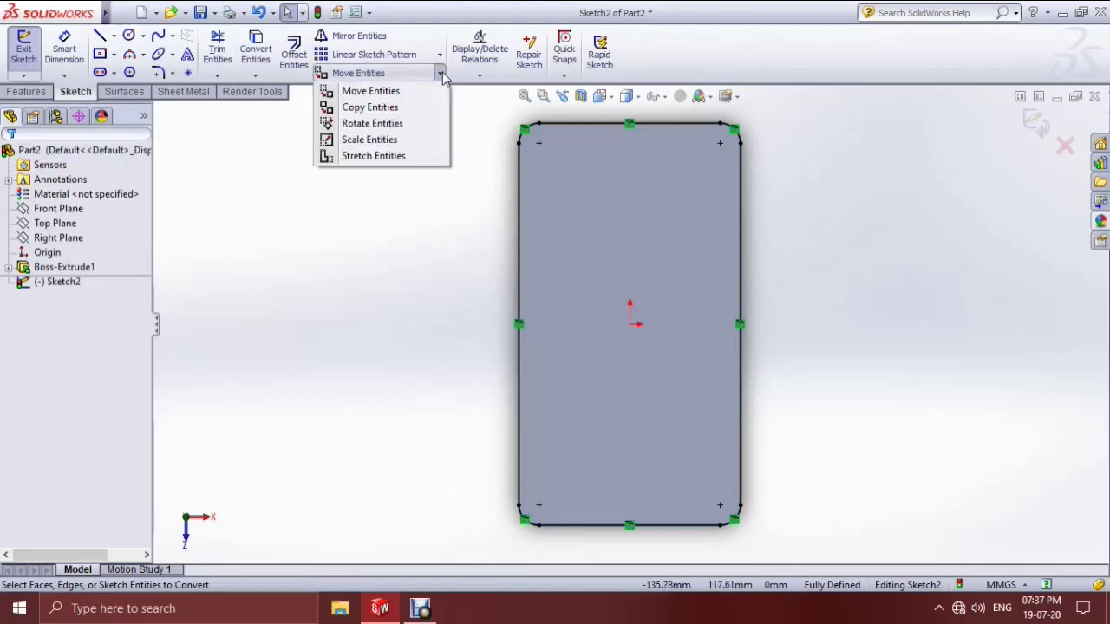
{"action": "left_click", "coordinate": [401, 140]}
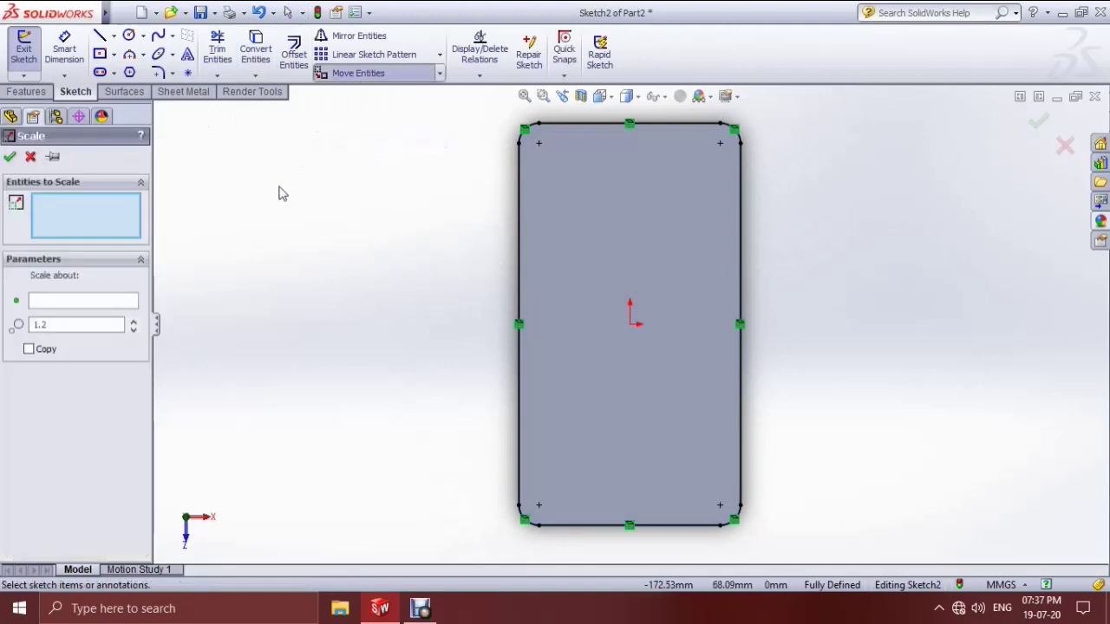
{"action": "left_click", "coordinate": [537, 125]}
{"action": "left_click", "coordinate": [525, 133]}
{"action": "left_click", "coordinate": [518, 165]}
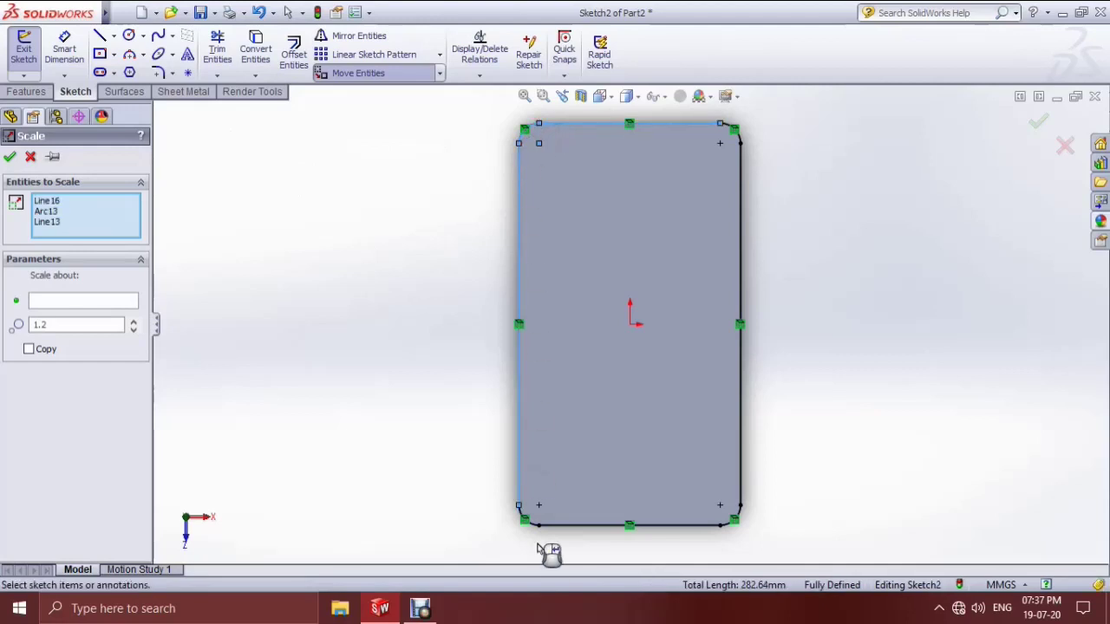
{"action": "left_click", "coordinate": [521, 515]}
{"action": "left_click", "coordinate": [572, 525]}
{"action": "left_click", "coordinate": [739, 519]}
{"action": "left_click", "coordinate": [740, 434]}
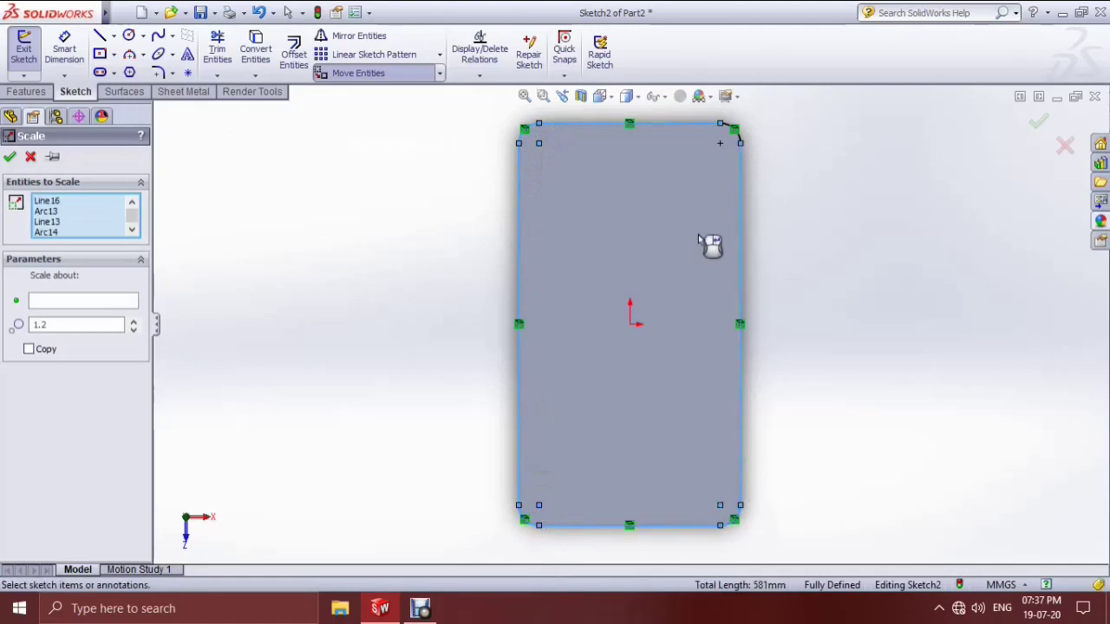
{"action": "left_click", "coordinate": [727, 128]}
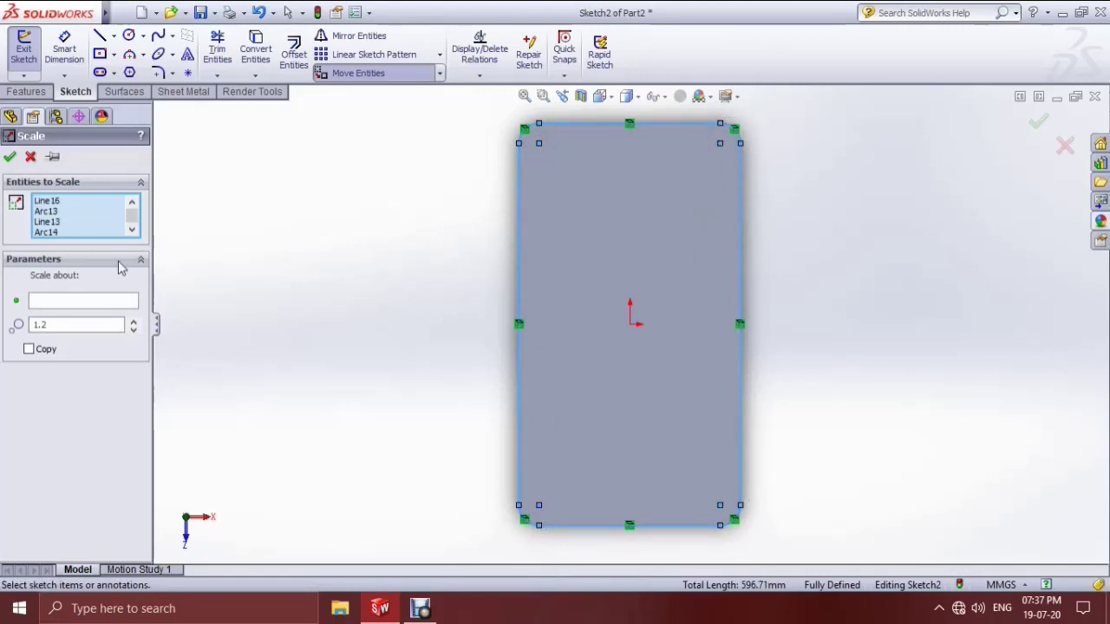
{"action": "left_click", "coordinate": [74, 304]}
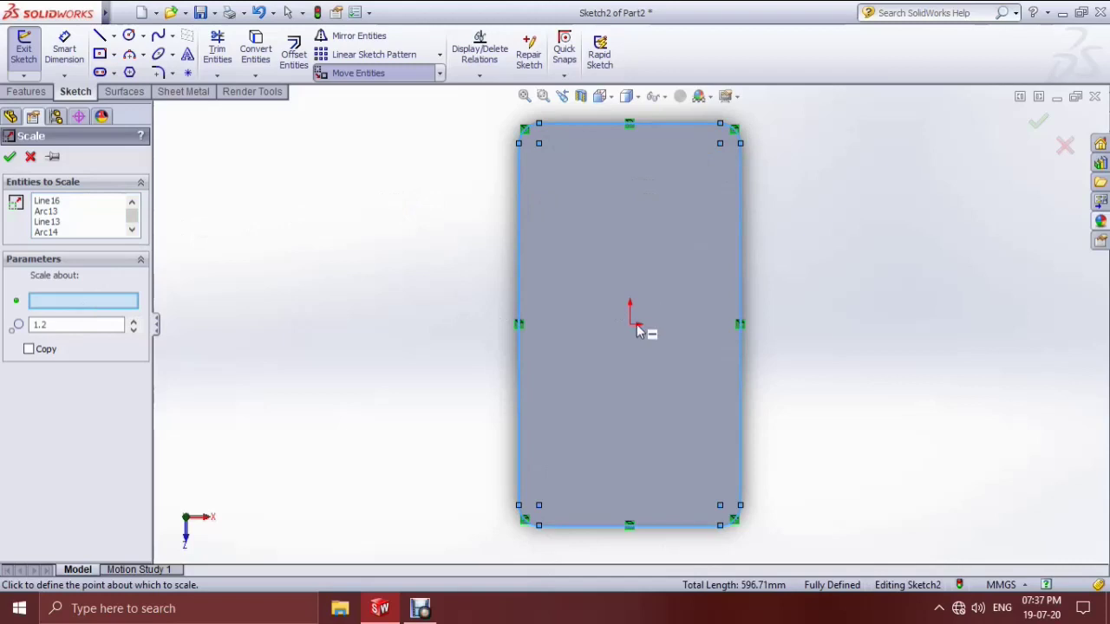
{"action": "left_click", "coordinate": [630, 325]}
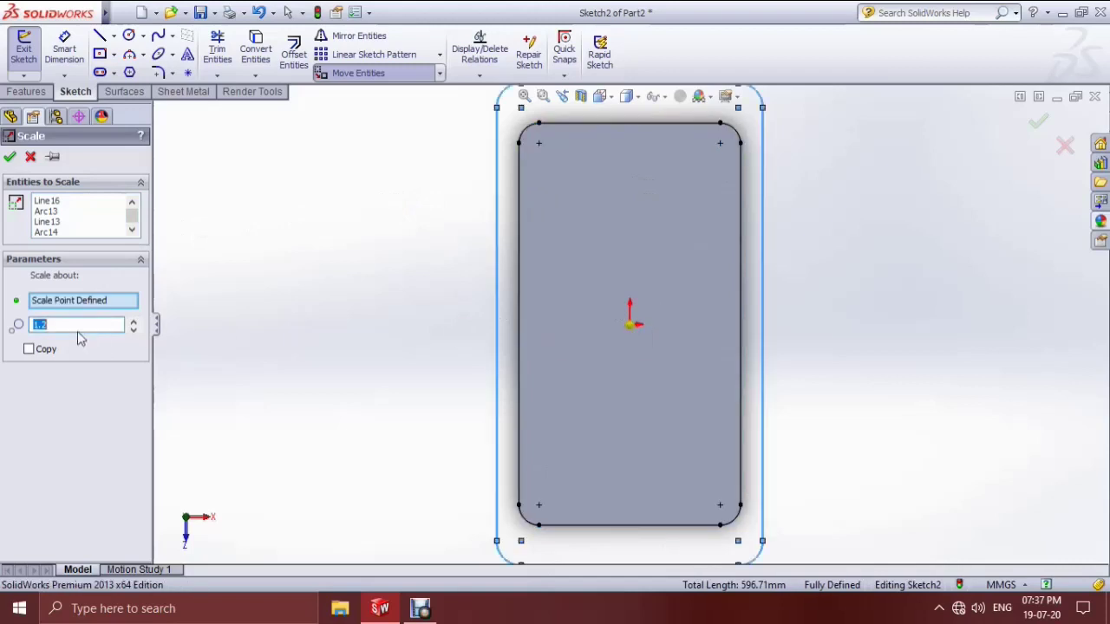
{"action": "type", "text": "0.96"}
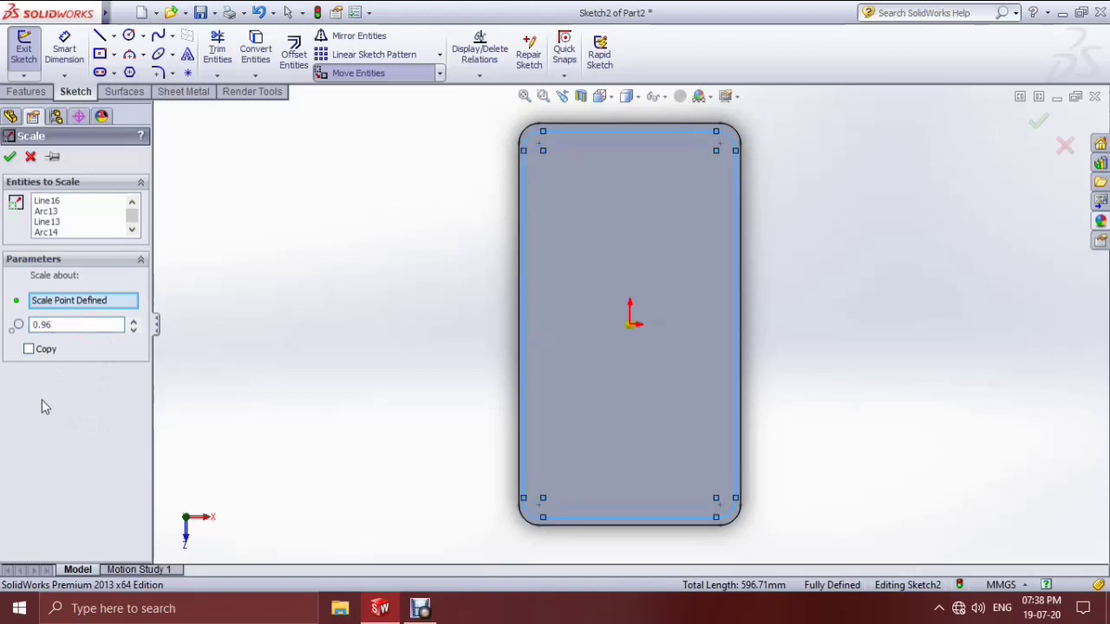
{"action": "left_click", "coordinate": [11, 157]}
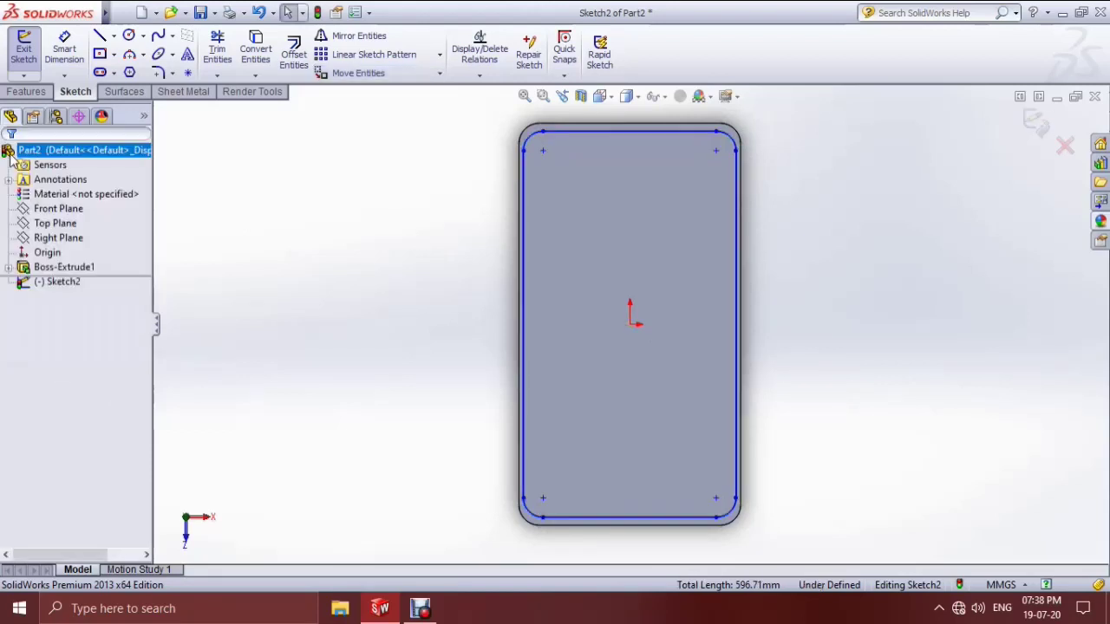
- Extrude the scaled outline 0.10 mm blind as the thin screen layer Boss-Extrude2
{"action": "left_click", "coordinate": [28, 92]}
{"action": "left_click", "coordinate": [31, 52]}
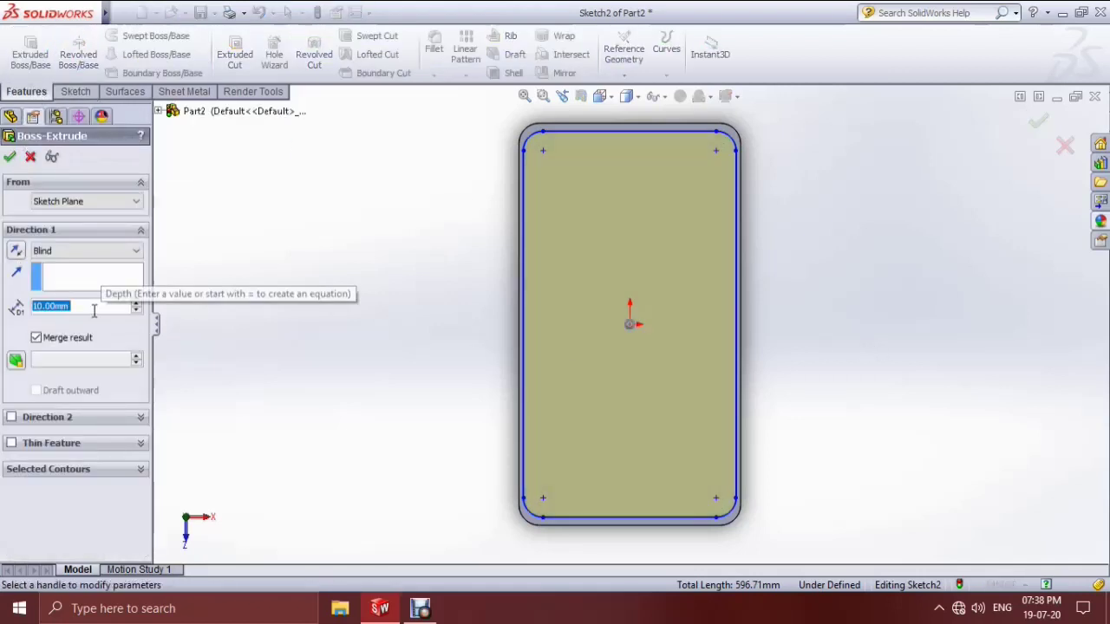
{"action": "type", "text": "0.1"}
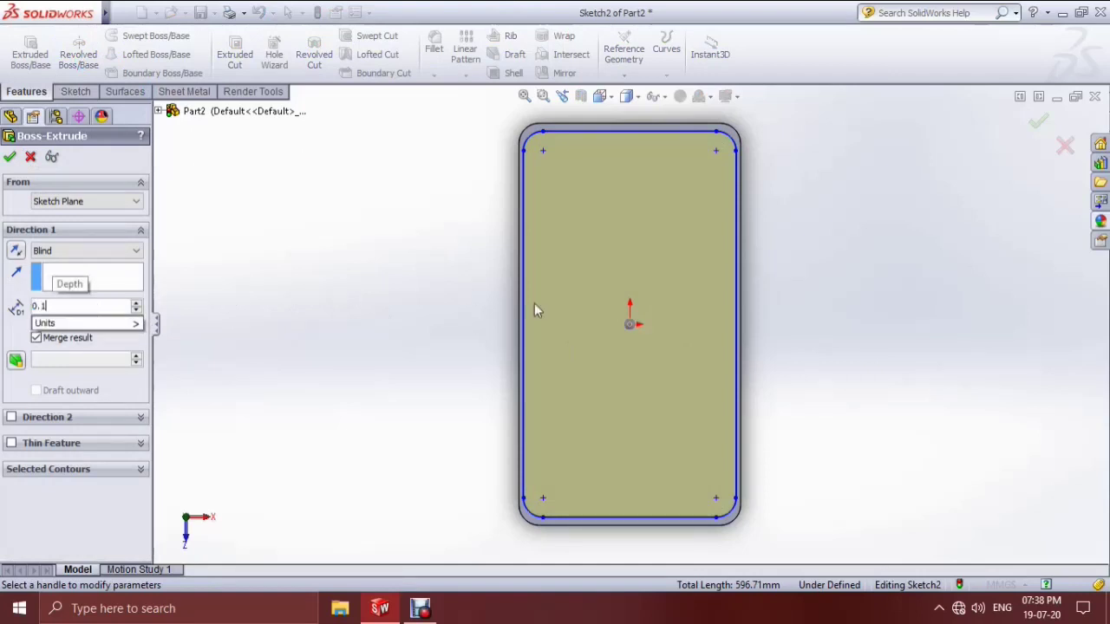
{"action": "key", "text": "Return"}
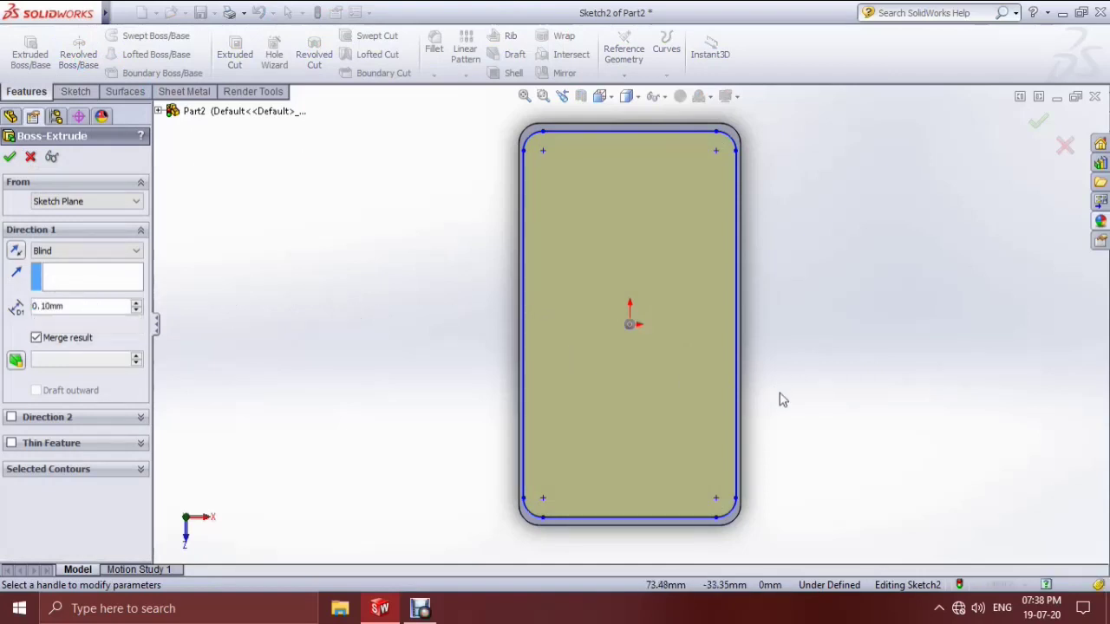
{"action": "mouse_move", "coordinate": [777, 397]}
{"action": "middle_mouse_down"}
{"action": "mouse_move", "coordinate": [779, 258]}
{"action": "mouse_move", "coordinate": [780, 322]}
{"action": "mouse_move", "coordinate": [733, 359]}
{"action": "middle_mouse_up"}
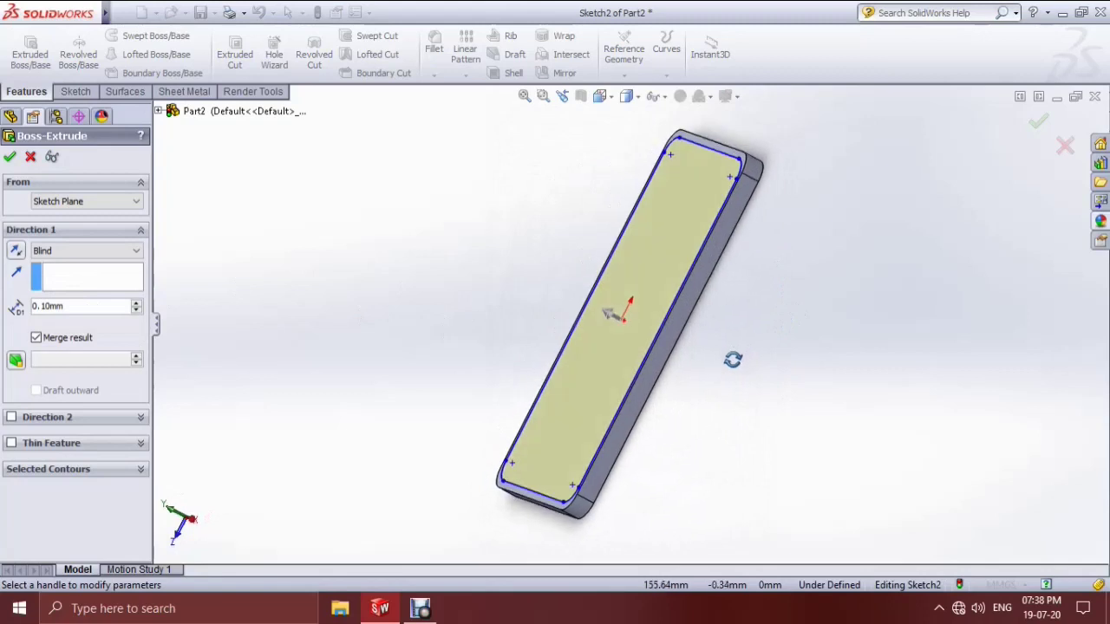
{"action": "left_click", "coordinate": [12, 159]}
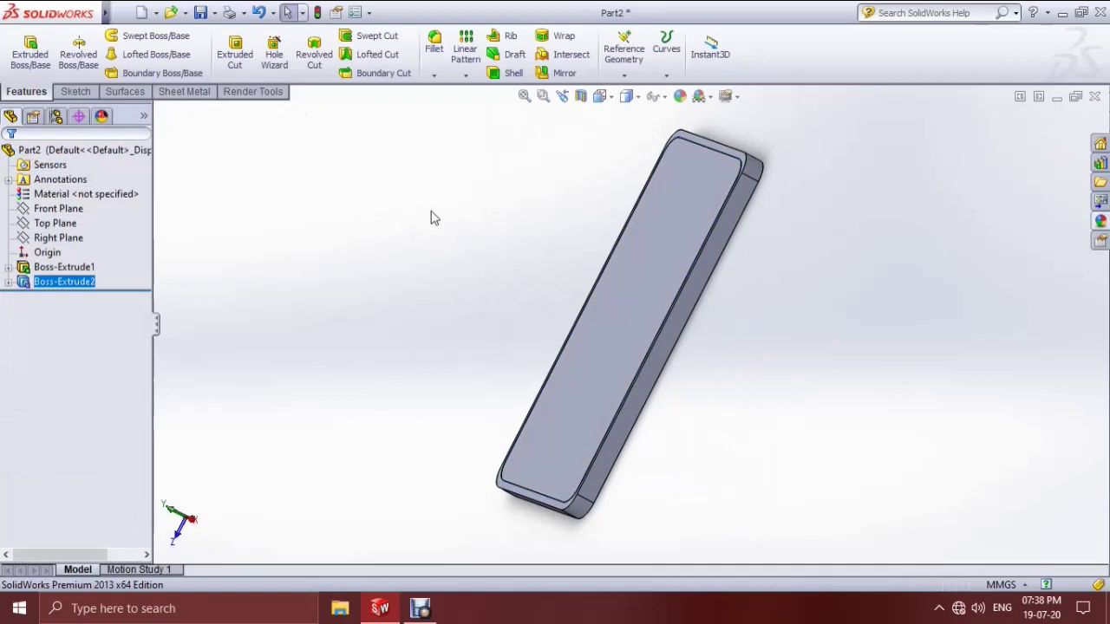
- Start Sketch3 on the raised screen face, viewed normal and zoomed in
{"action": "middle_click_drag", "start_coordinate": [419, 232], "coordinate": [493, 257]}
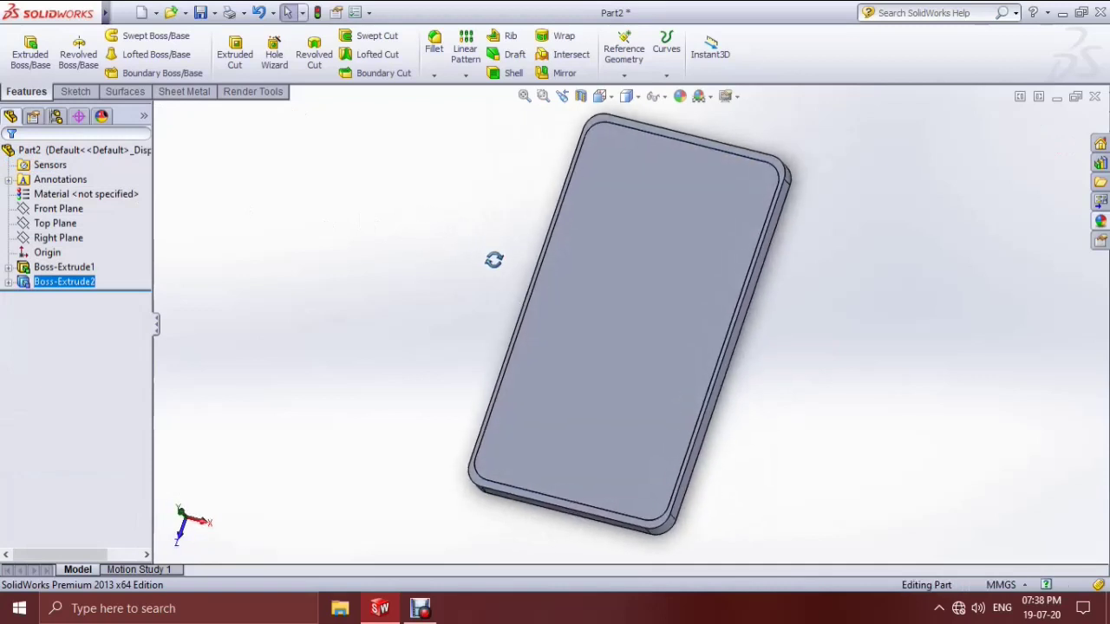
{"action": "left_click", "coordinate": [678, 145]}
{"action": "left_click", "coordinate": [735, 100]}
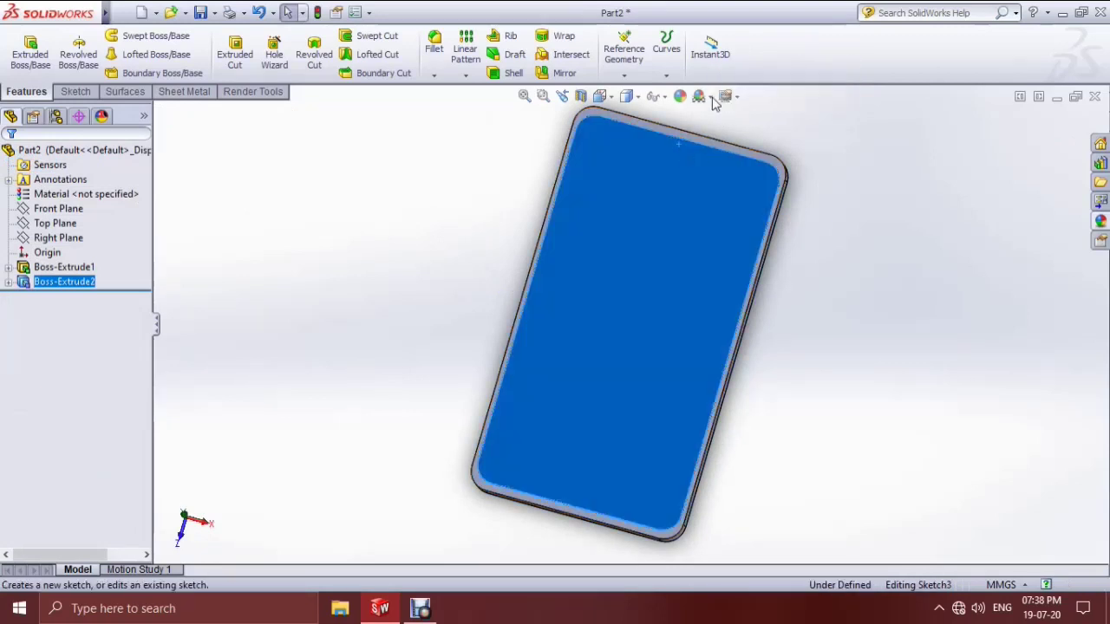
{"action": "left_click", "coordinate": [600, 96]}
{"action": "left_click", "coordinate": [682, 177]}
{"action": "scroll", "coordinate": [641, 152], "scroll_direction": "down", "scroll_amount": 3}
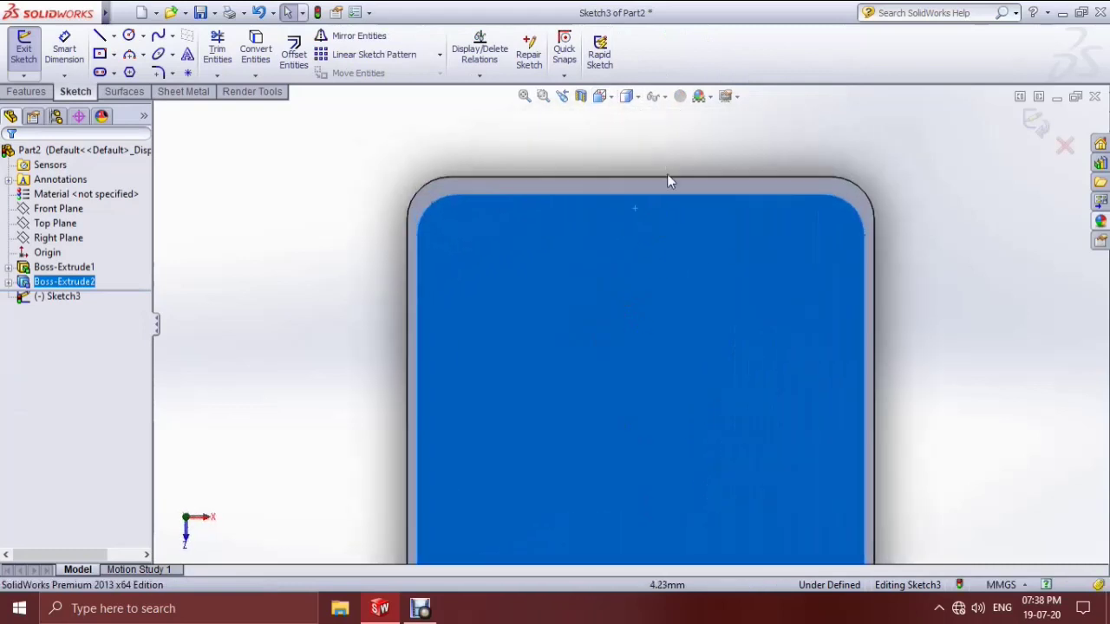
{"action": "scroll", "coordinate": [659, 184], "scroll_direction": "down", "scroll_amount": 4}
- Draw concentric circles of radius 3.32 and 5.93 centred on the screen's top edge
{"action": "left_click", "coordinate": [128, 37]}
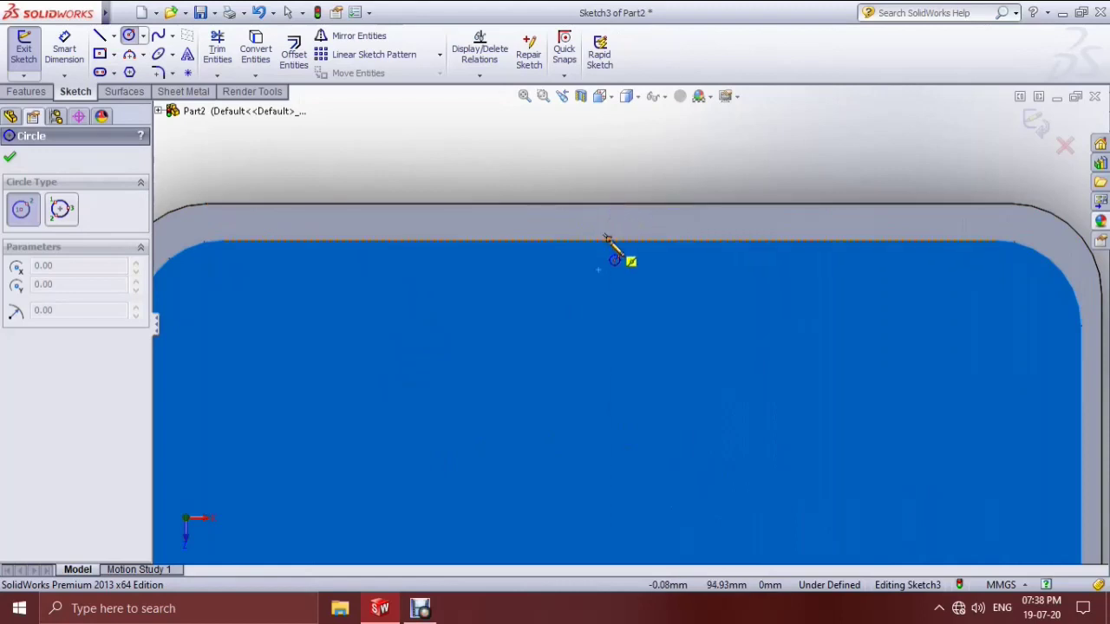
{"action": "left_click", "coordinate": [608, 240]}
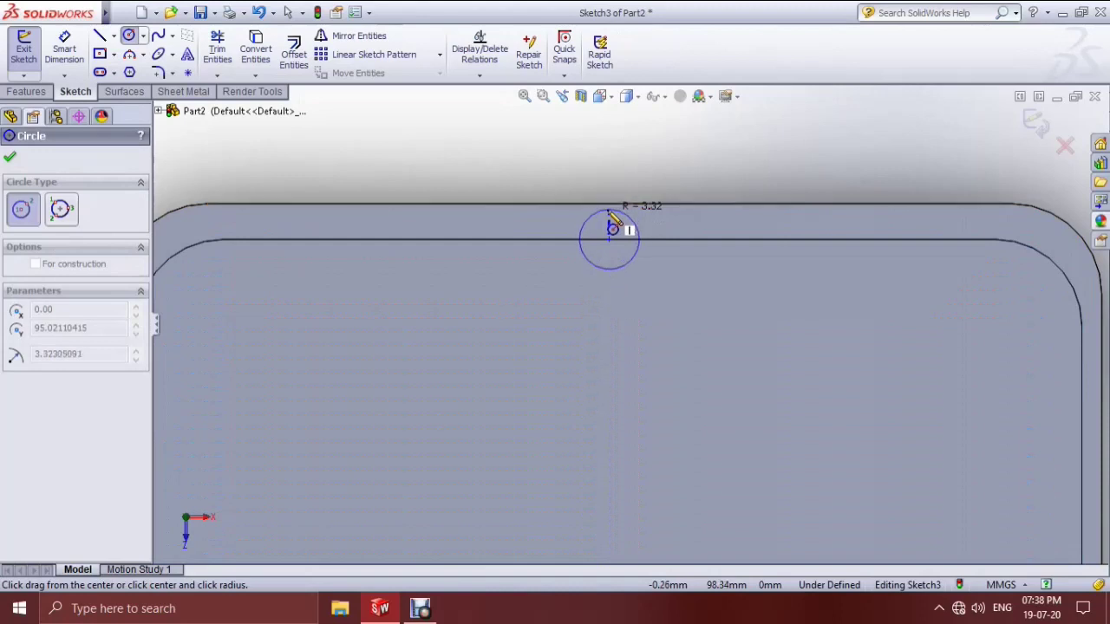
{"action": "left_click", "coordinate": [613, 222]}
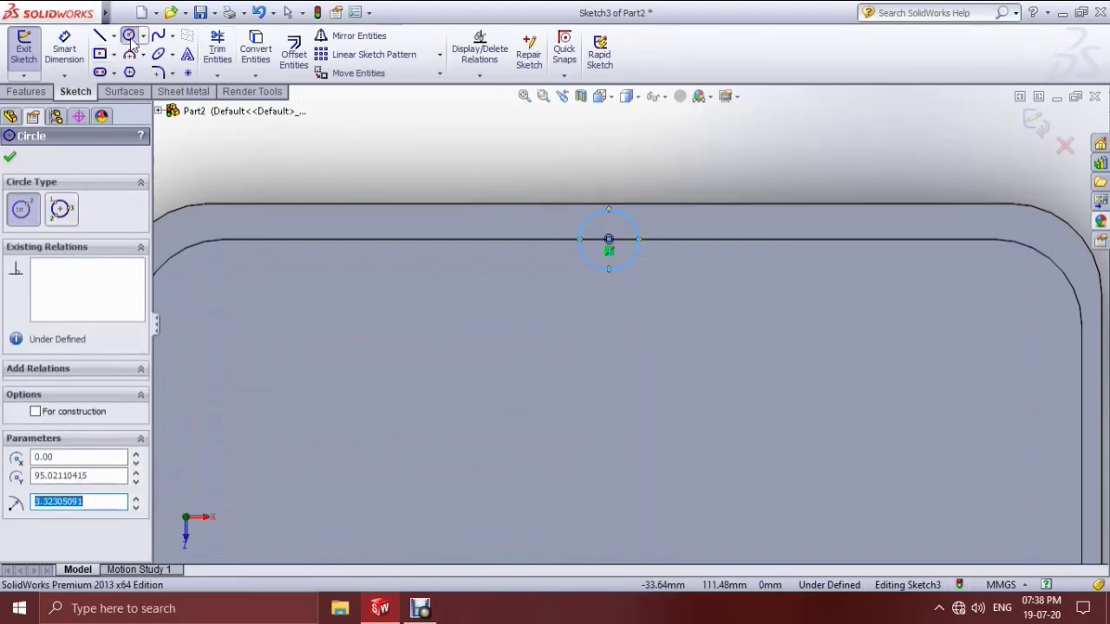
{"action": "left_click", "coordinate": [608, 240]}
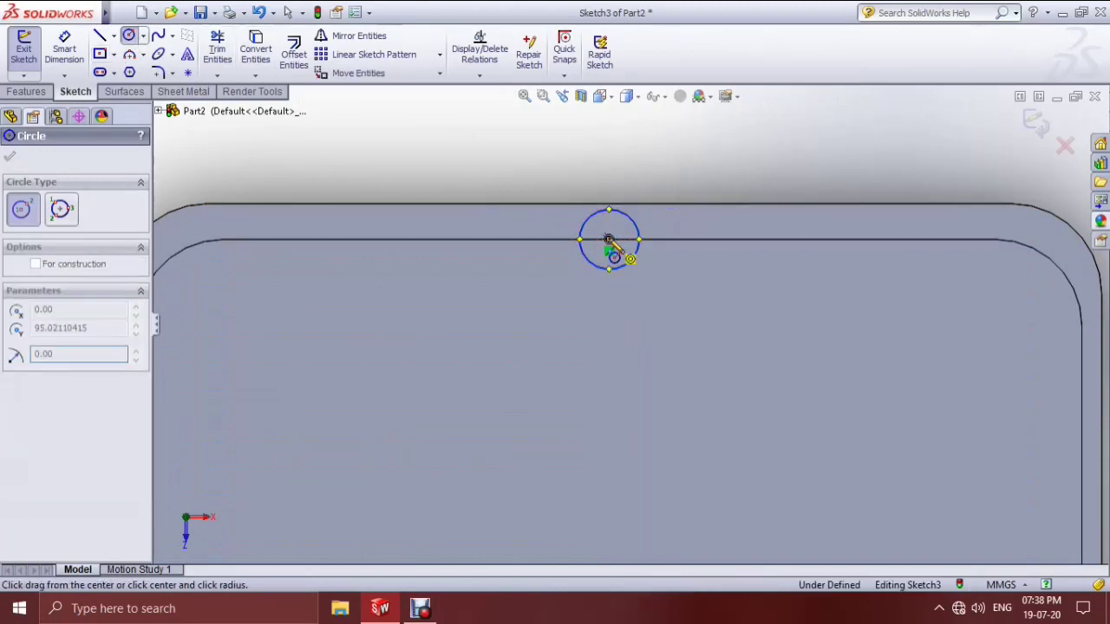
{"action": "left_click", "coordinate": [610, 189]}
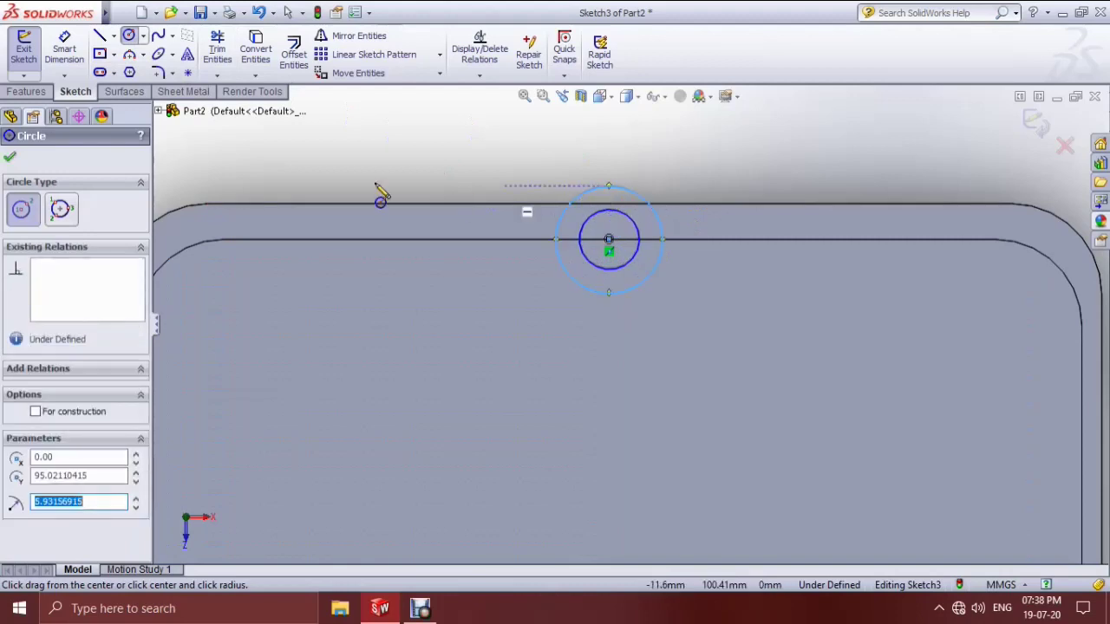
{"action": "left_click", "coordinate": [11, 162]}
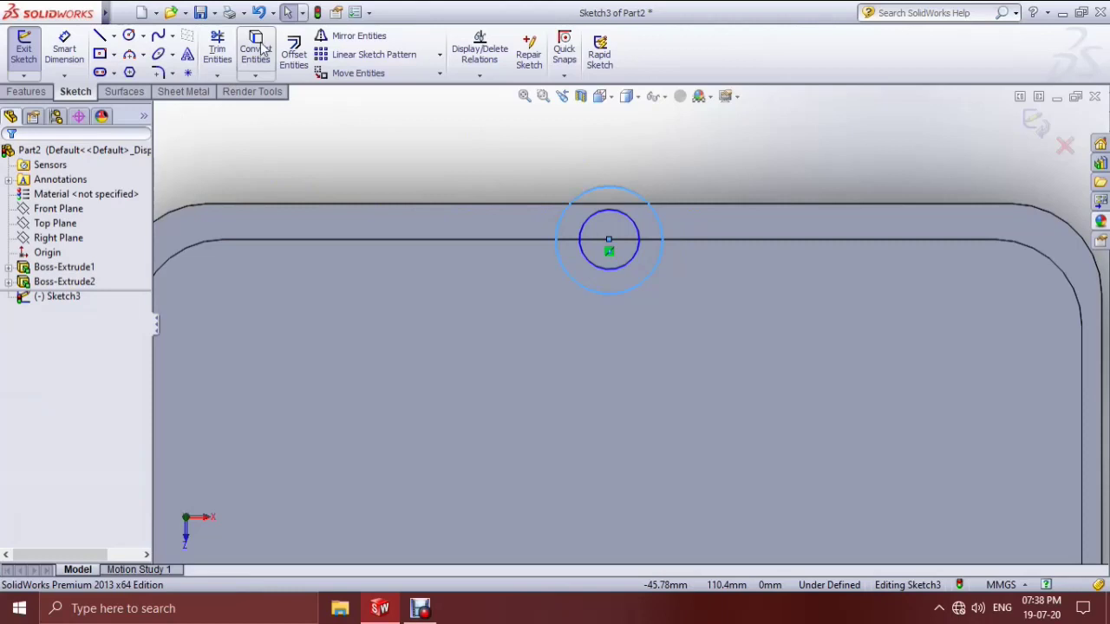
- Draw an arc from the top edge to the outer circle and a vertical line down from the centre
{"action": "left_click", "coordinate": [131, 56]}
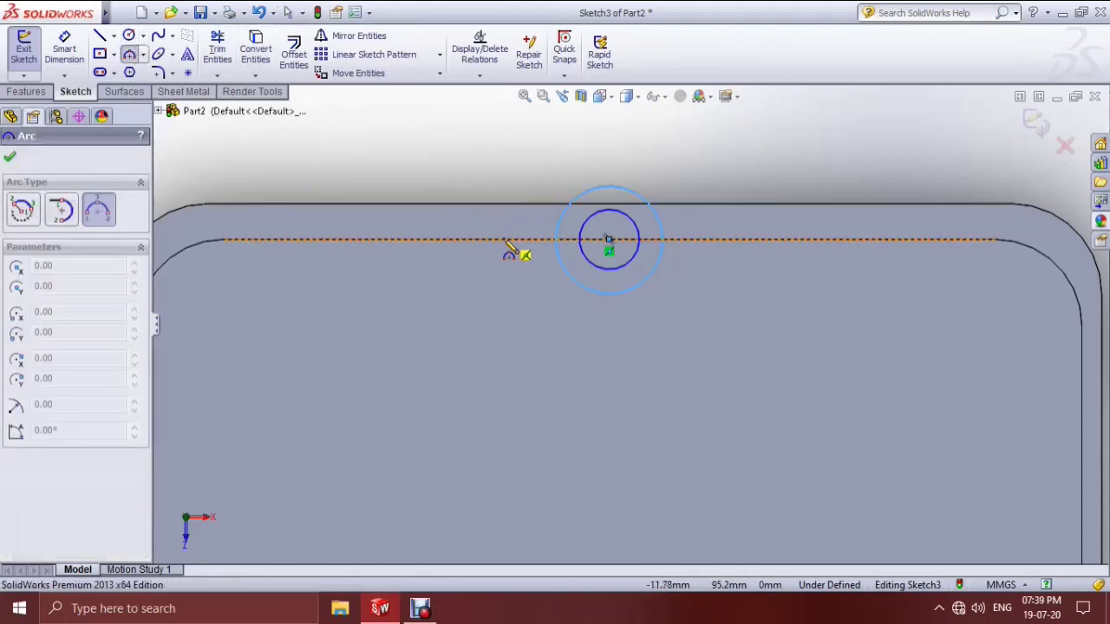
{"action": "left_click", "coordinate": [513, 241]}
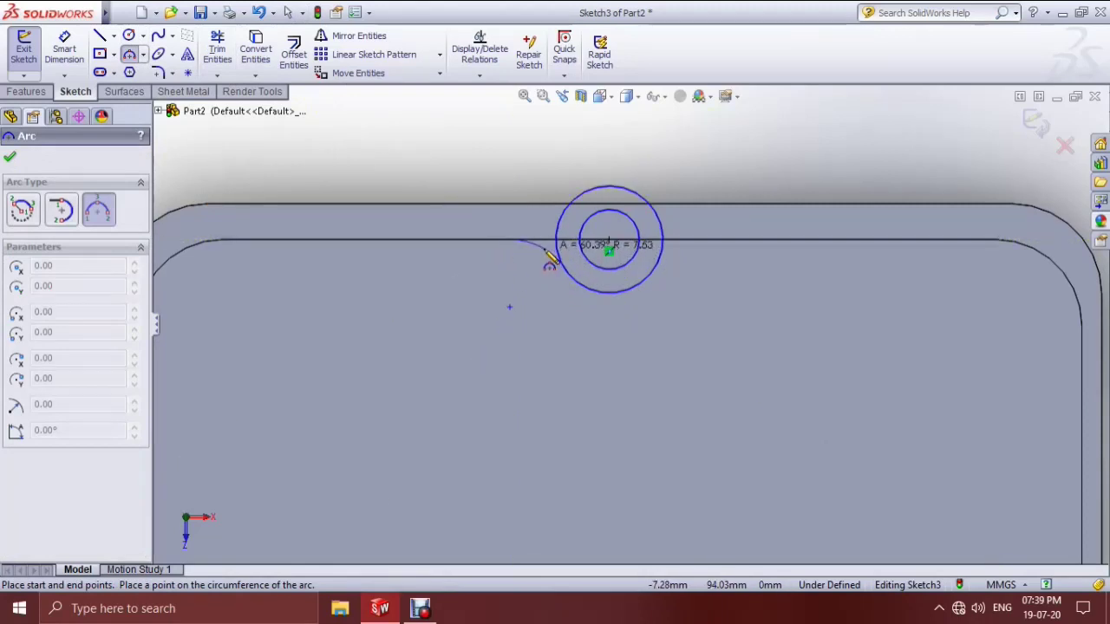
{"action": "left_click", "coordinate": [570, 266]}
{"action": "key", "text": "Escape"}
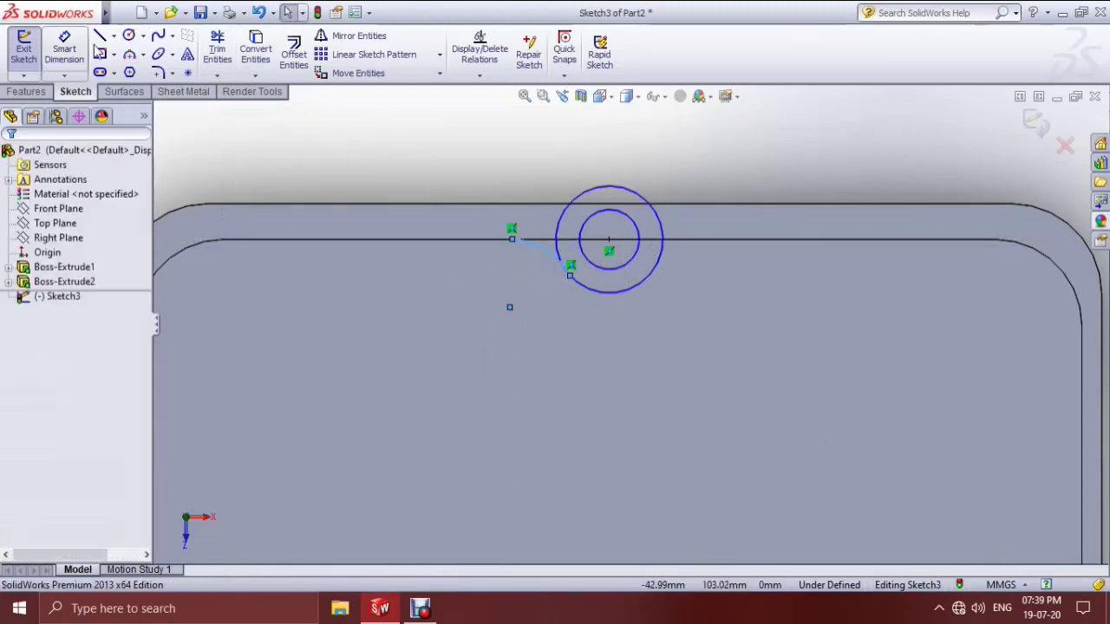
{"action": "left_click", "coordinate": [100, 36]}
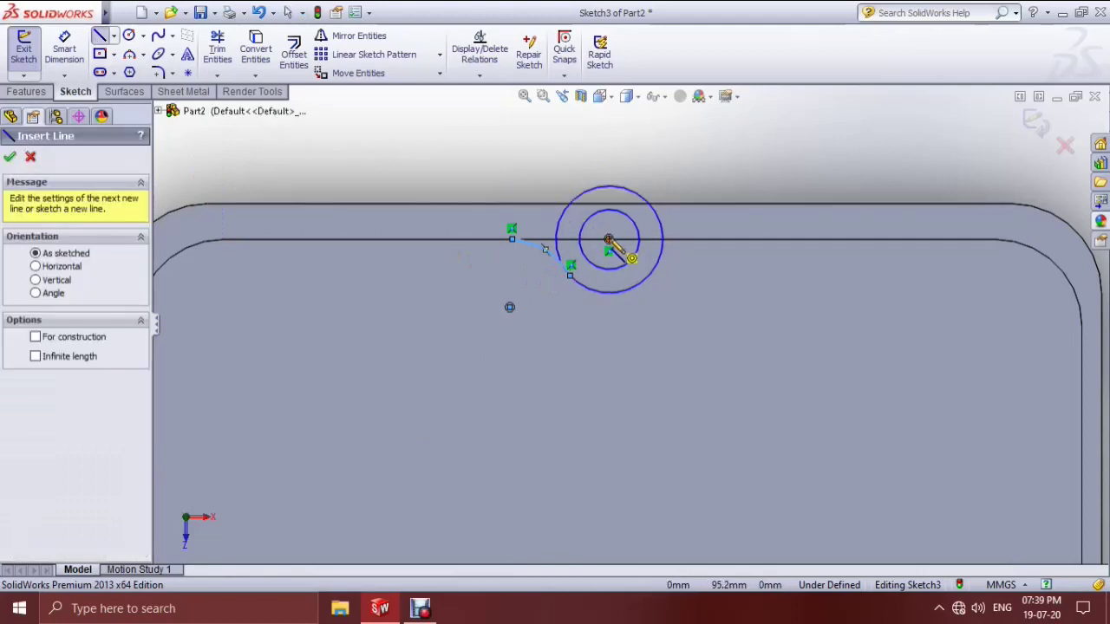
{"action": "left_click", "coordinate": [609, 240]}
{"action": "left_click", "coordinate": [608, 351]}
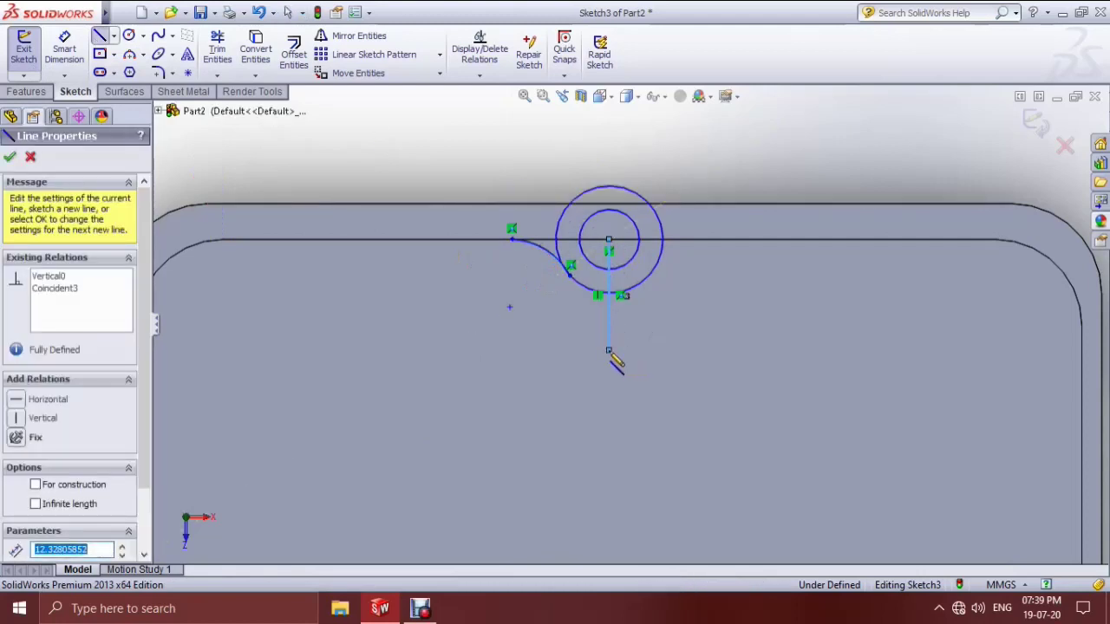
{"action": "key", "text": "Escape"}
- Mirror the arc about the vertical line to the right side
{"action": "left_click", "coordinate": [351, 36]}
{"action": "left_click", "coordinate": [546, 265]}
{"action": "left_click", "coordinate": [74, 366]}
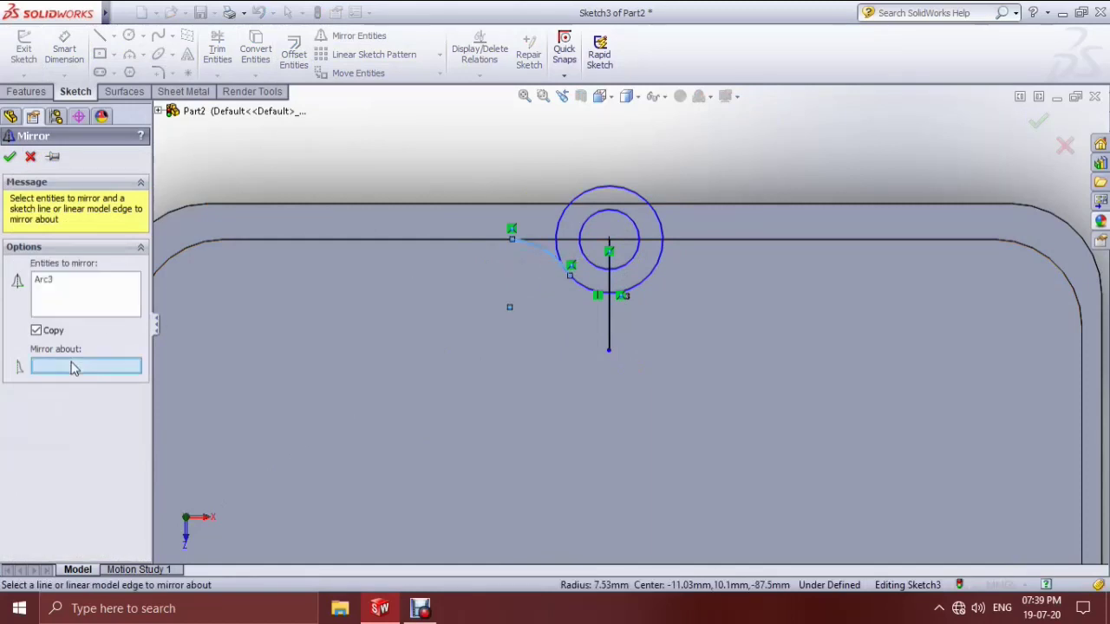
{"action": "left_click", "coordinate": [611, 321]}
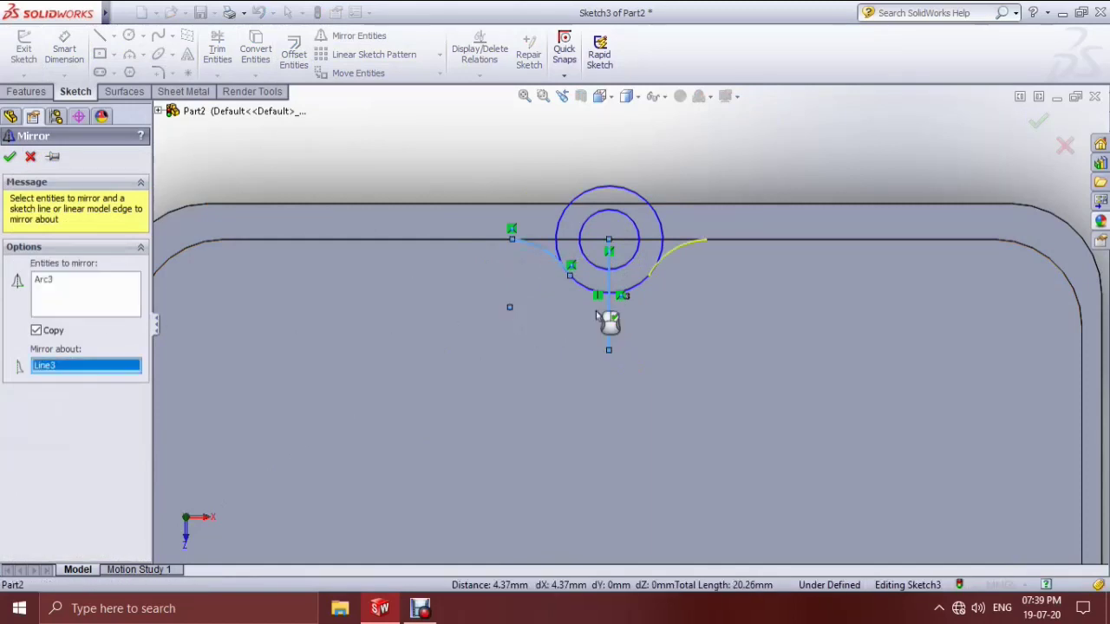
{"action": "left_click", "coordinate": [10, 157]}
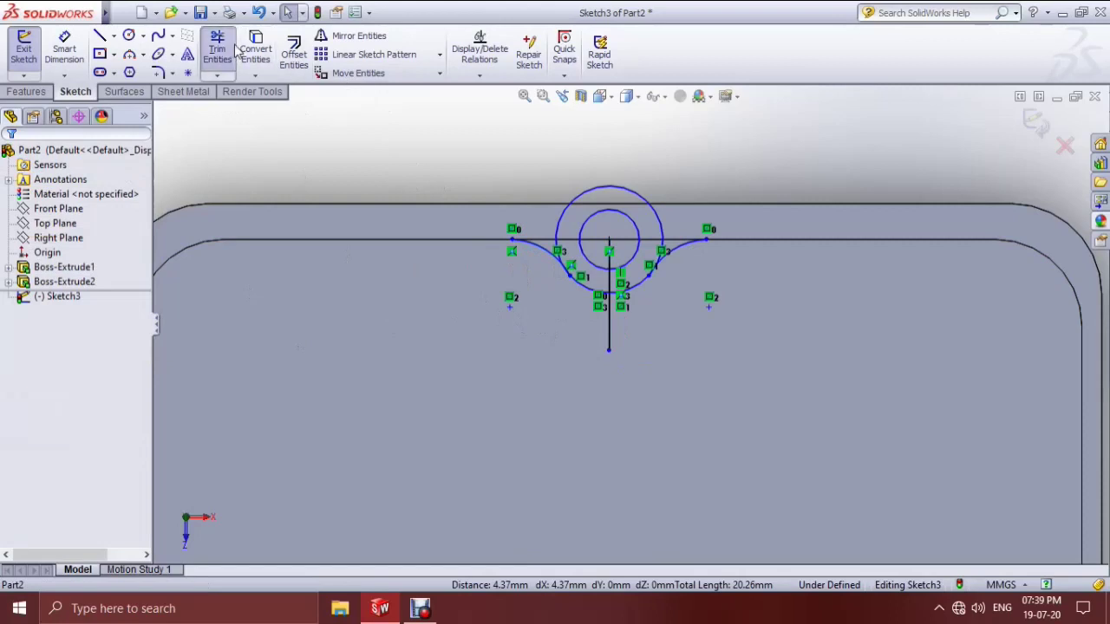
- Trim away the outer circle's upper part and delete the vertical construction line
{"action": "left_click", "coordinate": [231, 50]}
{"action": "left_click_drag", "start_coordinate": [545, 247], "coordinate": [560, 233]}
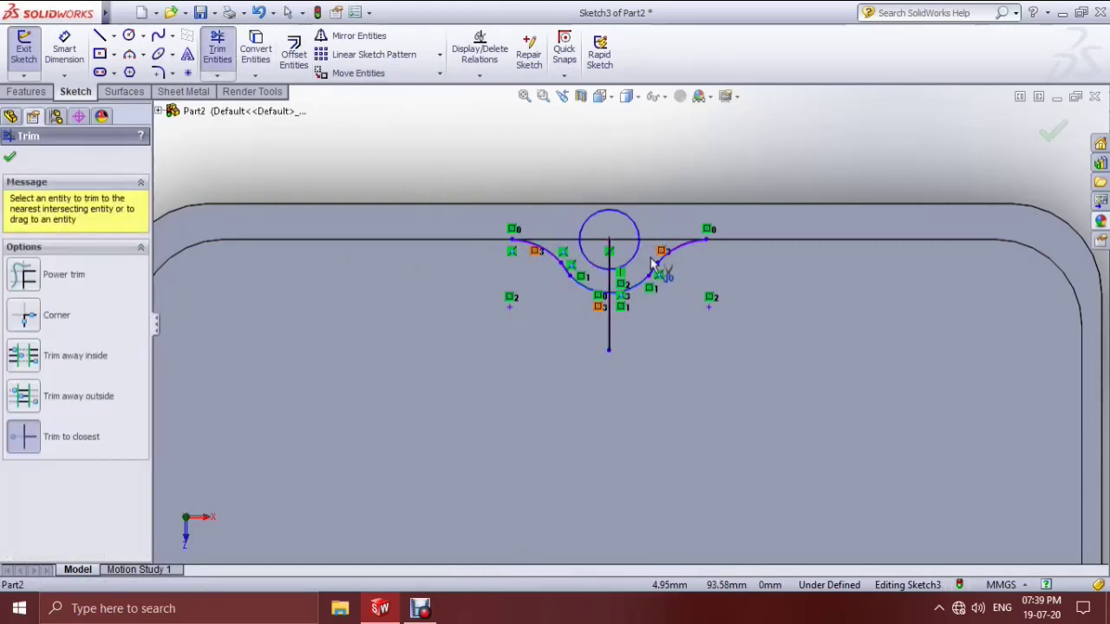
{"action": "key", "text": "Escape"}
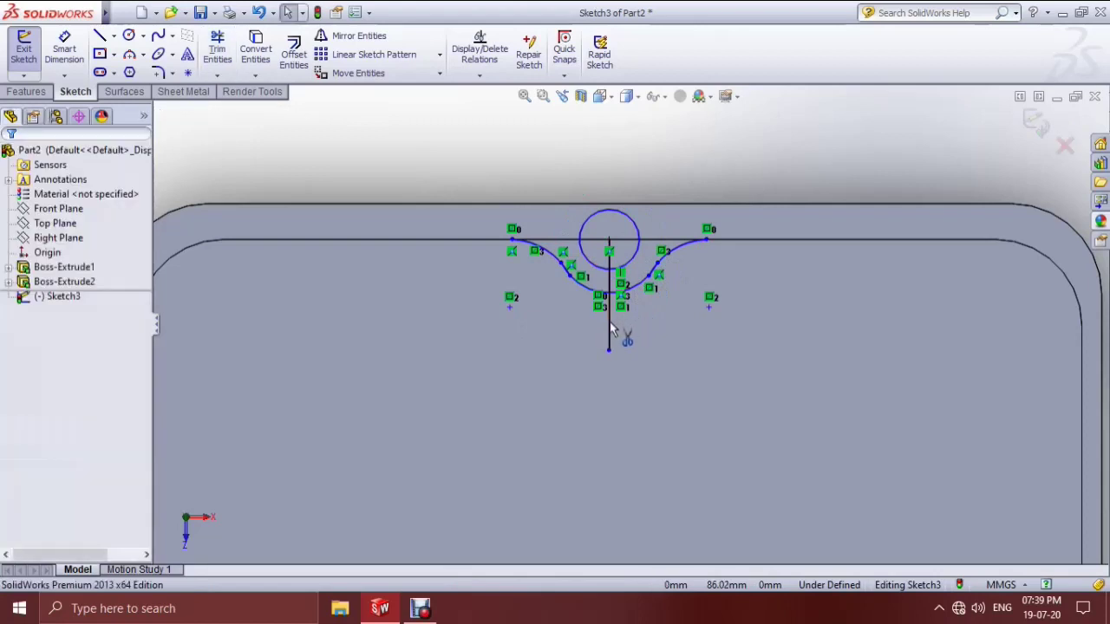
{"action": "left_click", "coordinate": [607, 329]}
{"action": "key", "text": "Escape"}
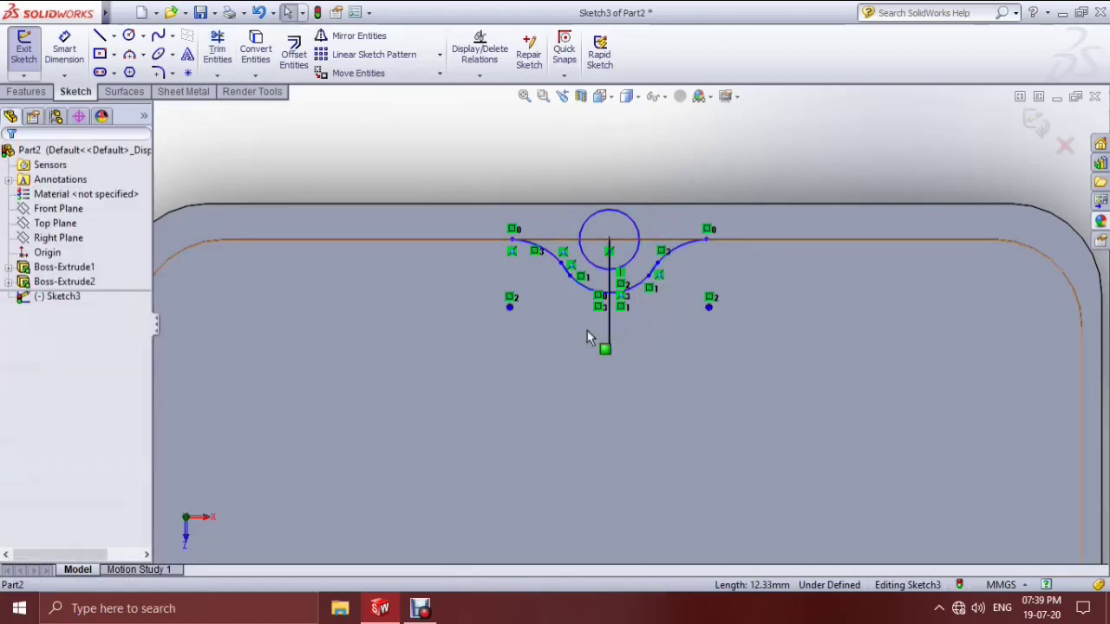
{"action": "left_click", "coordinate": [611, 326]}
{"action": "key", "text": "Delete"}
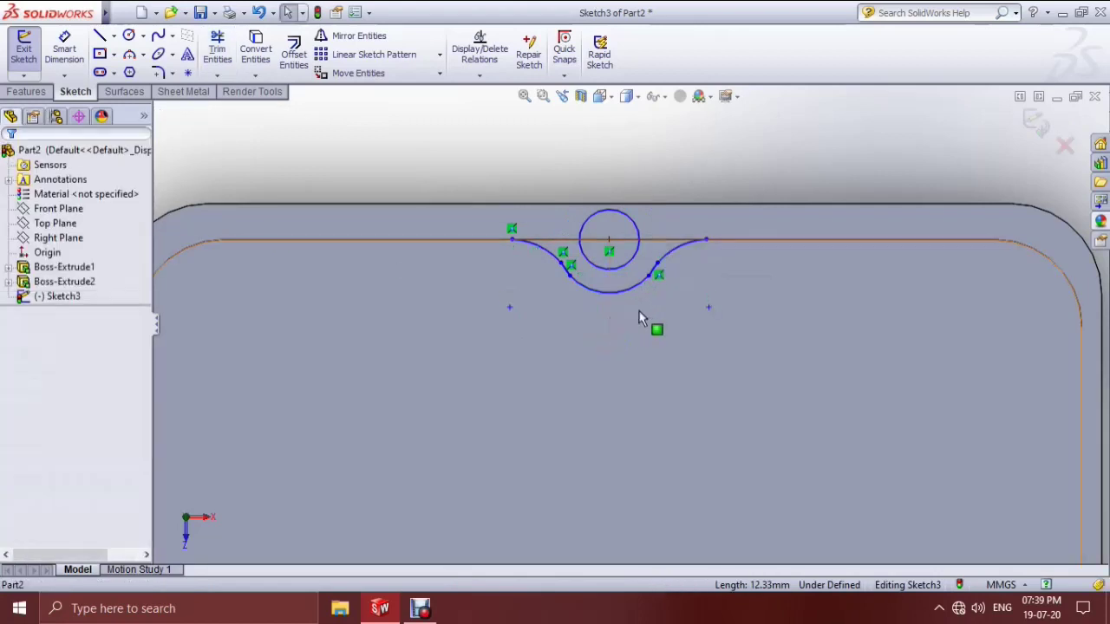
- Close the notch outline with a 21.58 mm horizontal line between the arc ends
{"action": "scroll", "coordinate": [639, 313], "scroll_direction": "up", "scroll_amount": 2}
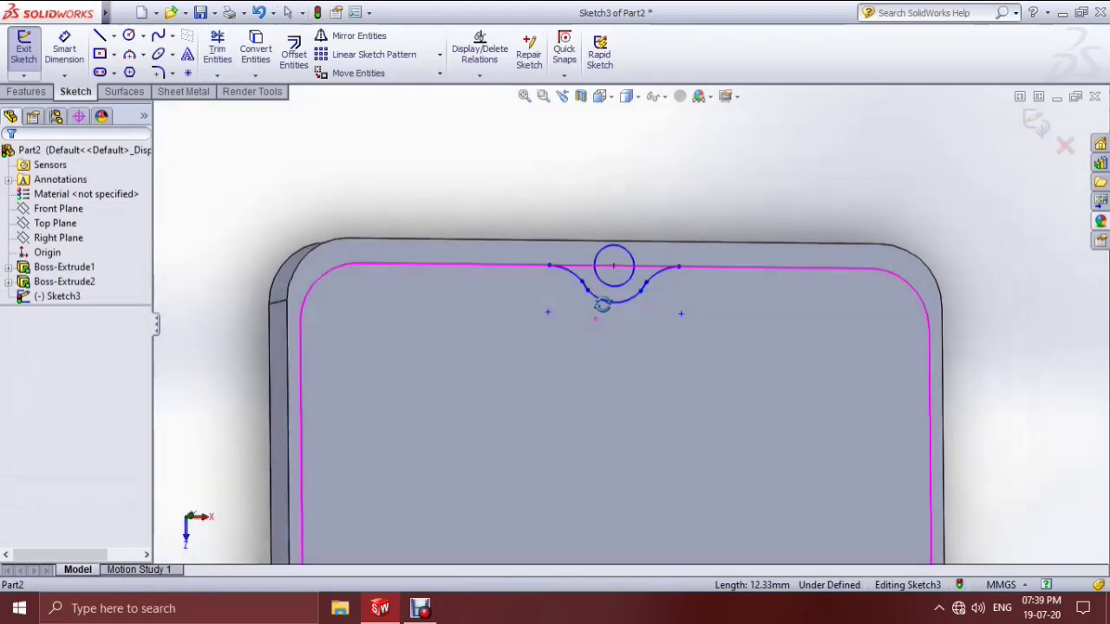
{"action": "middle_click_drag", "start_coordinate": [601, 306], "coordinate": [637, 325]}
{"action": "key", "text": "Escape"}
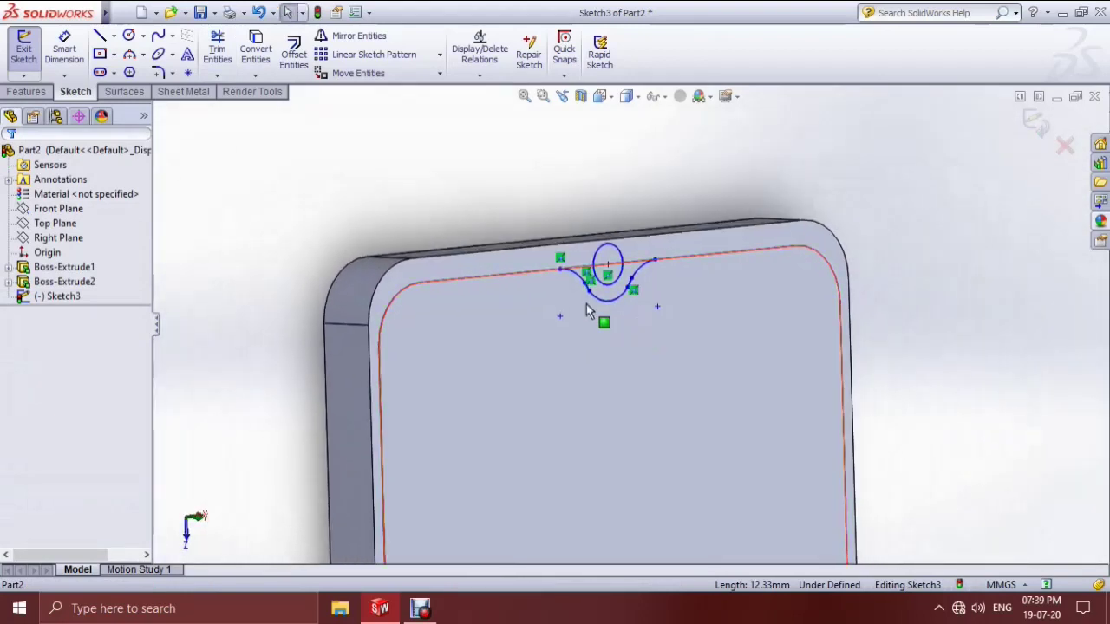
{"action": "scroll", "coordinate": [623, 293], "scroll_direction": "down", "scroll_amount": 2}
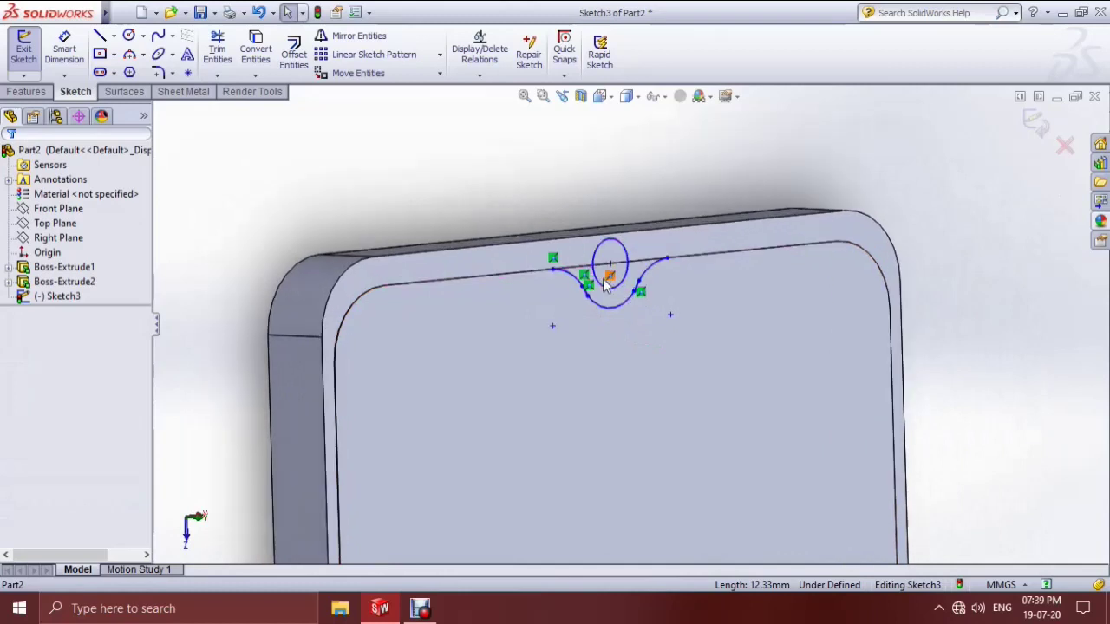
{"action": "scroll", "coordinate": [572, 286], "scroll_direction": "down", "scroll_amount": 3}
{"action": "left_click", "coordinate": [457, 288]}
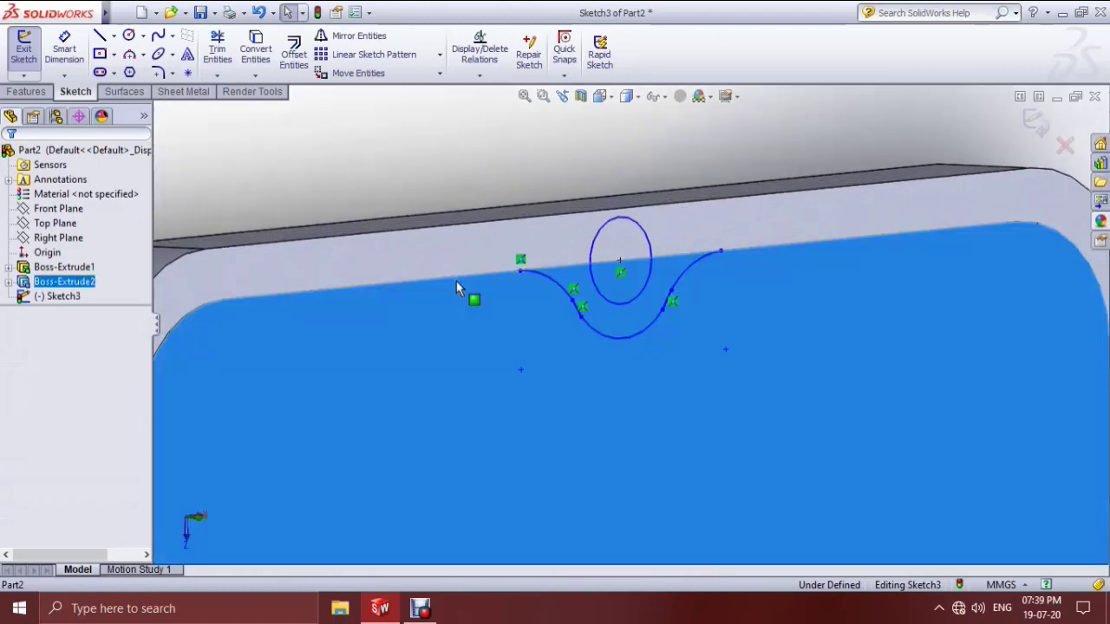
{"action": "scroll", "coordinate": [517, 290], "scroll_direction": "up", "scroll_amount": 3}
{"action": "left_click", "coordinate": [736, 216]}
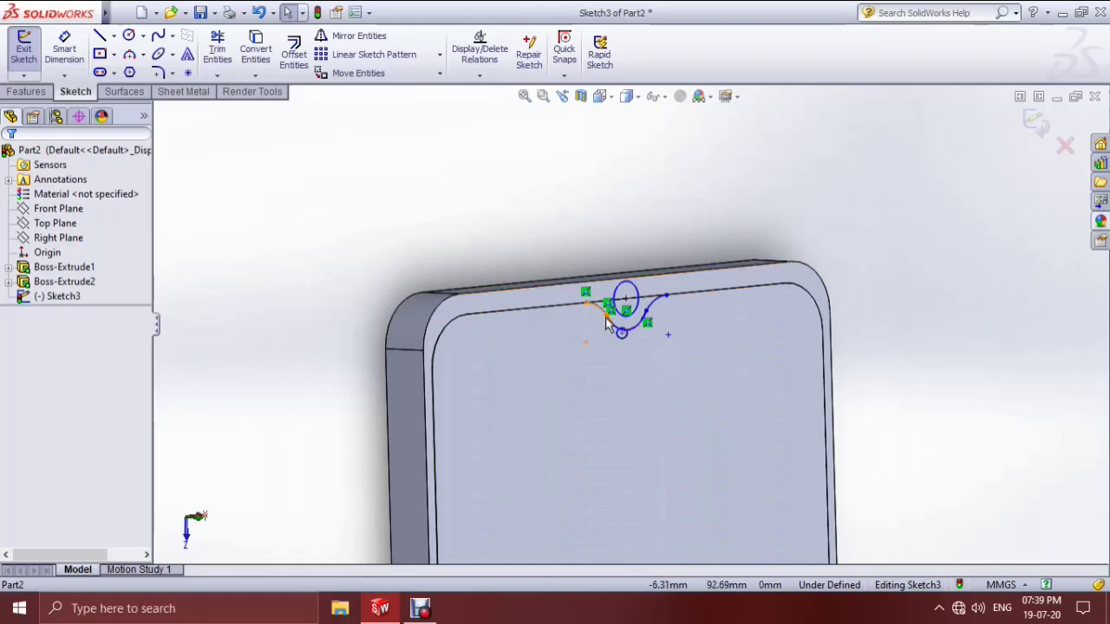
{"action": "scroll", "coordinate": [637, 314], "scroll_direction": "down", "scroll_amount": 3}
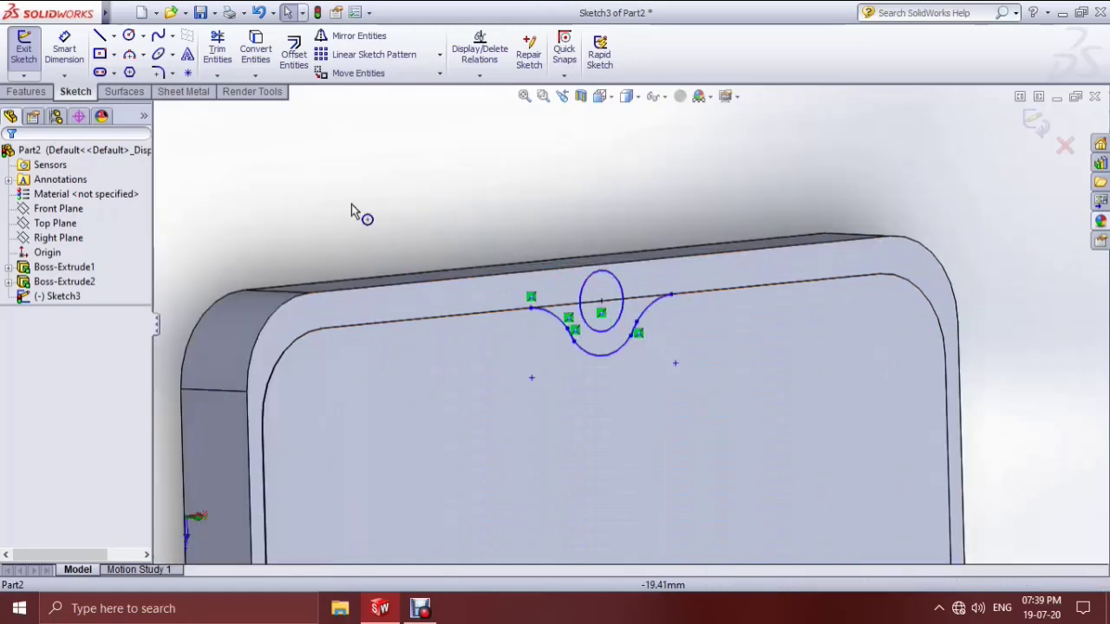
{"action": "left_click", "coordinate": [100, 35]}
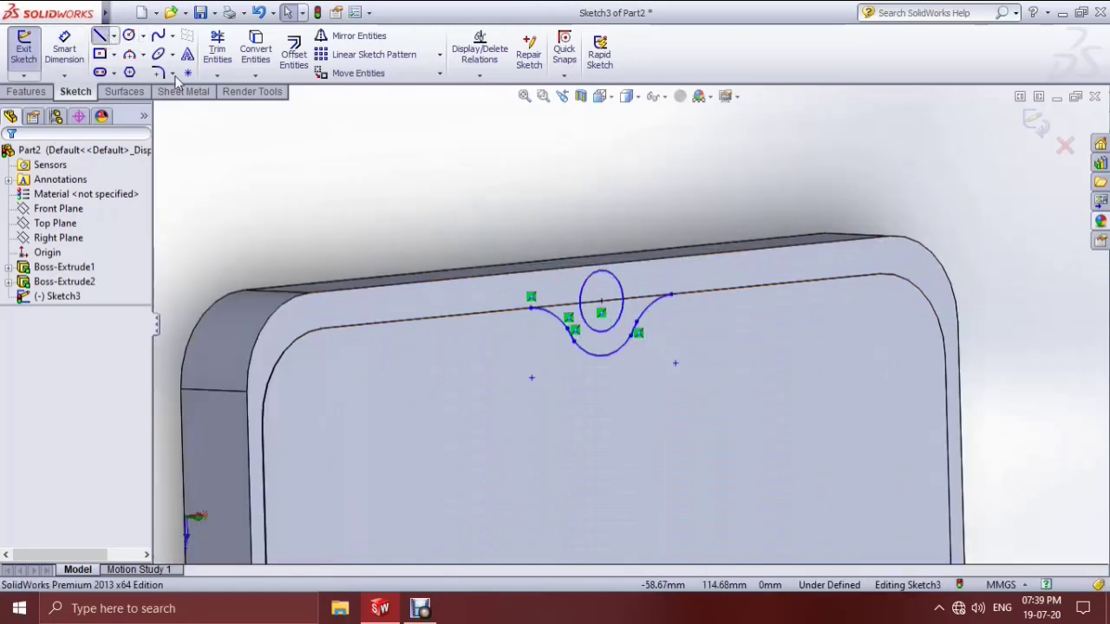
{"action": "left_click", "coordinate": [530, 308]}
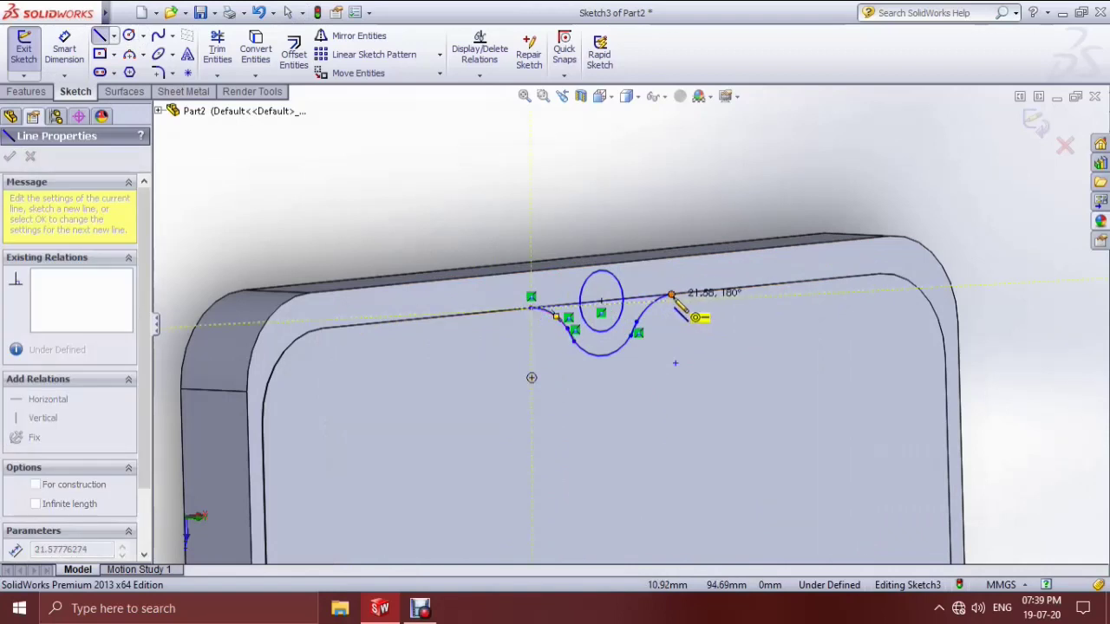
{"action": "left_click", "coordinate": [674, 296]}
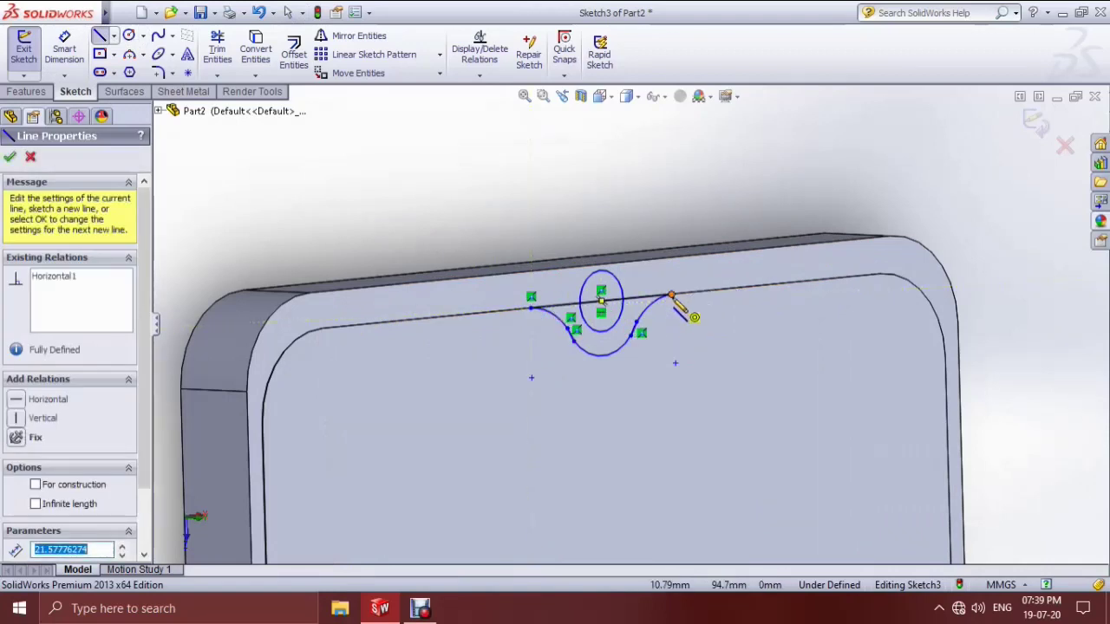
{"action": "key", "text": "Escape"}
{"action": "scroll", "coordinate": [623, 320], "scroll_direction": "down", "scroll_amount": 3}
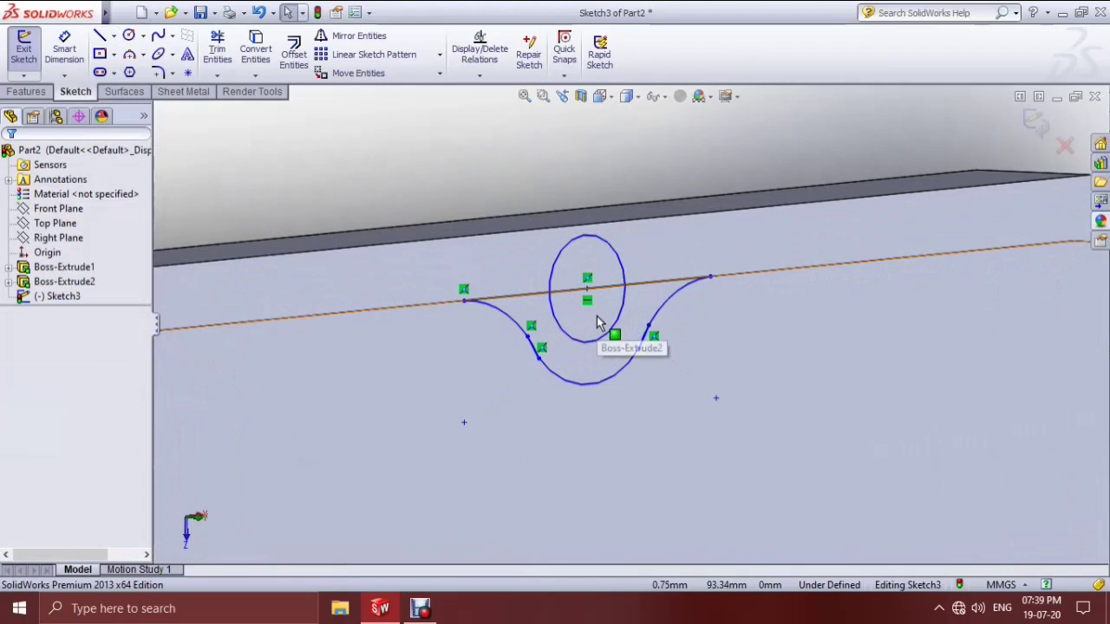
- Cut the notch region 0.10 mm blind into the screen layer as Cut-Extrude1
{"action": "left_click", "coordinate": [26, 91]}
{"action": "left_click", "coordinate": [234, 52]}
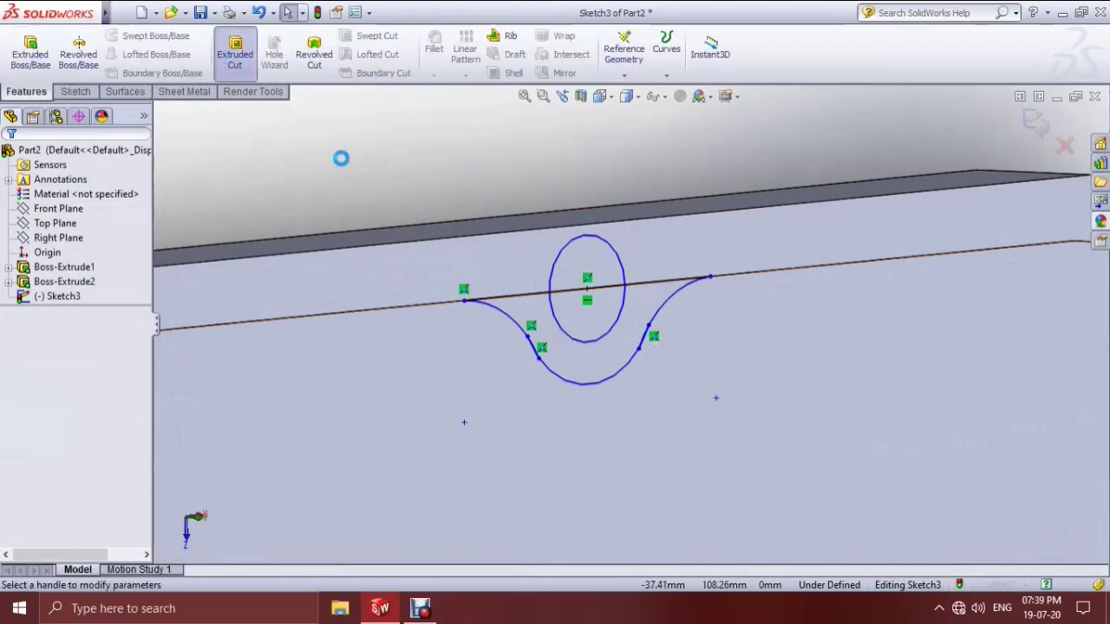
{"action": "left_click", "coordinate": [564, 367]}
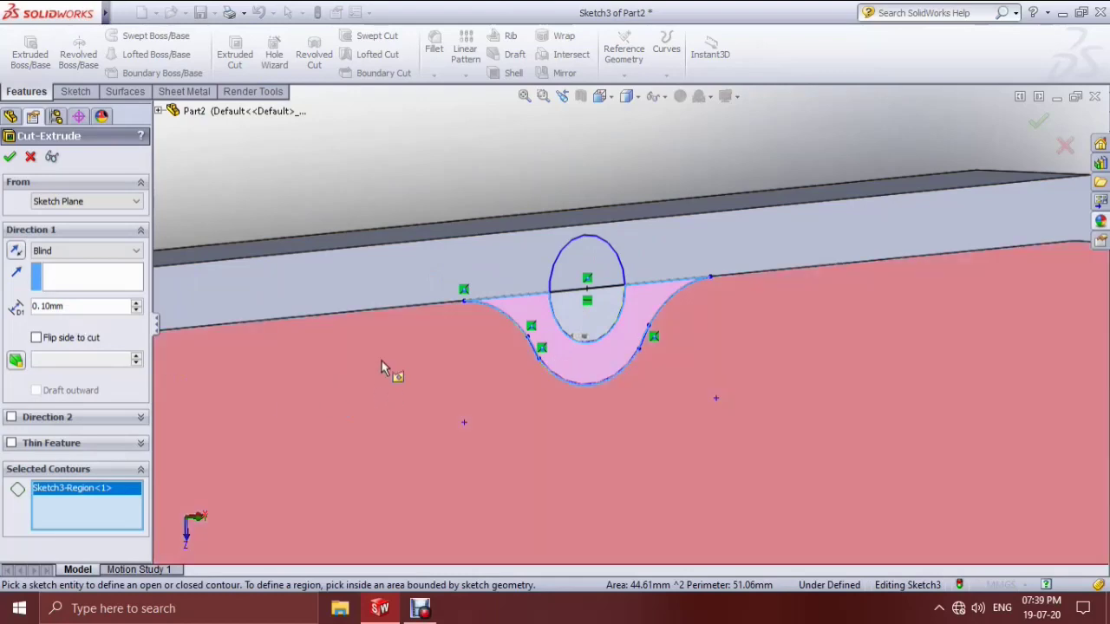
{"action": "scroll", "coordinate": [306, 202], "scroll_direction": "up", "scroll_amount": 1}
{"action": "middle_click_drag", "start_coordinate": [363, 228], "coordinate": [408, 241]}
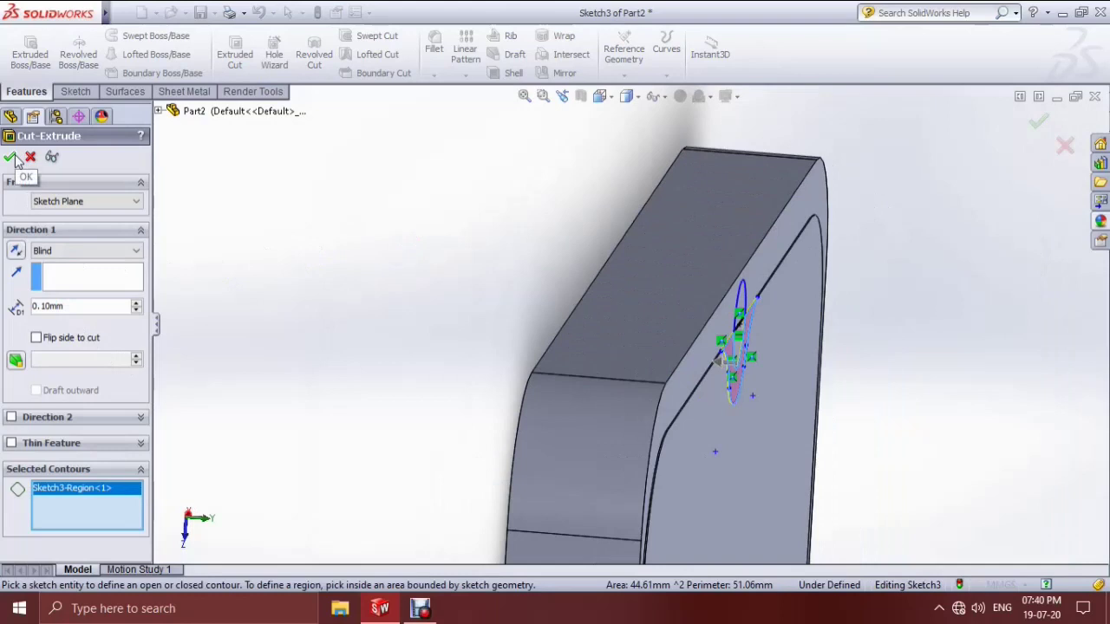
{"action": "left_click", "coordinate": [12, 157]}
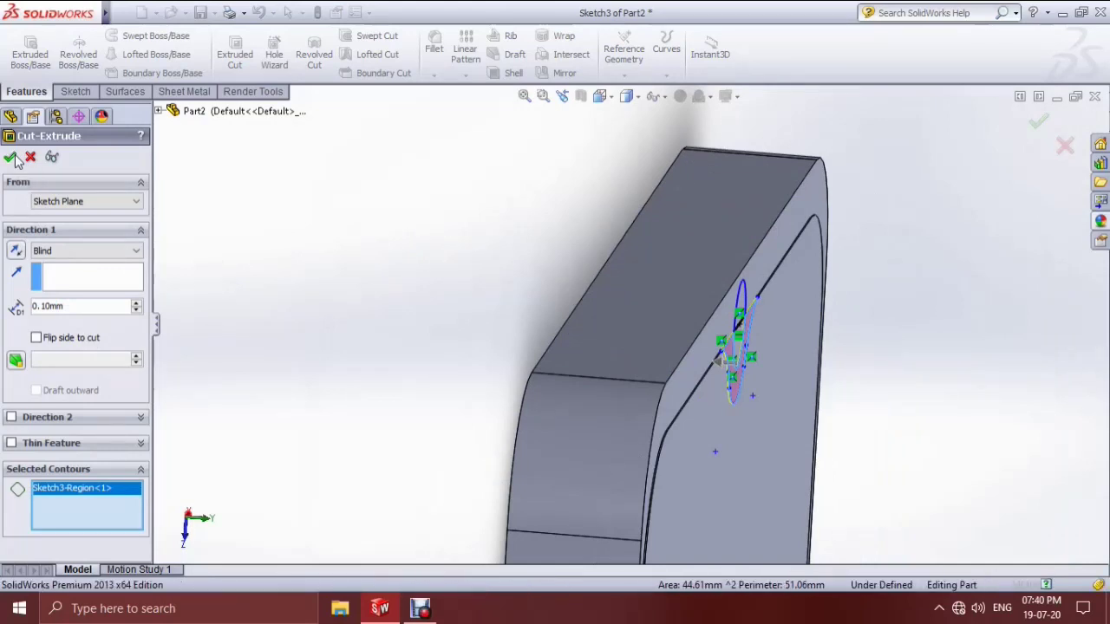
{"action": "mouse_move", "coordinate": [384, 208]}
{"action": "middle_mouse_down"}
{"action": "mouse_move", "coordinate": [309, 175]}
{"action": "mouse_move", "coordinate": [421, 292]}
{"action": "middle_mouse_up"}
{"action": "scroll", "coordinate": [543, 324], "scroll_direction": "down", "scroll_amount": 2}
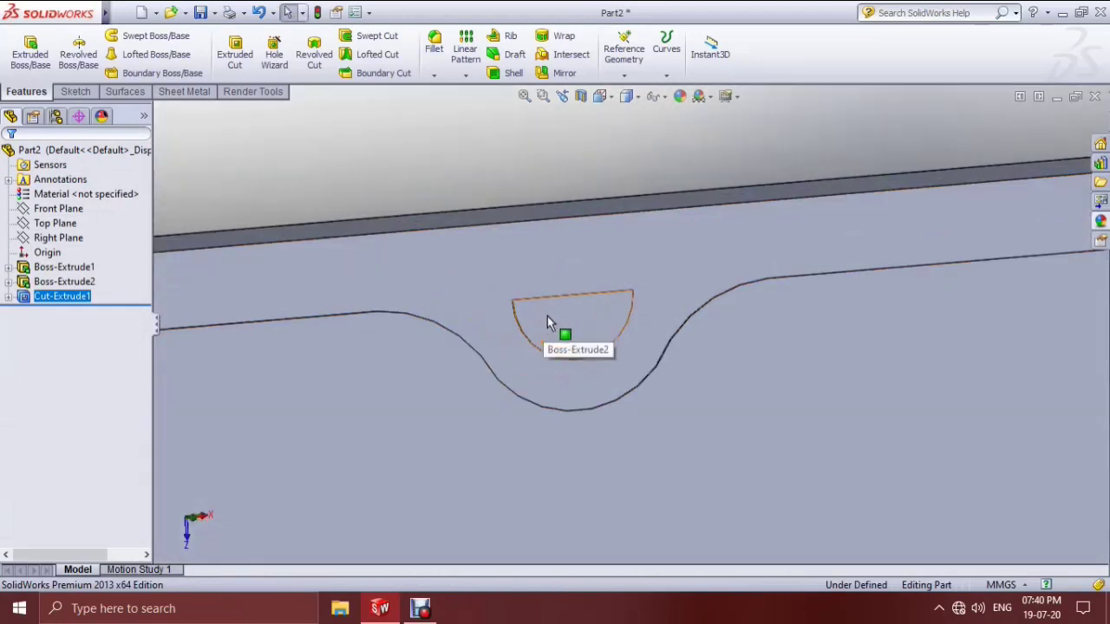
- Sketch an R3.32 circle on the semicircular notch face, centred on its top edge
{"action": "left_click", "coordinate": [547, 317]}
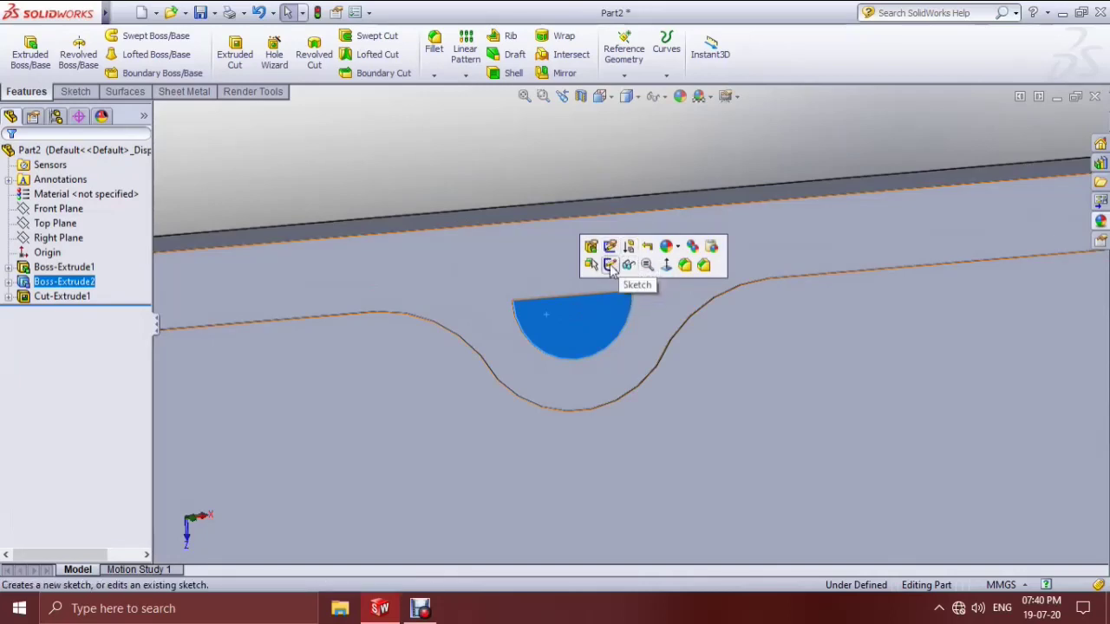
{"action": "left_click", "coordinate": [611, 265]}
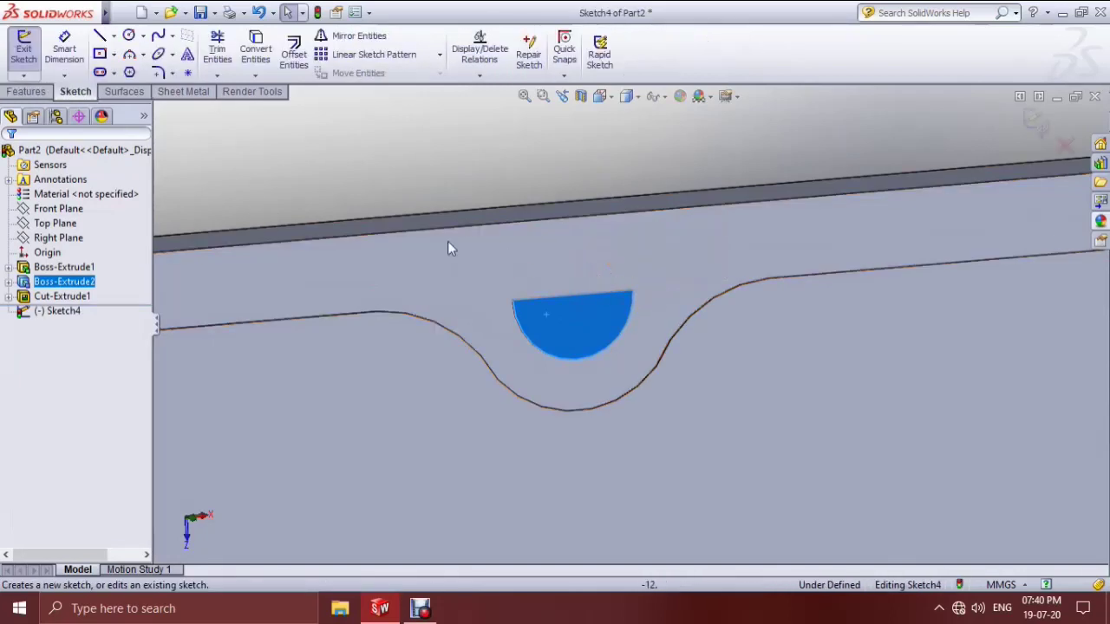
{"action": "left_click", "coordinate": [129, 35]}
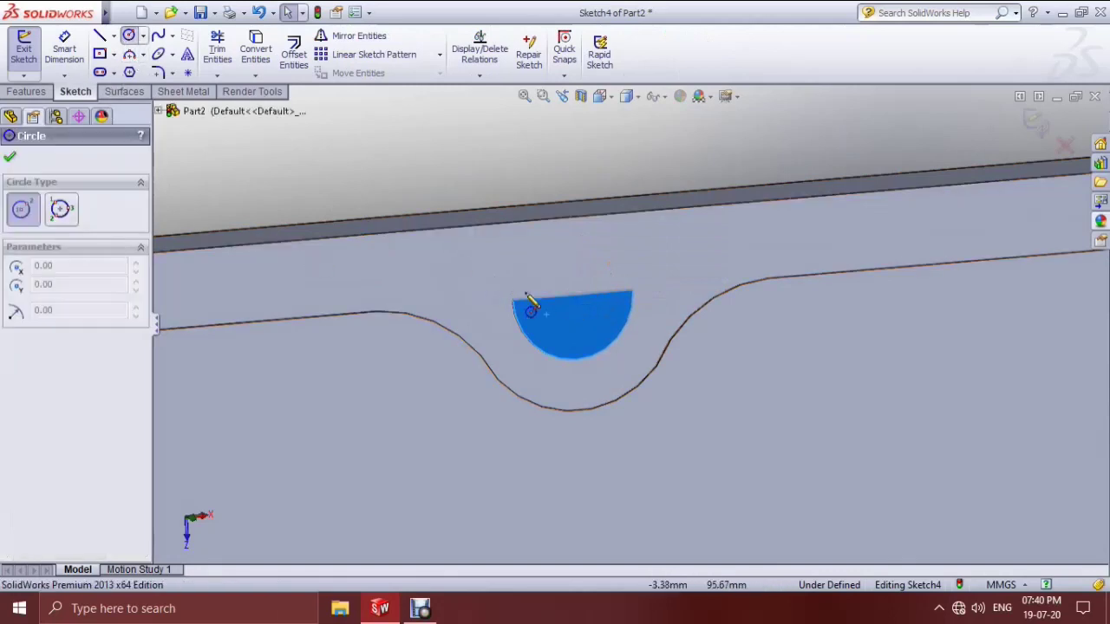
{"action": "left_click", "coordinate": [571, 294]}
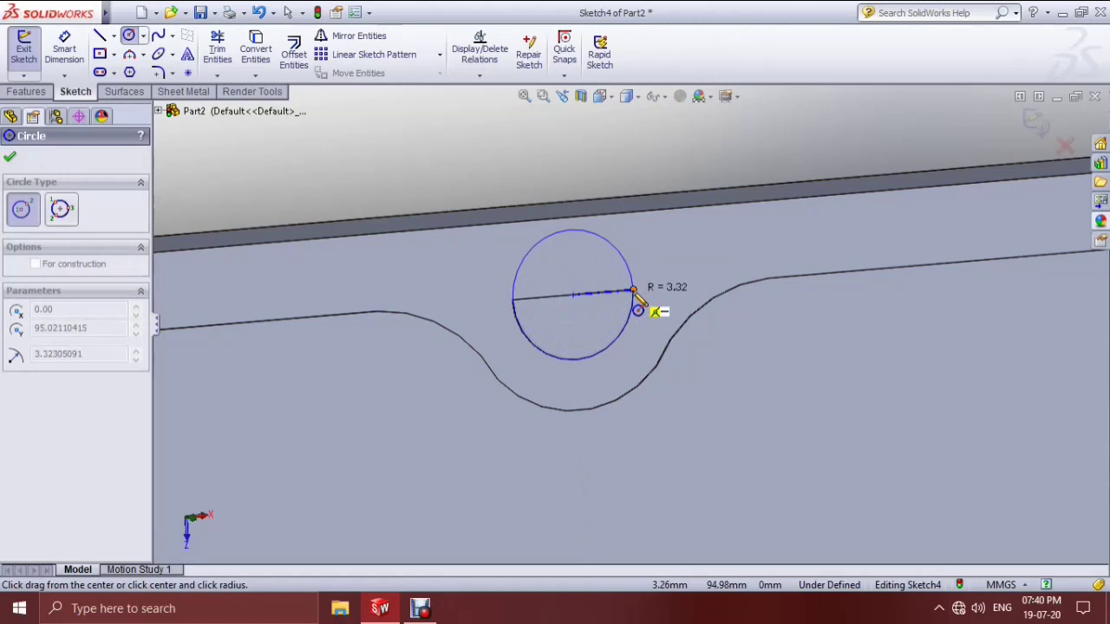
{"action": "left_click", "coordinate": [634, 291]}
{"action": "left_click", "coordinate": [10, 158]}
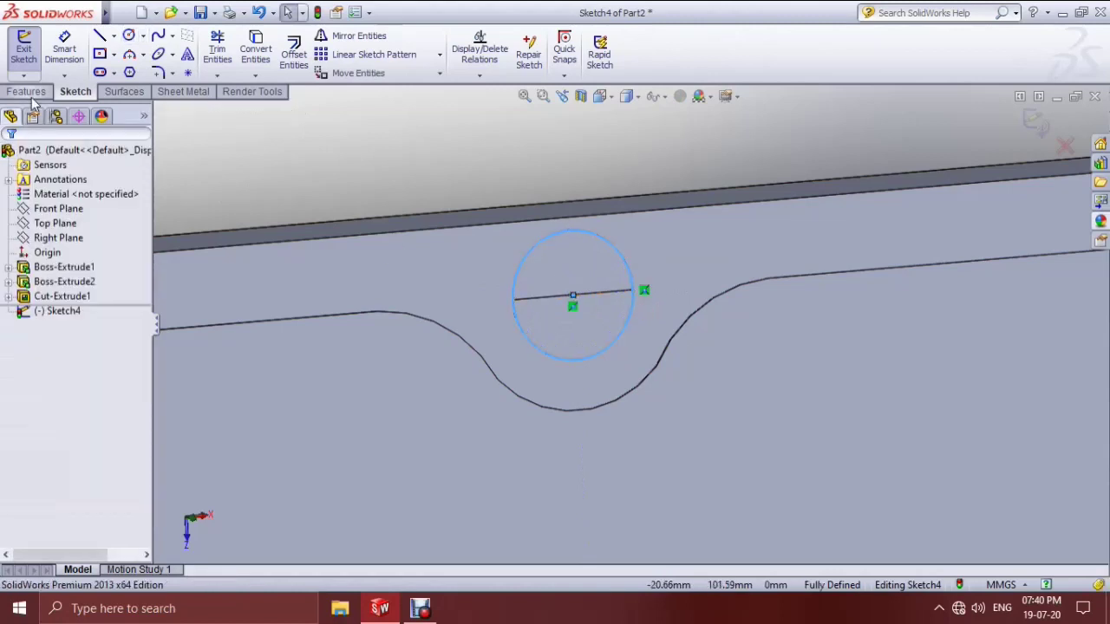
{"action": "left_click", "coordinate": [29, 92]}
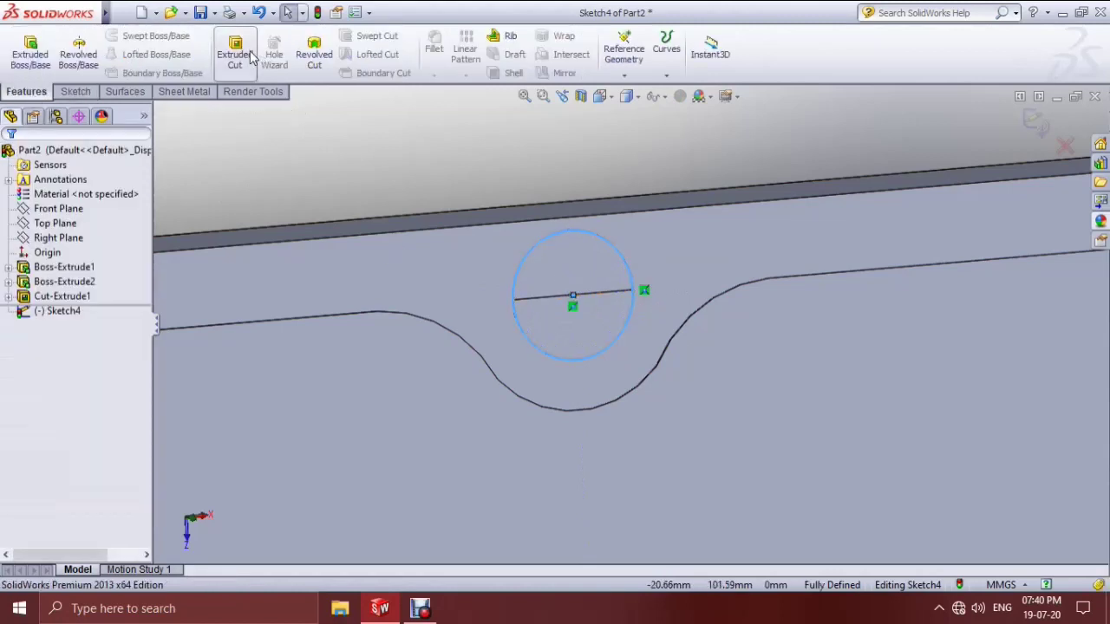
{"action": "left_click", "coordinate": [325, 110]}
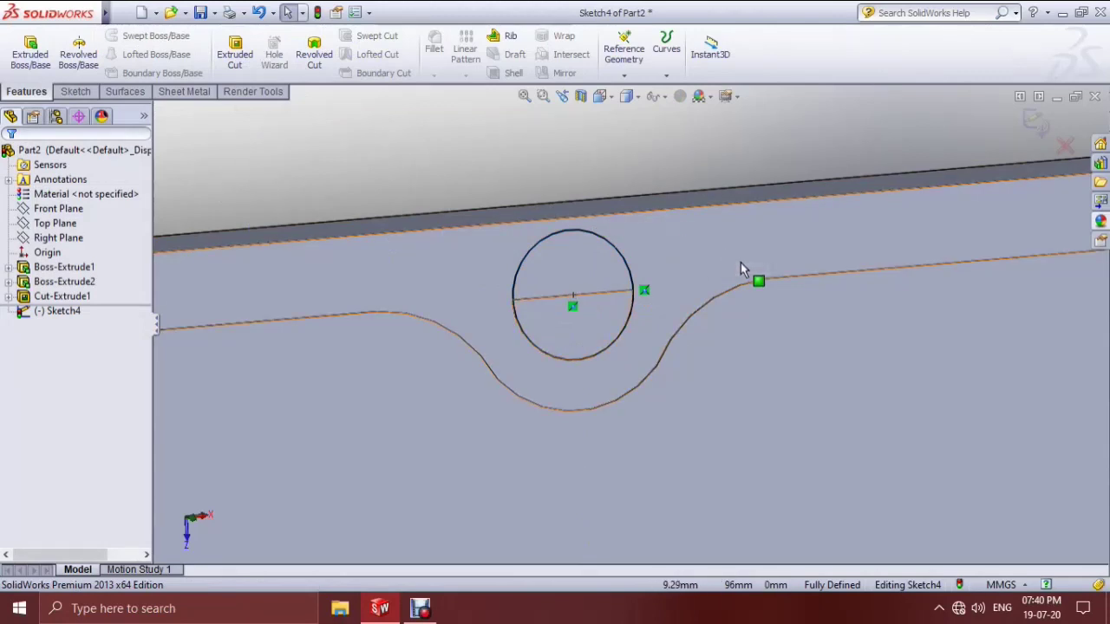
- Discard the open sketch and sketch a circle of radius about 3.32 mm at the notch on the front face
{"action": "key", "text": "ctrl+z"}
{"action": "left_click", "coordinate": [553, 265]}
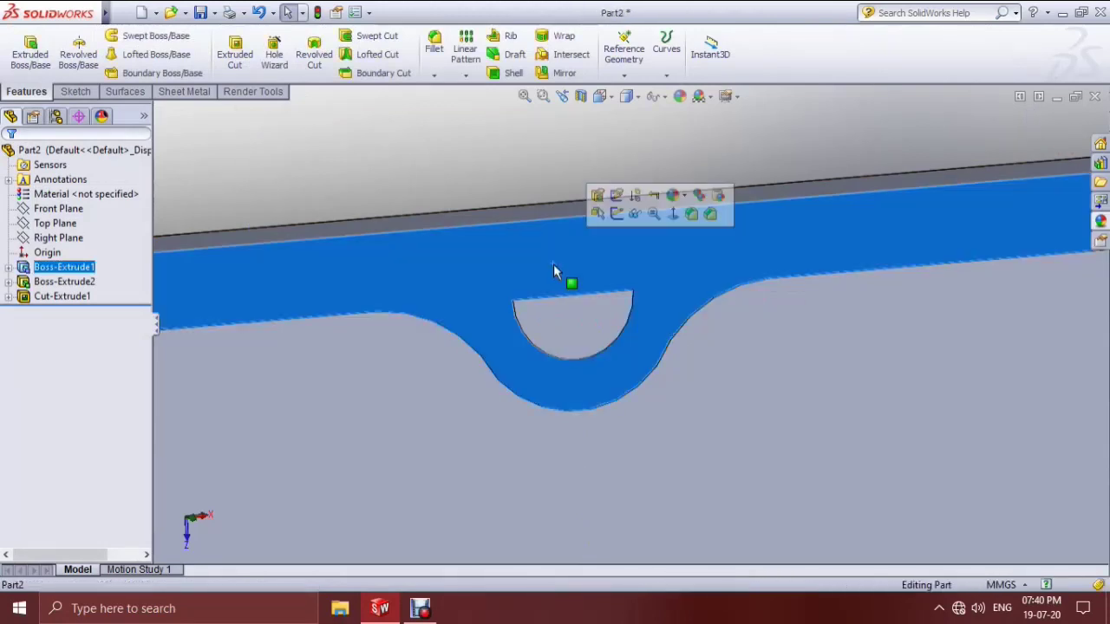
{"action": "right_click", "coordinate": [555, 243]}
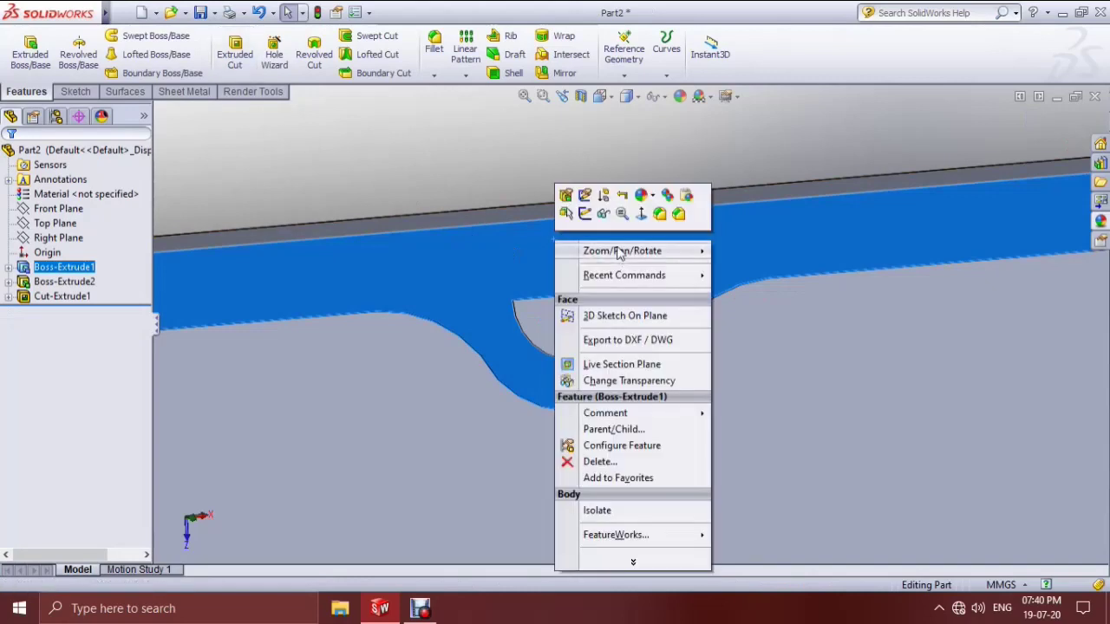
{"action": "left_click", "coordinate": [572, 216]}
{"action": "left_click", "coordinate": [128, 35]}
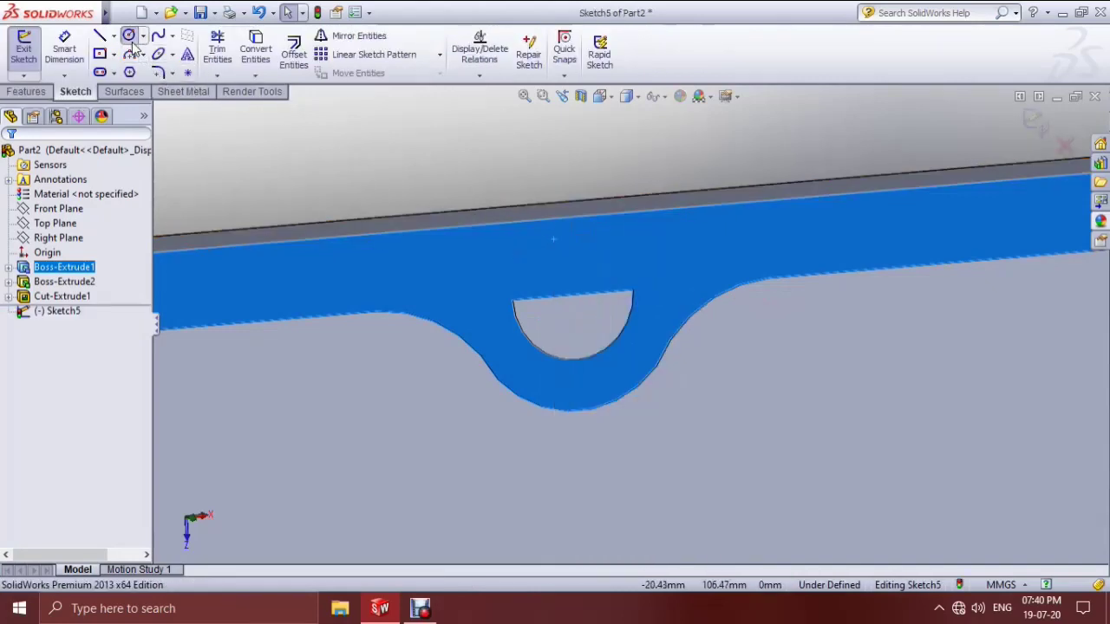
{"action": "left_click", "coordinate": [572, 295]}
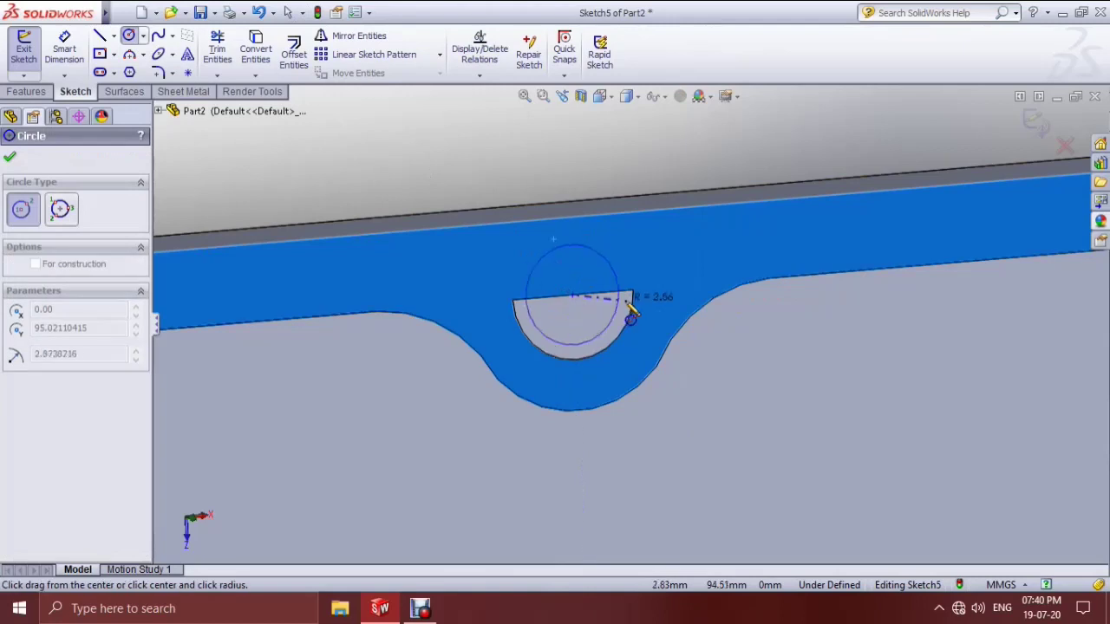
{"action": "left_click", "coordinate": [639, 310]}
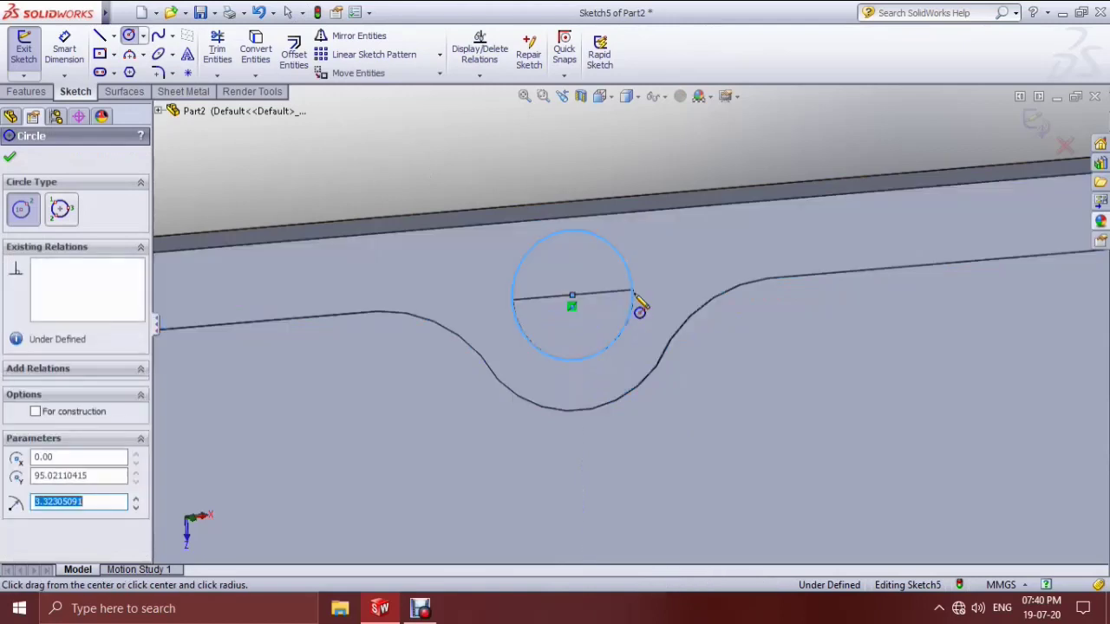
{"action": "scroll", "coordinate": [525, 365], "scroll_direction": "down", "scroll_amount": 1}
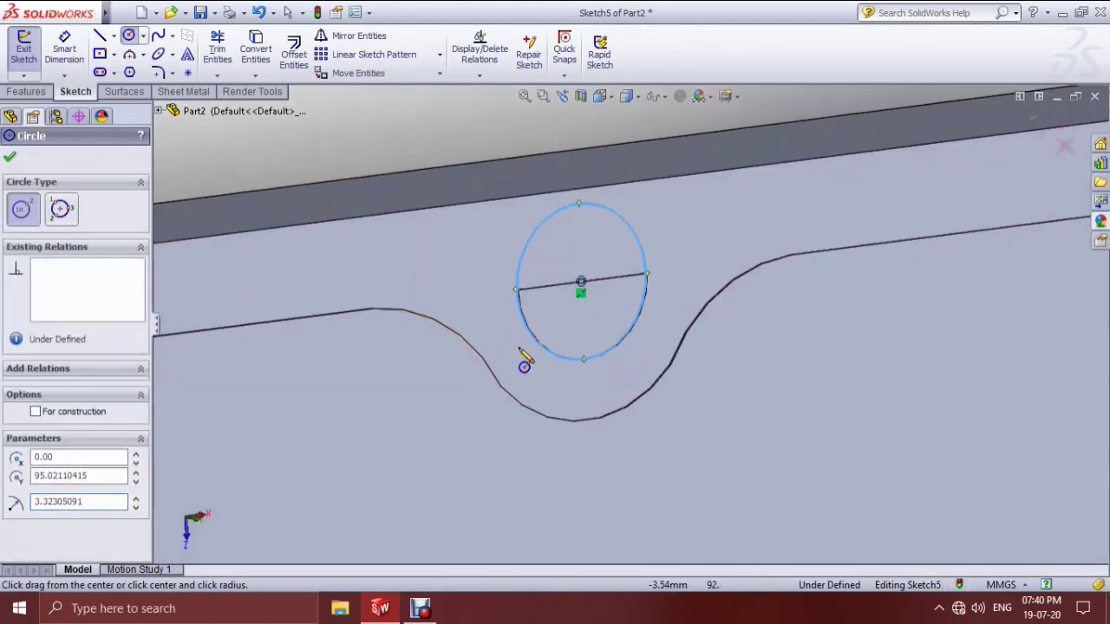
{"action": "left_click", "coordinate": [9, 157]}
{"action": "scroll", "coordinate": [478, 292], "scroll_direction": "up", "scroll_amount": 2}
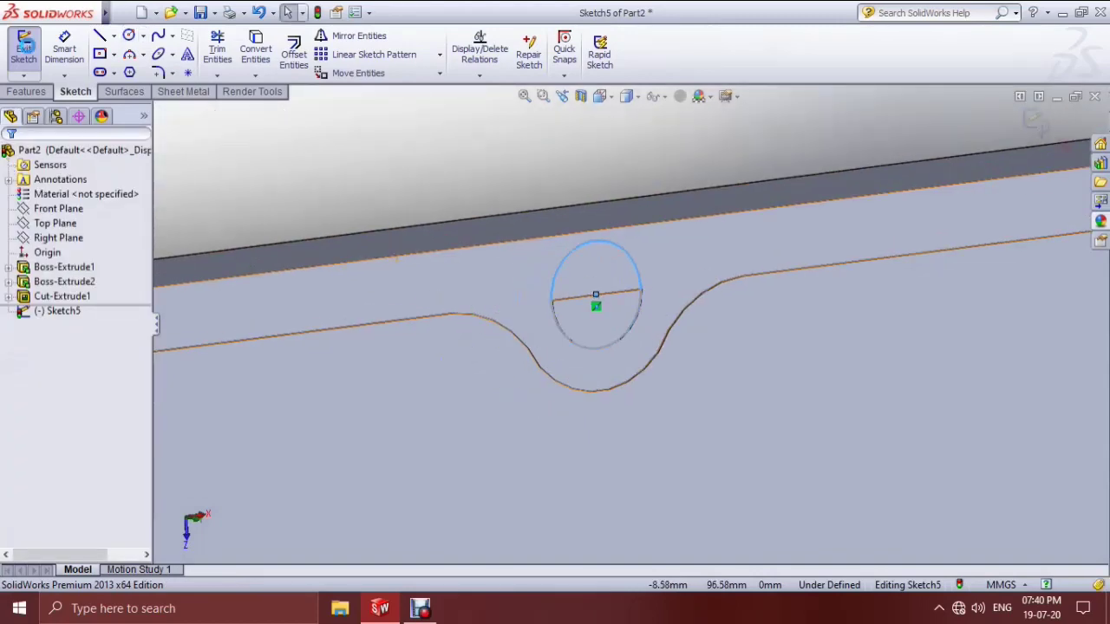
- Extrude the circle 0.10 mm as a boss merged with the body
{"action": "left_click", "coordinate": [26, 91]}
{"action": "left_click", "coordinate": [29, 50]}
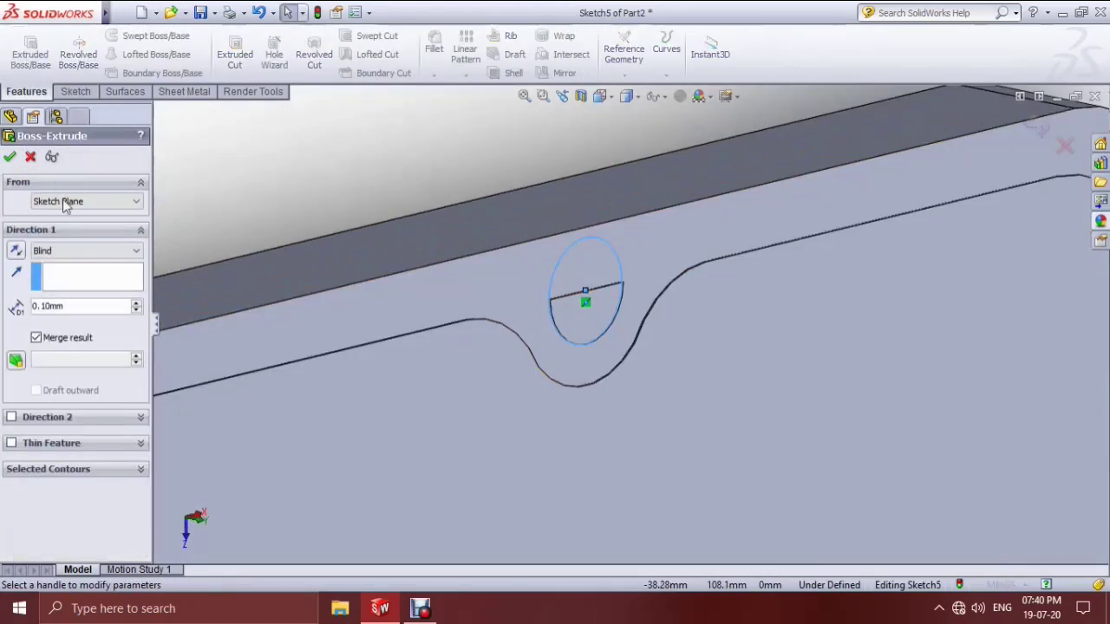
{"action": "left_click", "coordinate": [7, 159]}
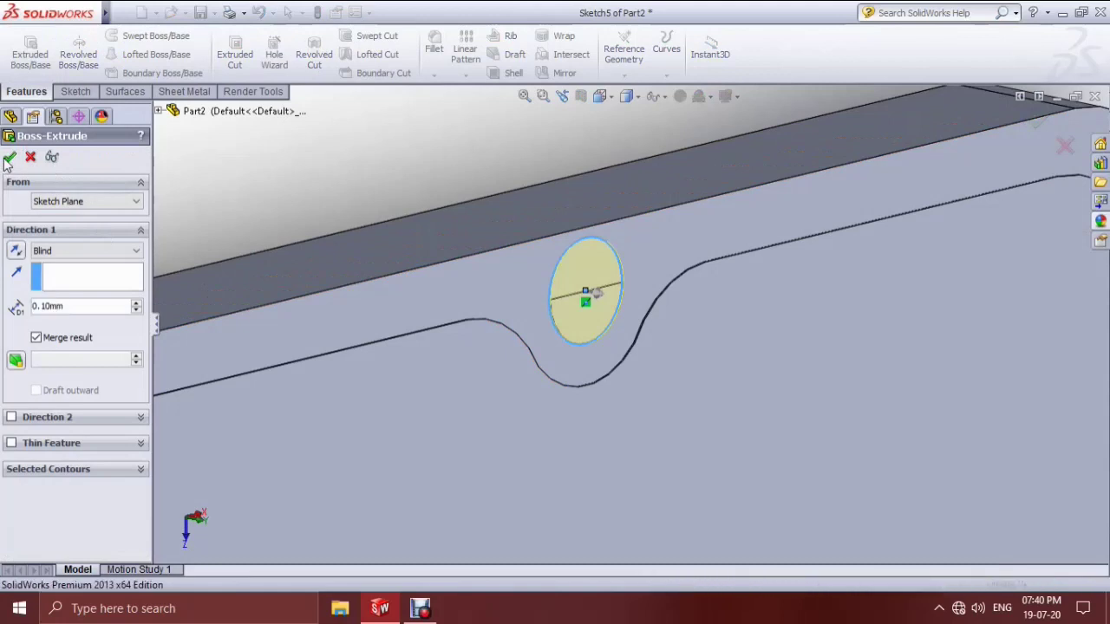
{"action": "scroll", "coordinate": [332, 242], "scroll_direction": "up", "scroll_amount": 5}
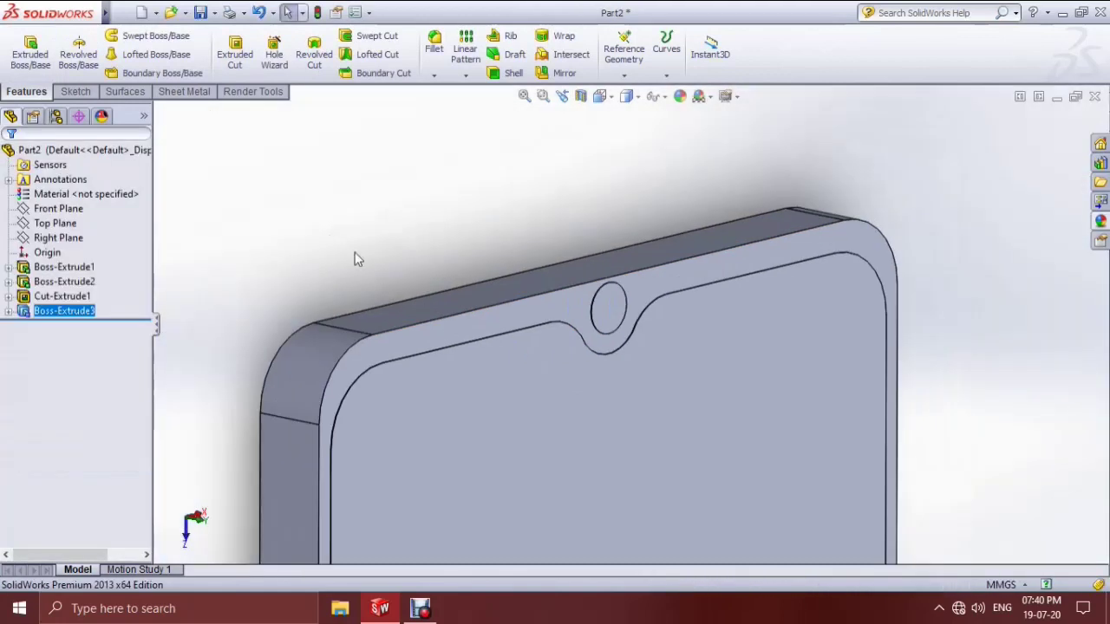
- Start a new sketch on the phone's long side face, viewed normal to it
{"action": "scroll", "coordinate": [456, 315], "scroll_direction": "up", "scroll_amount": 3}
{"action": "scroll", "coordinate": [694, 422], "scroll_direction": "up", "scroll_amount": 2}
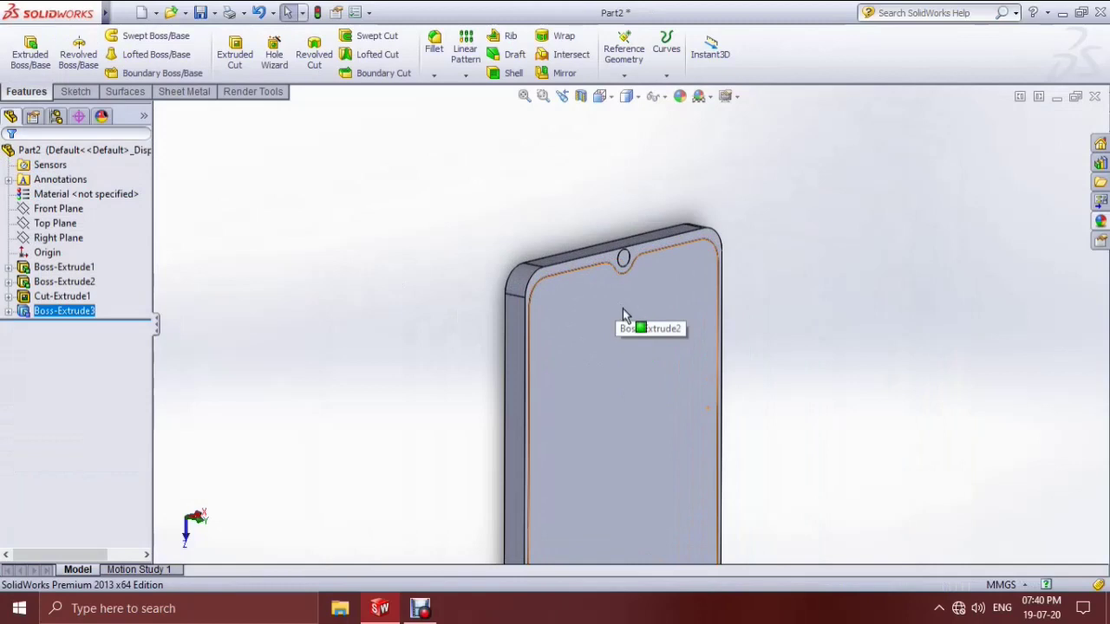
{"action": "scroll", "coordinate": [660, 454], "scroll_direction": "up", "scroll_amount": 4}
{"action": "scroll", "coordinate": [651, 460], "scroll_direction": "down", "scroll_amount": 3}
{"action": "left_click", "coordinate": [709, 438]}
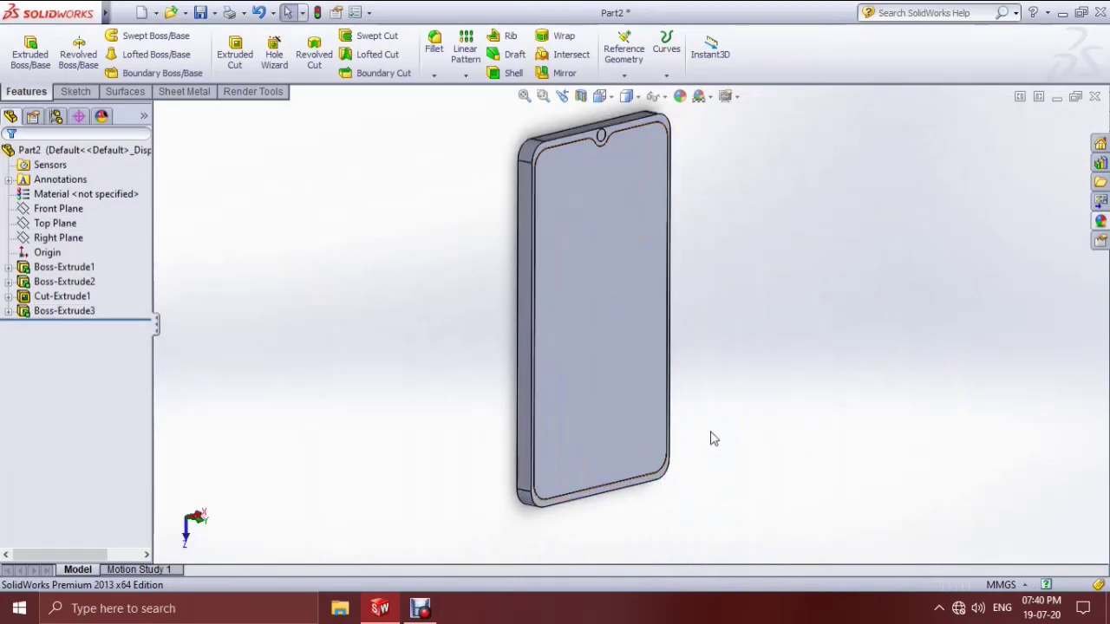
{"action": "scroll", "coordinate": [533, 338], "scroll_direction": "up", "scroll_amount": 1}
{"action": "scroll", "coordinate": [633, 279], "scroll_direction": "down", "scroll_amount": 3}
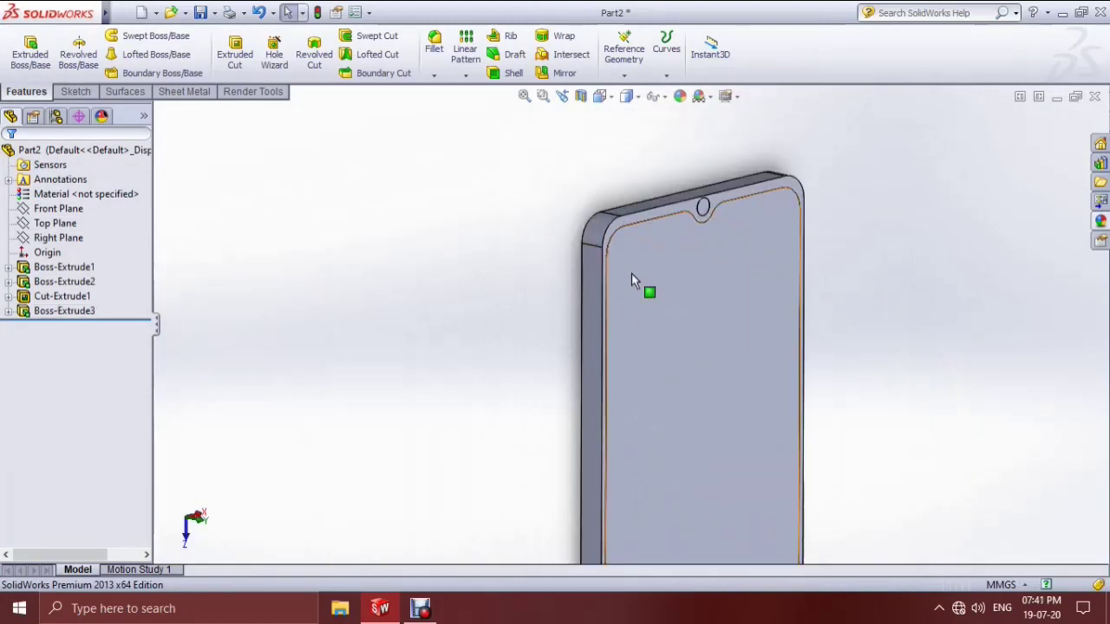
{"action": "left_click", "coordinate": [593, 287]}
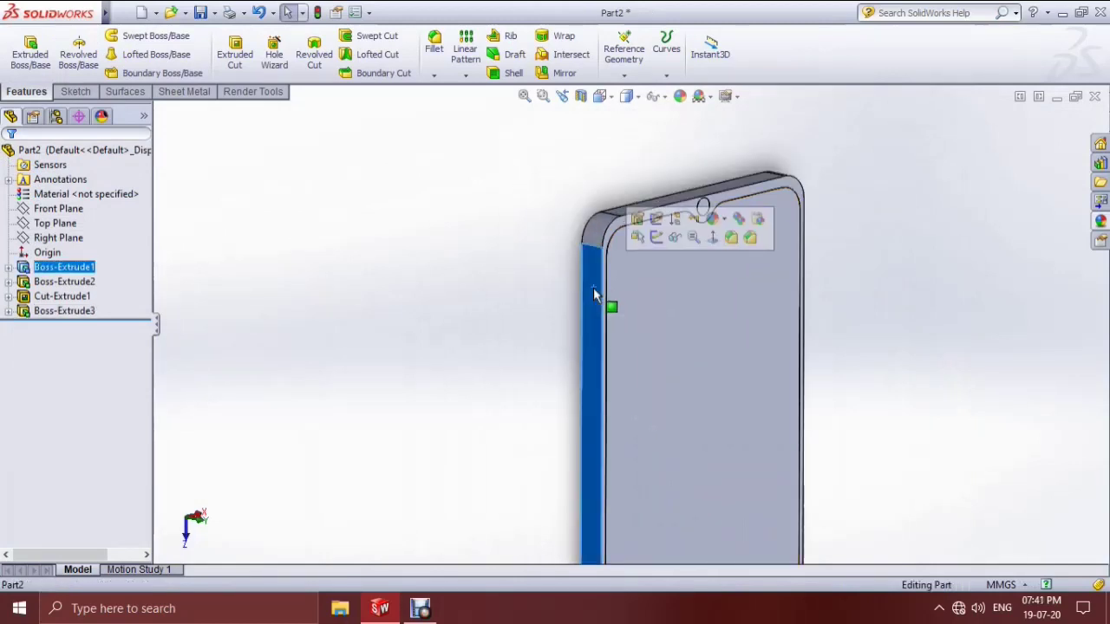
{"action": "left_click", "coordinate": [656, 237]}
{"action": "left_click", "coordinate": [610, 99]}
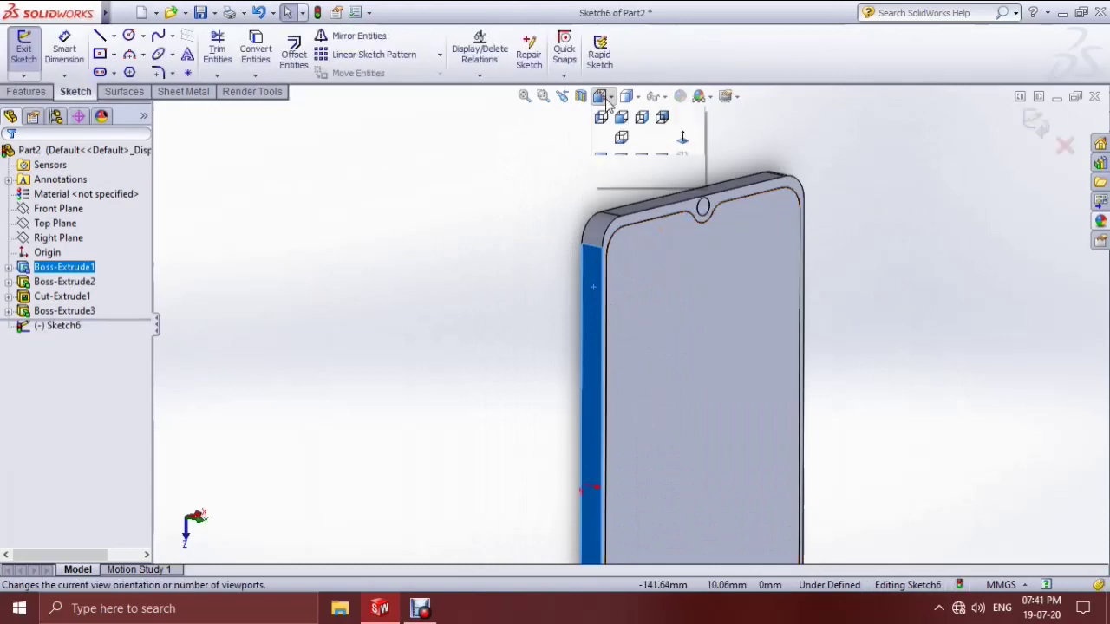
{"action": "left_click", "coordinate": [690, 182]}
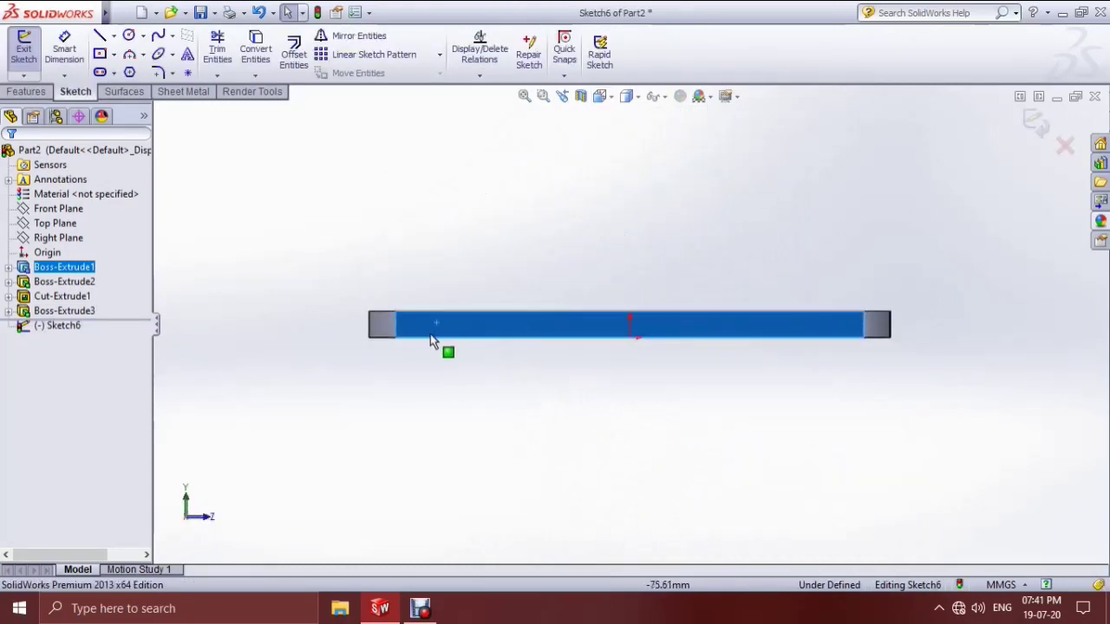
{"action": "scroll", "coordinate": [431, 339], "scroll_direction": "down", "scroll_amount": 5}
{"action": "key", "text": "Escape"}
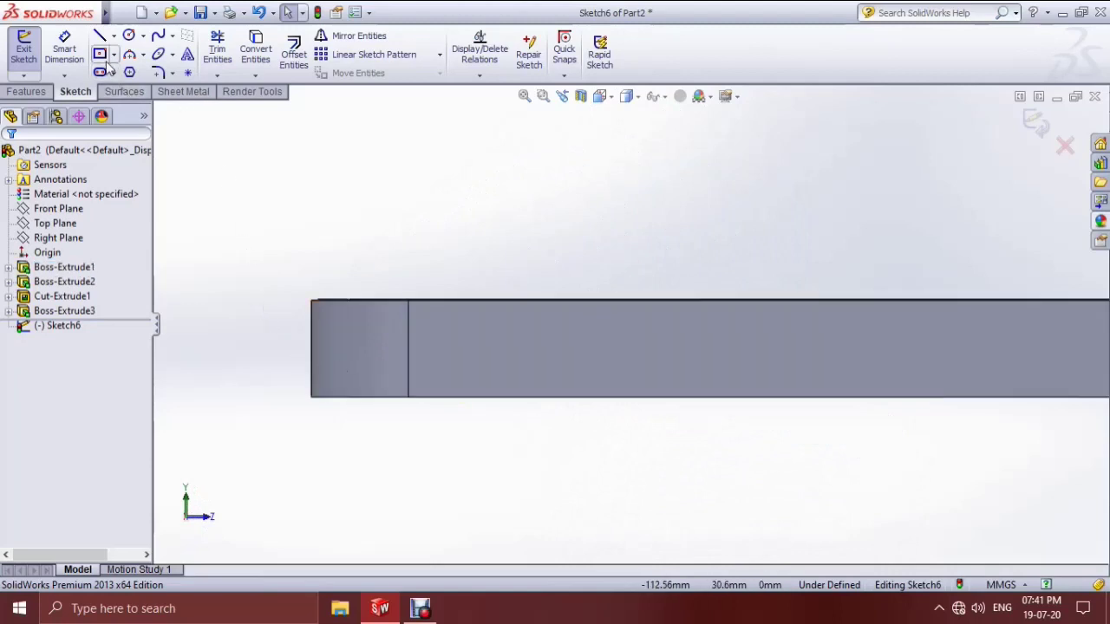
- Draw a straight slot about 15.30 by 6.60 mm on the side face
{"action": "left_click", "coordinate": [100, 73]}
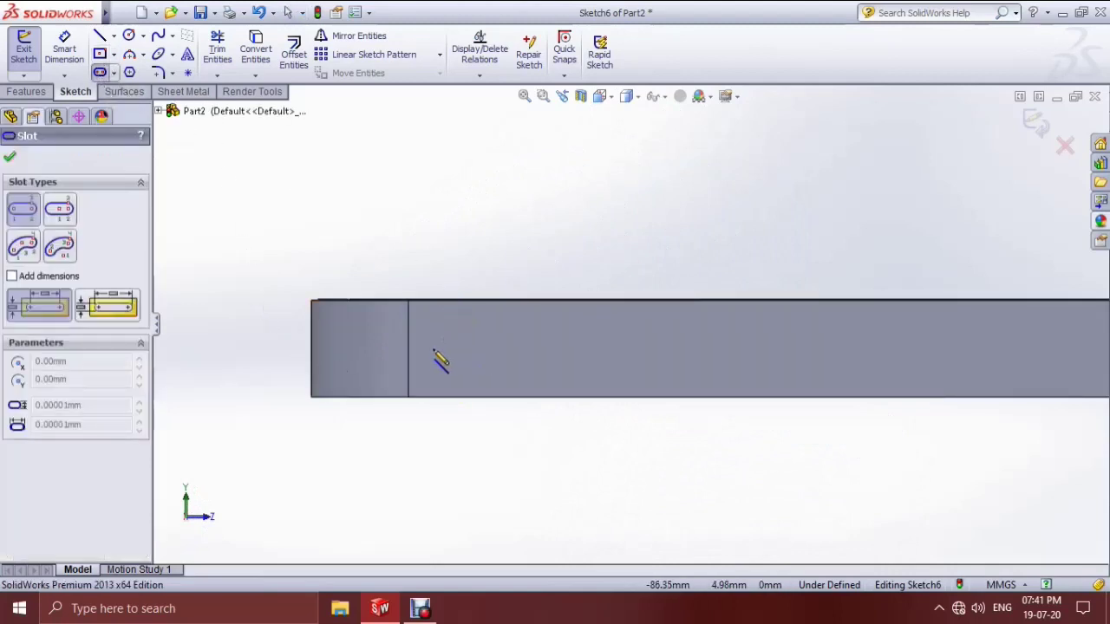
{"action": "scroll", "coordinate": [565, 369], "scroll_direction": "up", "scroll_amount": 3}
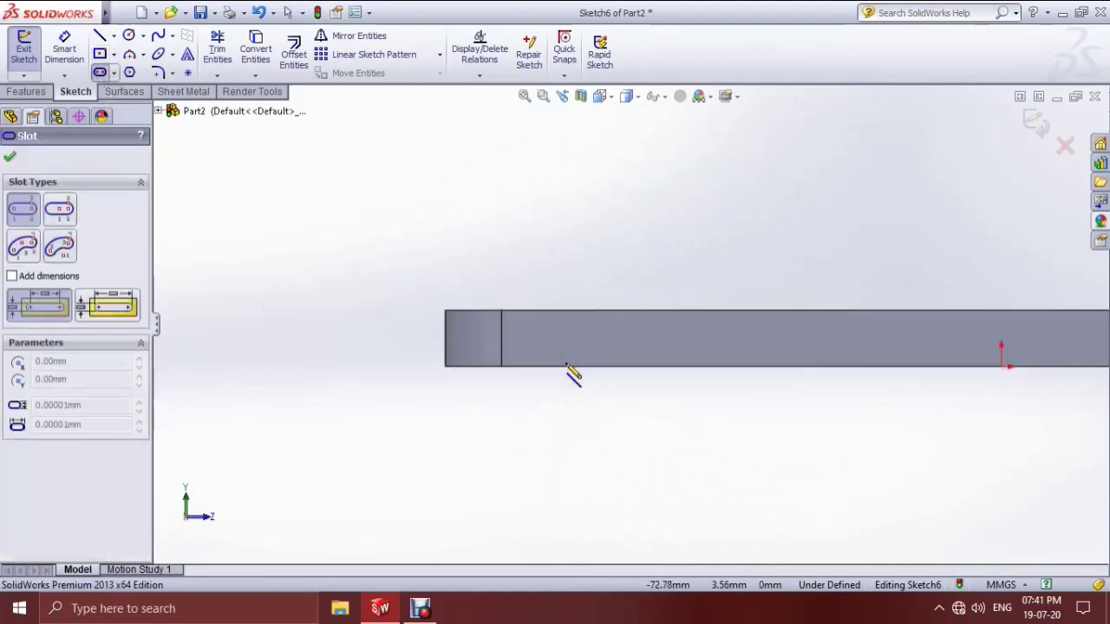
{"action": "scroll", "coordinate": [599, 355], "scroll_direction": "up", "scroll_amount": 2}
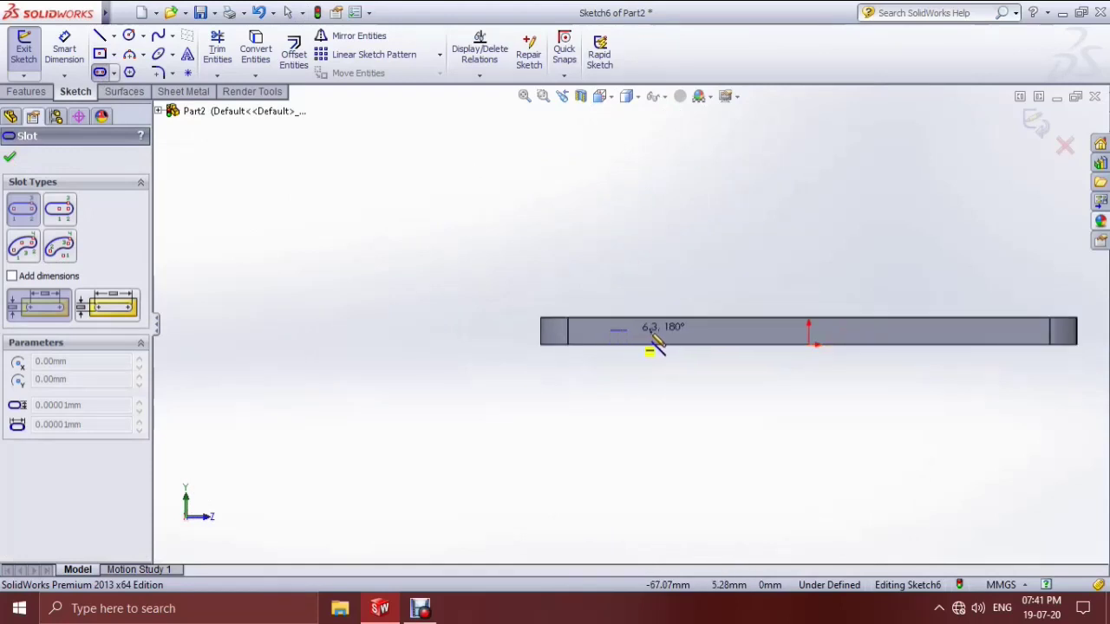
{"action": "left_click", "coordinate": [654, 335]}
{"action": "left_click", "coordinate": [655, 339]}
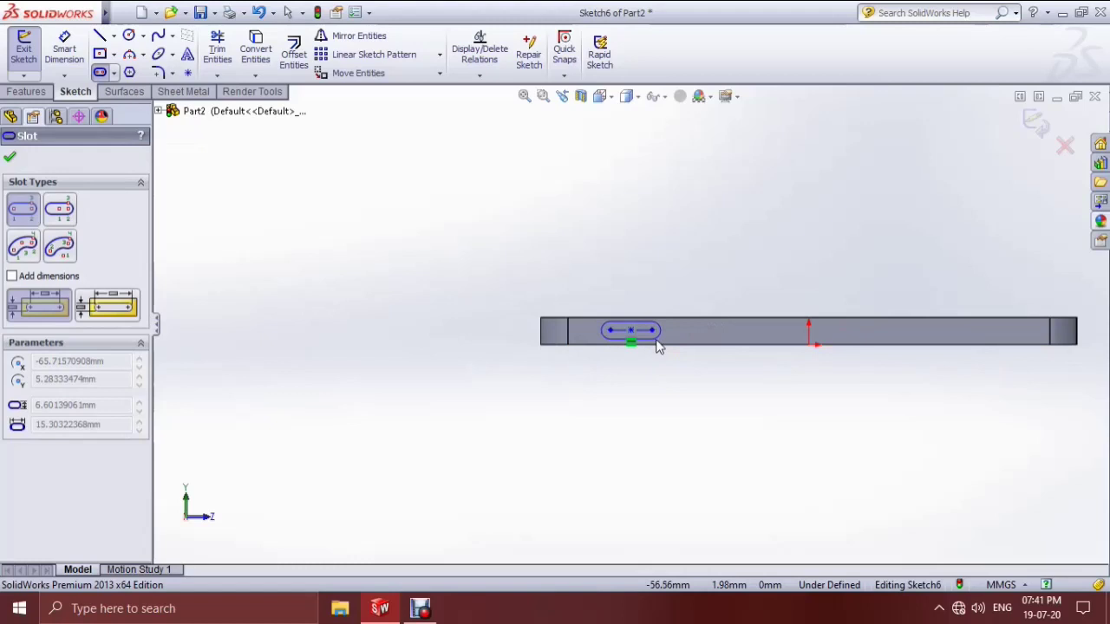
{"action": "scroll", "coordinate": [663, 347], "scroll_direction": "down", "scroll_amount": 5}
{"action": "key", "text": "Escape"}
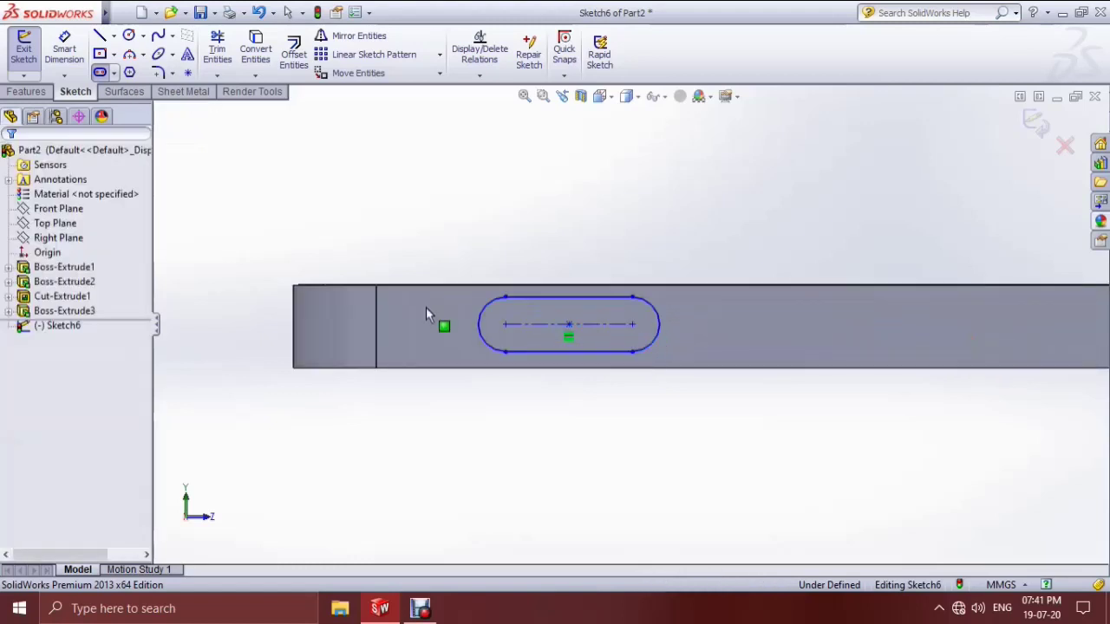
- Draw a vertical line to the right of the slot
{"action": "left_click", "coordinate": [101, 36]}
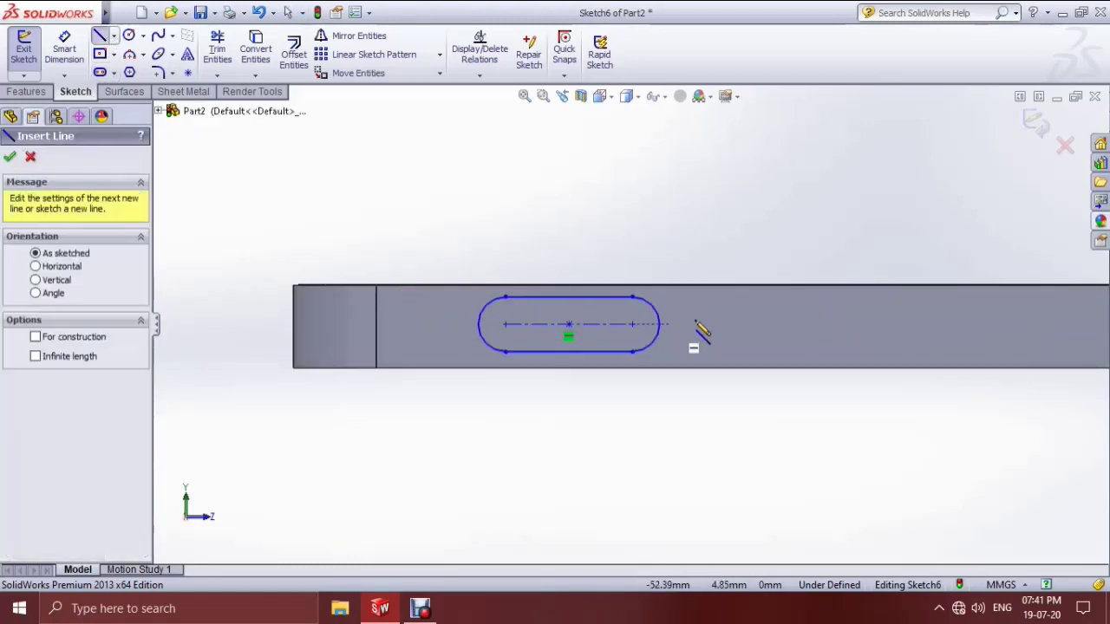
{"action": "left_click", "coordinate": [665, 267]}
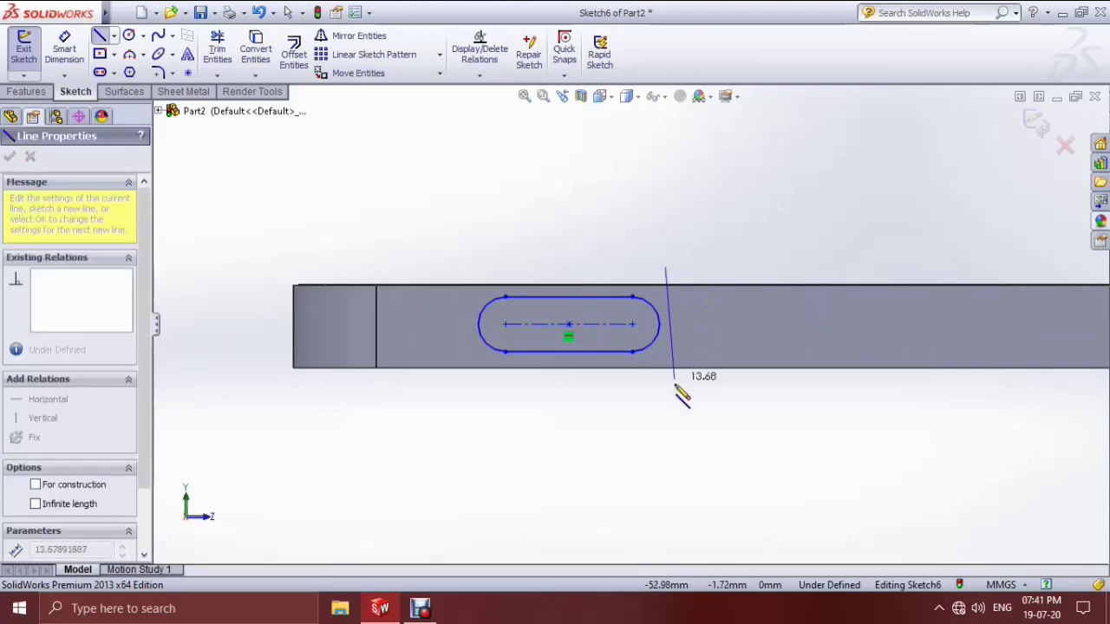
{"action": "left_click", "coordinate": [665, 392]}
{"action": "key", "text": "Escape"}
{"action": "key", "text": "Escape"}
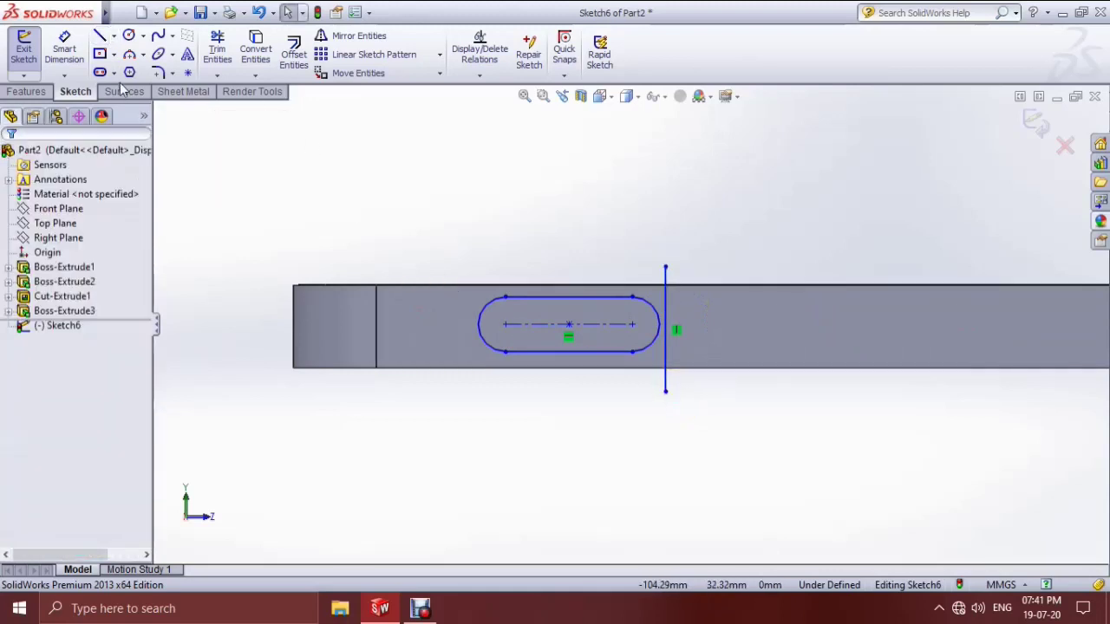
- Mirror the slot about the vertical line to make a second identical slot
{"action": "left_click", "coordinate": [359, 37]}
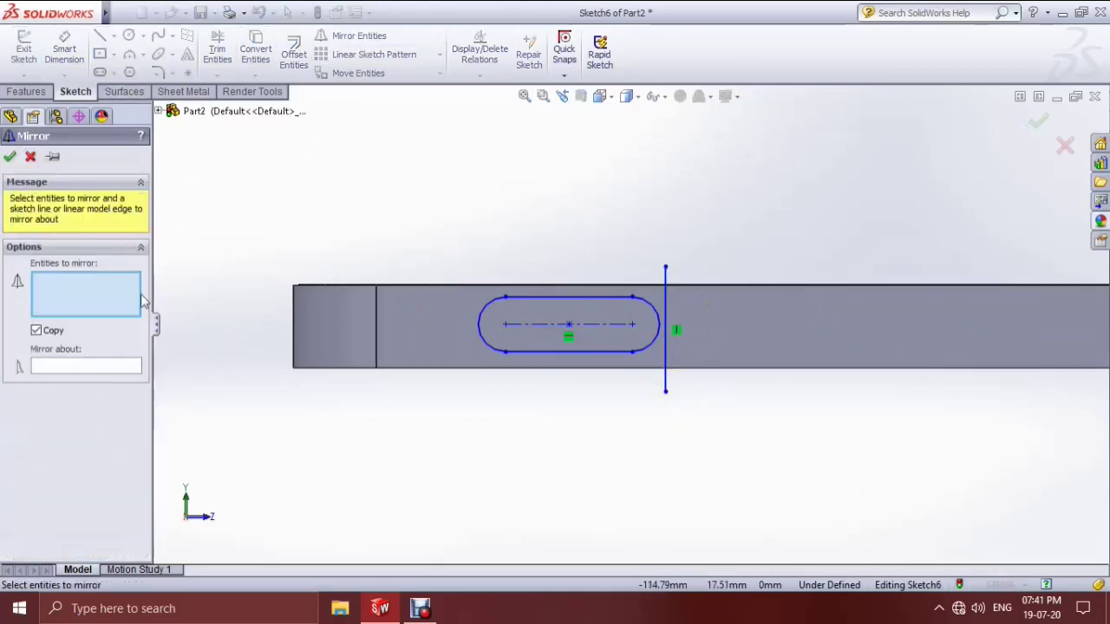
{"action": "left_click", "coordinate": [482, 312]}
{"action": "left_click", "coordinate": [533, 306]}
{"action": "left_click", "coordinate": [660, 319]}
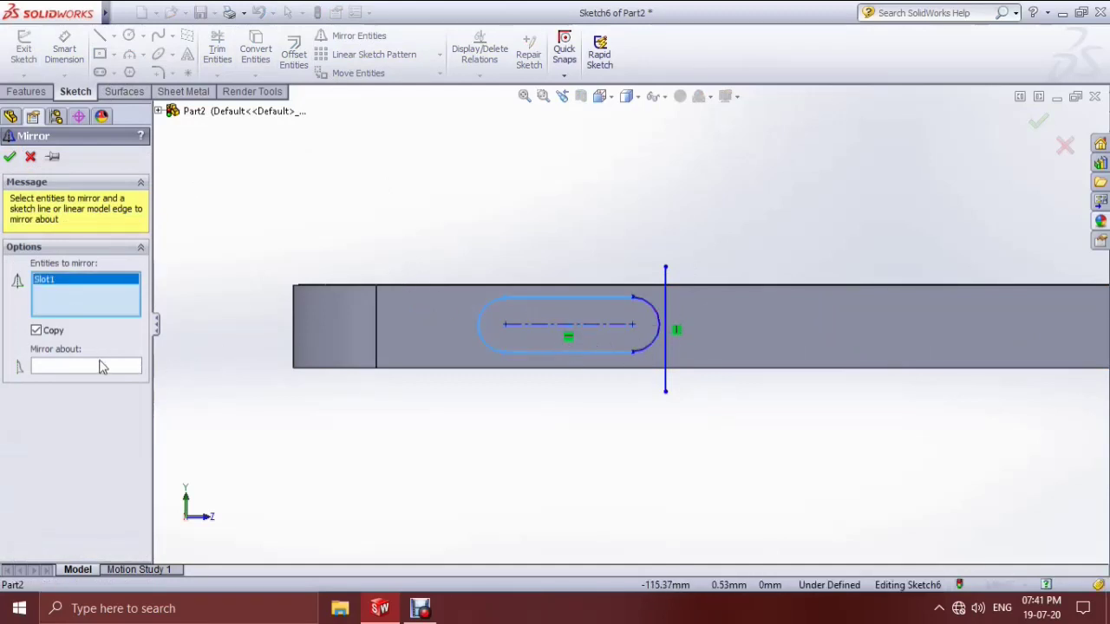
{"action": "right_click", "coordinate": [571, 337]}
{"action": "left_click", "coordinate": [666, 321]}
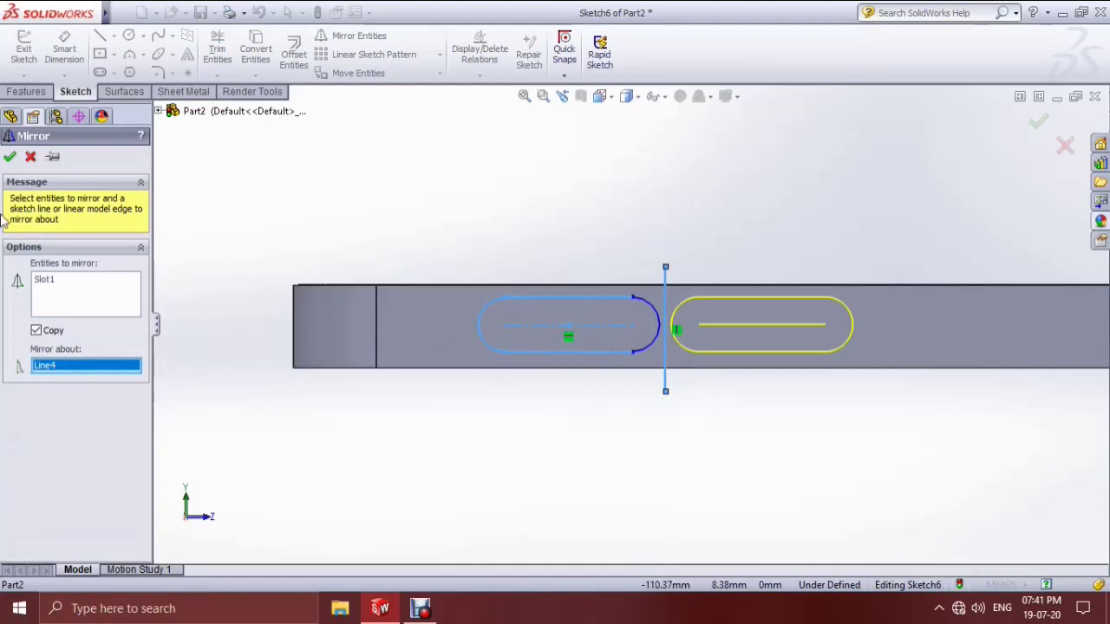
{"action": "left_click", "coordinate": [10, 157]}
- Delete the vertical mirror line from the sketch
{"action": "scroll", "coordinate": [638, 399], "scroll_direction": "up", "scroll_amount": 2}
{"action": "scroll", "coordinate": [637, 399], "scroll_direction": "up", "scroll_amount": 3}
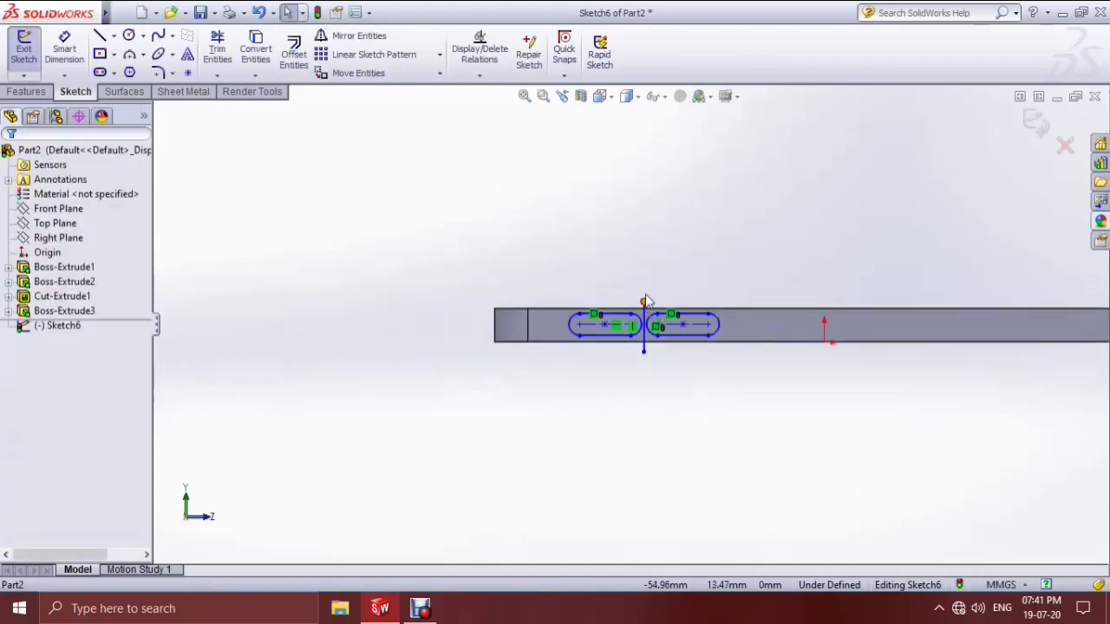
{"action": "scroll", "coordinate": [637, 399], "scroll_direction": "down", "scroll_amount": 3}
{"action": "left_click", "coordinate": [637, 391]}
{"action": "key", "text": "Delete"}
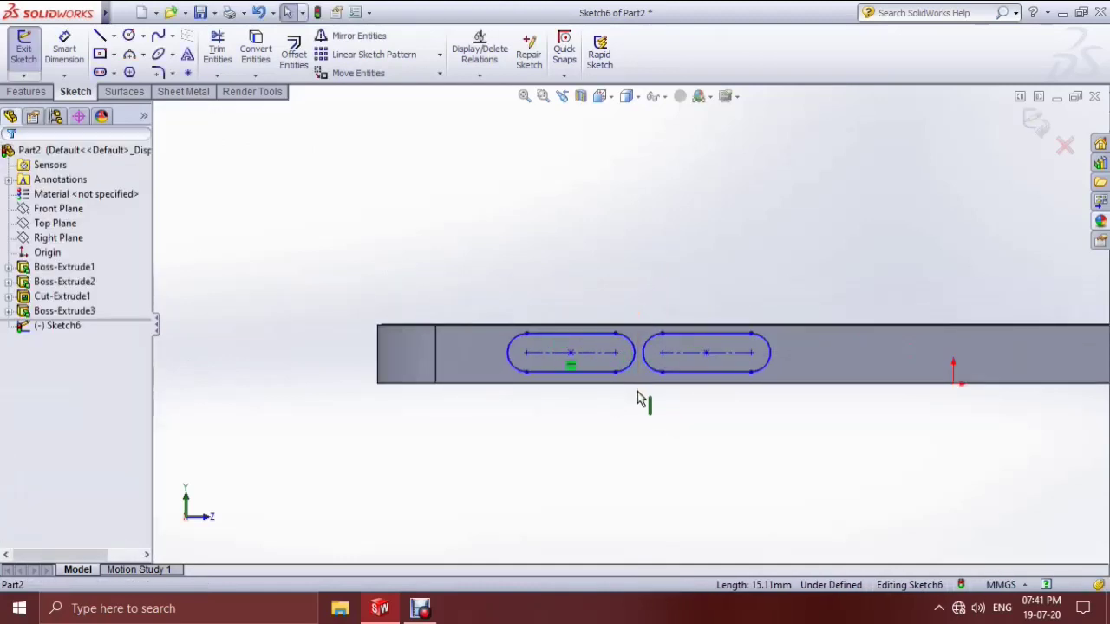
{"action": "scroll", "coordinate": [677, 355], "scroll_direction": "up", "scroll_amount": 2}
{"action": "middle_click_drag", "start_coordinate": [758, 277], "coordinate": [415, 395]}
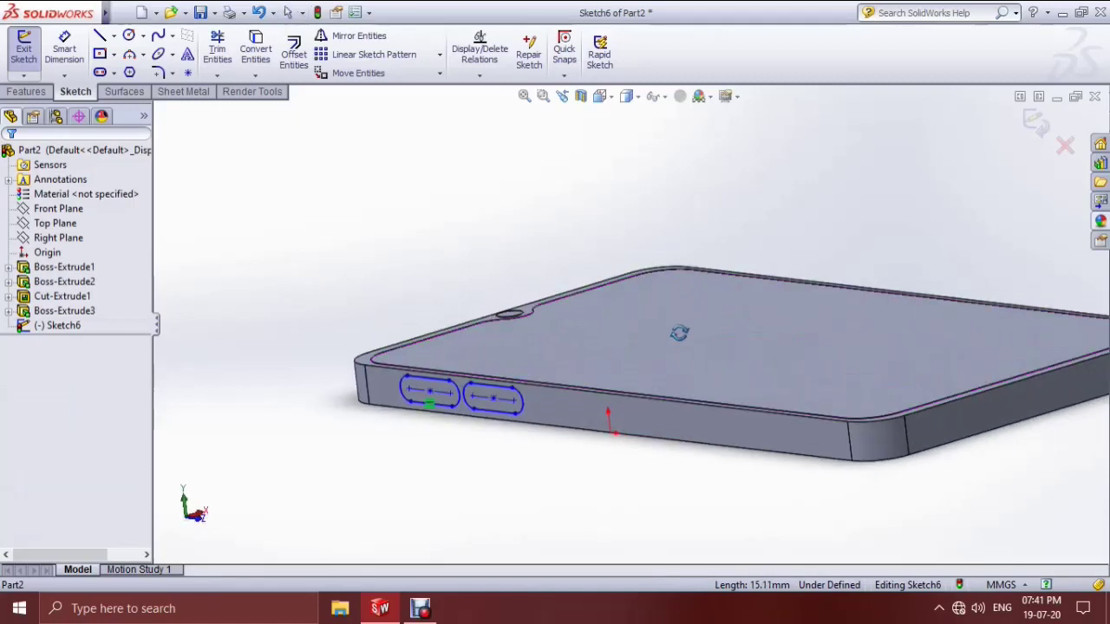
- Extrude both side slots 1 mm outward as raised buttons (Boss-Extrude4)
{"action": "left_click", "coordinate": [26, 92]}
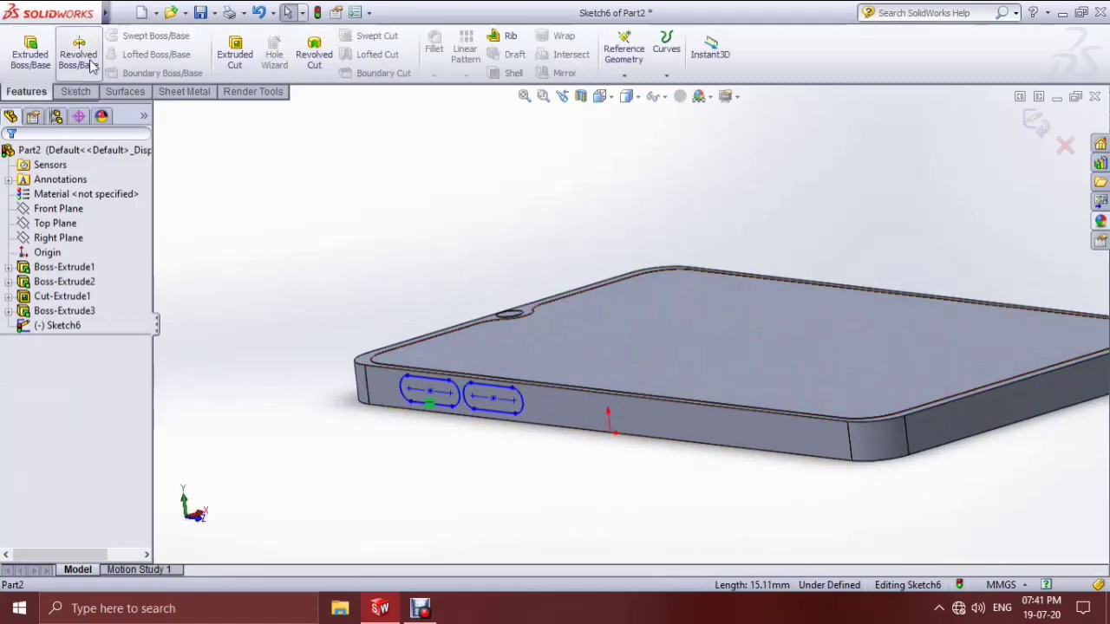
{"action": "left_click", "coordinate": [30, 50]}
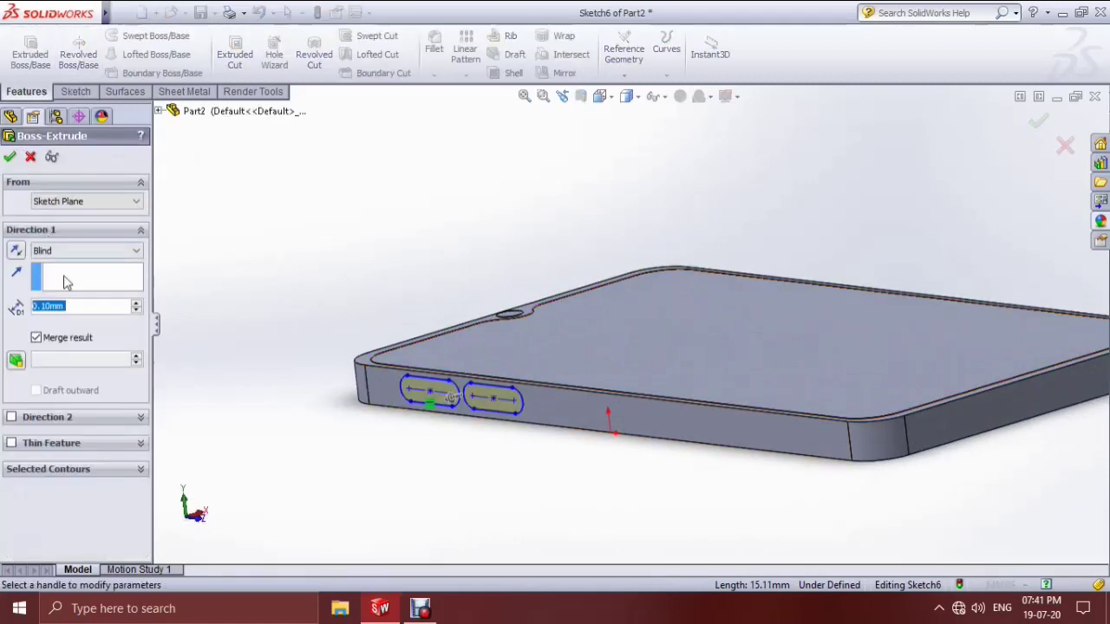
{"action": "type", "text": "1"}
{"action": "key", "text": "Return"}
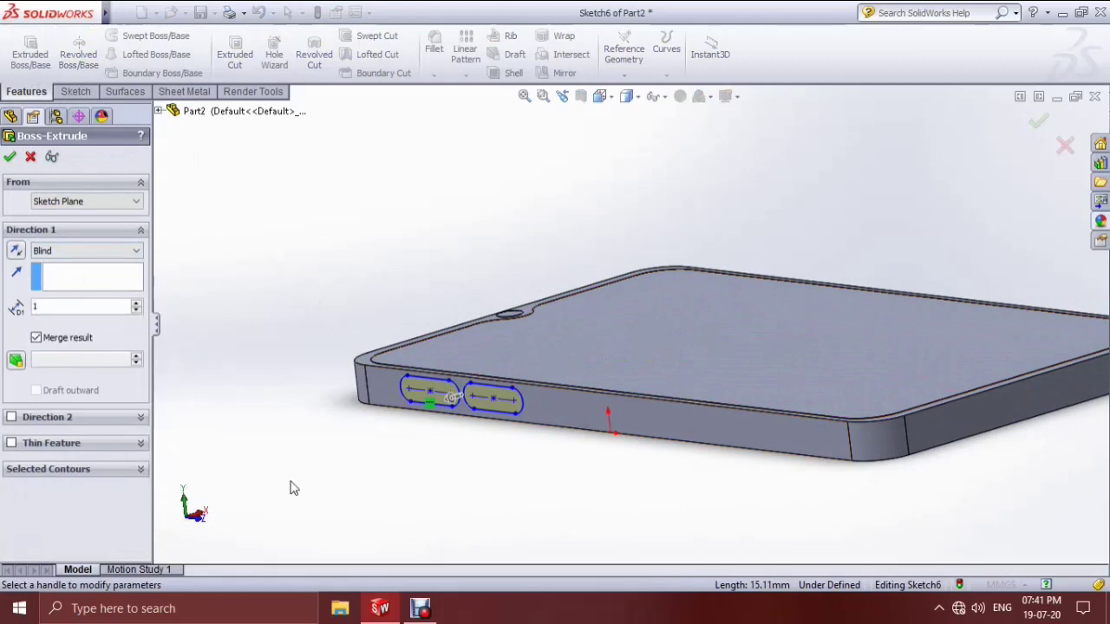
{"action": "middle_click_drag", "start_coordinate": [508, 451], "coordinate": [521, 409]}
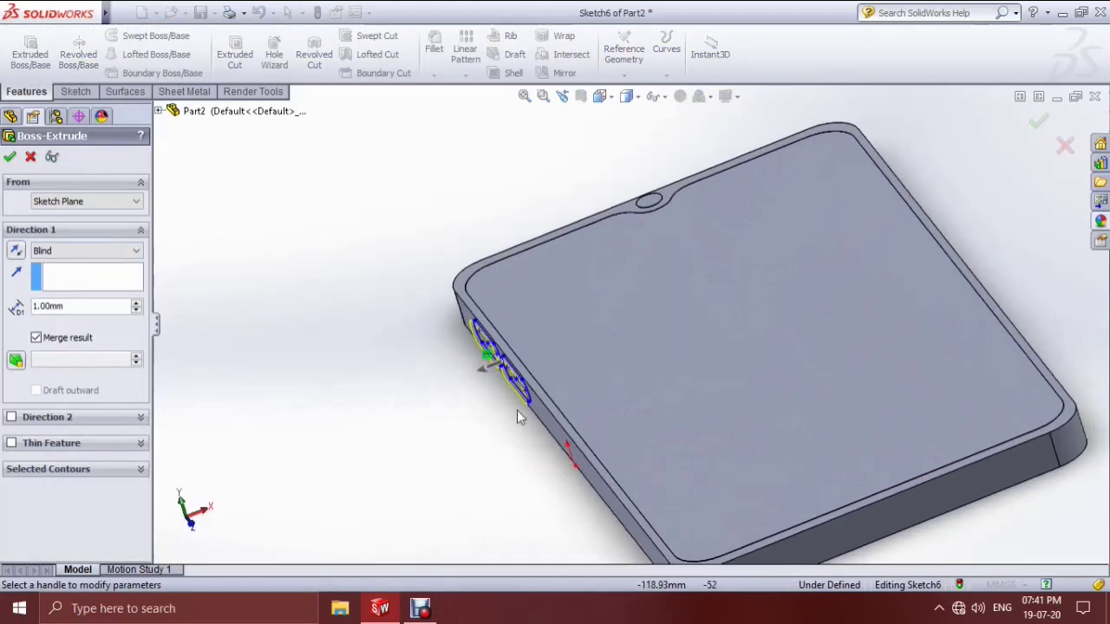
{"action": "scroll", "coordinate": [500, 373], "scroll_direction": "down", "scroll_amount": 5}
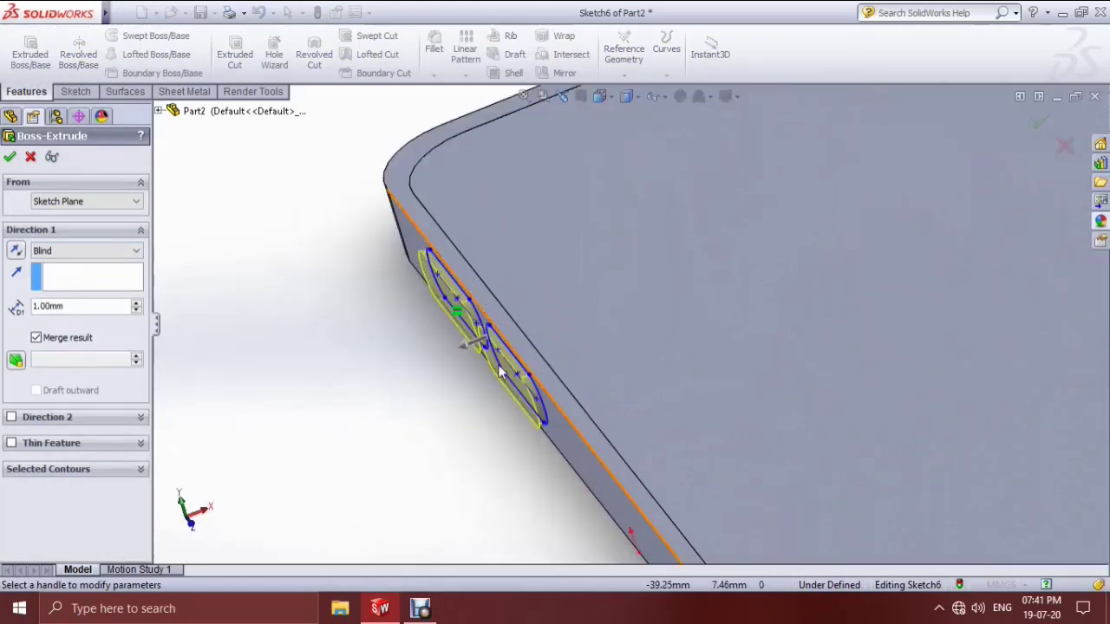
{"action": "left_click", "coordinate": [11, 158]}
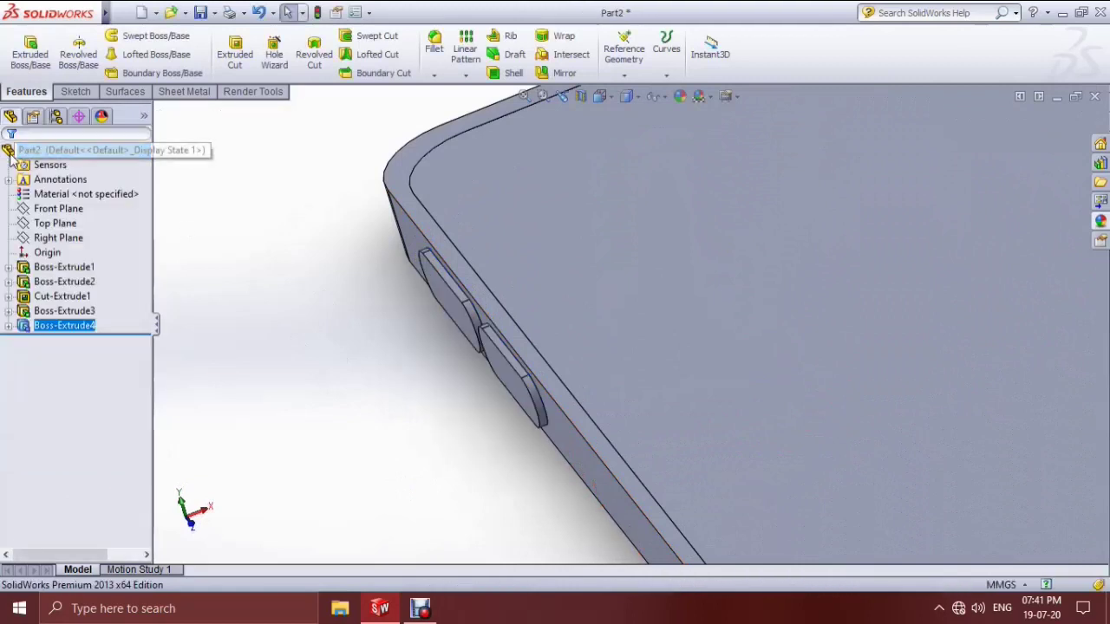
{"action": "scroll", "coordinate": [391, 248], "scroll_direction": "up", "scroll_amount": 3}
{"action": "scroll", "coordinate": [391, 248], "scroll_direction": "up", "scroll_amount": 3}
{"action": "mouse_move", "coordinate": [582, 263]}
{"action": "middle_mouse_down"}
{"action": "mouse_move", "coordinate": [914, 265]}
{"action": "mouse_move", "coordinate": [889, 227]}
{"action": "mouse_move", "coordinate": [851, 285]}
{"action": "mouse_move", "coordinate": [699, 160]}
{"action": "mouse_move", "coordinate": [740, 274]}
{"action": "middle_mouse_up"}
{"action": "left_click", "coordinate": [738, 273]}
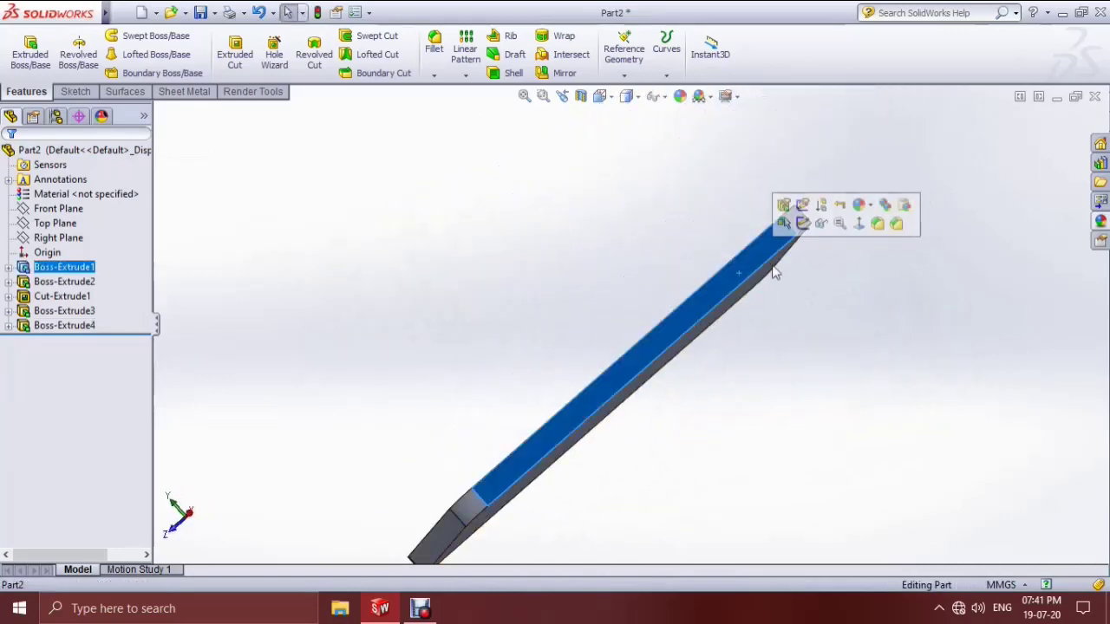
- Sketch a straight slot on another side face, viewed normal to it
{"action": "left_click", "coordinate": [802, 222]}
{"action": "left_click", "coordinate": [601, 96]}
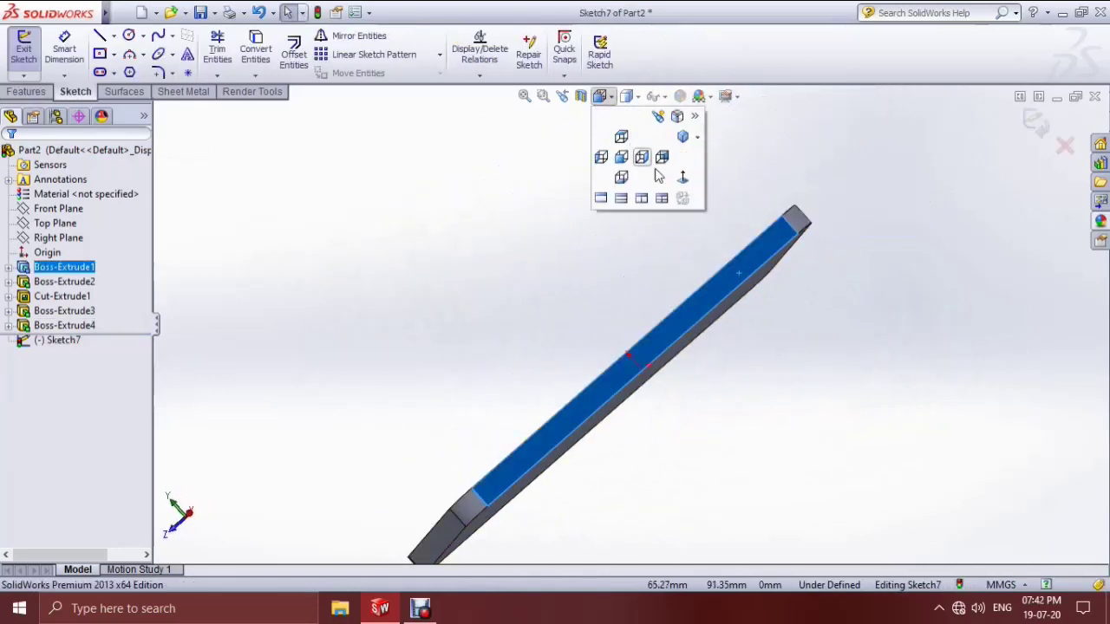
{"action": "left_click", "coordinate": [682, 179]}
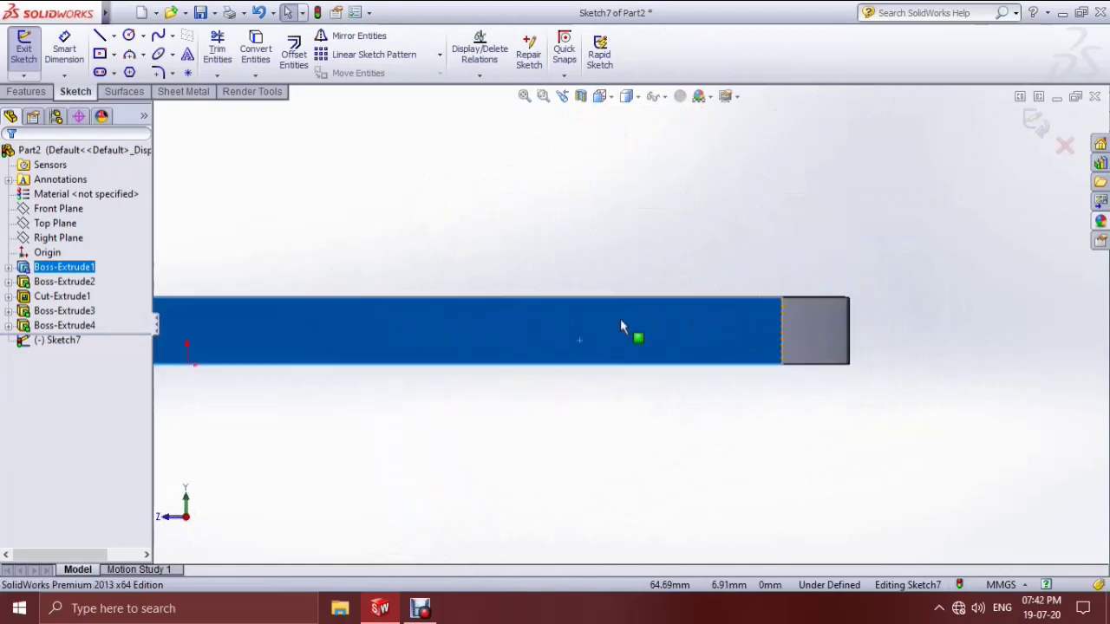
{"action": "left_click", "coordinate": [99, 72]}
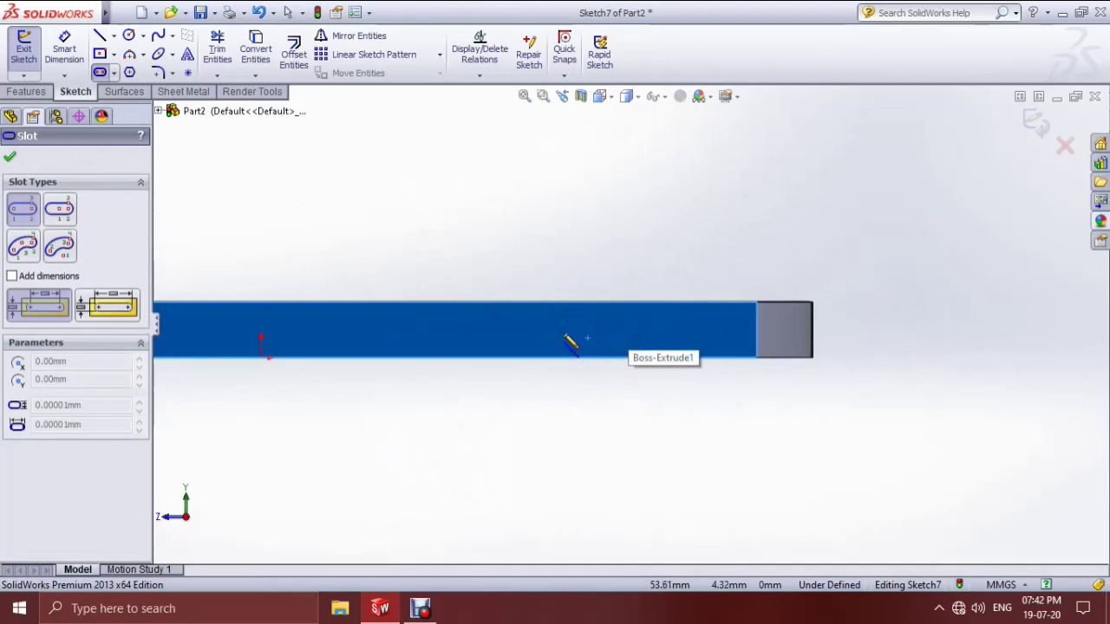
{"action": "left_click", "coordinate": [562, 334]}
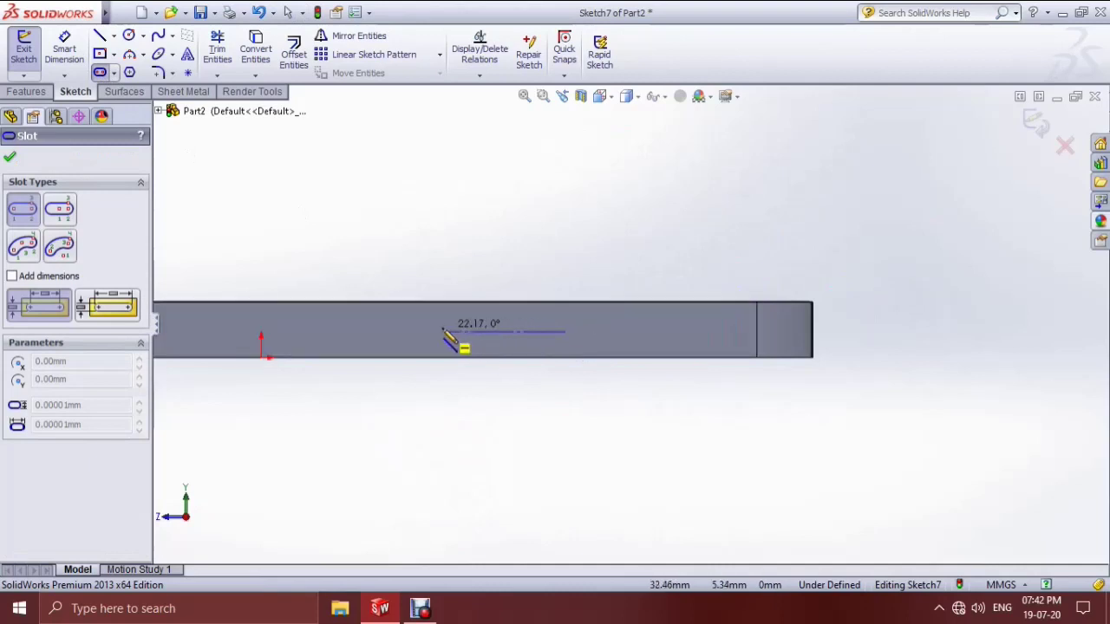
{"action": "key", "text": "z"}
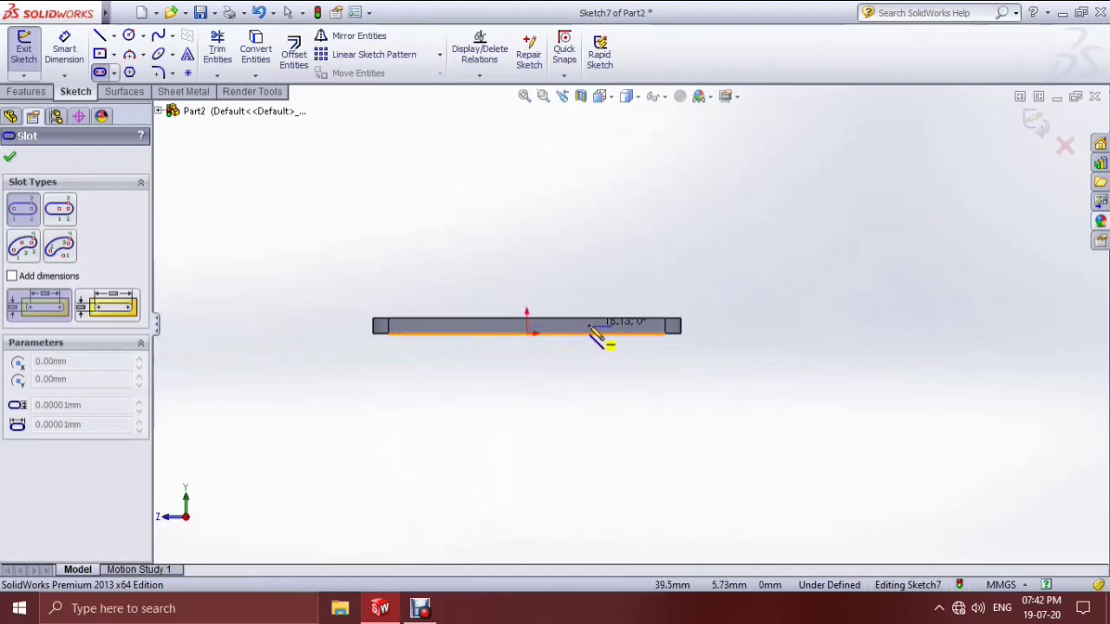
{"action": "left_click", "coordinate": [589, 330]}
{"action": "scroll", "coordinate": [594, 334], "scroll_direction": "down", "scroll_amount": 3}
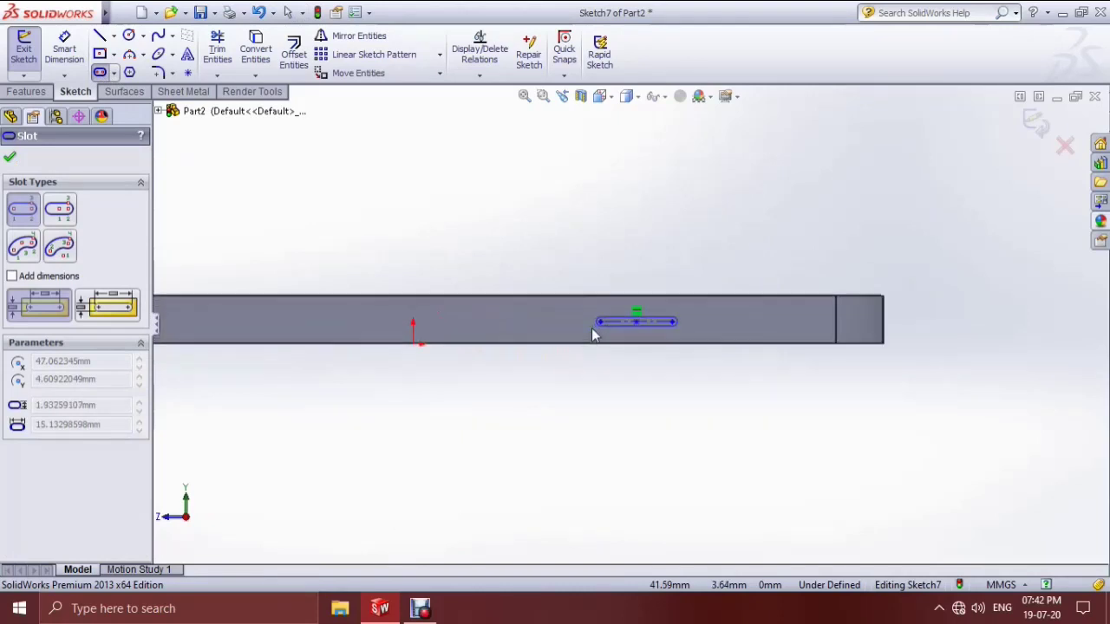
{"action": "scroll", "coordinate": [607, 330], "scroll_direction": "down", "scroll_amount": 2}
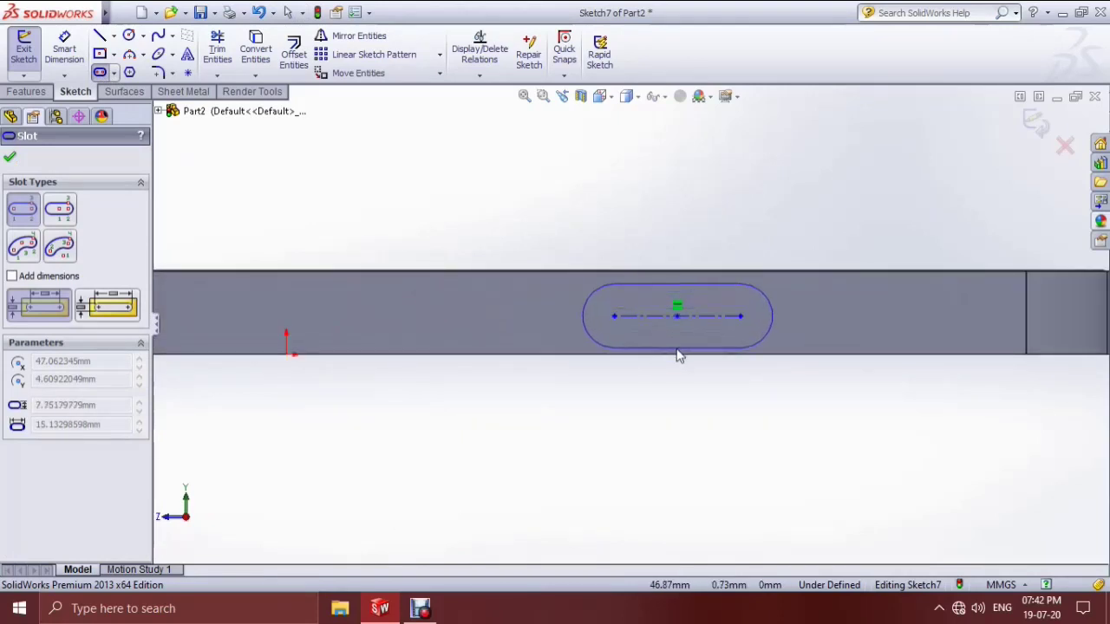
{"action": "left_click", "coordinate": [679, 356]}
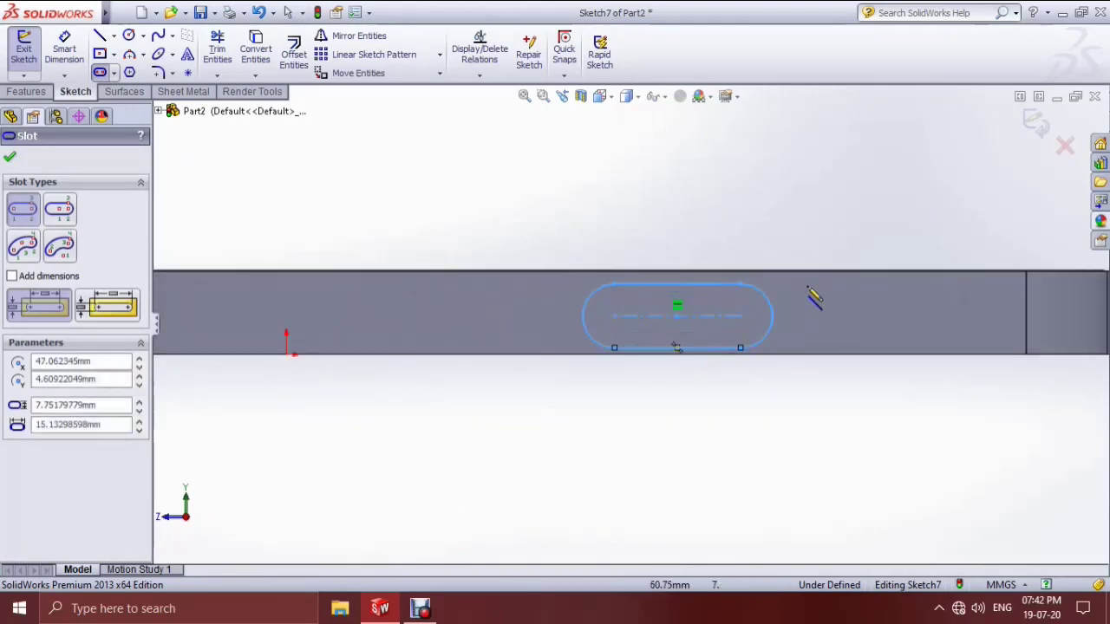
{"action": "left_click", "coordinate": [9, 157]}
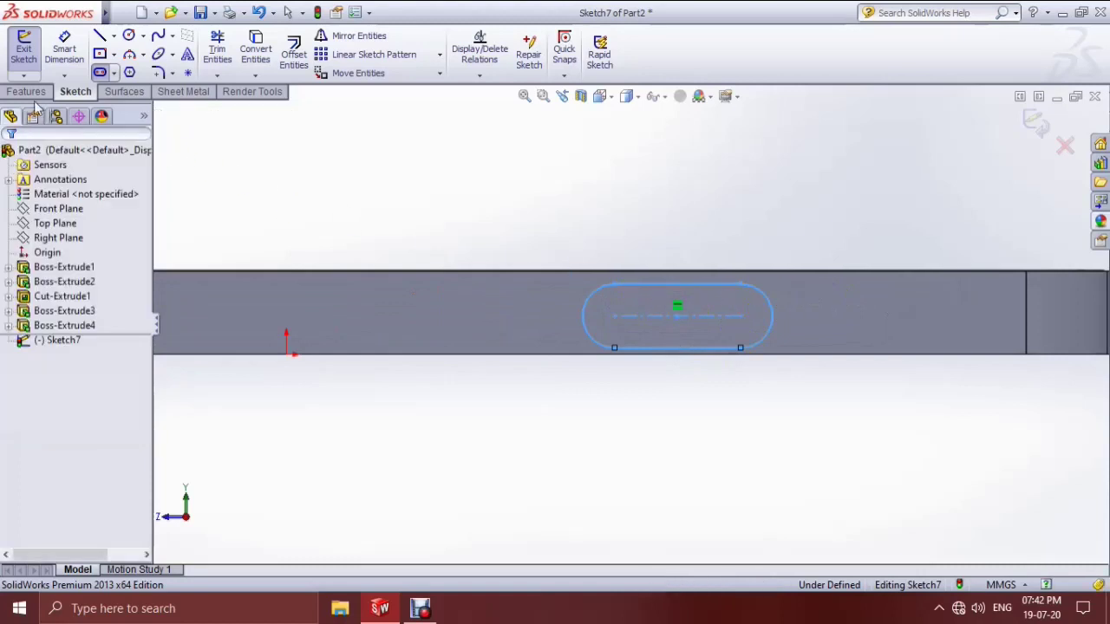
- Extrude the slot 1.00 mm as a raised side button (Boss-Extrude5)
{"action": "left_click", "coordinate": [26, 91]}
{"action": "left_click", "coordinate": [30, 54]}
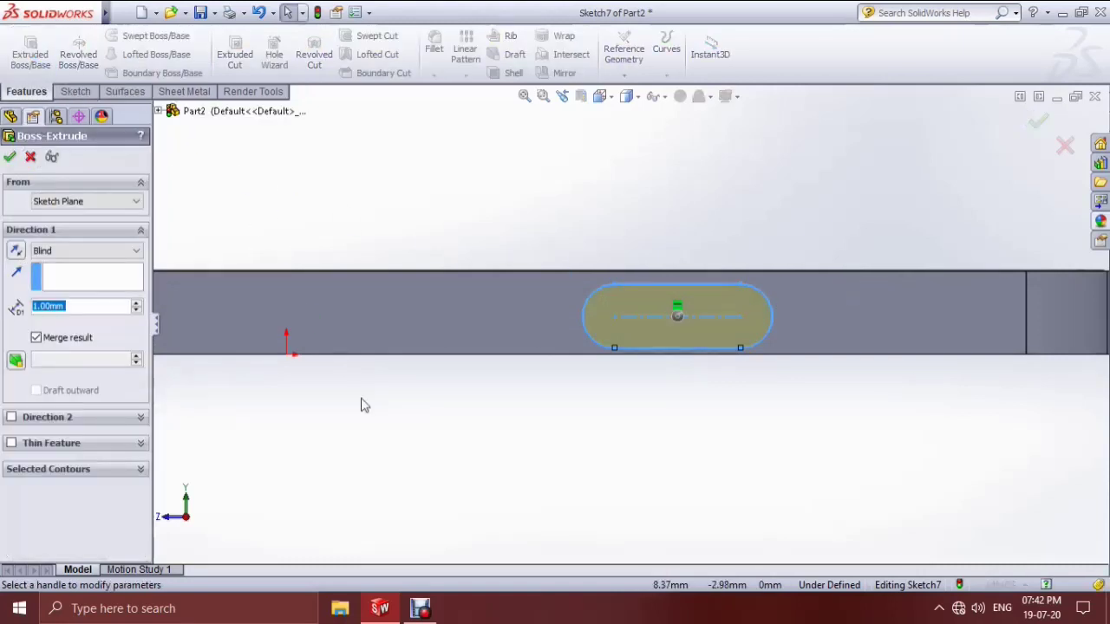
{"action": "middle_click_drag", "start_coordinate": [441, 379], "coordinate": [547, 433]}
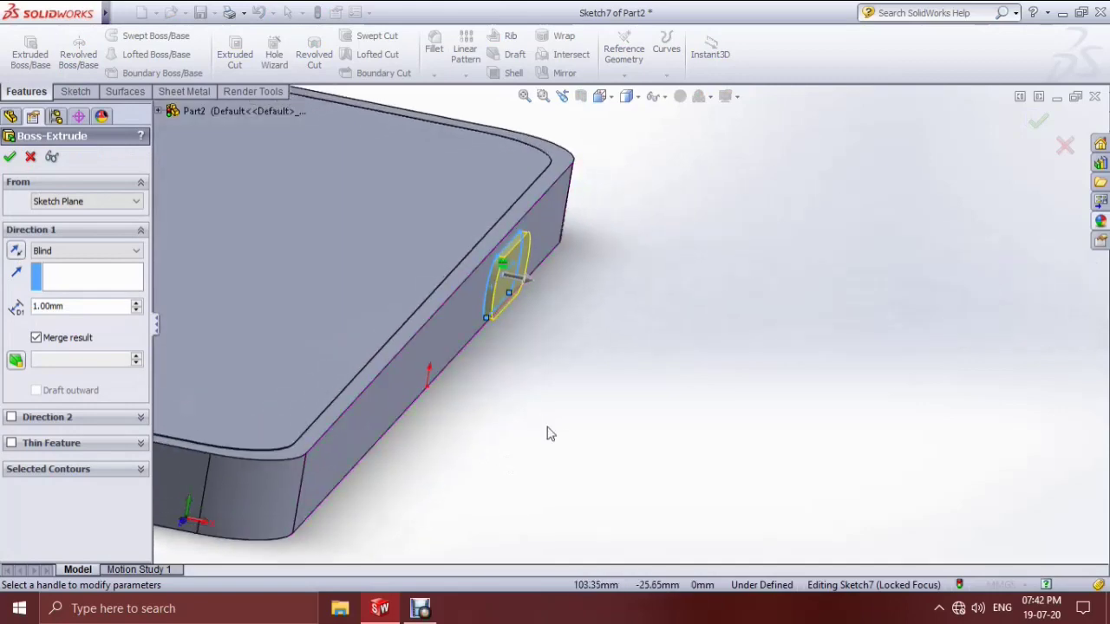
{"action": "left_click", "coordinate": [11, 158]}
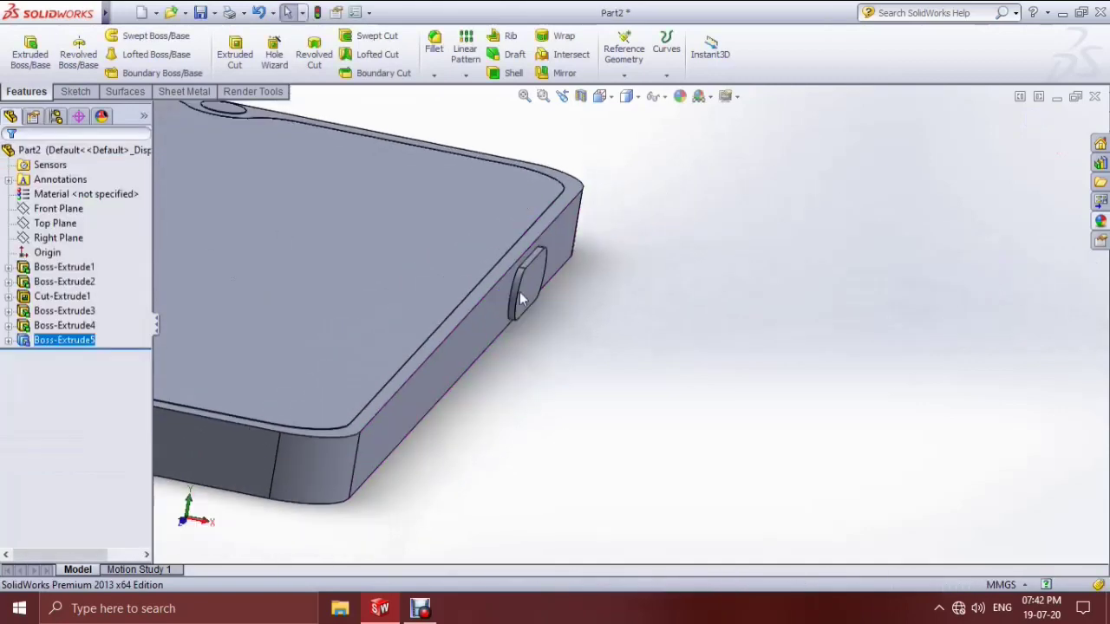
{"action": "scroll", "coordinate": [511, 303], "scroll_direction": "up", "scroll_amount": 3}
{"action": "scroll", "coordinate": [434, 338], "scroll_direction": "up", "scroll_amount": 3}
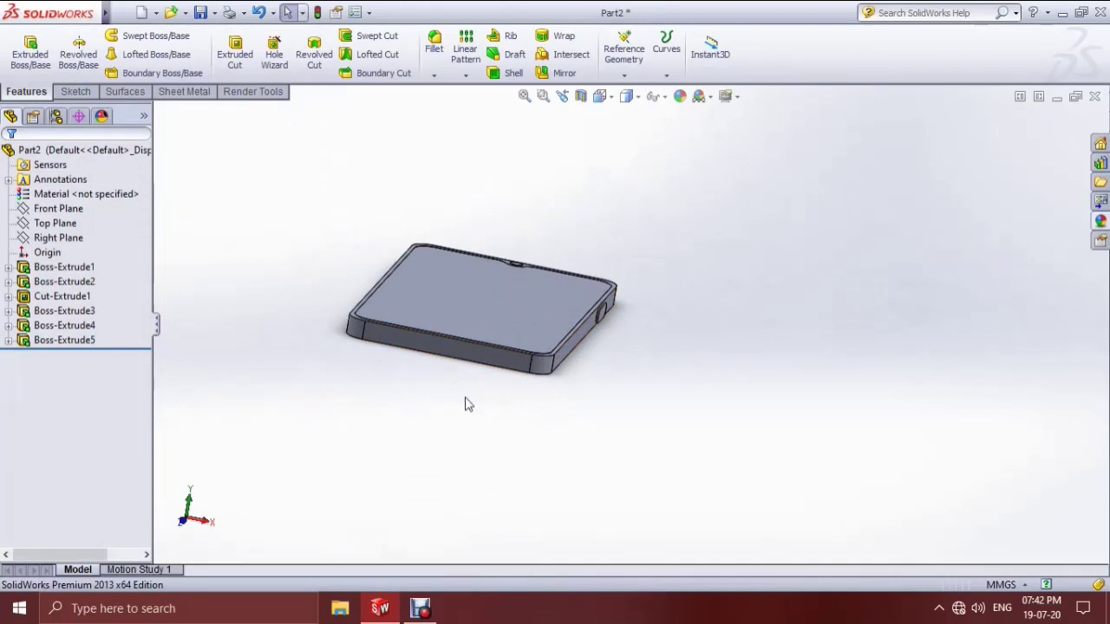
{"action": "mouse_move", "coordinate": [702, 293]}
{"action": "middle_mouse_down"}
{"action": "mouse_move", "coordinate": [555, 361]}
{"action": "mouse_move", "coordinate": [515, 413]}
{"action": "mouse_move", "coordinate": [519, 365]}
{"action": "mouse_move", "coordinate": [568, 355]}
{"action": "mouse_move", "coordinate": [521, 255]}
{"action": "mouse_move", "coordinate": [530, 243]}
{"action": "mouse_move", "coordinate": [515, 205]}
{"action": "middle_mouse_up"}
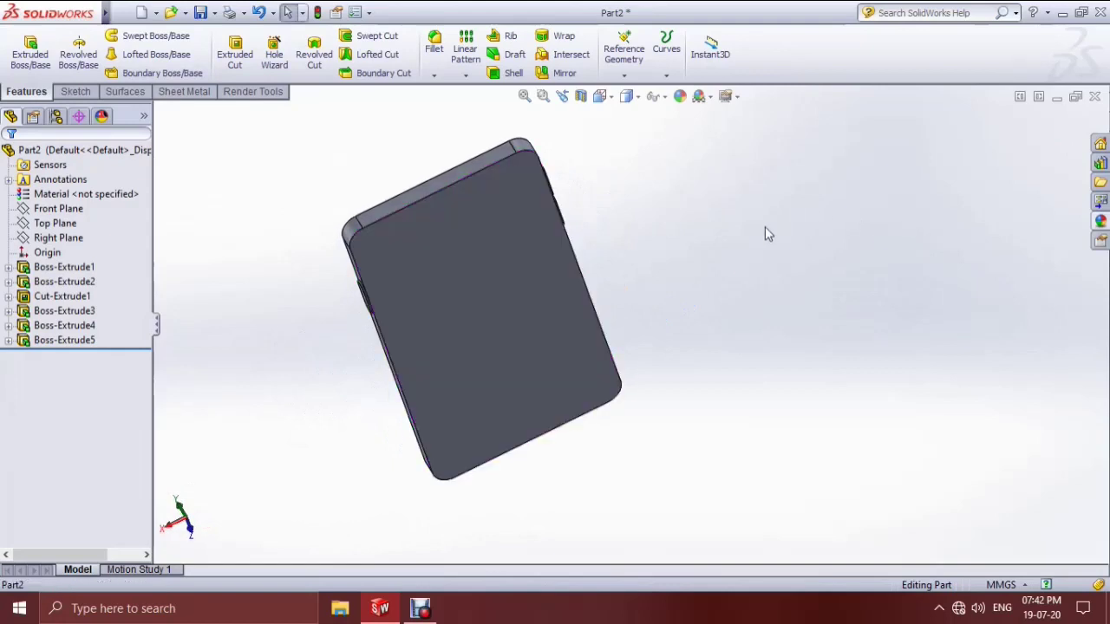
- Start Sketch8 on the phone's back face, viewed flat-on from the bottom
{"action": "left_click", "coordinate": [455, 235]}
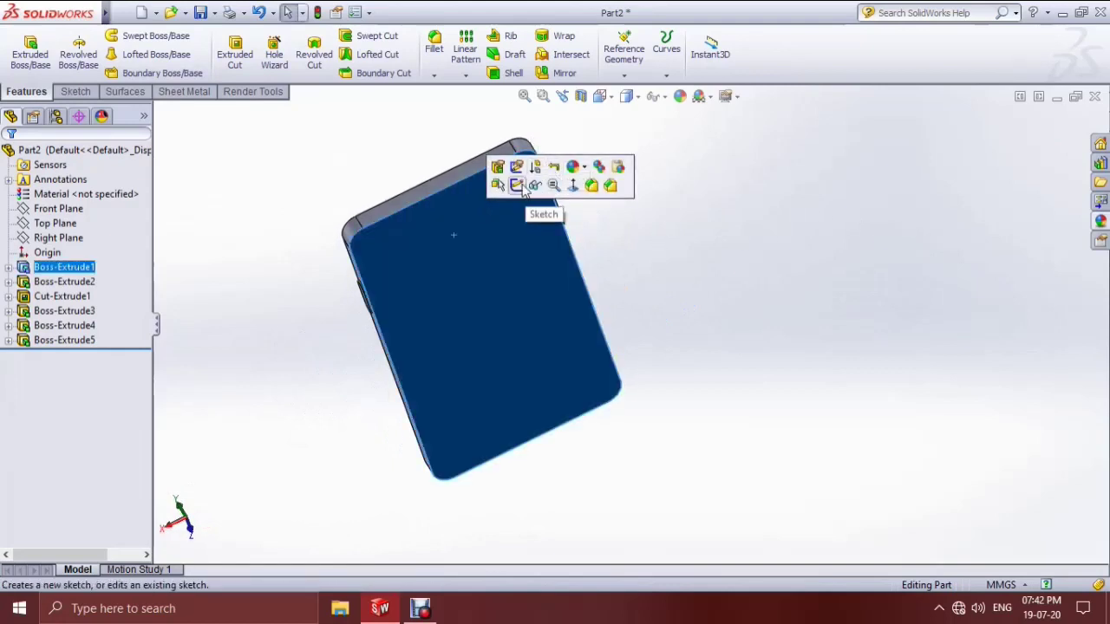
{"action": "left_click", "coordinate": [517, 185]}
{"action": "left_click", "coordinate": [613, 97]}
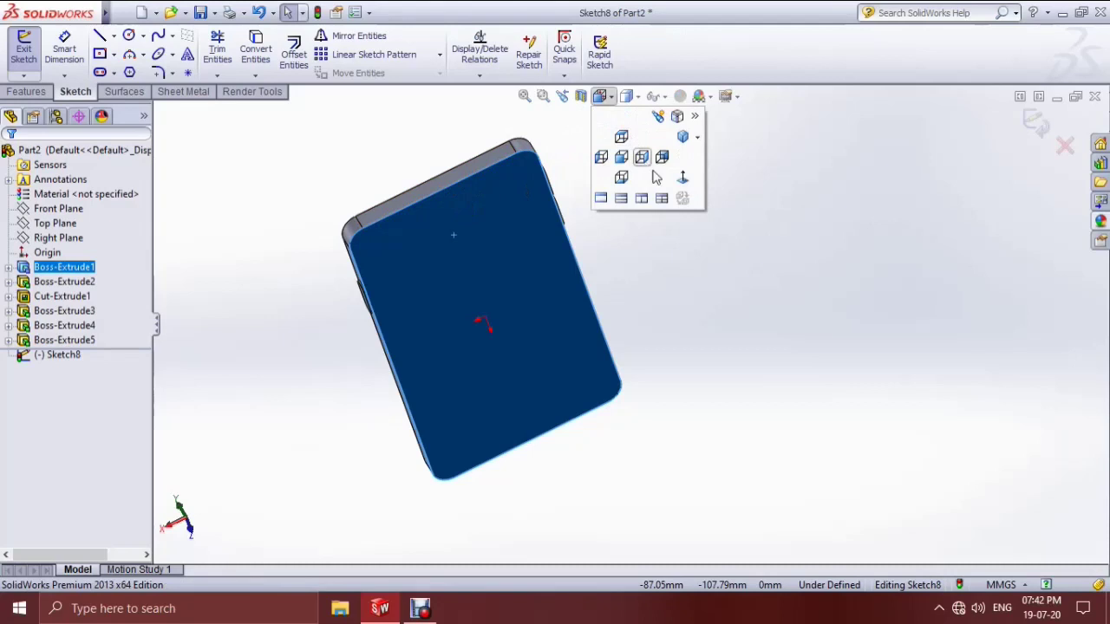
{"action": "left_click", "coordinate": [681, 178]}
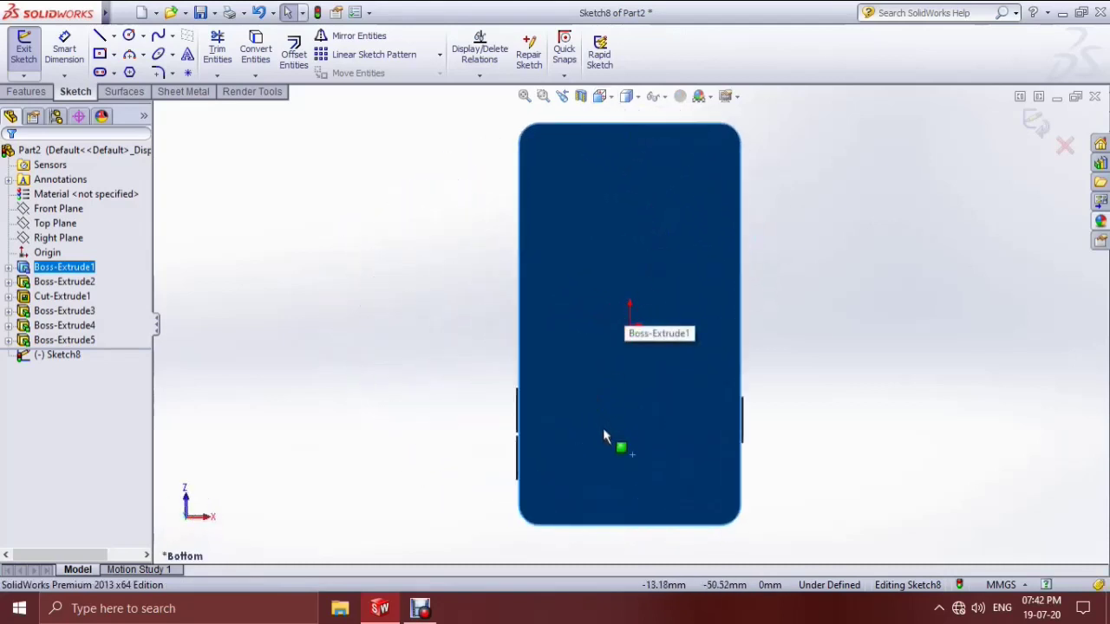
{"action": "scroll", "coordinate": [711, 479], "scroll_direction": "up", "scroll_amount": 1}
{"action": "scroll", "coordinate": [676, 382], "scroll_direction": "down", "scroll_amount": 5}
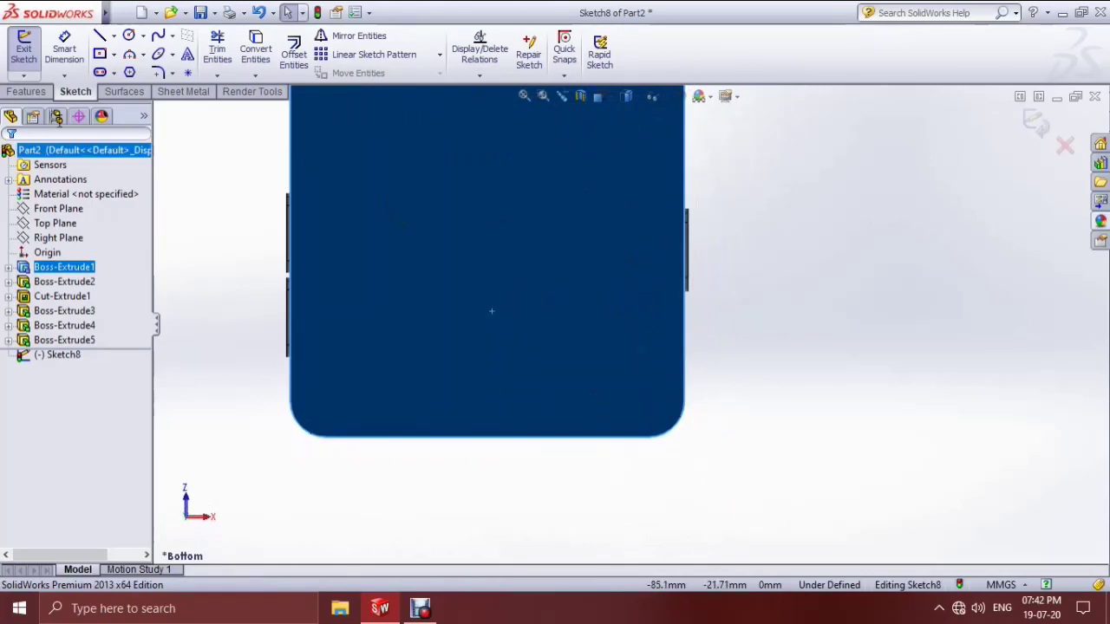
{"action": "left_click", "coordinate": [101, 72]}
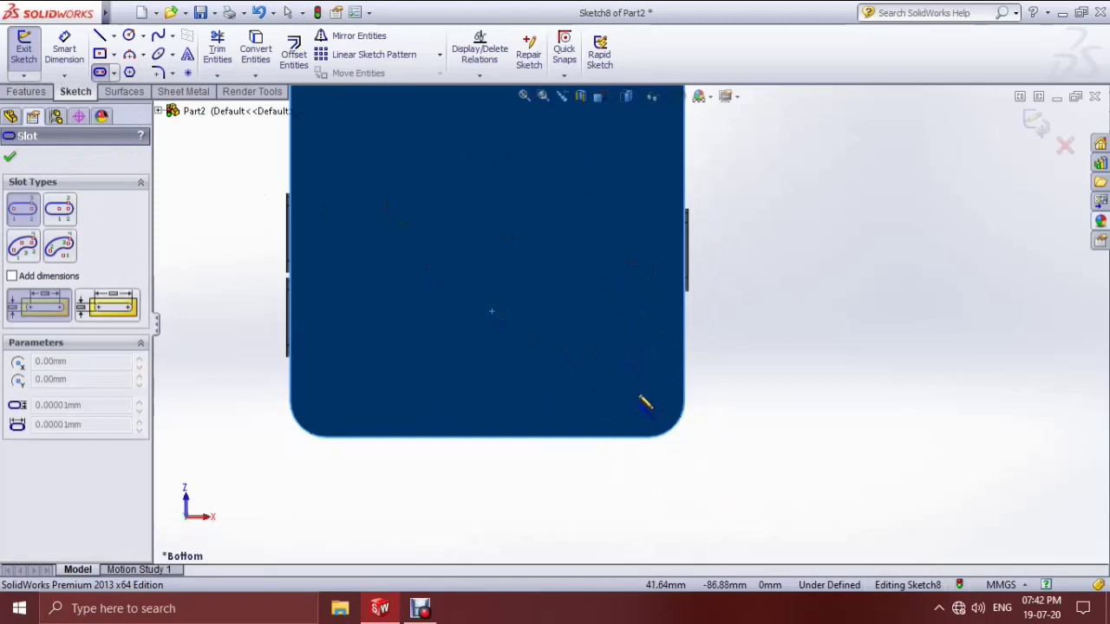
- Draw a vertical slot about 14.97 by 37.75 mm near the back face's lower right
{"action": "left_click", "coordinate": [639, 393]}
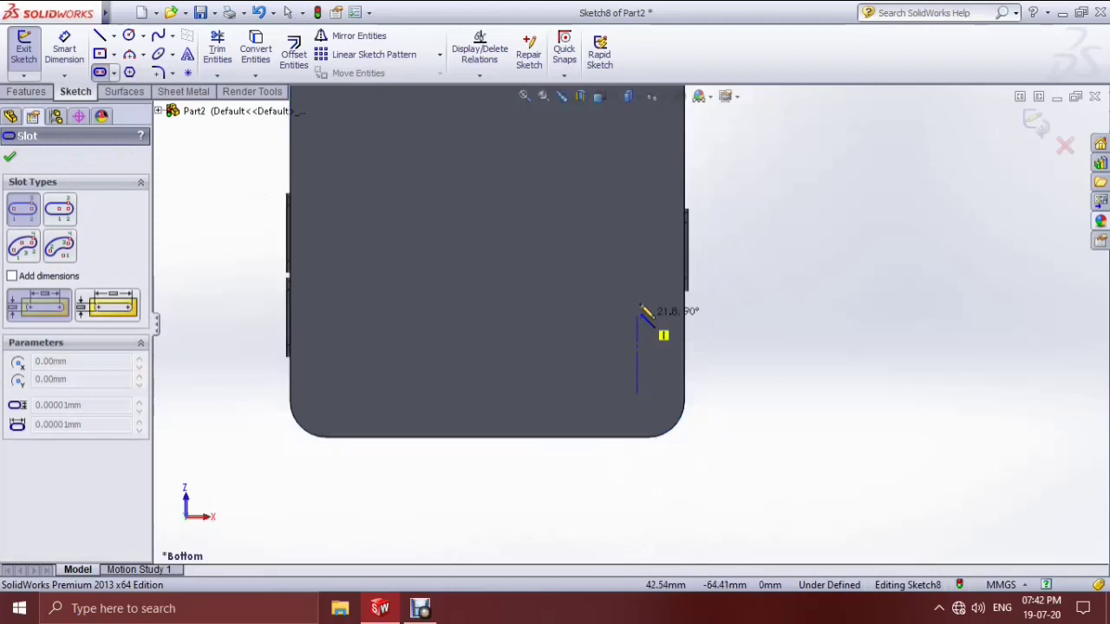
{"action": "left_click", "coordinate": [639, 259]}
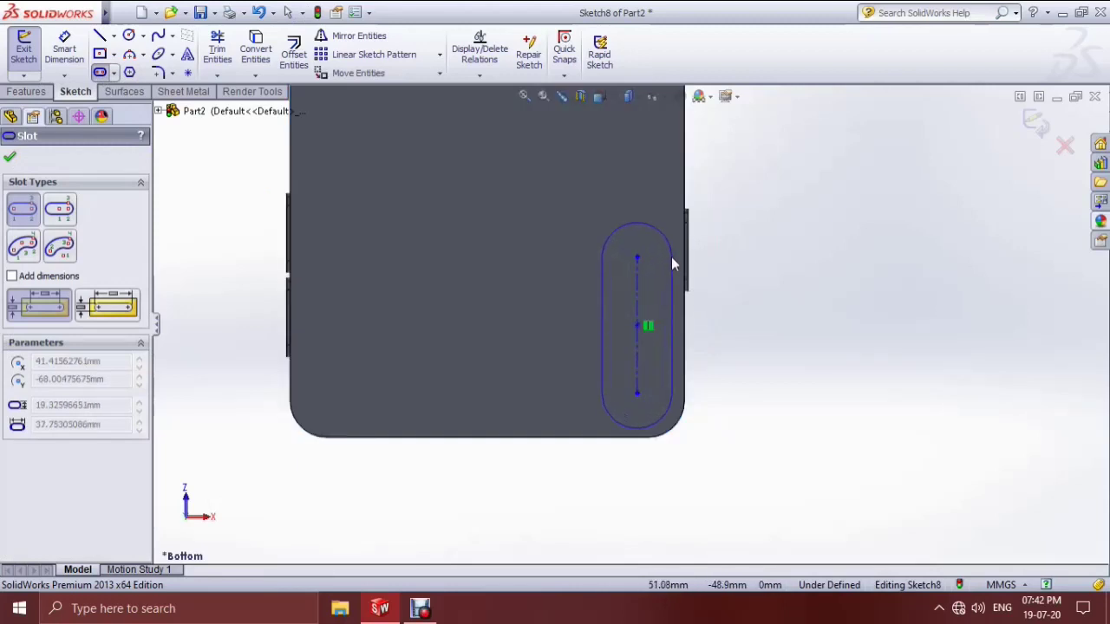
{"action": "scroll", "coordinate": [665, 257], "scroll_direction": "up", "scroll_amount": 3}
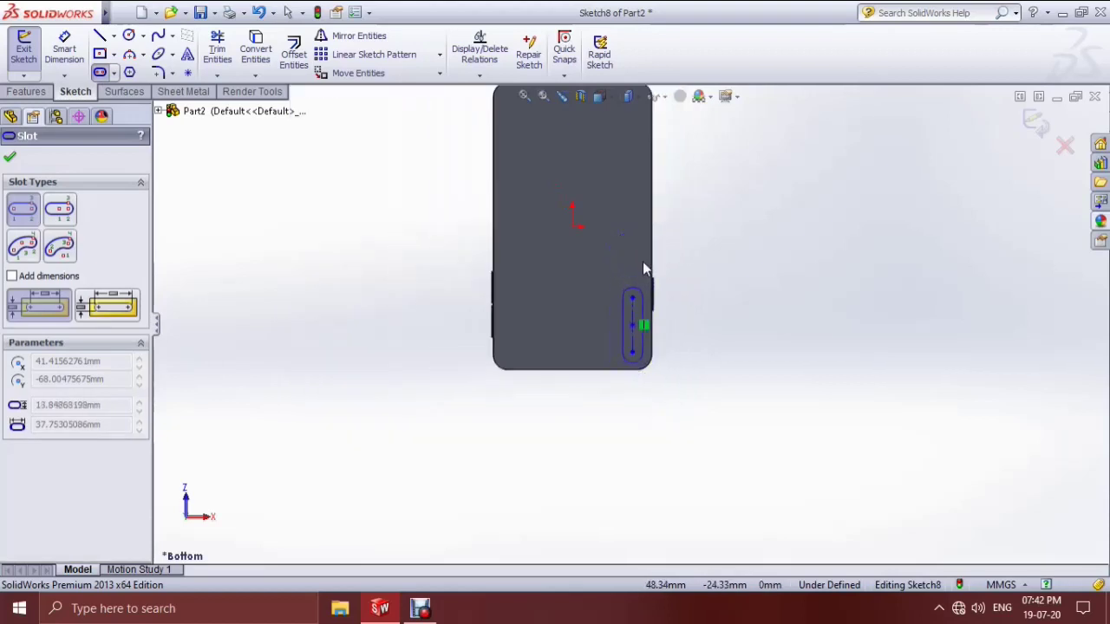
{"action": "left_click", "coordinate": [643, 262]}
{"action": "scroll", "coordinate": [644, 332], "scroll_direction": "down", "scroll_amount": 5}
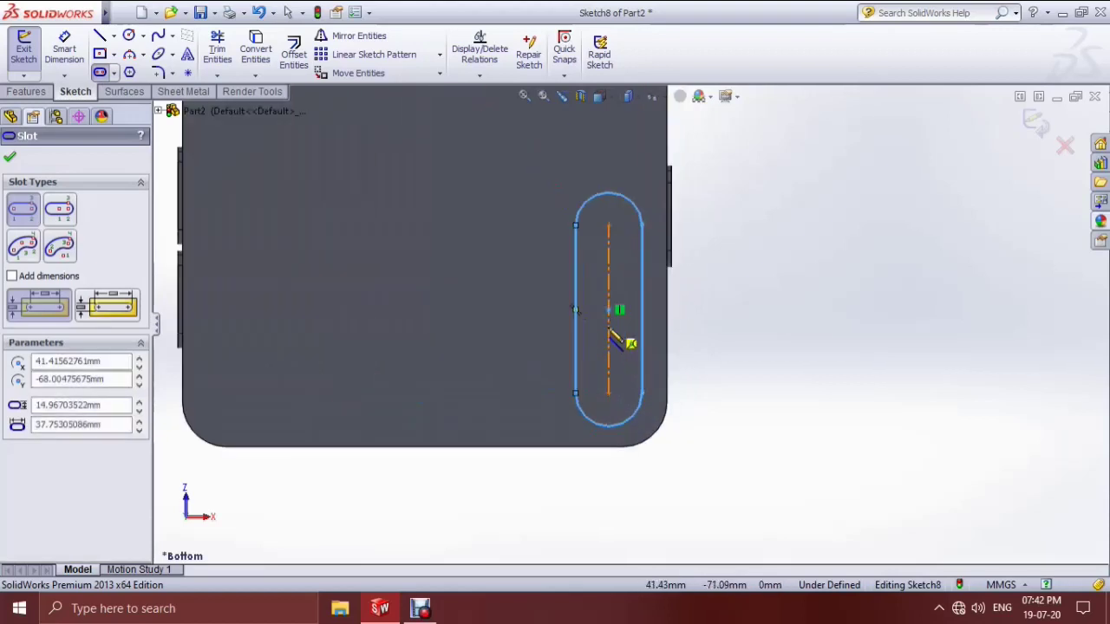
{"action": "left_click", "coordinate": [10, 156]}
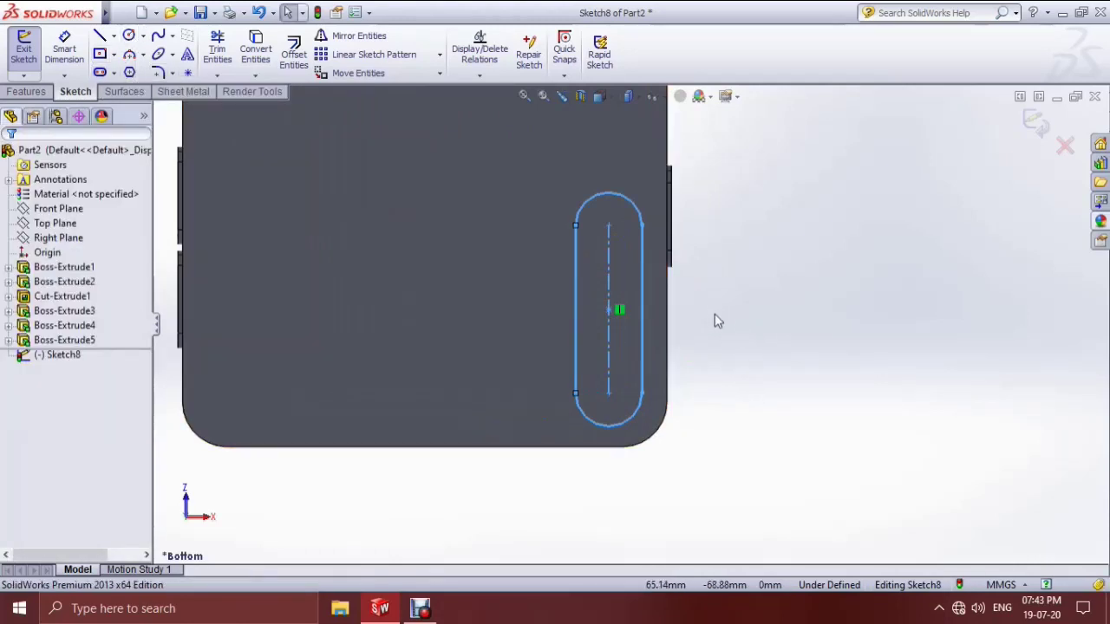
{"action": "scroll", "coordinate": [708, 263], "scroll_direction": "up", "scroll_amount": 3}
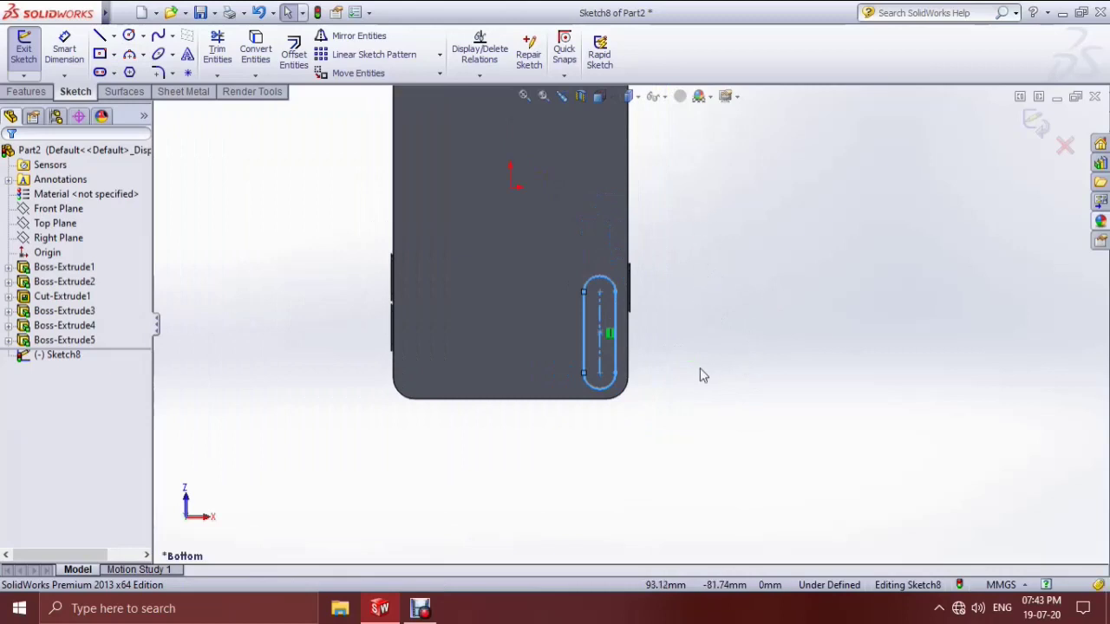
{"action": "left_click", "coordinate": [30, 54]}
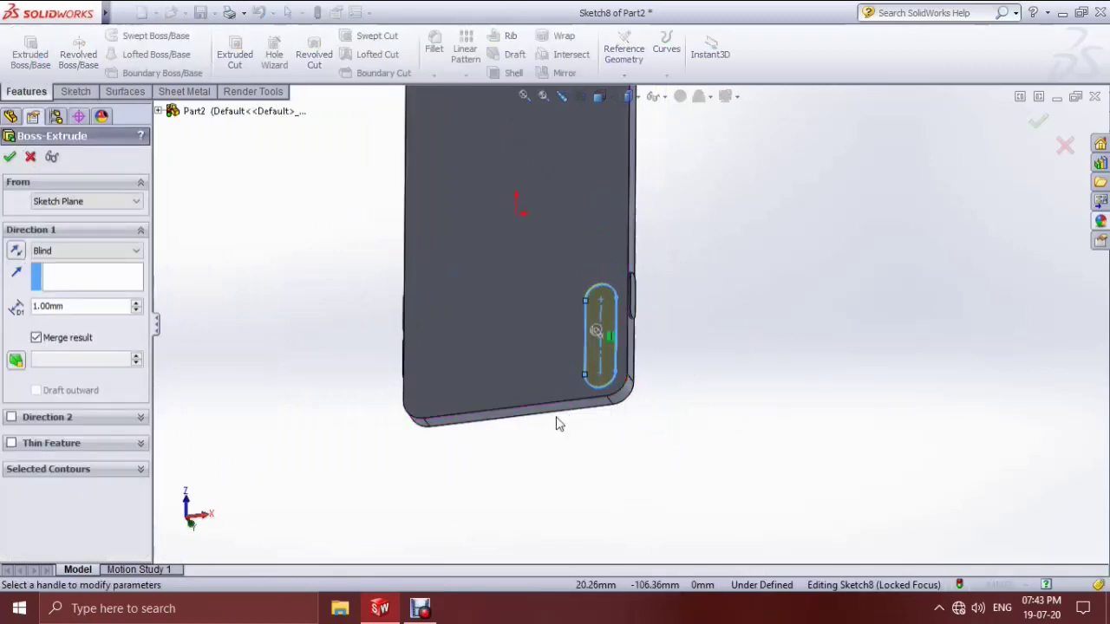
- Raise the back slot 0.5 mm as Boss-Extrude6
{"action": "mouse_move", "coordinate": [693, 421]}
{"action": "middle_mouse_down"}
{"action": "mouse_move", "coordinate": [563, 426]}
{"action": "mouse_move", "coordinate": [590, 418]}
{"action": "middle_mouse_up"}
{"action": "scroll", "coordinate": [600, 350], "scroll_direction": "down", "scroll_amount": 3}
{"action": "scroll", "coordinate": [600, 351], "scroll_direction": "down", "scroll_amount": 3}
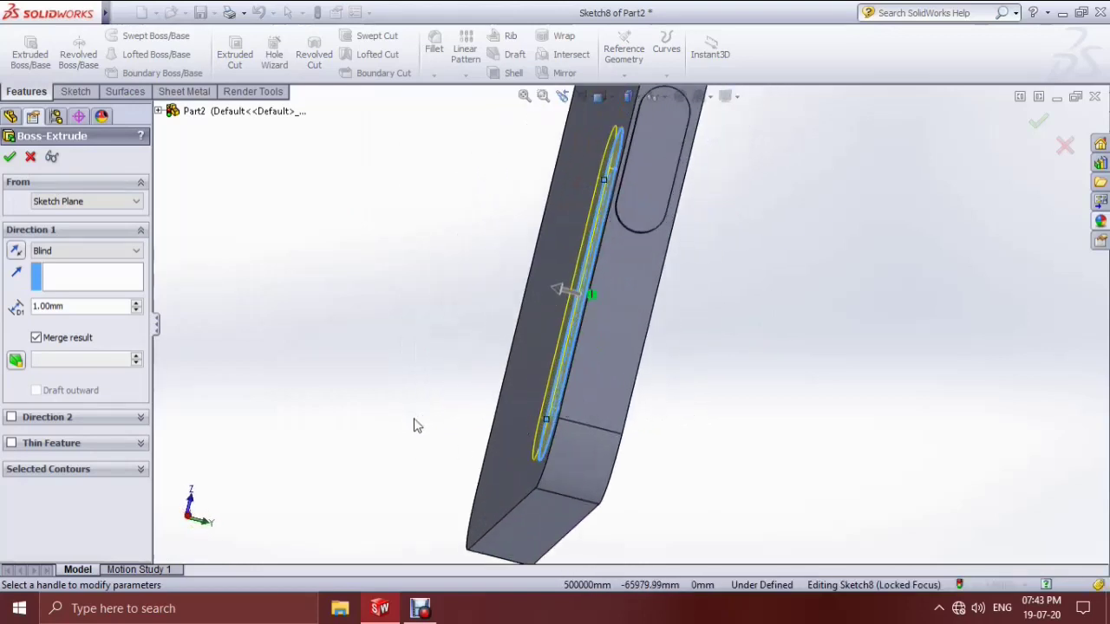
{"action": "middle_click_drag", "start_coordinate": [396, 422], "coordinate": [438, 410]}
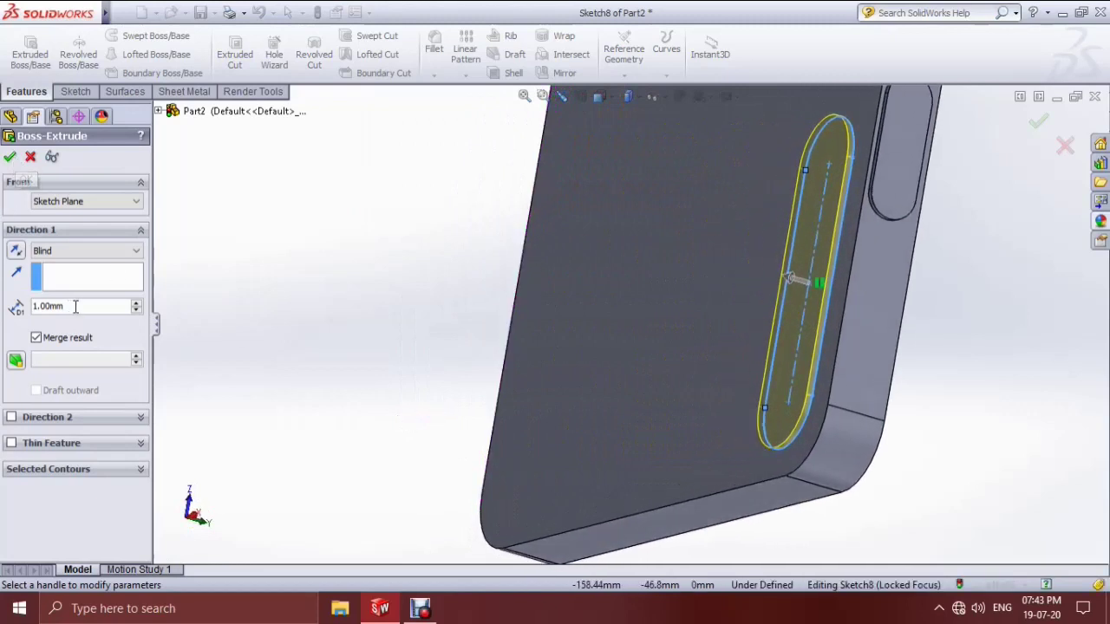
{"action": "type", "text": "0.5"}
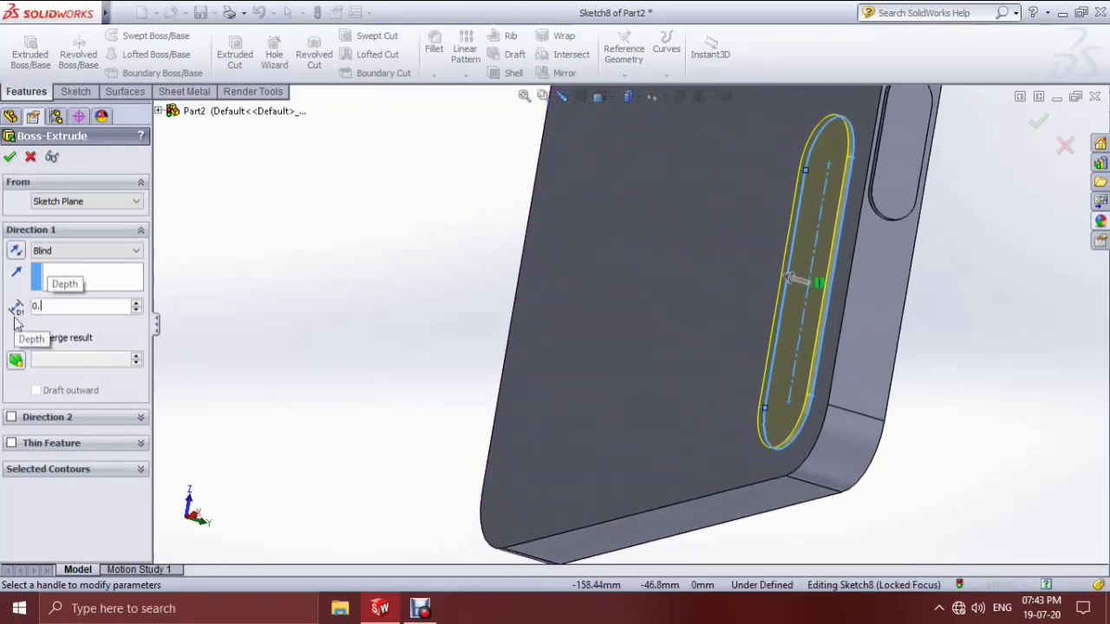
{"action": "key", "text": "Return"}
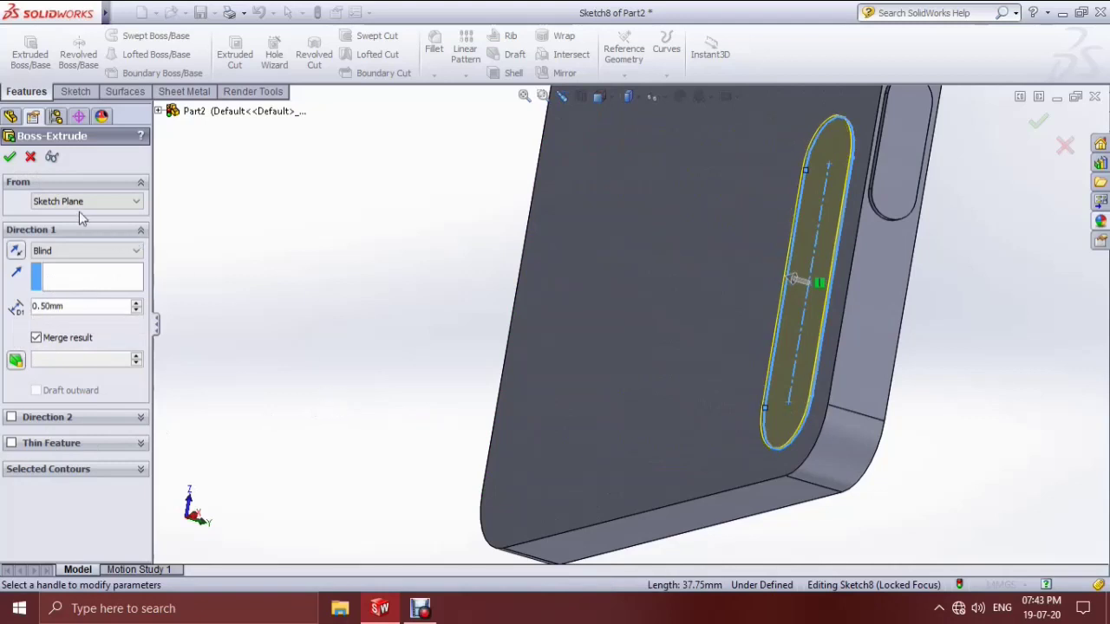
{"action": "left_click", "coordinate": [9, 157]}
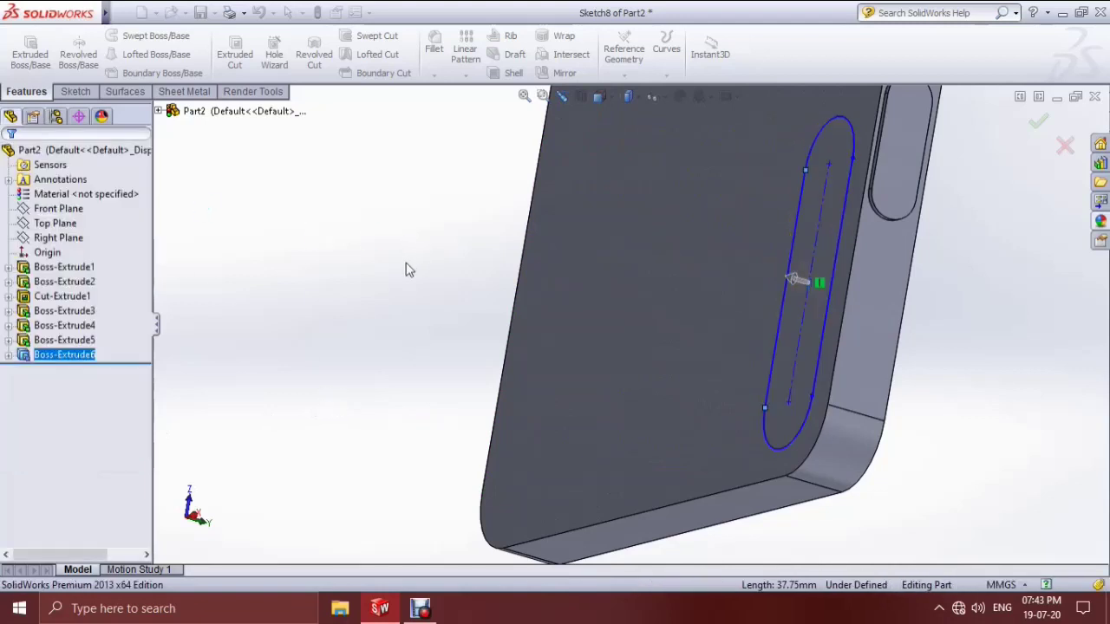
{"action": "left_click", "coordinate": [793, 345]}
- Start a new sketch on the raised camera strip, viewed normal to it
{"action": "left_click", "coordinate": [857, 293]}
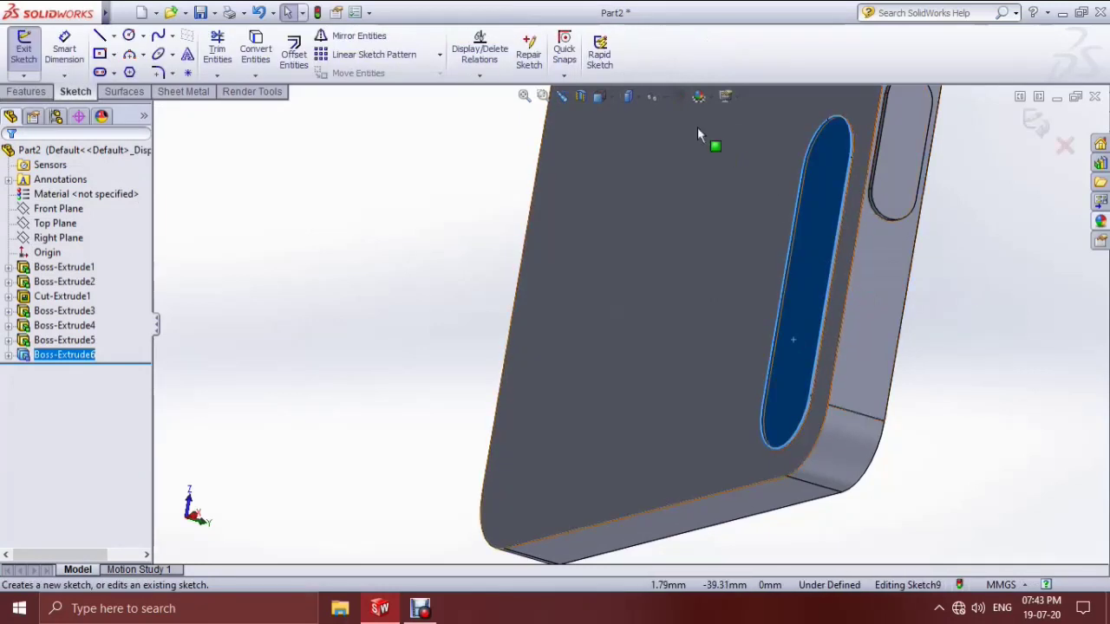
{"action": "left_click", "coordinate": [605, 97]}
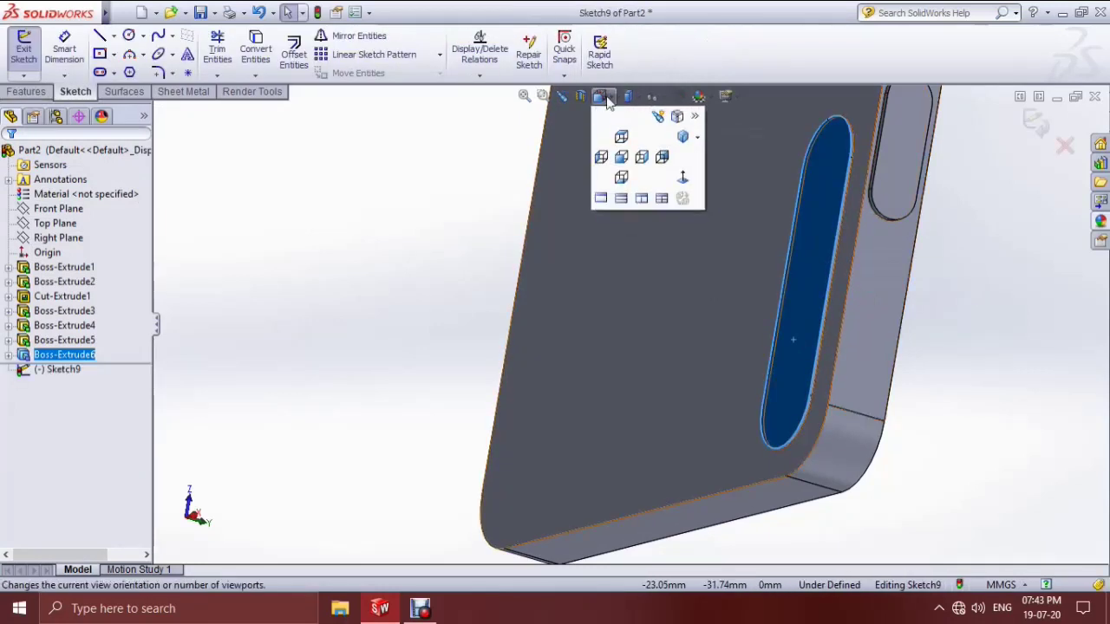
{"action": "left_click", "coordinate": [682, 136]}
{"action": "scroll", "coordinate": [746, 494], "scroll_direction": "down", "scroll_amount": 3}
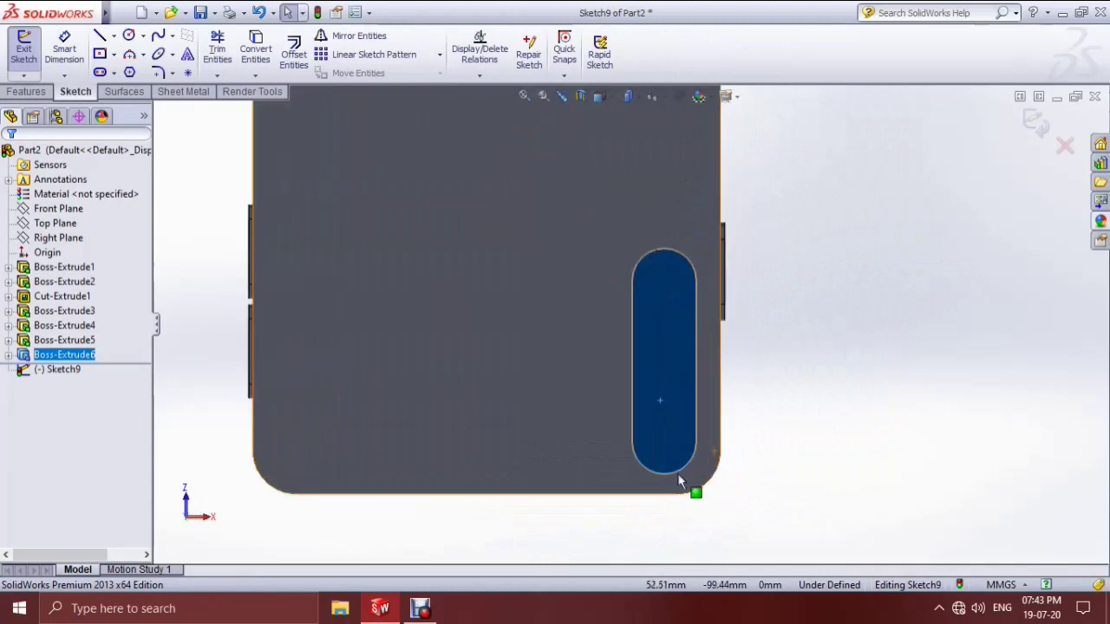
{"action": "scroll", "coordinate": [724, 490], "scroll_direction": "down", "scroll_amount": 3}
{"action": "scroll", "coordinate": [719, 480], "scroll_direction": "down", "scroll_amount": 2}
- Draw a circle of radius about 6.52 mm in the strip's lower rounded end
{"action": "left_click", "coordinate": [128, 34]}
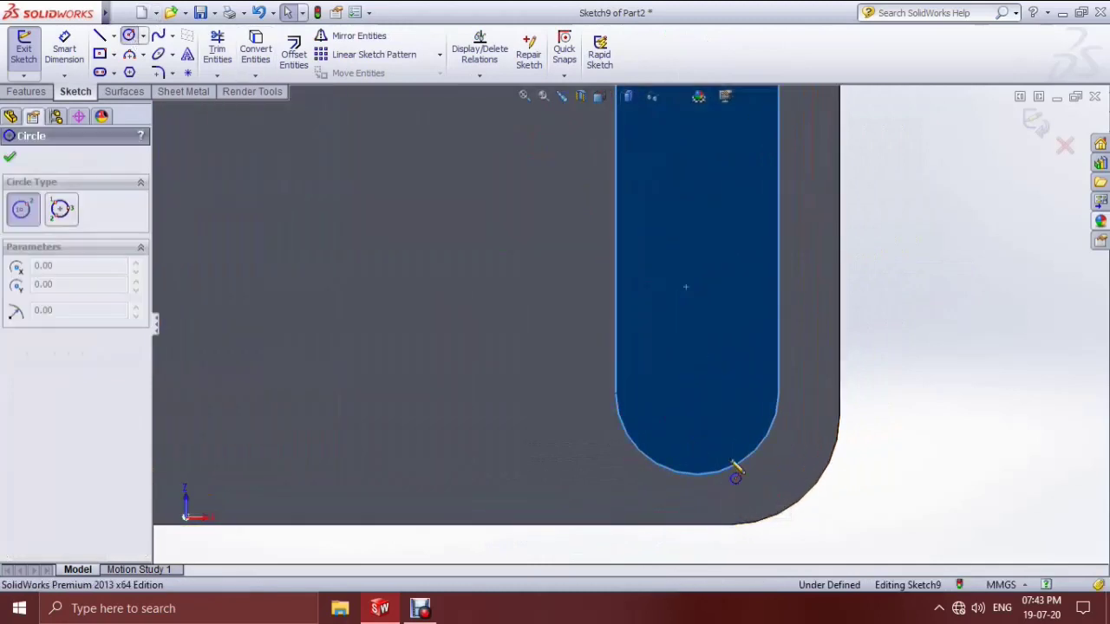
{"action": "left_click", "coordinate": [698, 396]}
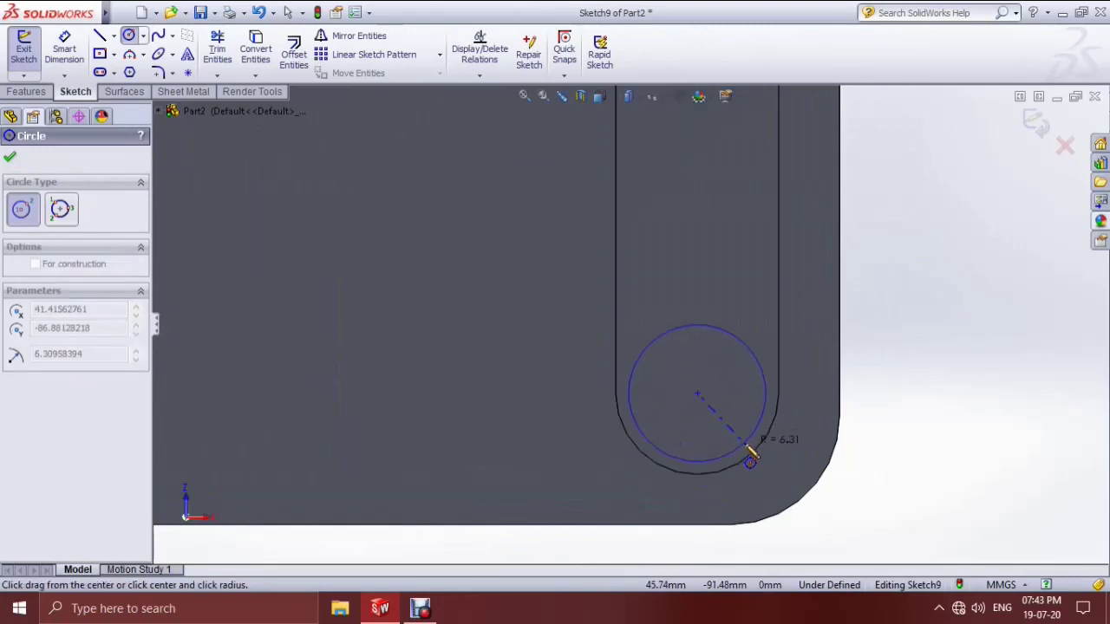
{"action": "left_click", "coordinate": [751, 451]}
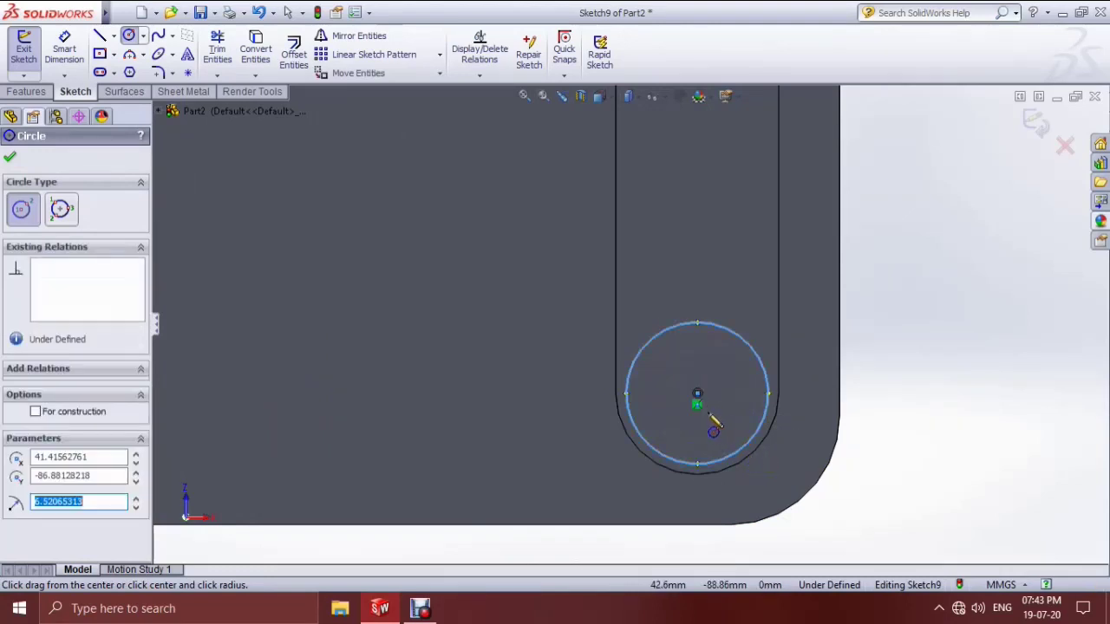
{"action": "scroll", "coordinate": [713, 425], "scroll_direction": "up", "scroll_amount": 1}
{"action": "scroll", "coordinate": [709, 390], "scroll_direction": "up", "scroll_amount": 1}
{"action": "scroll", "coordinate": [668, 200], "scroll_direction": "down", "scroll_amount": 1}
{"action": "scroll", "coordinate": [664, 173], "scroll_direction": "down", "scroll_amount": 1}
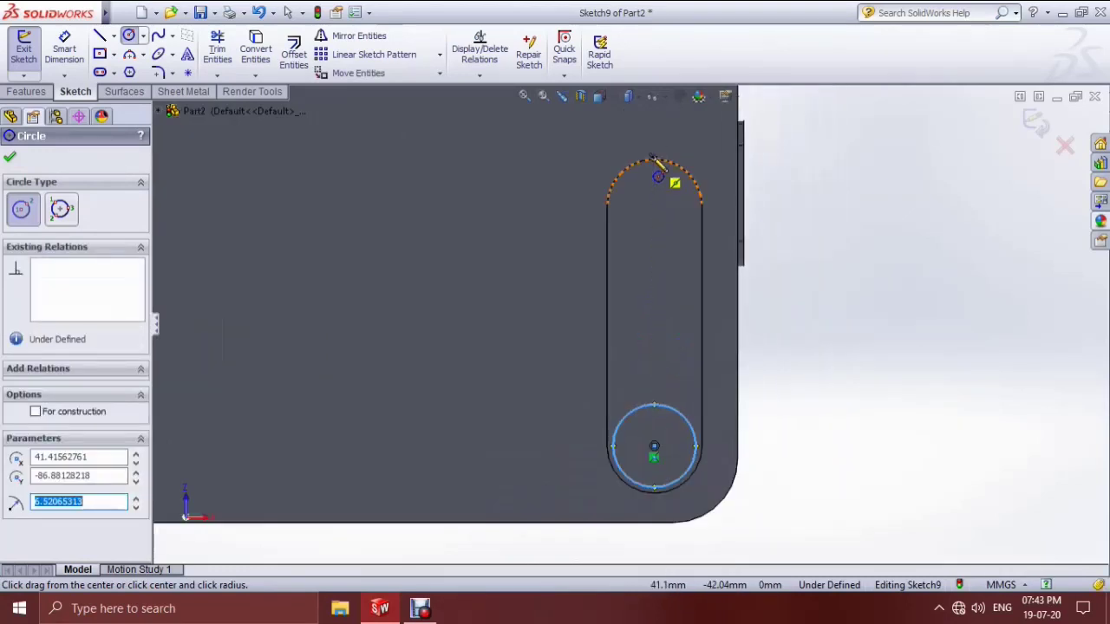
{"action": "scroll", "coordinate": [664, 187], "scroll_direction": "down", "scroll_amount": 1}
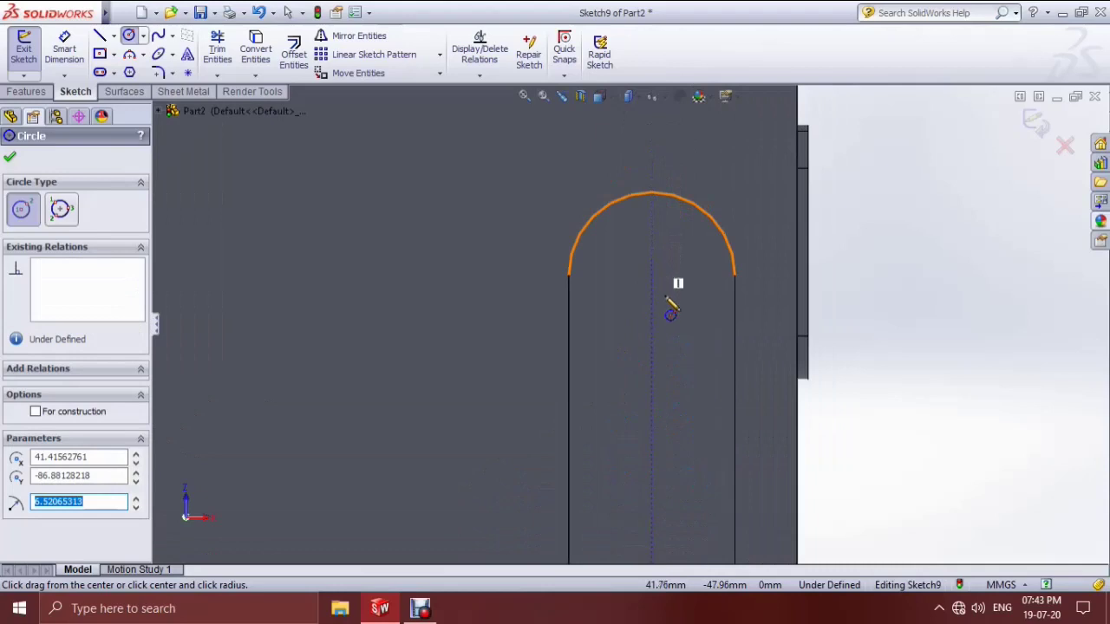
{"action": "scroll", "coordinate": [670, 305], "scroll_direction": "up", "scroll_amount": 3}
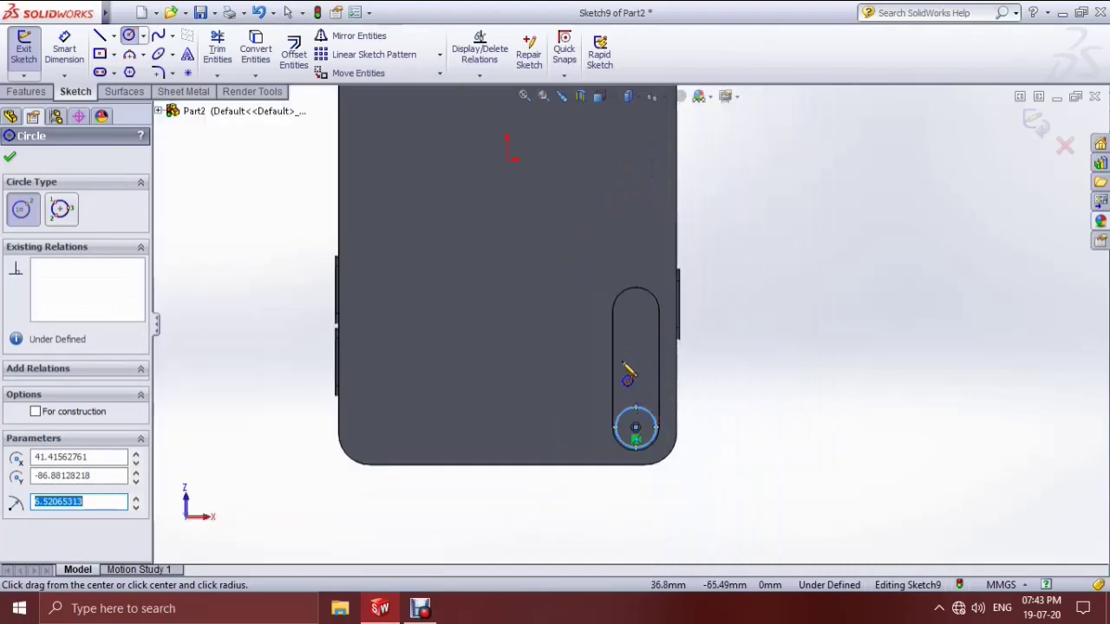
{"action": "scroll", "coordinate": [638, 310], "scroll_direction": "down", "scroll_amount": 3}
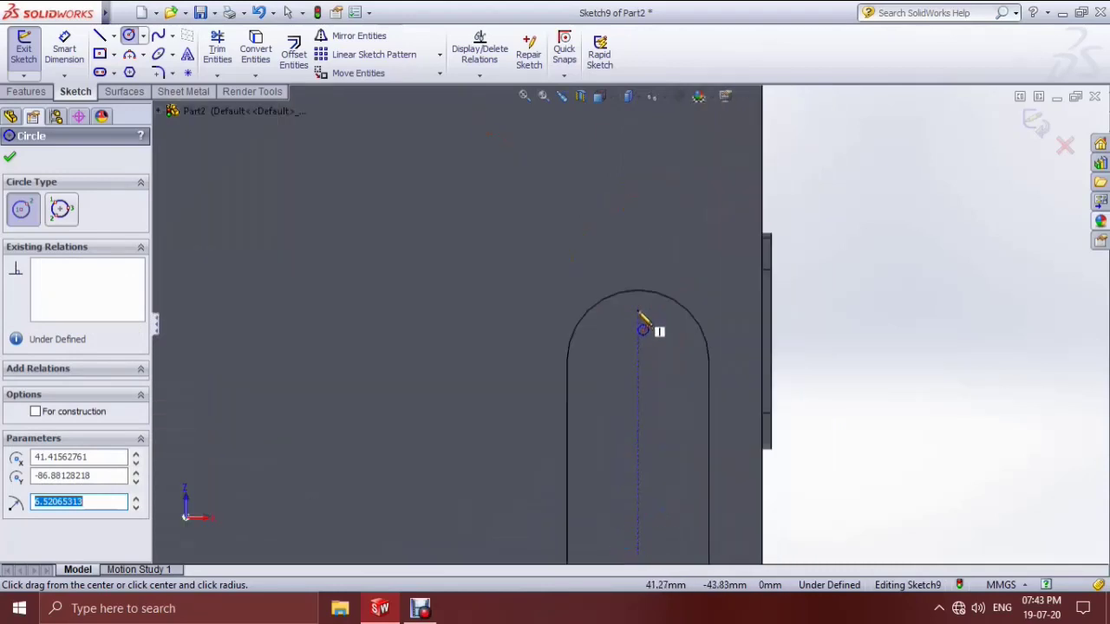
- Draw a circle at the top arc centre and a small circle midway along the camera strip
{"action": "left_click", "coordinate": [638, 359]}
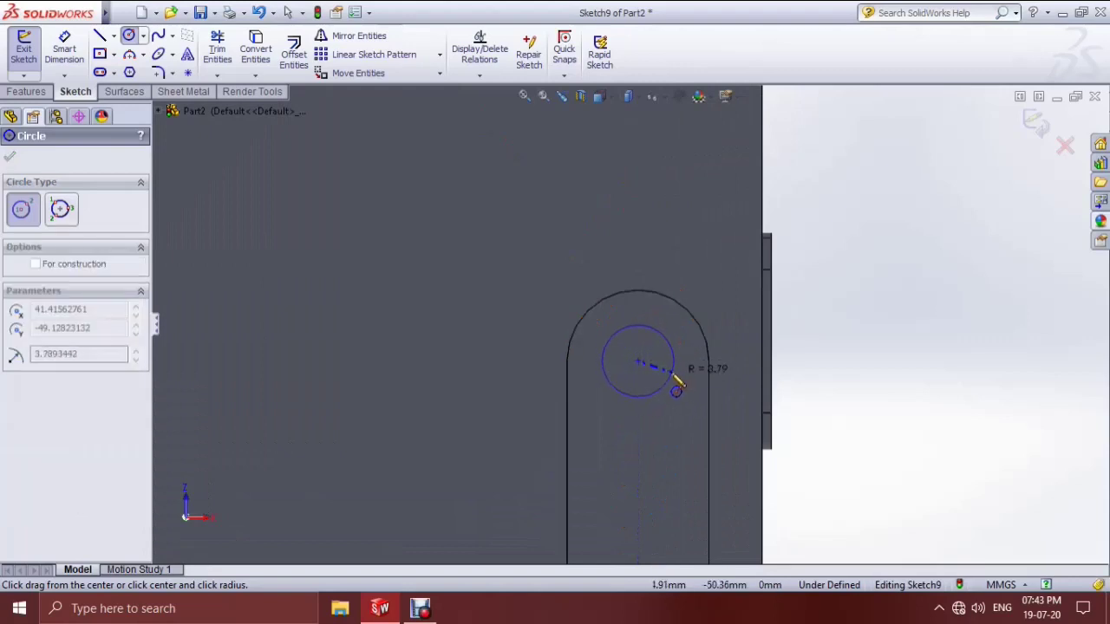
{"action": "left_click", "coordinate": [674, 375]}
{"action": "scroll", "coordinate": [679, 424], "scroll_direction": "up", "scroll_amount": 3}
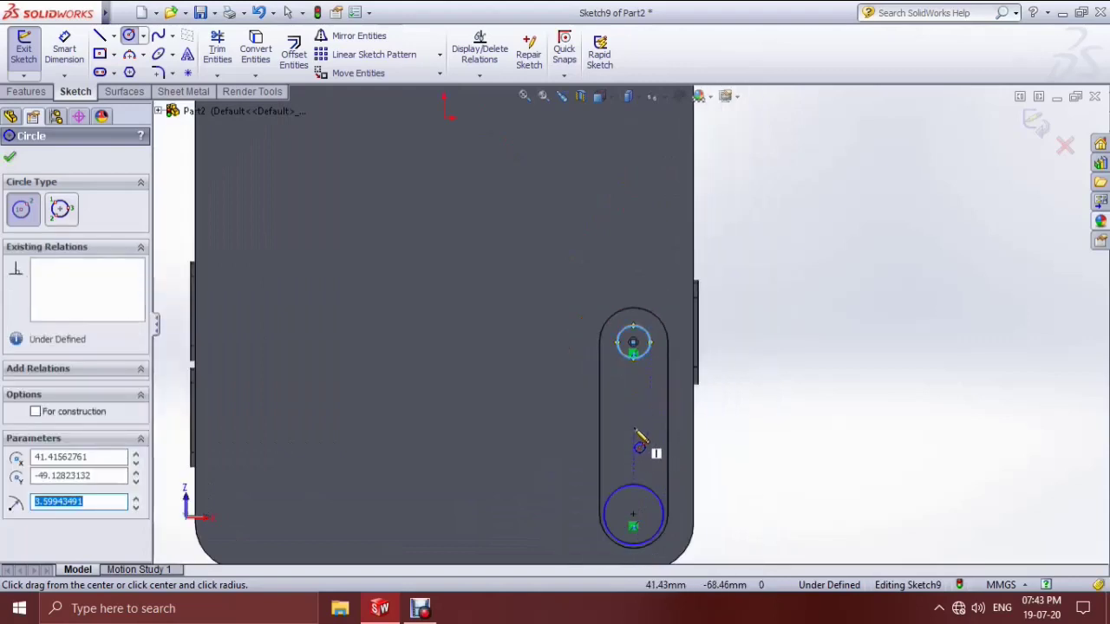
{"action": "left_click", "coordinate": [634, 429]}
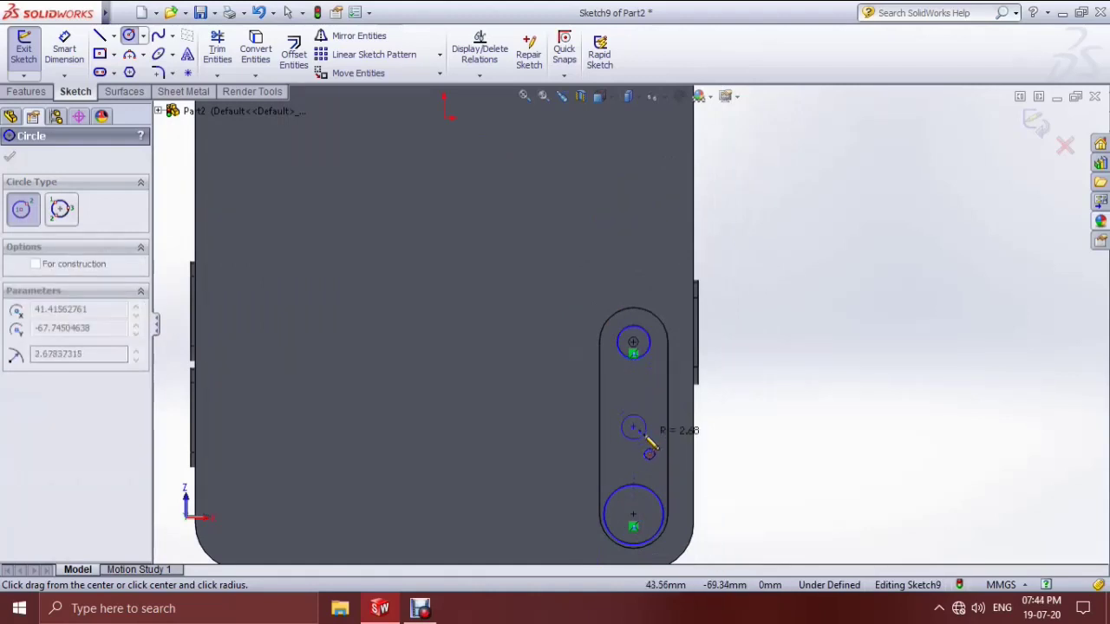
{"action": "left_click", "coordinate": [649, 444]}
{"action": "scroll", "coordinate": [650, 366], "scroll_direction": "down", "scroll_amount": 3}
{"action": "key", "text": "Escape"}
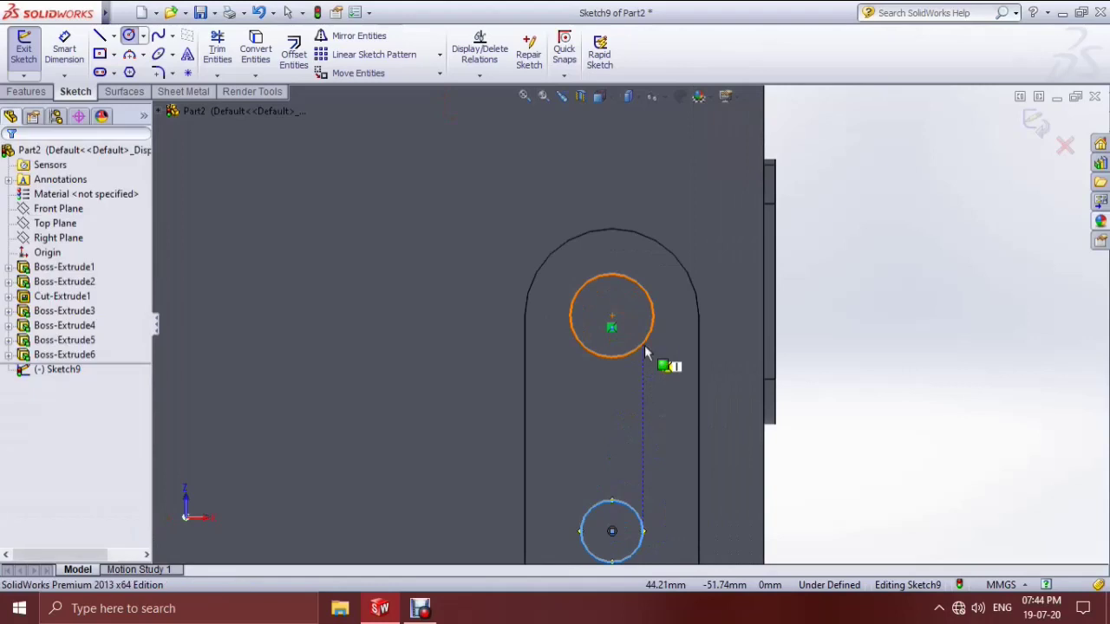
- Set the upper circle's radius to 5
{"action": "left_click", "coordinate": [652, 301]}
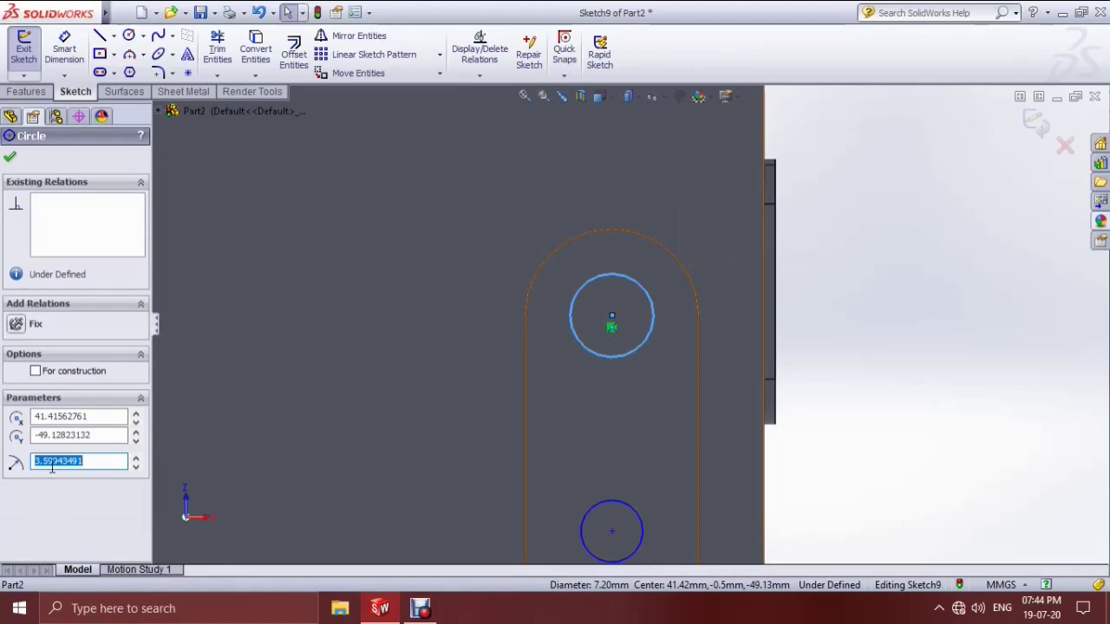
{"action": "type", "text": "4"}
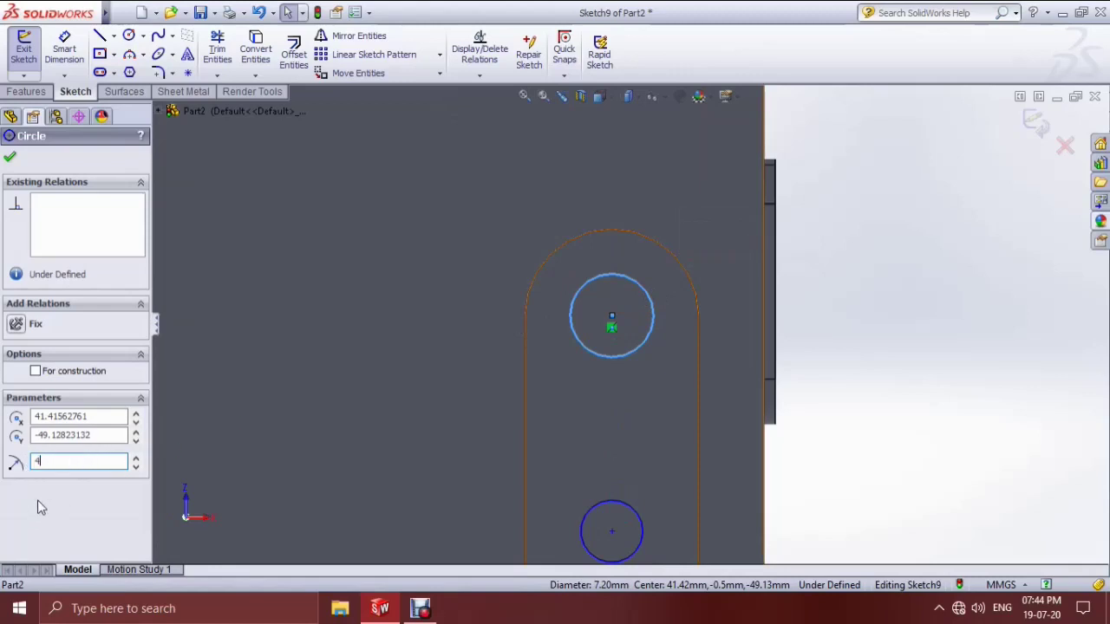
{"action": "key", "text": "Return"}
{"action": "type", "text": "5"}
{"action": "key", "text": "Return"}
{"action": "scroll", "coordinate": [253, 445], "scroll_direction": "up", "scroll_amount": 5}
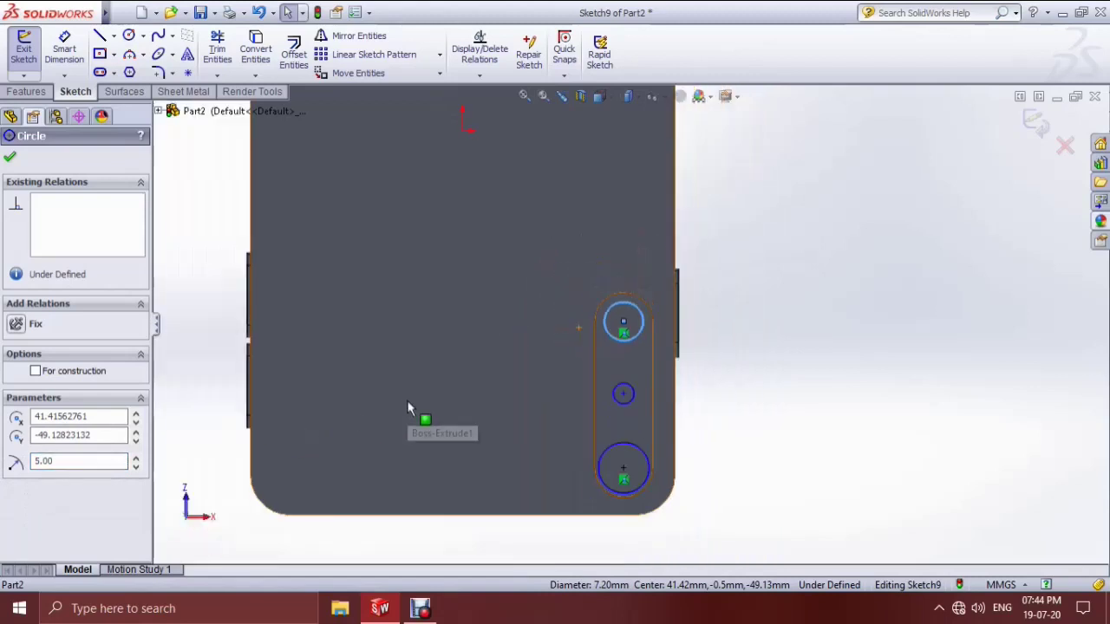
{"action": "left_click", "coordinate": [10, 157]}
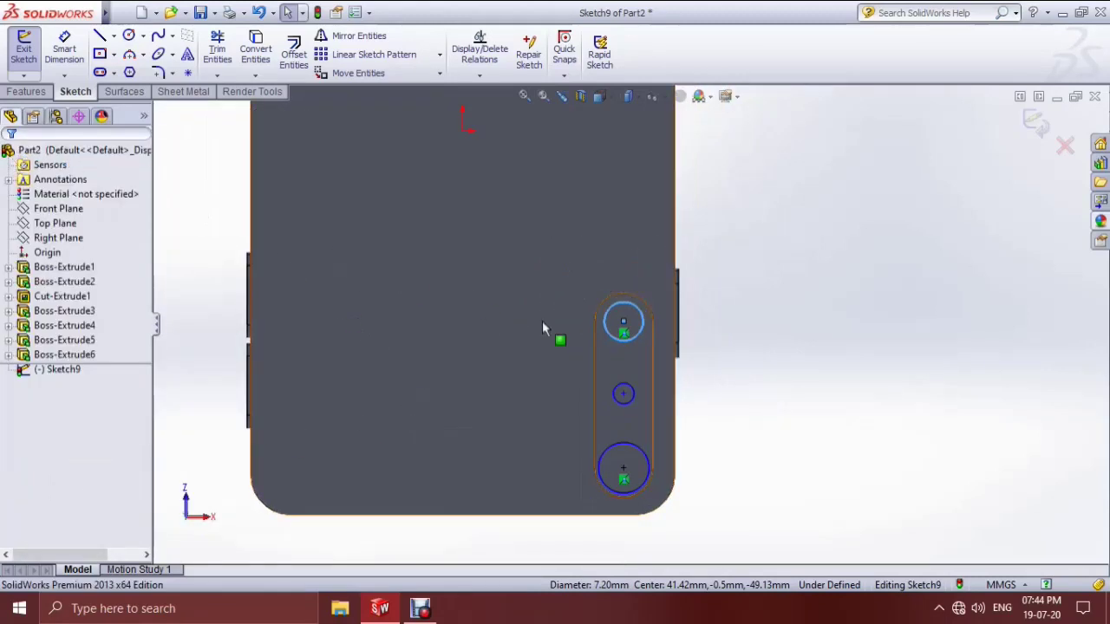
- Orbit the part to a 3D back view and start an Extruded Cut on the circles
{"action": "scroll", "coordinate": [703, 352], "scroll_direction": "down", "scroll_amount": 2}
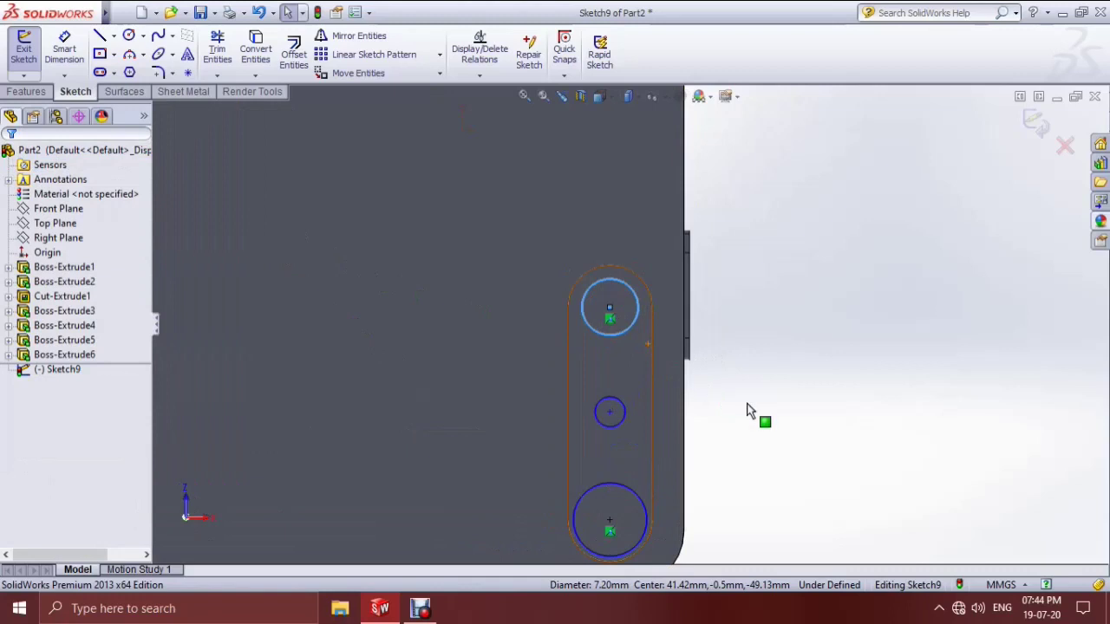
{"action": "scroll", "coordinate": [778, 369], "scroll_direction": "up", "scroll_amount": 3}
{"action": "scroll", "coordinate": [783, 389], "scroll_direction": "up", "scroll_amount": 2}
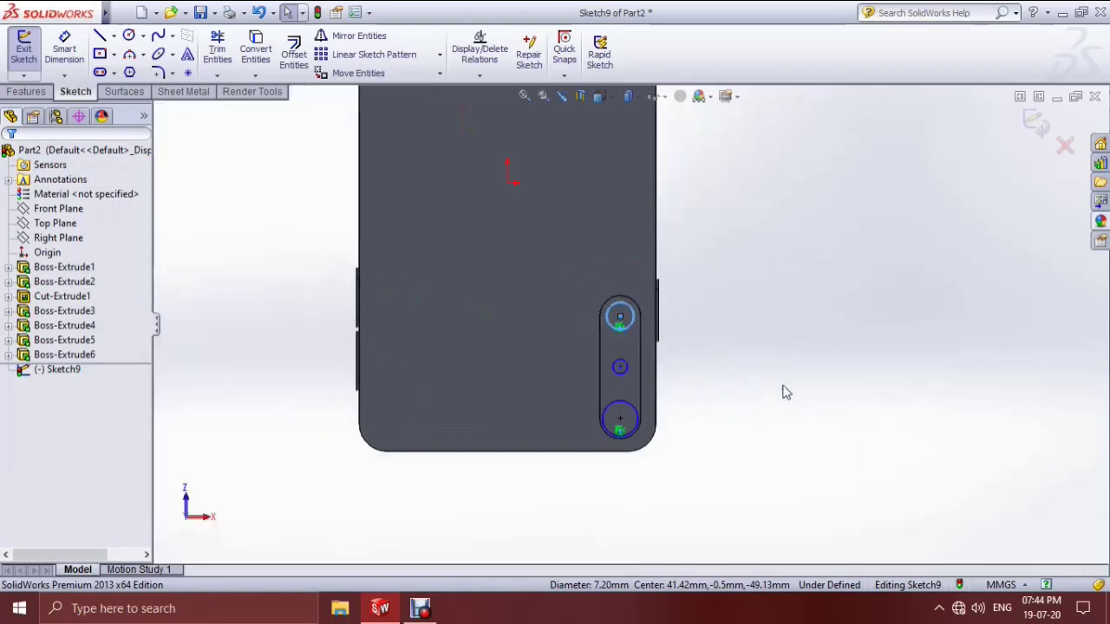
{"action": "mouse_move", "coordinate": [721, 384]}
{"action": "middle_mouse_down"}
{"action": "mouse_move", "coordinate": [694, 355]}
{"action": "mouse_move", "coordinate": [646, 384]}
{"action": "middle_mouse_up"}
{"action": "scroll", "coordinate": [646, 384], "scroll_direction": "down", "scroll_amount": 2}
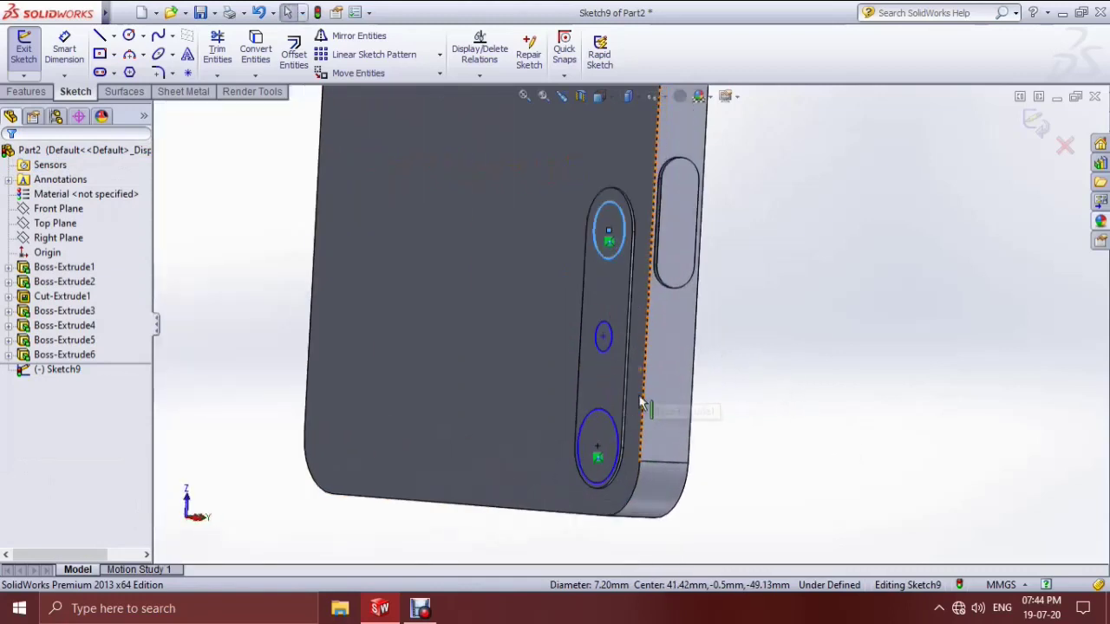
{"action": "scroll", "coordinate": [603, 437], "scroll_direction": "down", "scroll_amount": 2}
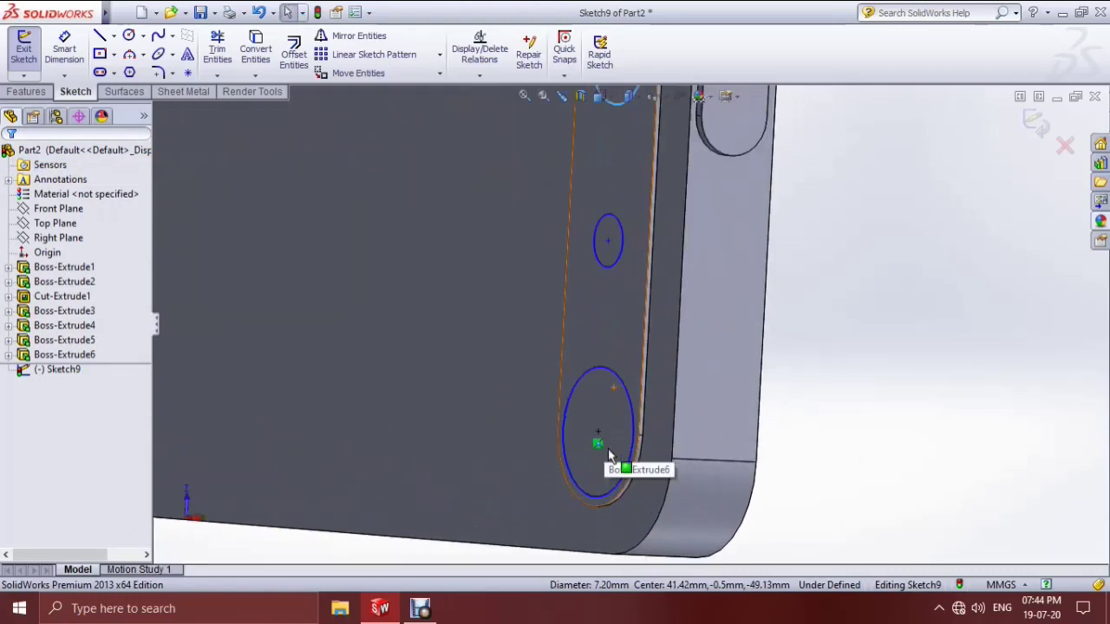
{"action": "left_click", "coordinate": [26, 91]}
{"action": "left_click", "coordinate": [235, 52]}
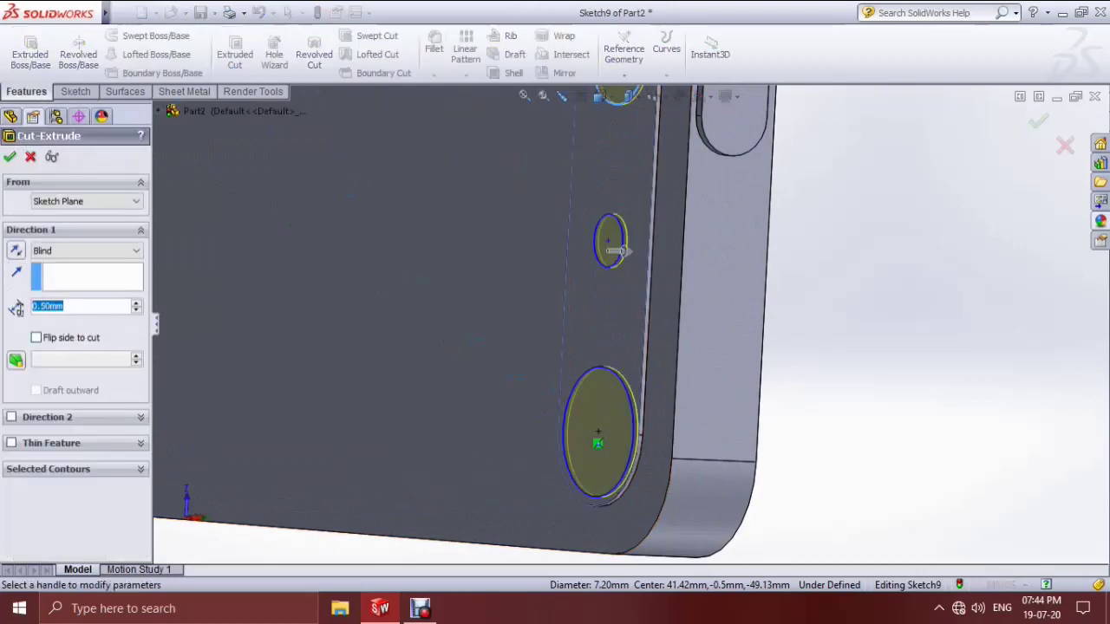
- Cut the three camera circles 0.1 mm deep as Cut-Extrude2
{"action": "type", "text": "0.1"}
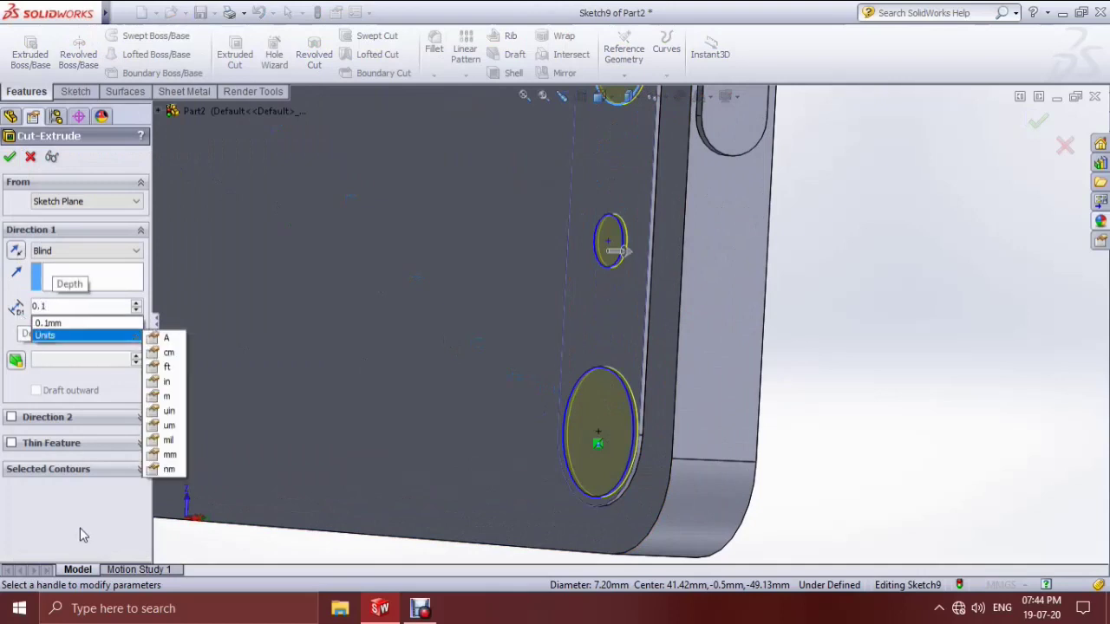
{"action": "left_click", "coordinate": [85, 516]}
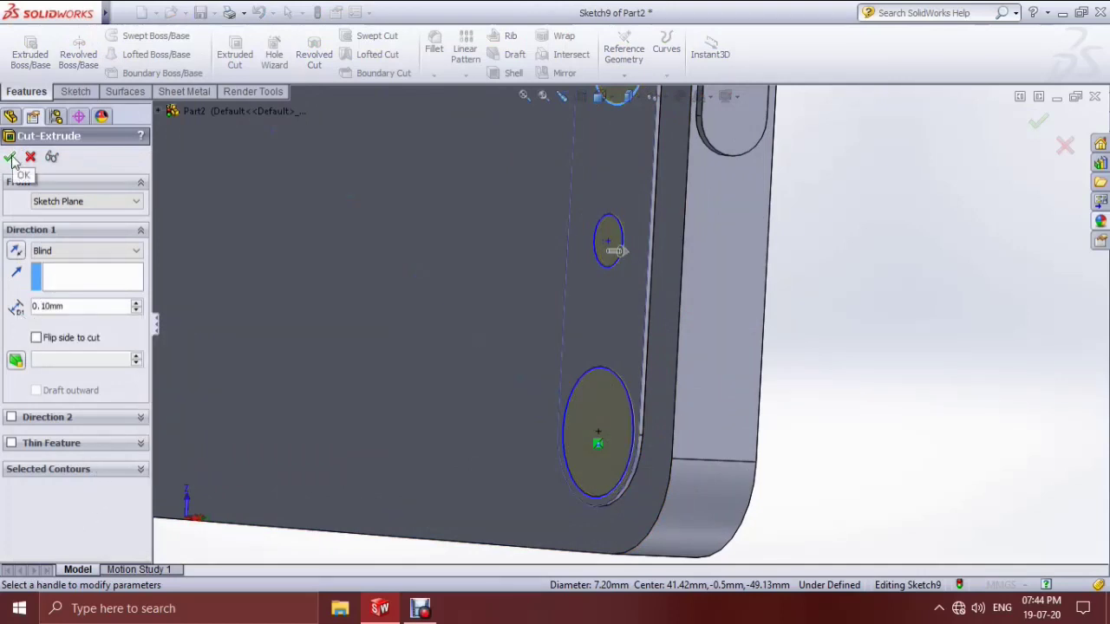
{"action": "left_click", "coordinate": [10, 157]}
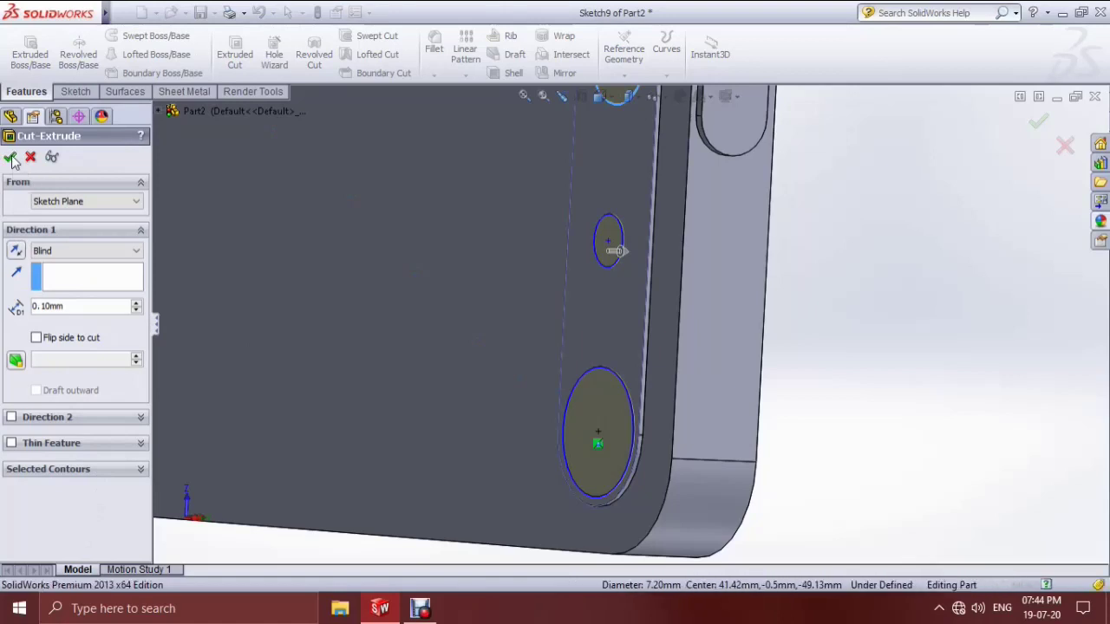
{"action": "scroll", "coordinate": [404, 292], "scroll_direction": "up", "scroll_amount": 3}
{"action": "middle_click_drag", "start_coordinate": [404, 293], "coordinate": [646, 252]}
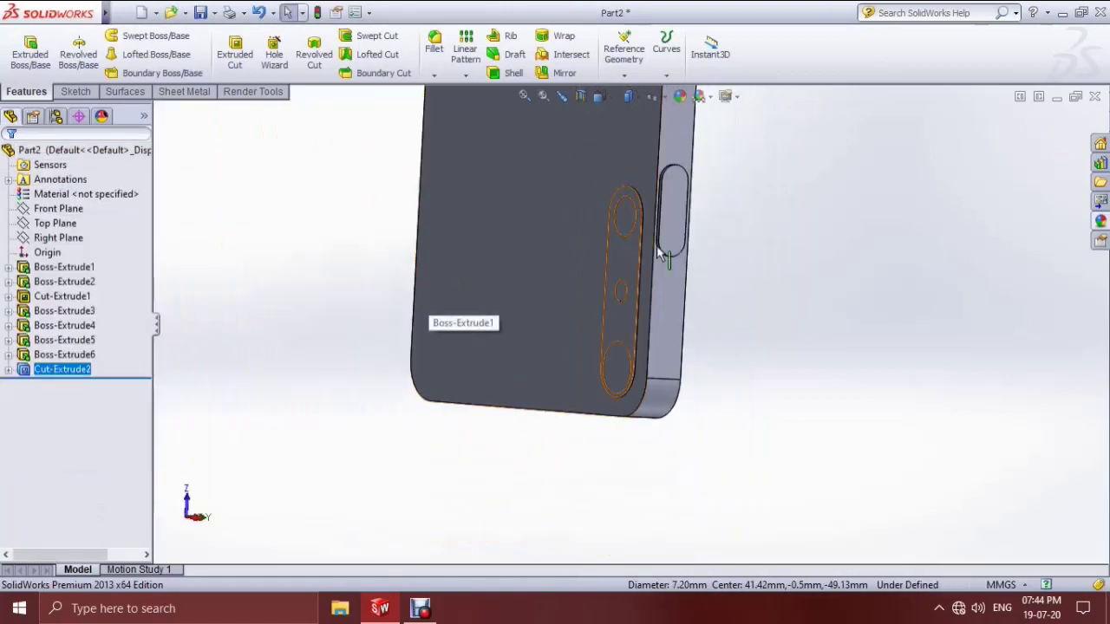
{"action": "scroll", "coordinate": [616, 222], "scroll_direction": "down", "scroll_amount": 5}
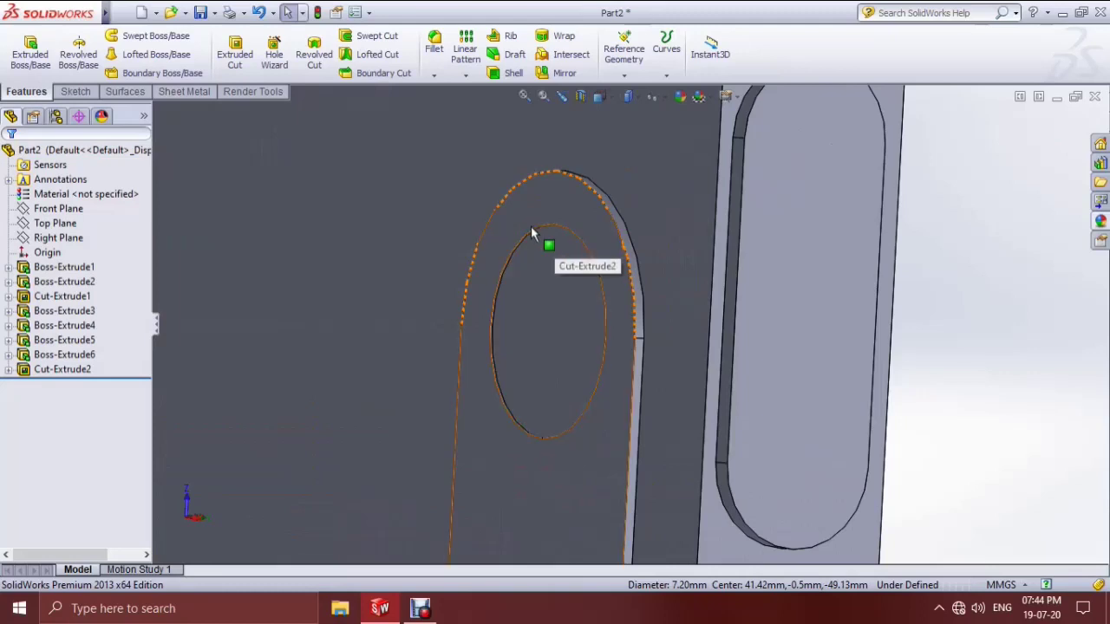
- Orbit to an edge-on view and select the phone's long side face
{"action": "scroll", "coordinate": [514, 344], "scroll_direction": "up", "scroll_amount": 3}
{"action": "scroll", "coordinate": [514, 344], "scroll_direction": "up", "scroll_amount": 4}
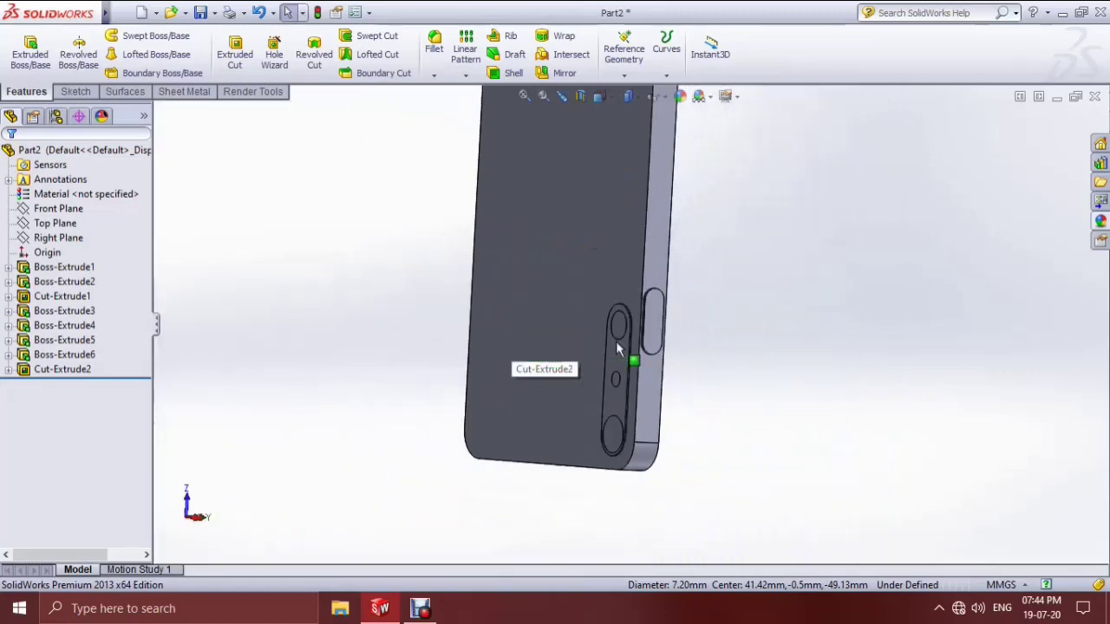
{"action": "scroll", "coordinate": [677, 329], "scroll_direction": "up", "scroll_amount": 2}
{"action": "mouse_move", "coordinate": [570, 445]}
{"action": "middle_mouse_down"}
{"action": "mouse_move", "coordinate": [613, 396]}
{"action": "mouse_move", "coordinate": [619, 181]}
{"action": "mouse_move", "coordinate": [623, 205]}
{"action": "middle_mouse_up"}
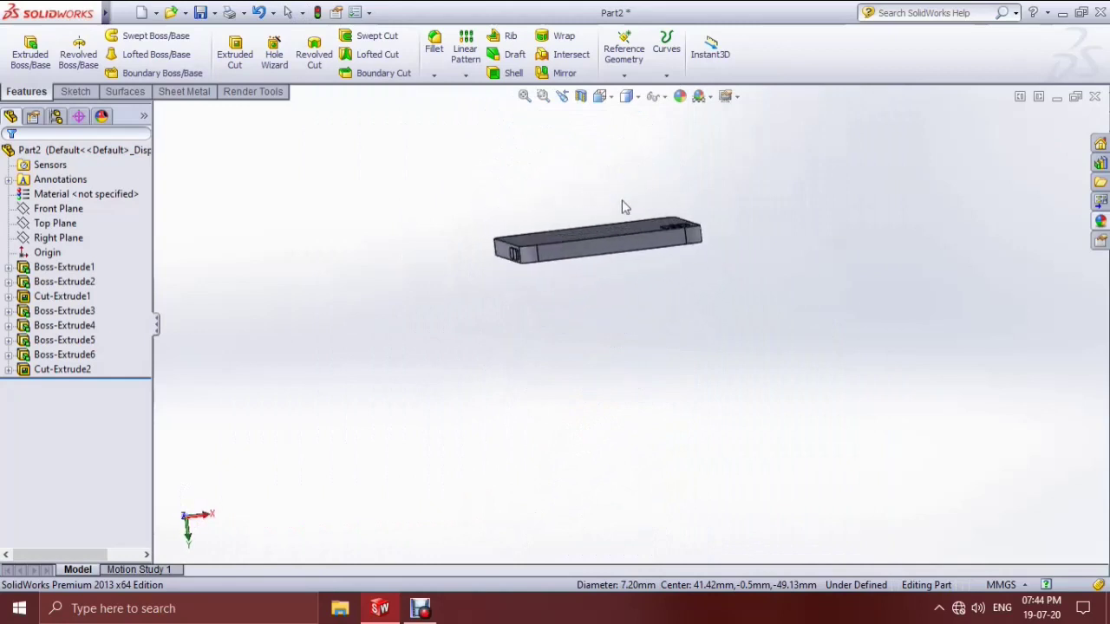
{"action": "scroll", "coordinate": [623, 207], "scroll_direction": "down", "scroll_amount": 3}
{"action": "left_click", "coordinate": [556, 317]}
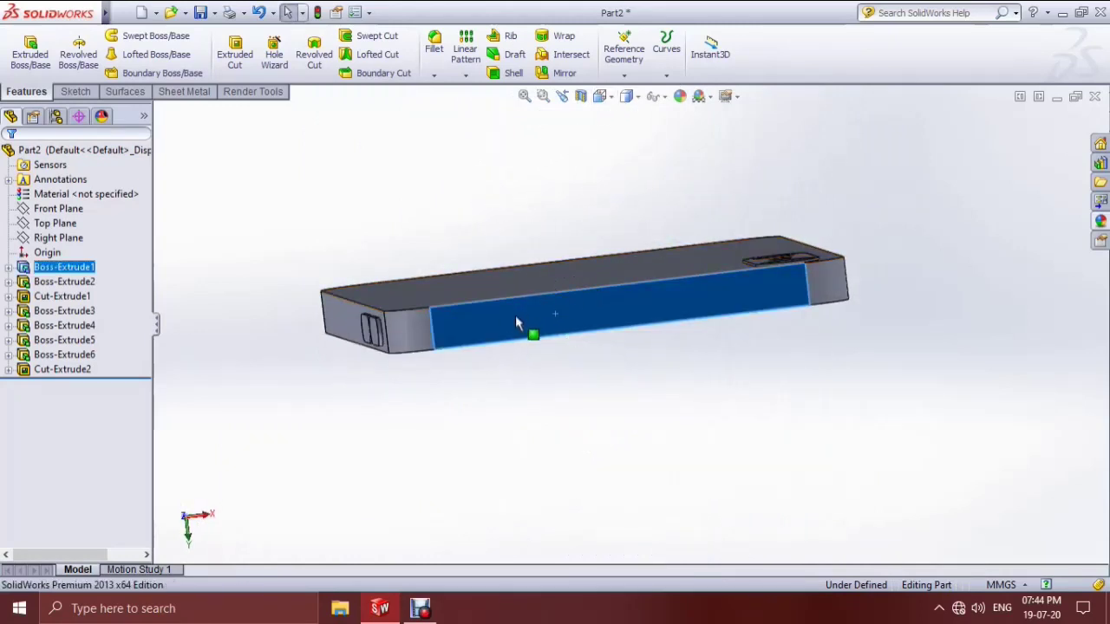
- Sketch a small circle near the left end of the side face, viewed Normal To
{"action": "right_click", "coordinate": [515, 315]}
{"action": "left_click", "coordinate": [564, 250]}
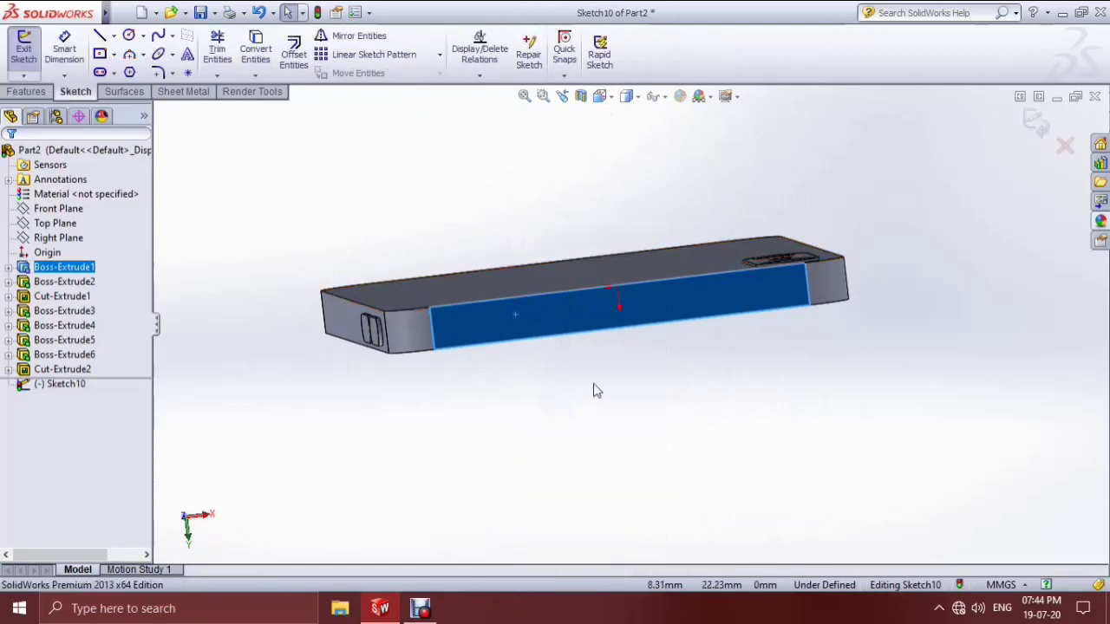
{"action": "left_click", "coordinate": [613, 99]}
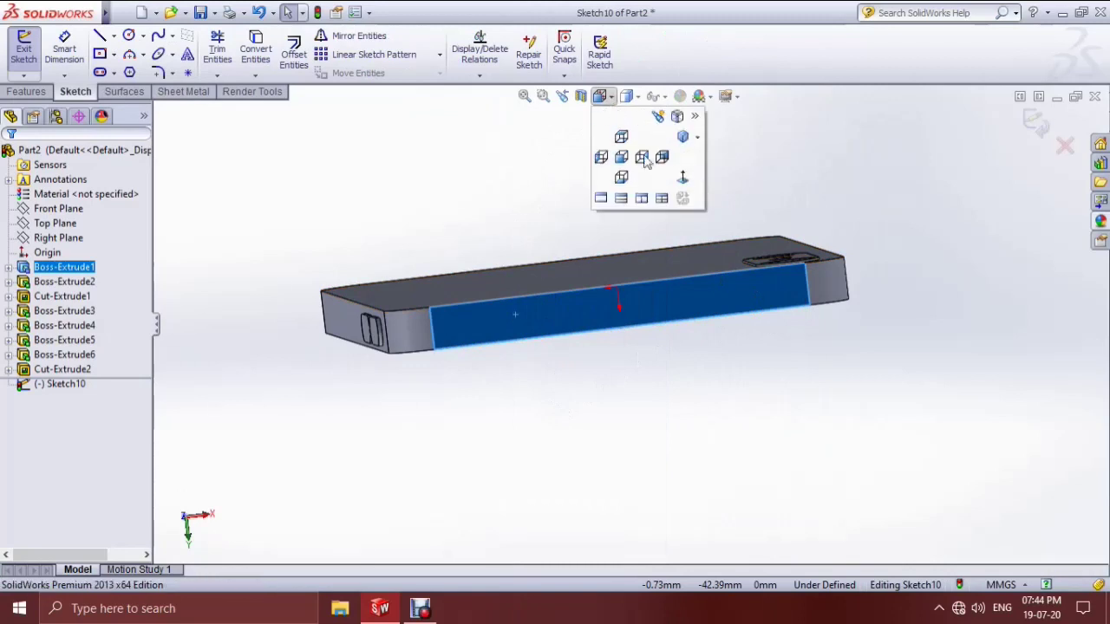
{"action": "left_click", "coordinate": [683, 177]}
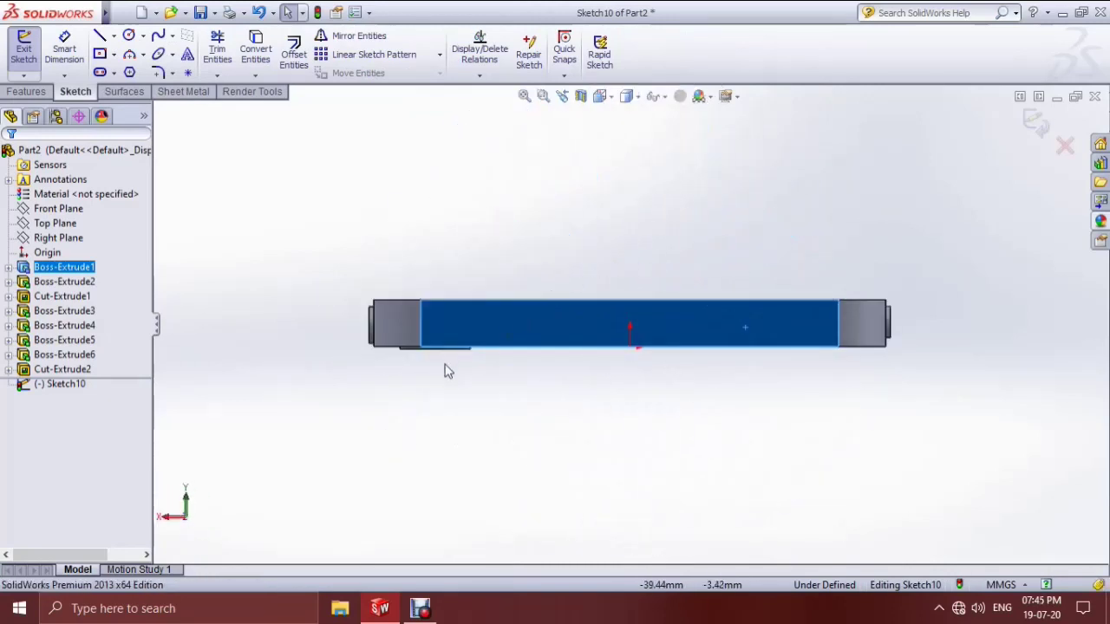
{"action": "scroll", "coordinate": [446, 364], "scroll_direction": "down", "scroll_amount": 2}
{"action": "scroll", "coordinate": [446, 347], "scroll_direction": "down", "scroll_amount": 2}
{"action": "left_click", "coordinate": [129, 37]}
{"action": "left_click", "coordinate": [562, 305]}
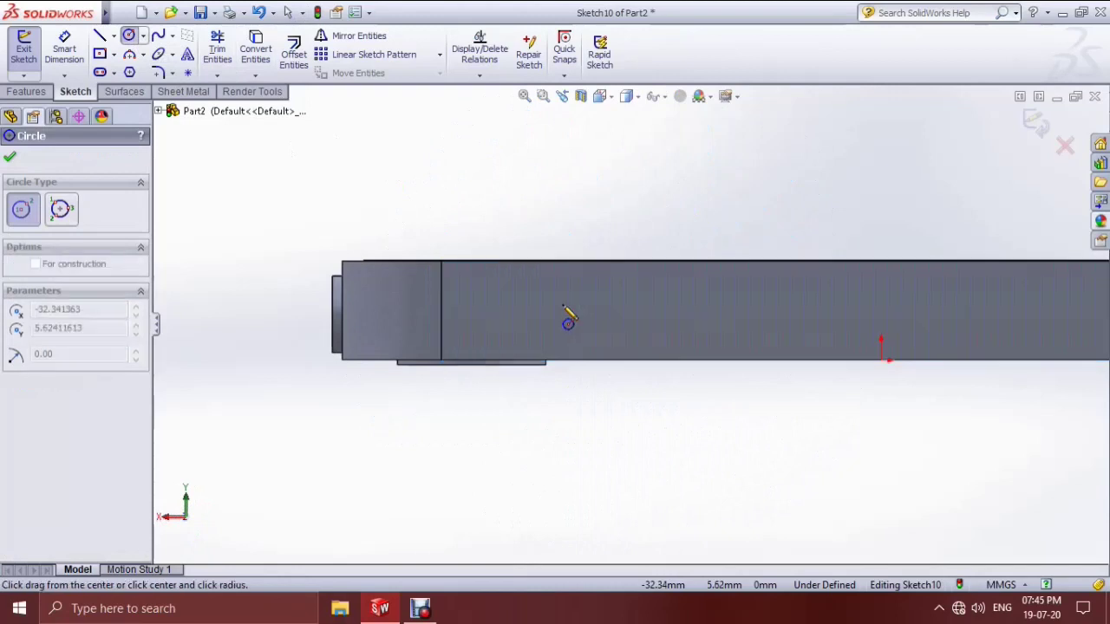
{"action": "left_click", "coordinate": [573, 323]}
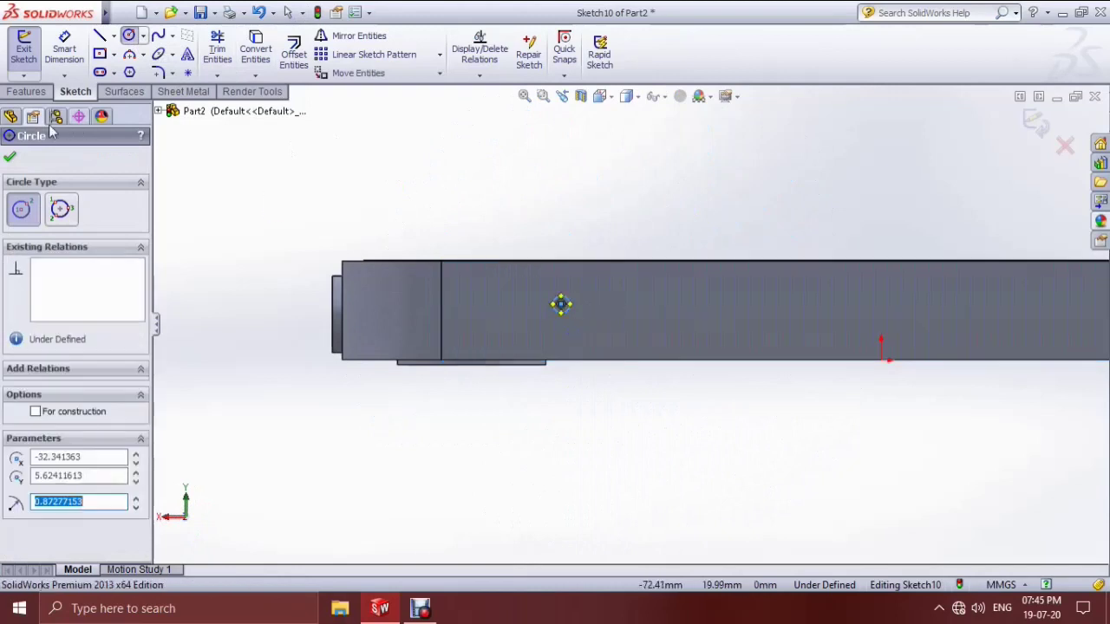
{"action": "left_click", "coordinate": [9, 159]}
- Cut the circle as a shallow Extruded Cut, then undo that cut
{"action": "left_click", "coordinate": [26, 91]}
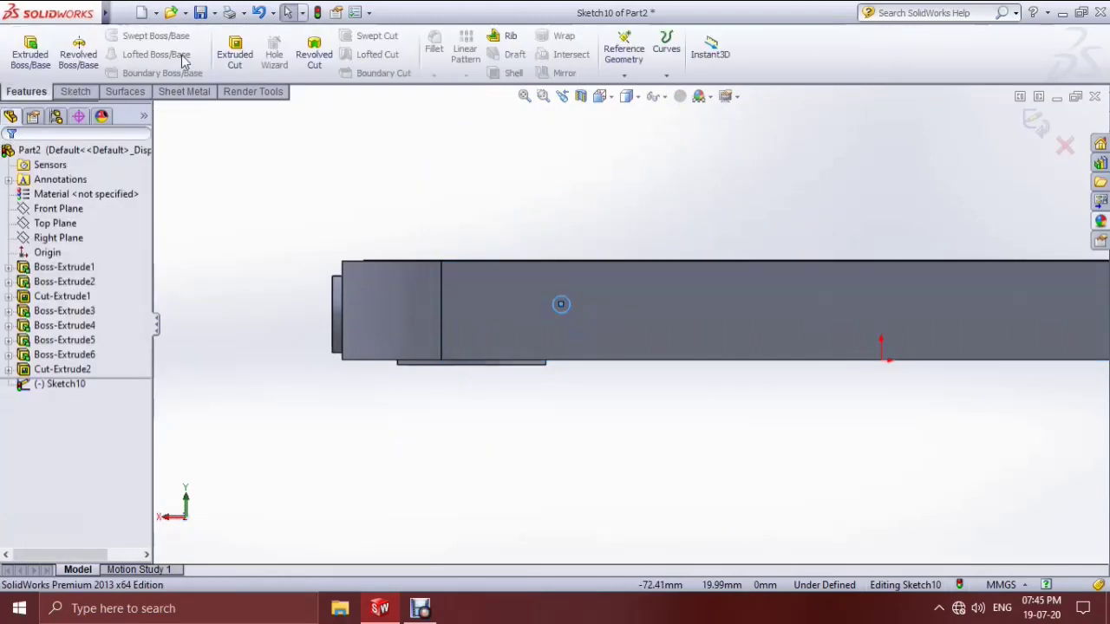
{"action": "left_click", "coordinate": [235, 47]}
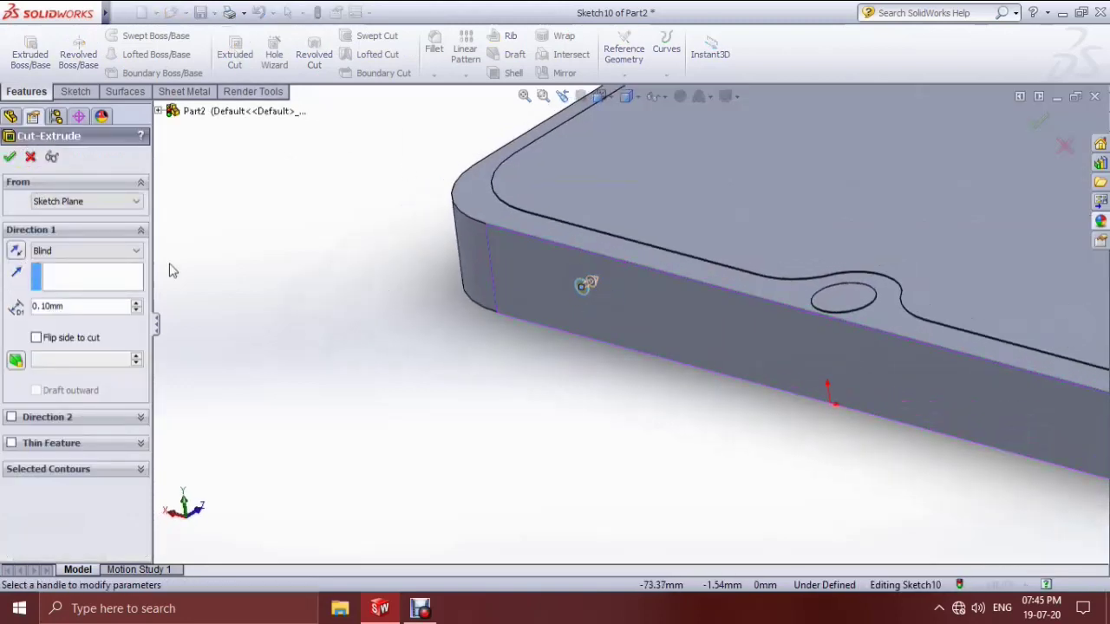
{"action": "left_click_drag", "start_coordinate": [90, 312], "coordinate": [24, 314]}
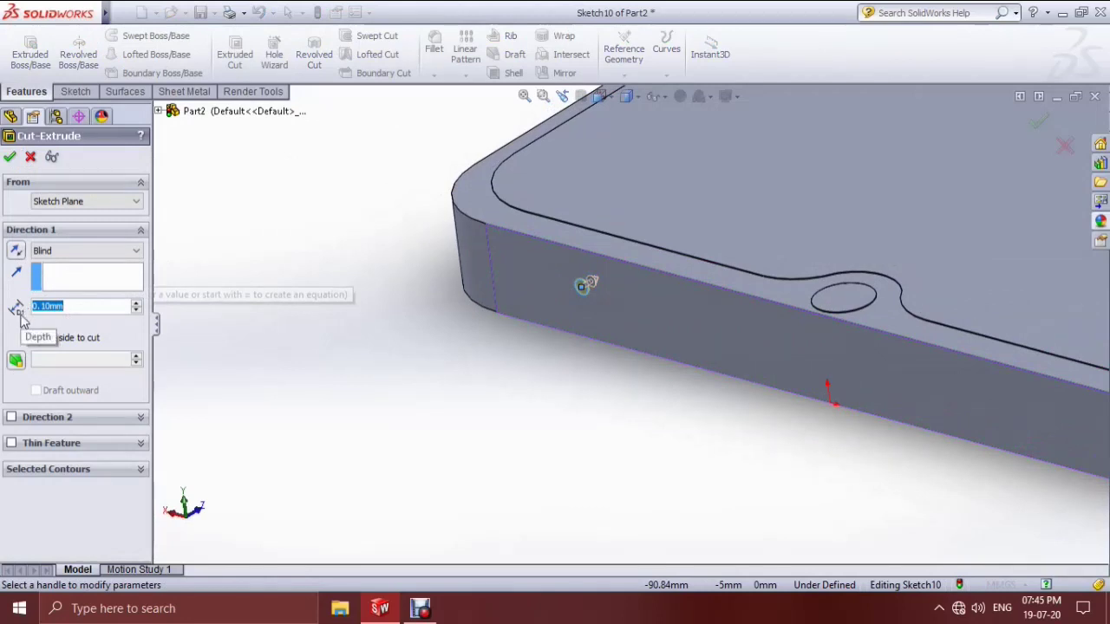
{"action": "left_click", "coordinate": [12, 161]}
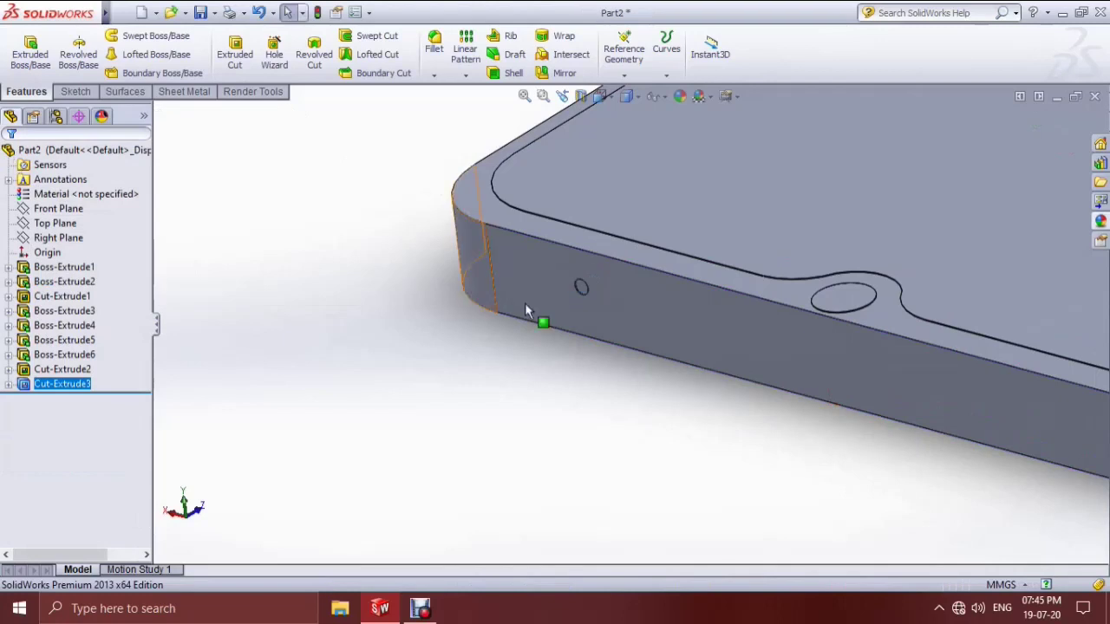
{"action": "left_click", "coordinate": [234, 53]}
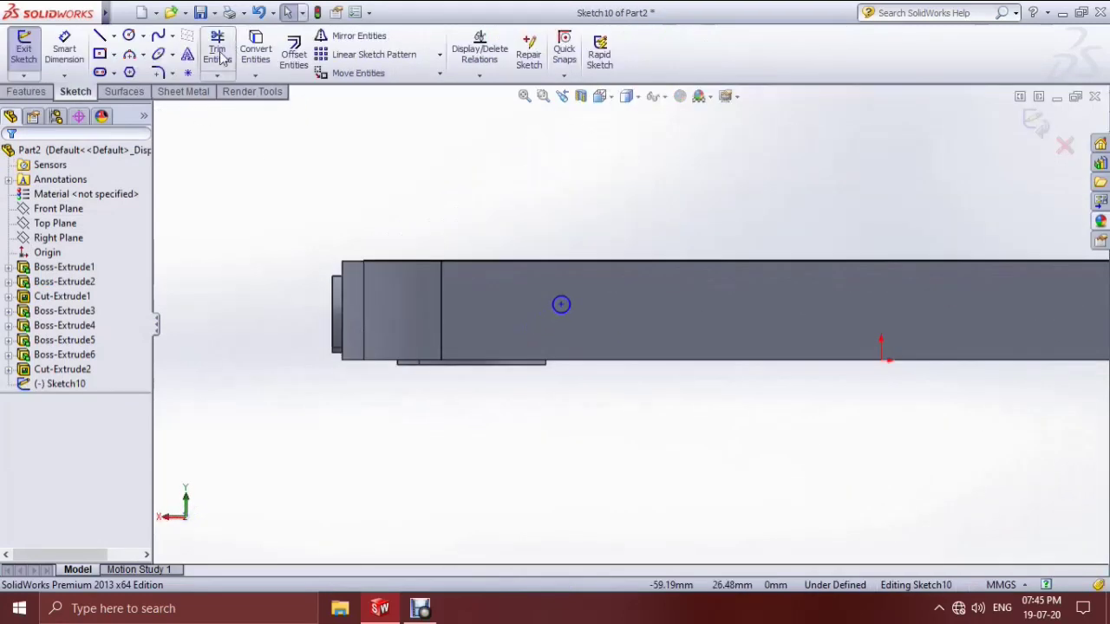
- Recut the small side-face circle 0.50 mm deep as Cut-Extrude4 and inspect the hole
{"action": "left_click", "coordinate": [26, 91]}
{"action": "left_click", "coordinate": [231, 56]}
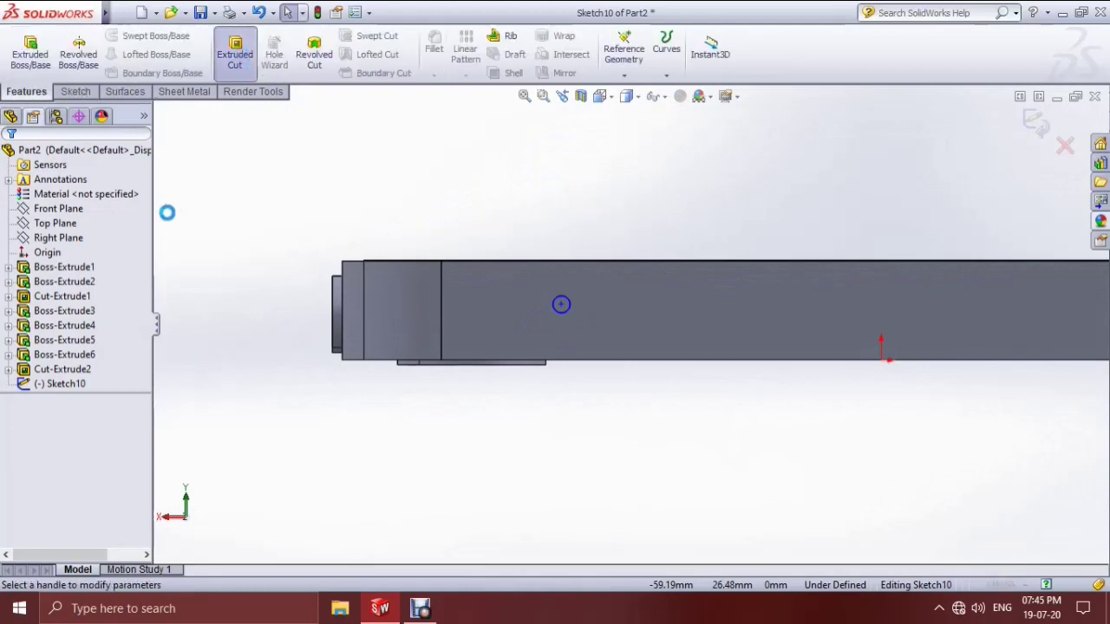
{"action": "type", "text": "0.5"}
{"action": "key", "text": "Return"}
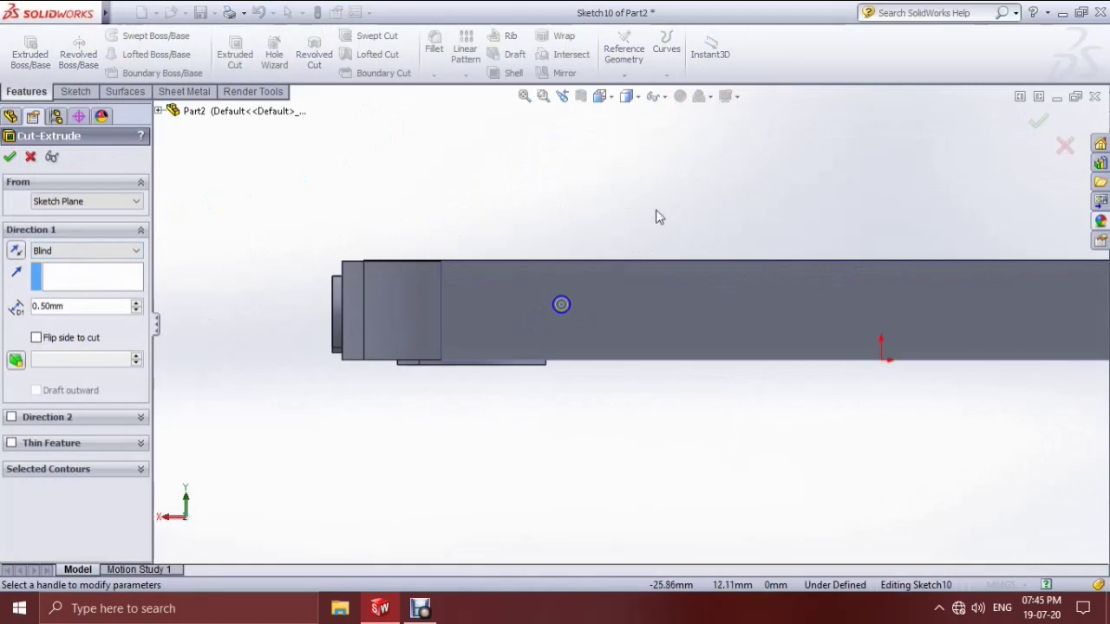
{"action": "middle_click_drag", "start_coordinate": [567, 287], "coordinate": [590, 448]}
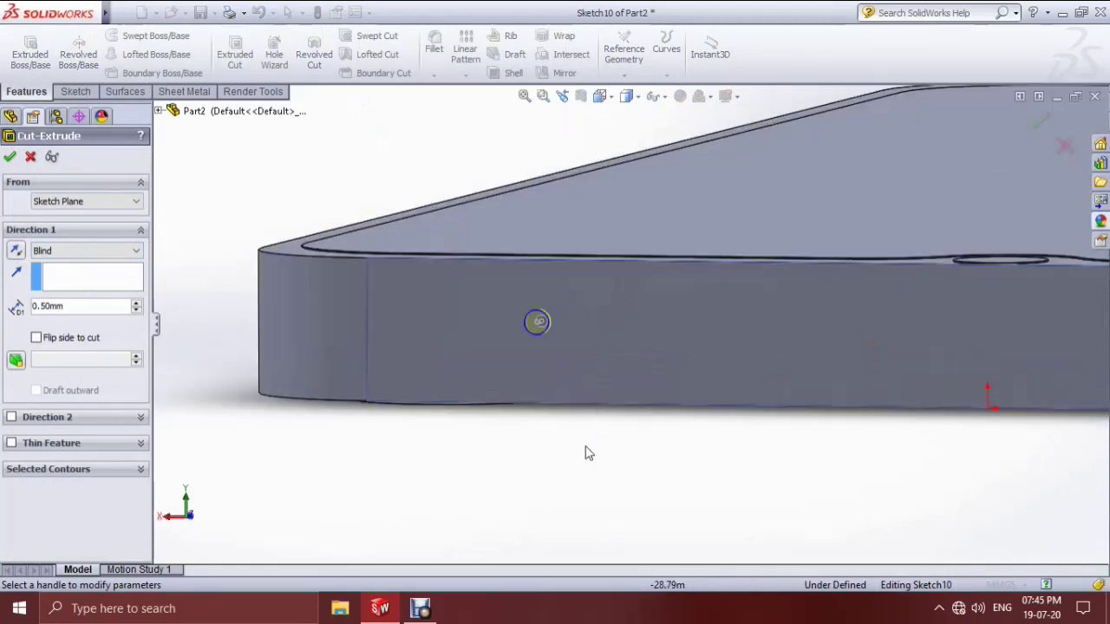
{"action": "left_click", "coordinate": [10, 156]}
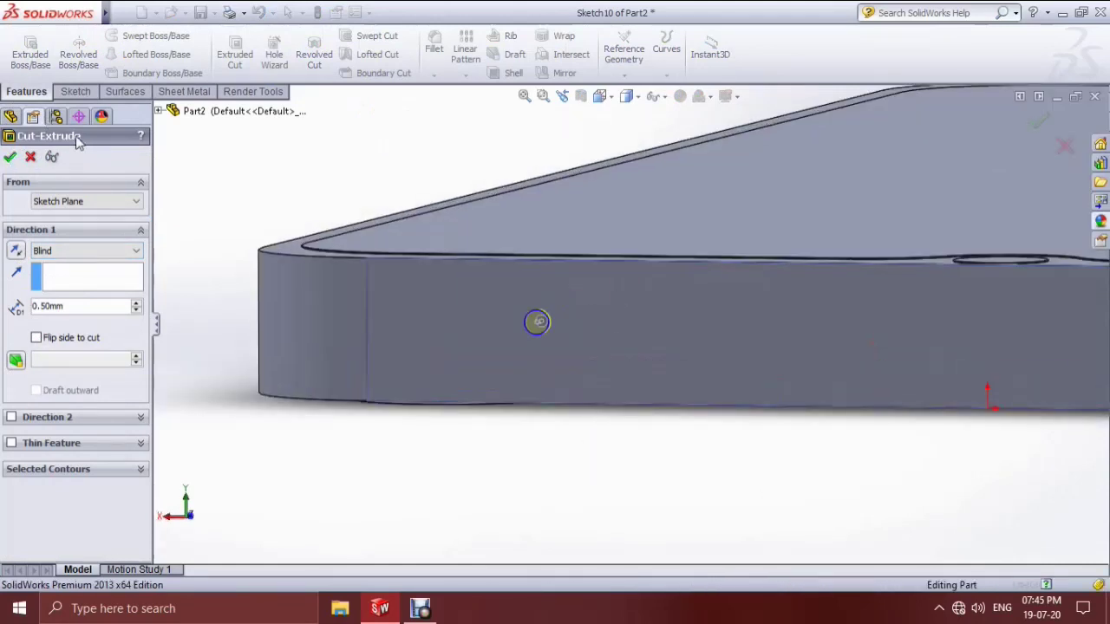
{"action": "mouse_move", "coordinate": [587, 416]}
{"action": "middle_mouse_down"}
{"action": "mouse_move", "coordinate": [599, 429]}
{"action": "mouse_move", "coordinate": [581, 369]}
{"action": "middle_mouse_up"}
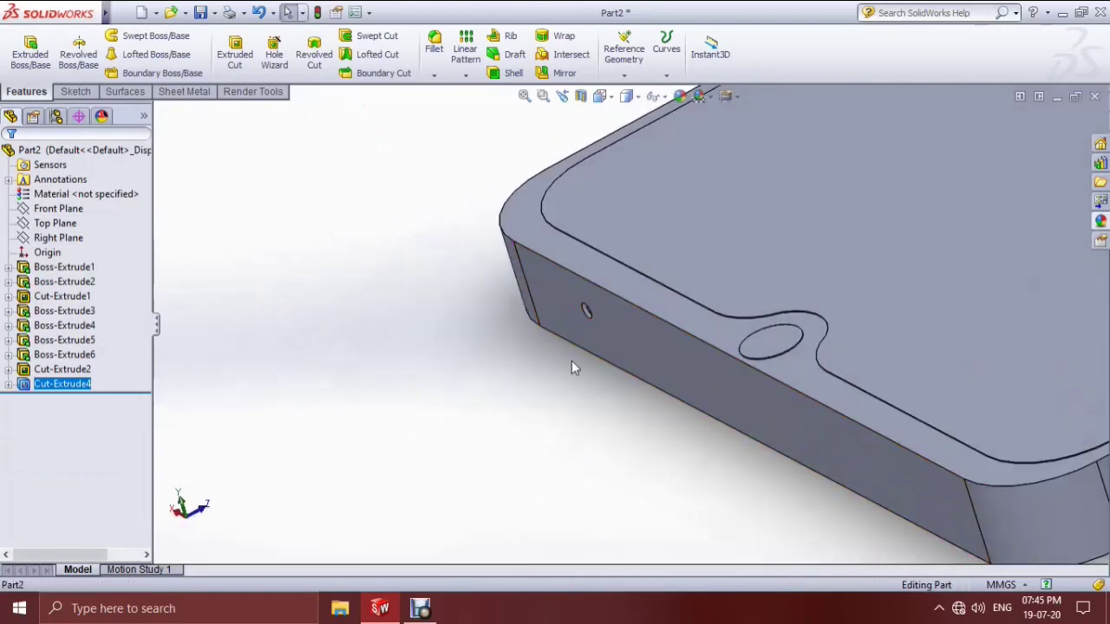
{"action": "scroll", "coordinate": [584, 369], "scroll_direction": "down", "scroll_amount": 2}
- Orbit the phone and open Sketch11 on a long side face, viewed Normal To
{"action": "scroll", "coordinate": [608, 356], "scroll_direction": "down", "scroll_amount": 2}
{"action": "scroll", "coordinate": [607, 356], "scroll_direction": "down", "scroll_amount": 2}
{"action": "scroll", "coordinate": [878, 261], "scroll_direction": "up", "scroll_amount": 2}
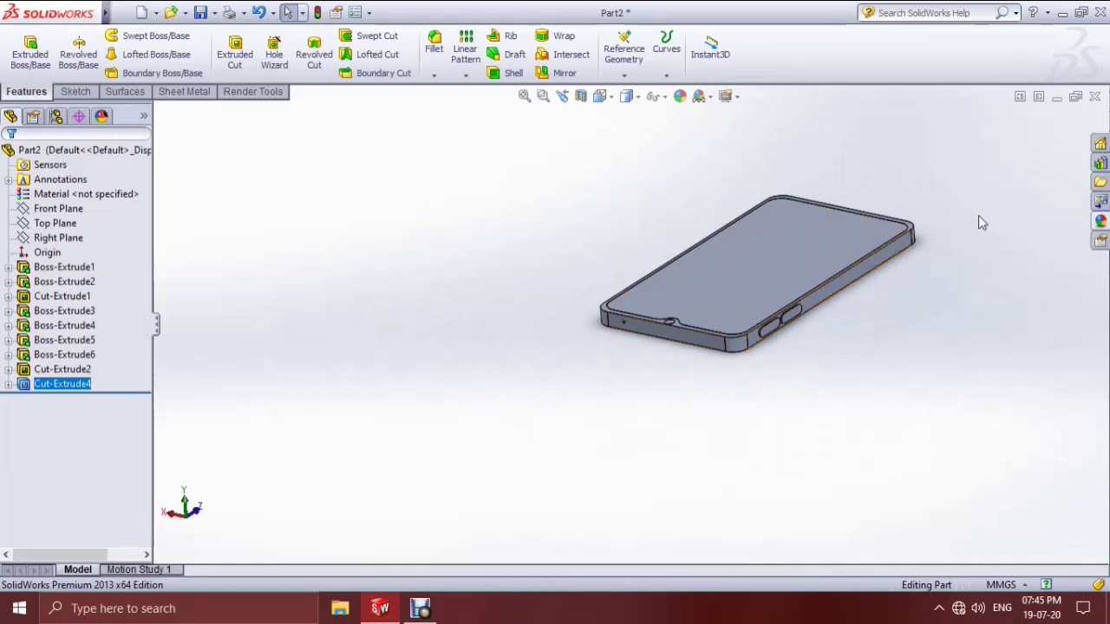
{"action": "middle_click_drag", "start_coordinate": [995, 208], "coordinate": [804, 320]}
{"action": "mouse_move", "coordinate": [972, 248]}
{"action": "middle_mouse_down"}
{"action": "mouse_move", "coordinate": [872, 347]}
{"action": "mouse_move", "coordinate": [858, 387]}
{"action": "middle_mouse_up"}
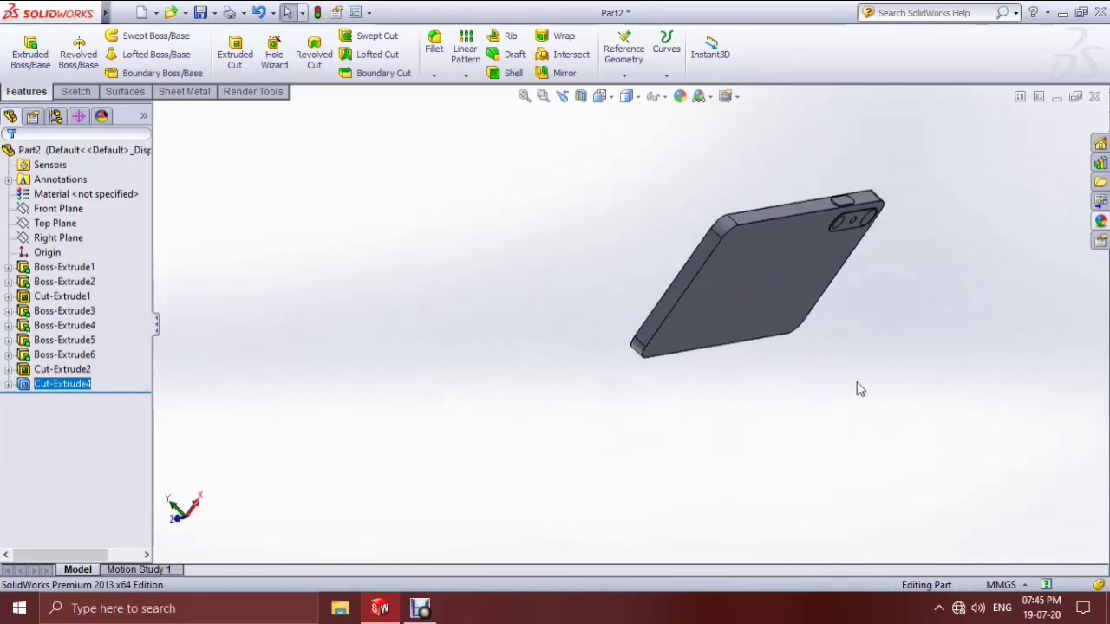
{"action": "scroll", "coordinate": [650, 283], "scroll_direction": "down", "scroll_amount": 3}
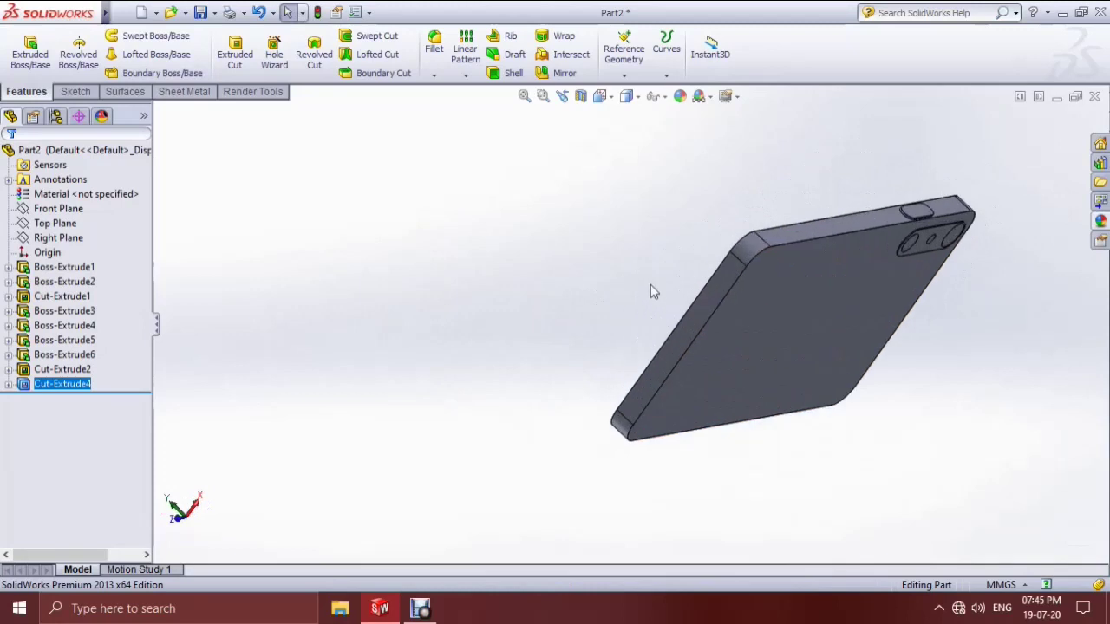
{"action": "mouse_move", "coordinate": [623, 285]}
{"action": "middle_mouse_down"}
{"action": "mouse_move", "coordinate": [734, 255]}
{"action": "mouse_move", "coordinate": [699, 259]}
{"action": "middle_mouse_up"}
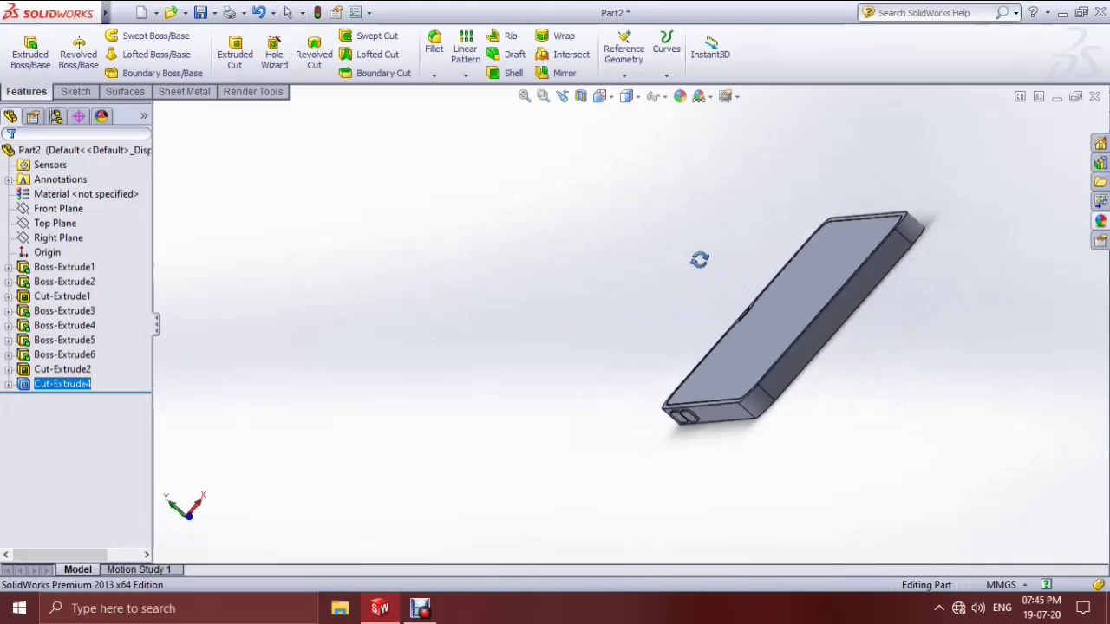
{"action": "left_click", "coordinate": [786, 369]}
{"action": "left_click", "coordinate": [850, 321]}
{"action": "left_click", "coordinate": [599, 96]}
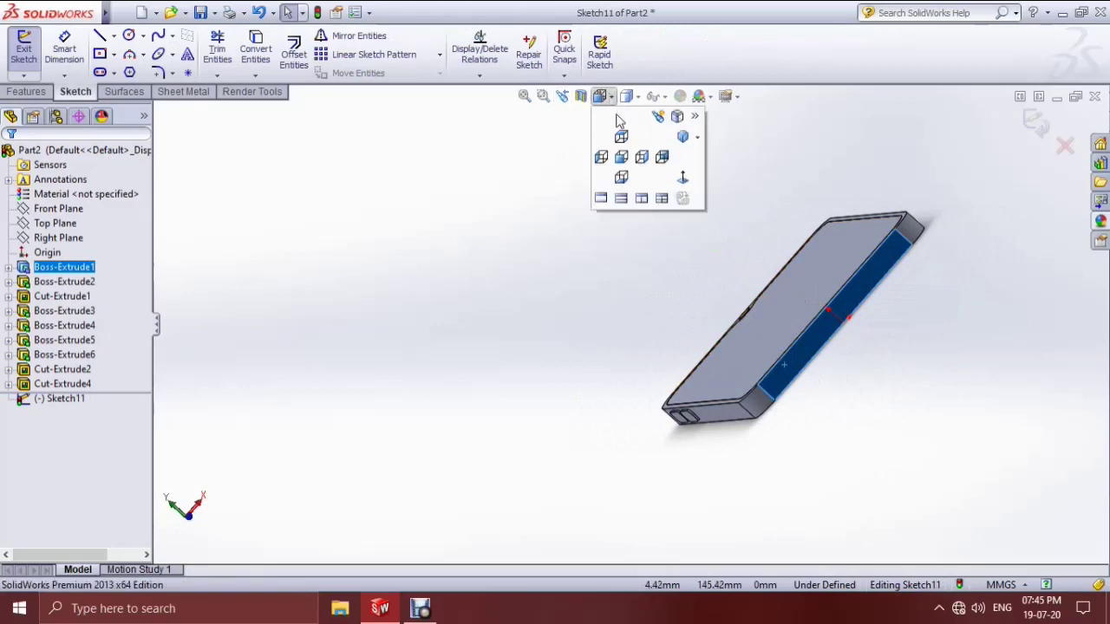
{"action": "left_click", "coordinate": [682, 177]}
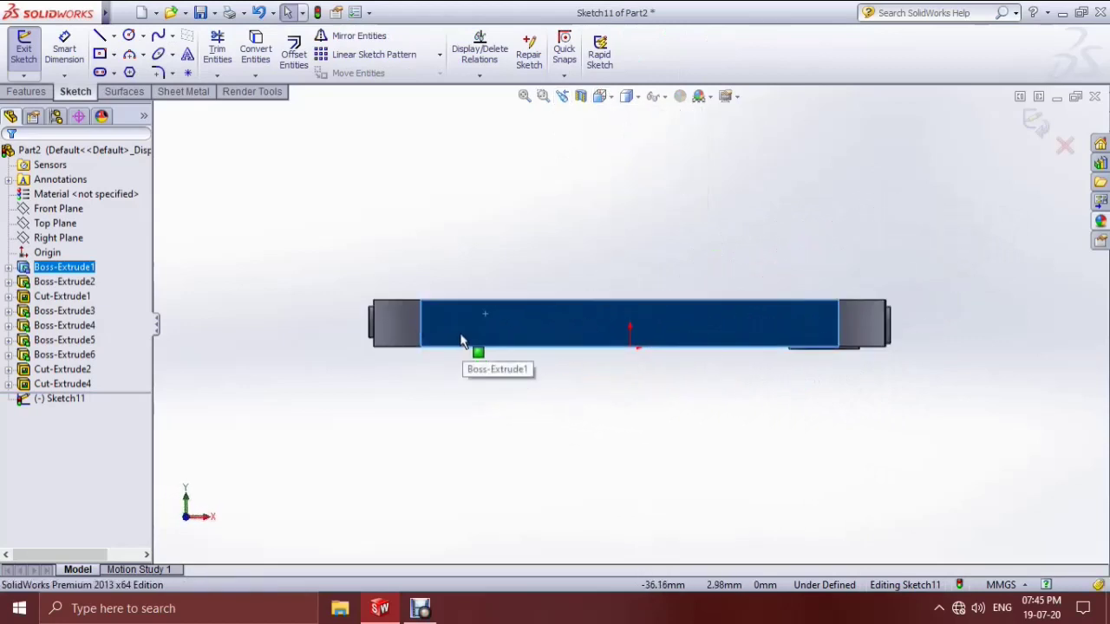
{"action": "scroll", "coordinate": [633, 342], "scroll_direction": "down", "scroll_amount": 2}
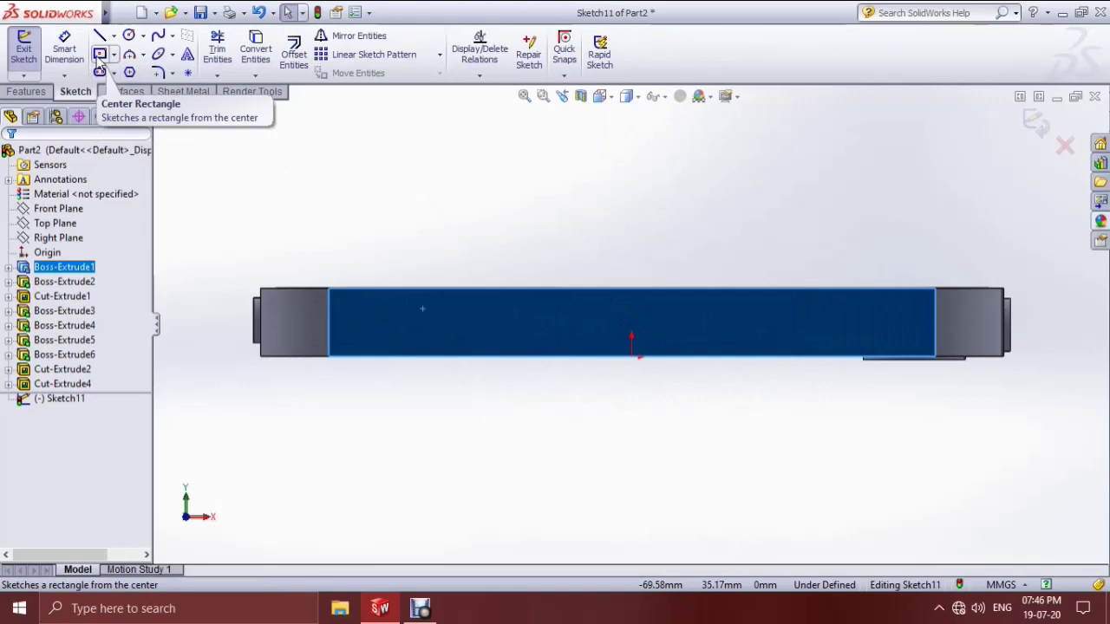
- Draw connected top horizontal, slanted, and bottom horizontal lines on the side face
{"action": "left_click", "coordinate": [99, 36]}
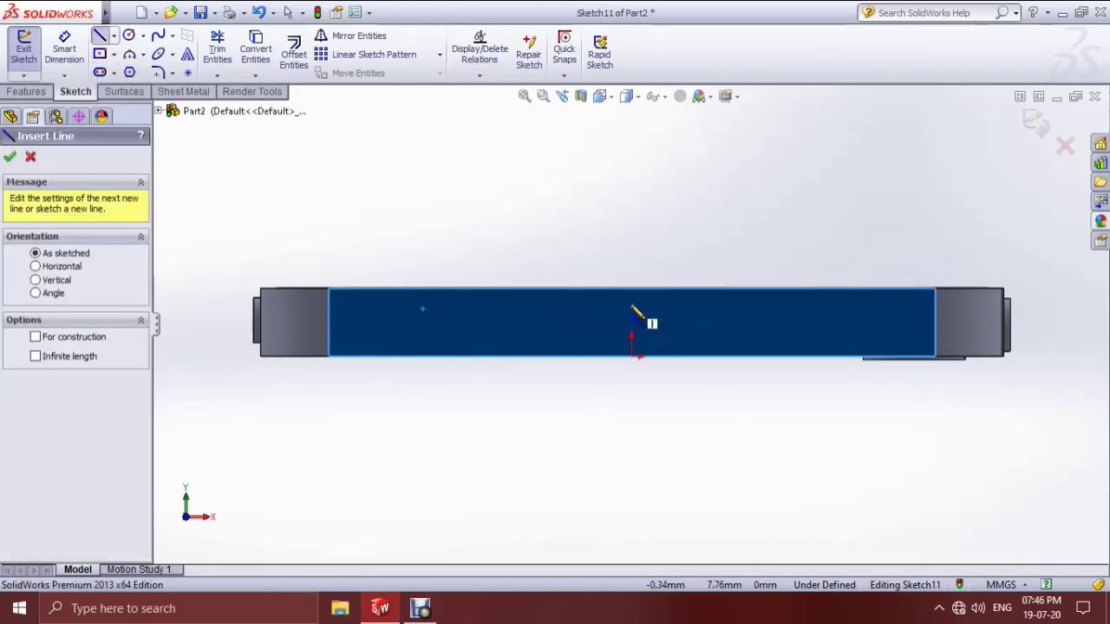
{"action": "left_click", "coordinate": [632, 307]}
{"action": "scroll", "coordinate": [590, 312], "scroll_direction": "down", "scroll_amount": 2}
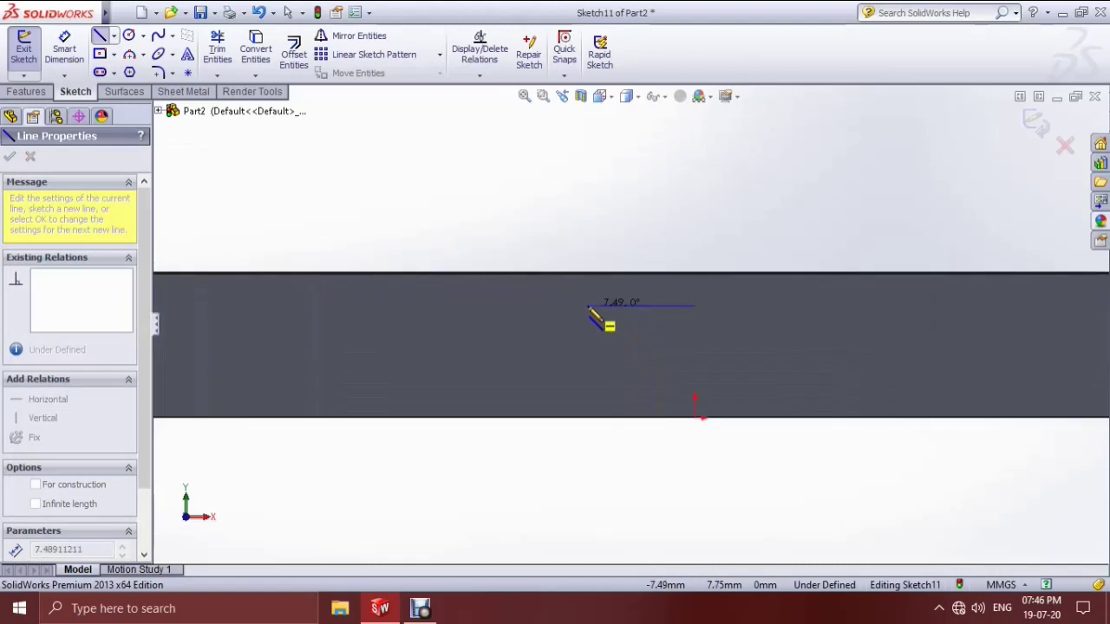
{"action": "left_click", "coordinate": [588, 307]}
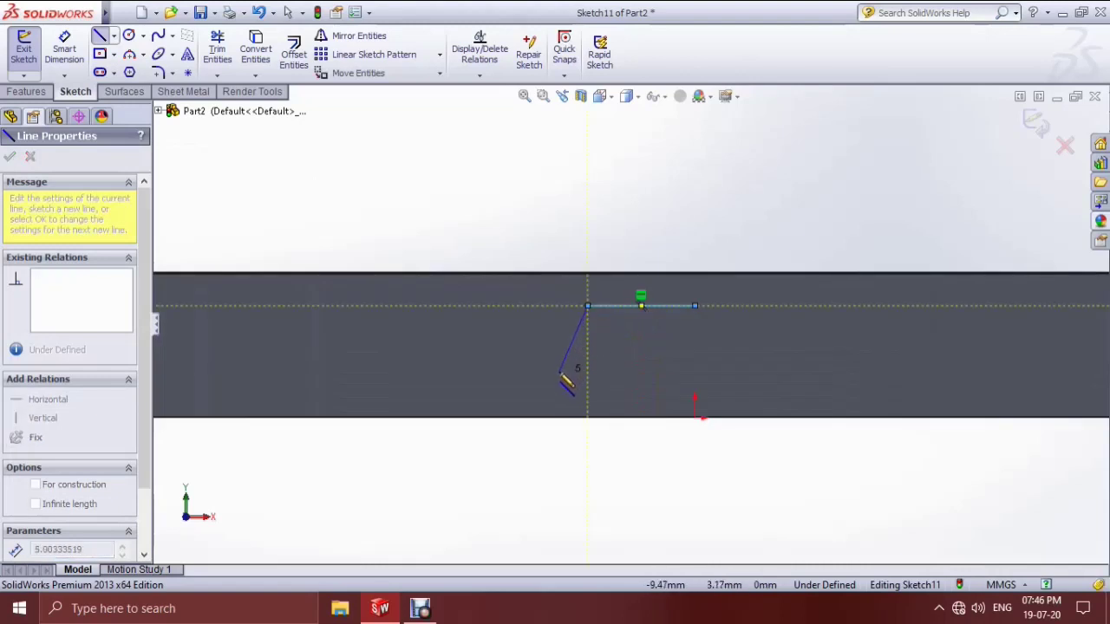
{"action": "scroll", "coordinate": [561, 373], "scroll_direction": "up", "scroll_amount": 1}
{"action": "left_click", "coordinate": [571, 365]}
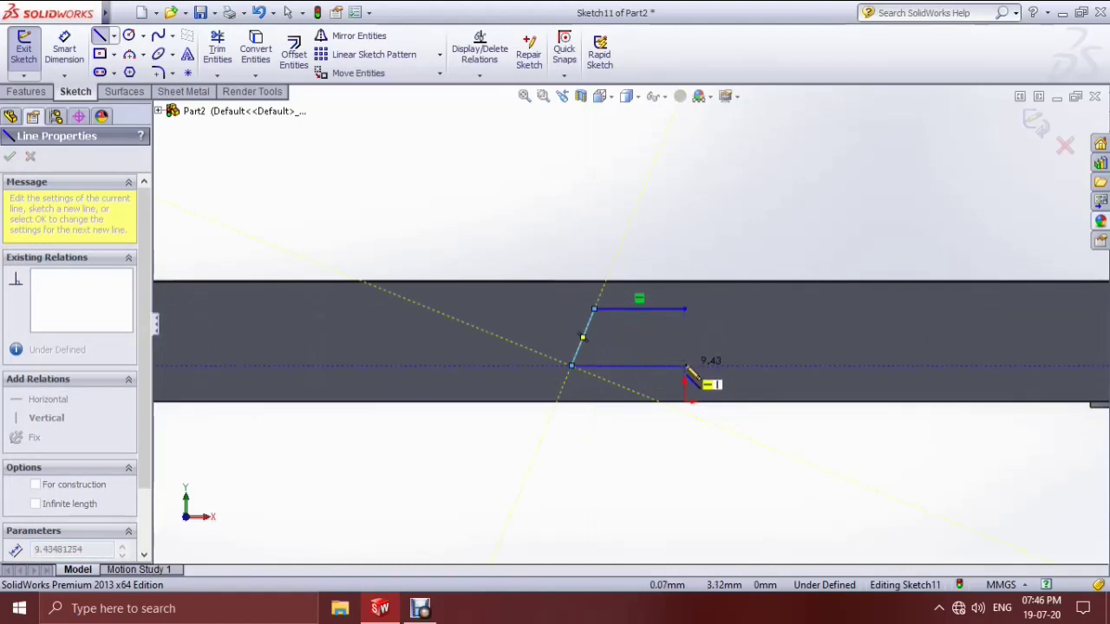
{"action": "left_click", "coordinate": [685, 366]}
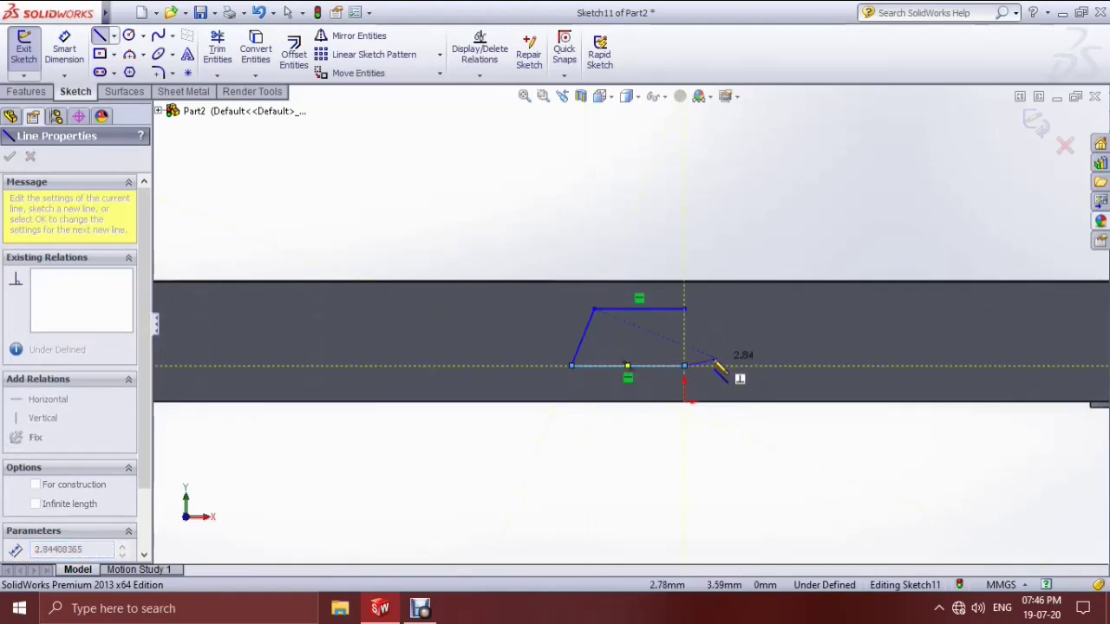
{"action": "key", "text": "Escape"}
{"action": "scroll", "coordinate": [614, 312], "scroll_direction": "down", "scroll_amount": 2}
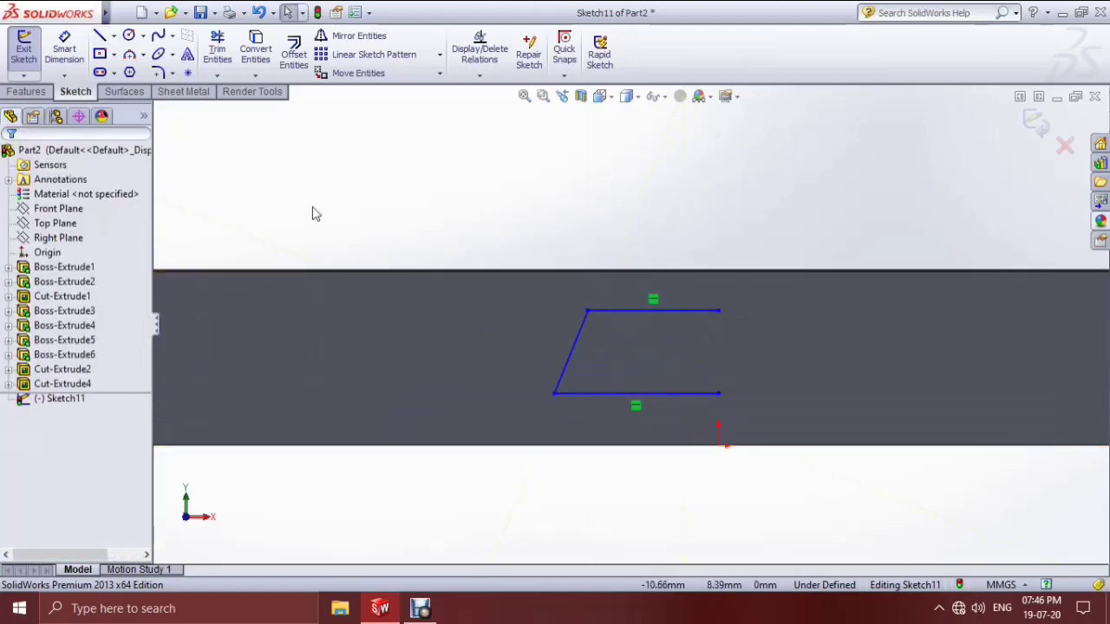
{"action": "left_click", "coordinate": [156, 73]}
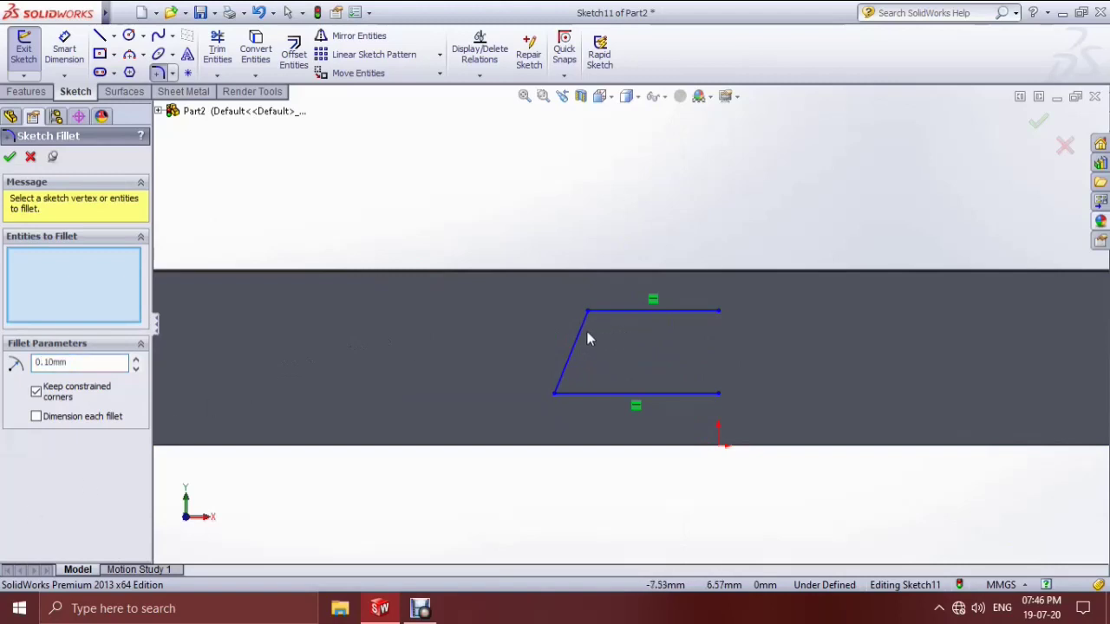
- Fillet the top-left corner and change its radius from R0.10 to 0.5 mm
{"action": "left_click", "coordinate": [610, 312]}
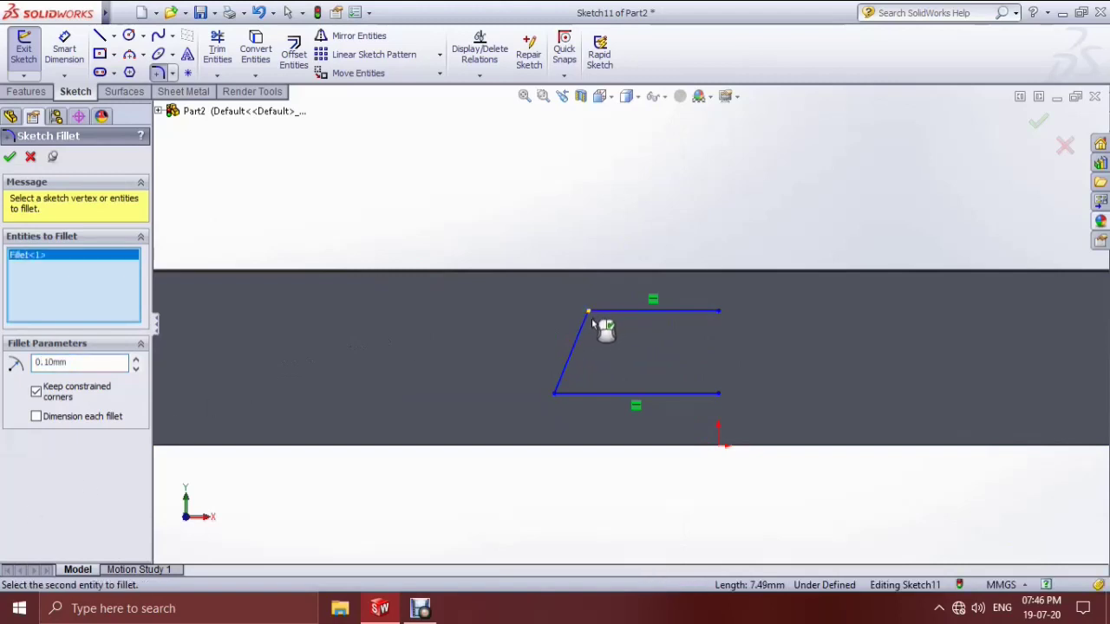
{"action": "left_click", "coordinate": [10, 157]}
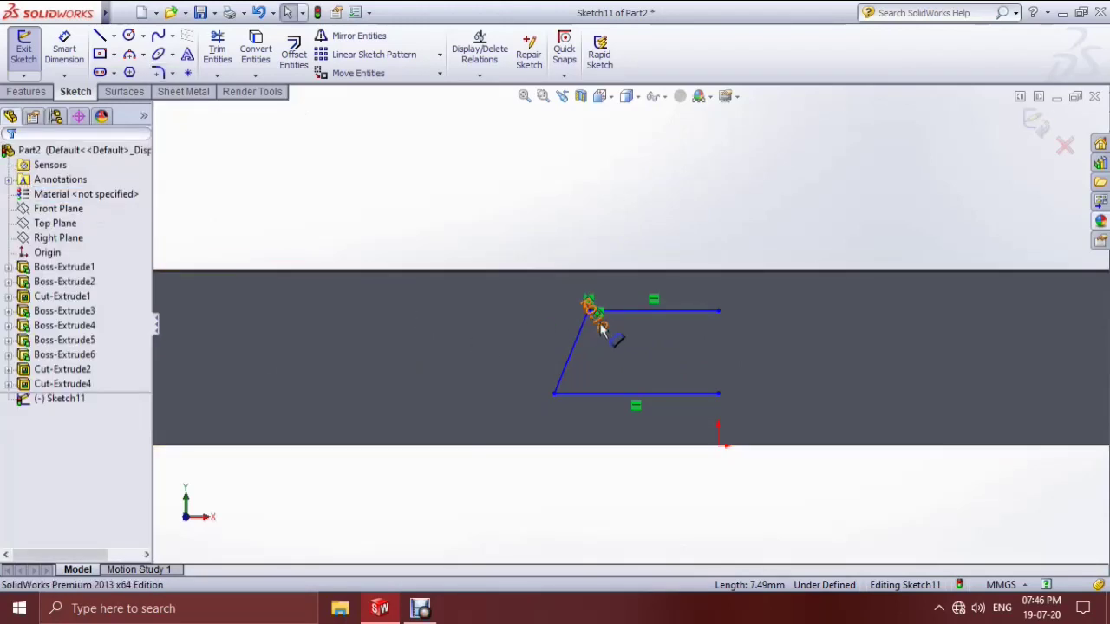
{"action": "scroll", "coordinate": [579, 294], "scroll_direction": "down", "scroll_amount": 5}
{"action": "scroll", "coordinate": [577, 291], "scroll_direction": "down", "scroll_amount": 3}
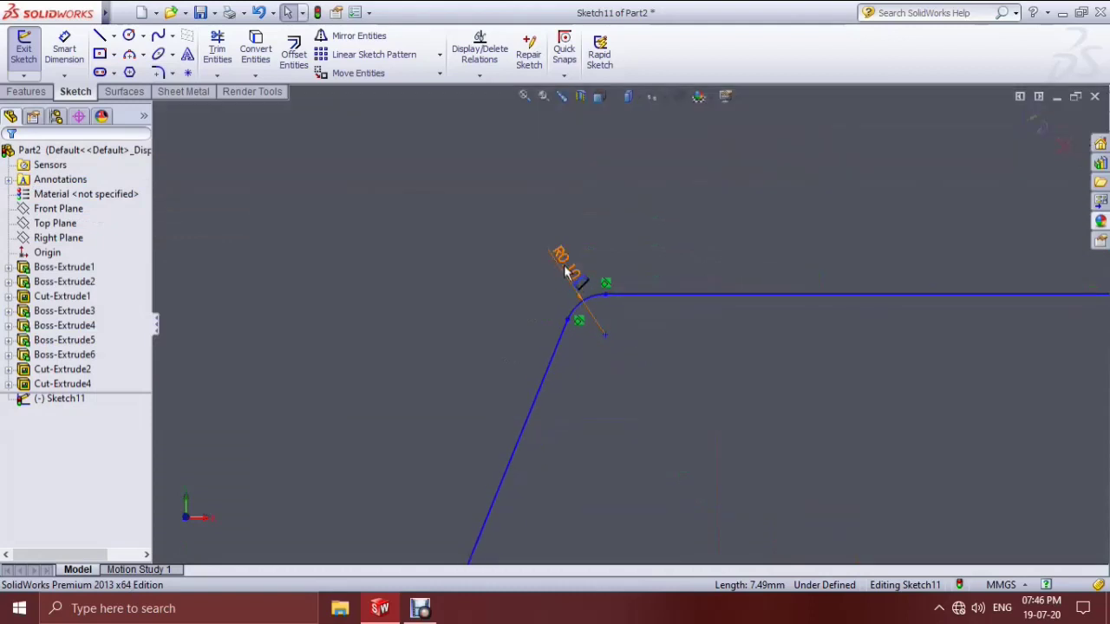
{"action": "double_click", "coordinate": [564, 271]}
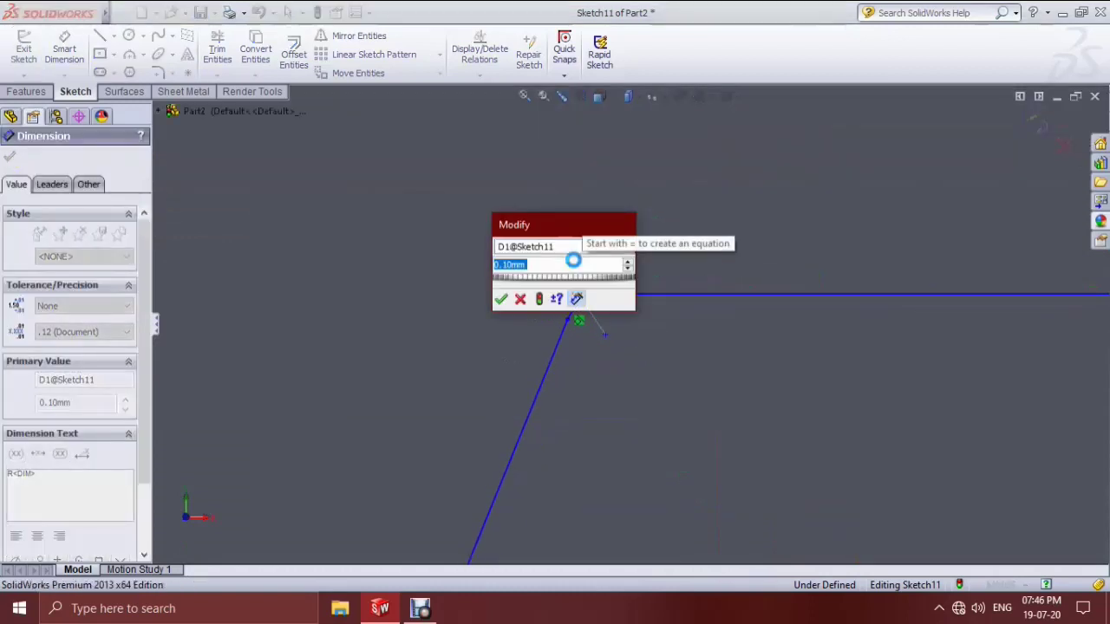
{"action": "type", "text": "0.5"}
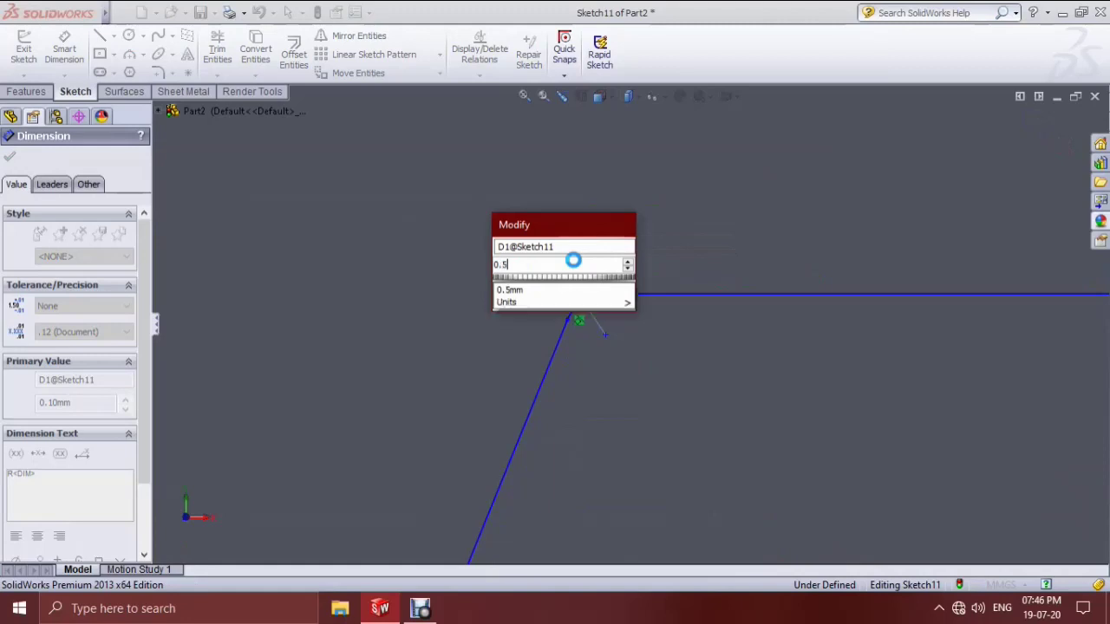
{"action": "key", "text": "Return"}
{"action": "scroll", "coordinate": [641, 287], "scroll_direction": "up", "scroll_amount": 2}
{"action": "scroll", "coordinate": [685, 308], "scroll_direction": "up", "scroll_amount": 2}
{"action": "scroll", "coordinate": [637, 325], "scroll_direction": "down", "scroll_amount": 1}
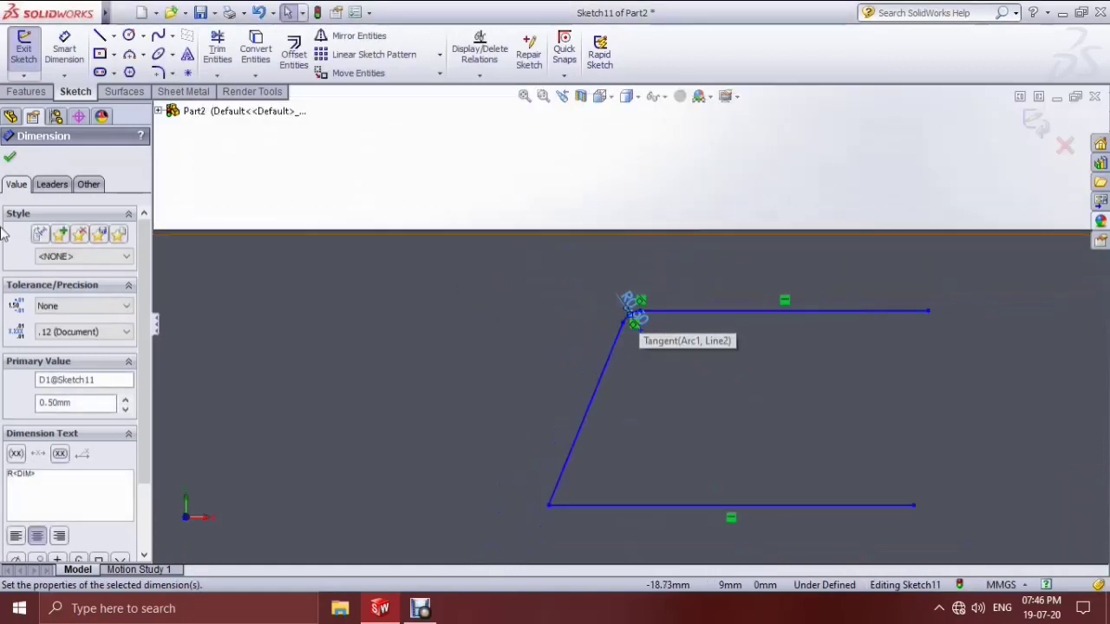
{"action": "left_click", "coordinate": [9, 156]}
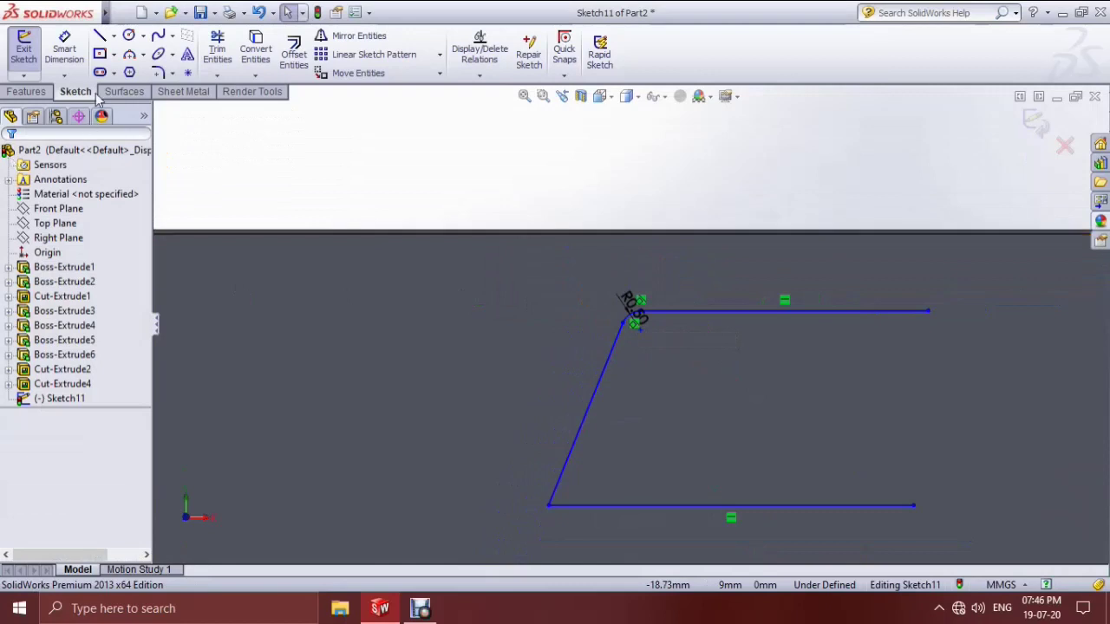
- Add a 0.5 mm fillet where the slanted line meets the bottom line
{"action": "left_click", "coordinate": [158, 72]}
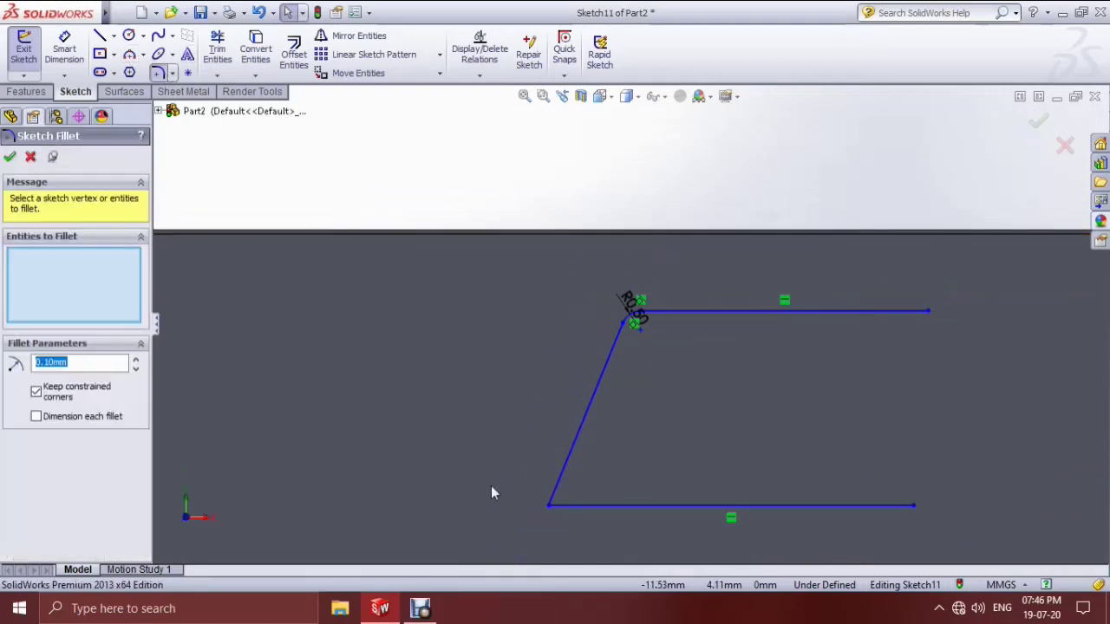
{"action": "left_click", "coordinate": [559, 490]}
{"action": "left_click", "coordinate": [583, 506]}
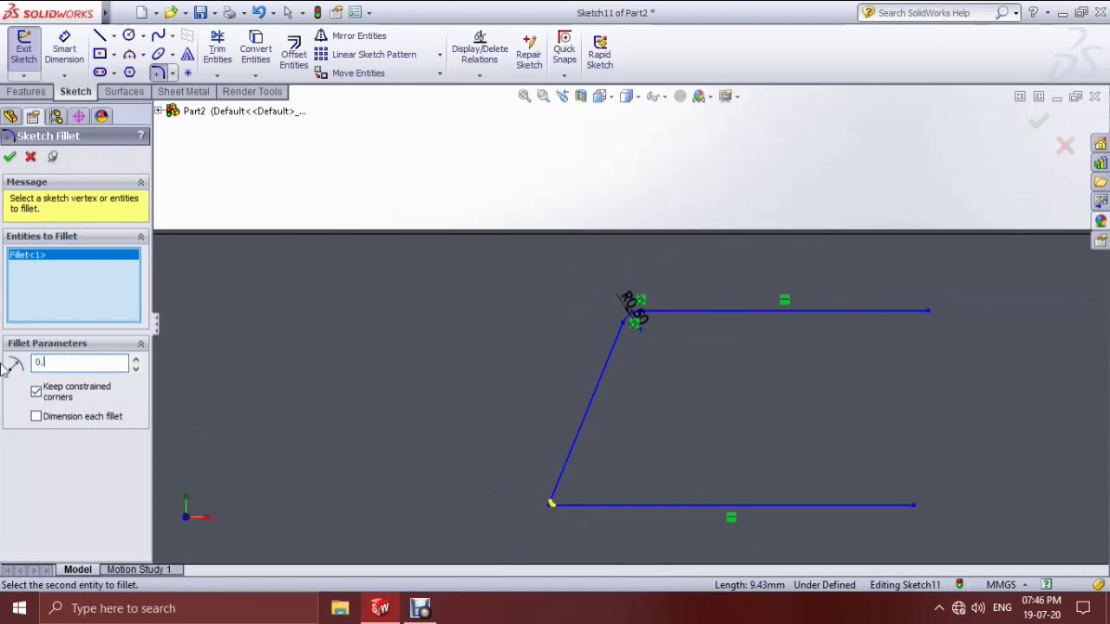
{"action": "key", "text": "Return"}
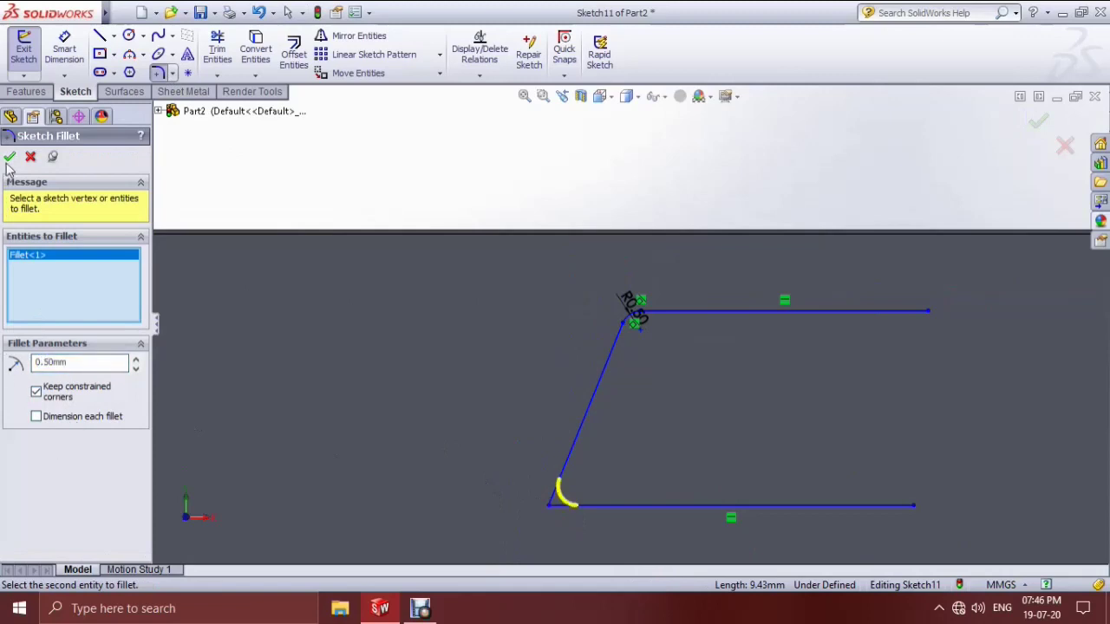
{"action": "left_click", "coordinate": [10, 157]}
{"action": "scroll", "coordinate": [613, 321], "scroll_direction": "up", "scroll_amount": 3}
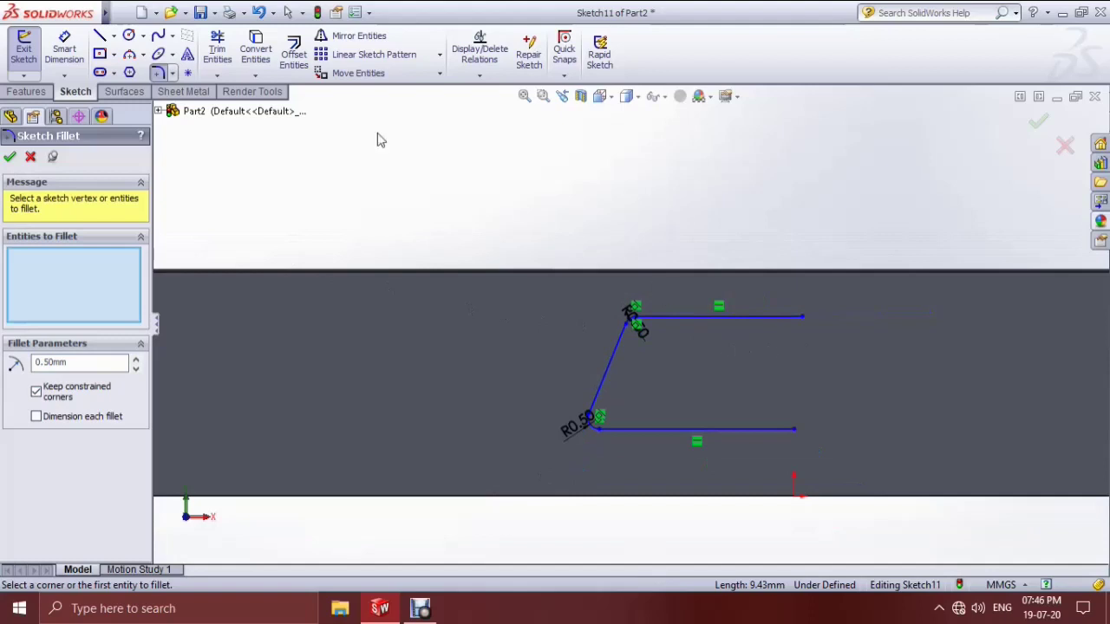
{"action": "left_click", "coordinate": [103, 38]}
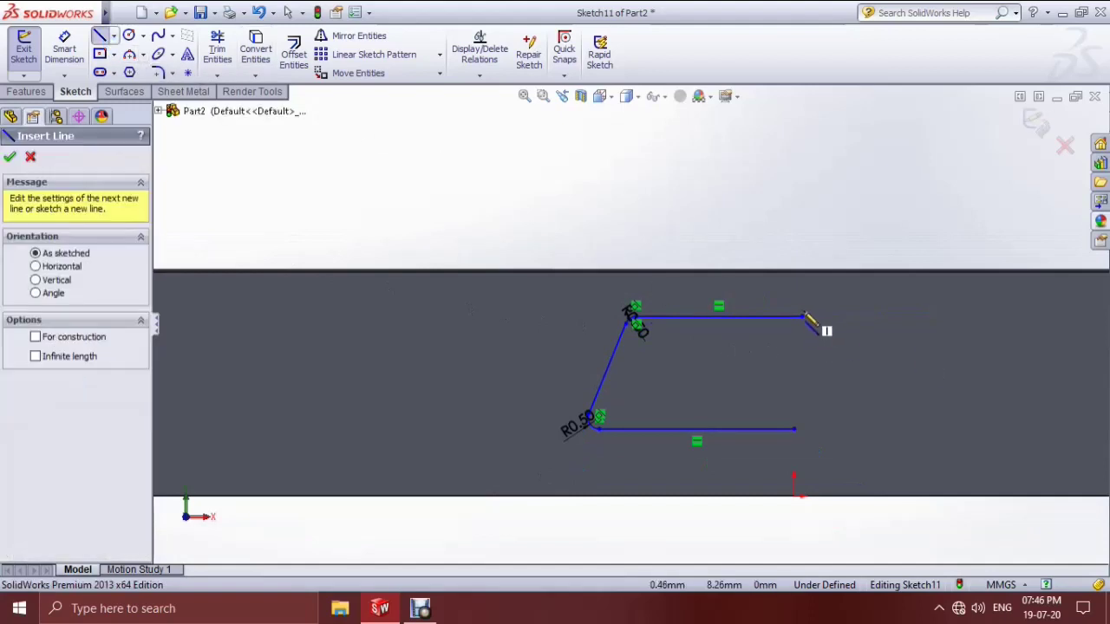
- Draw a vertical line from the top line's right end and join the bottom line to it
{"action": "left_click", "coordinate": [802, 318]}
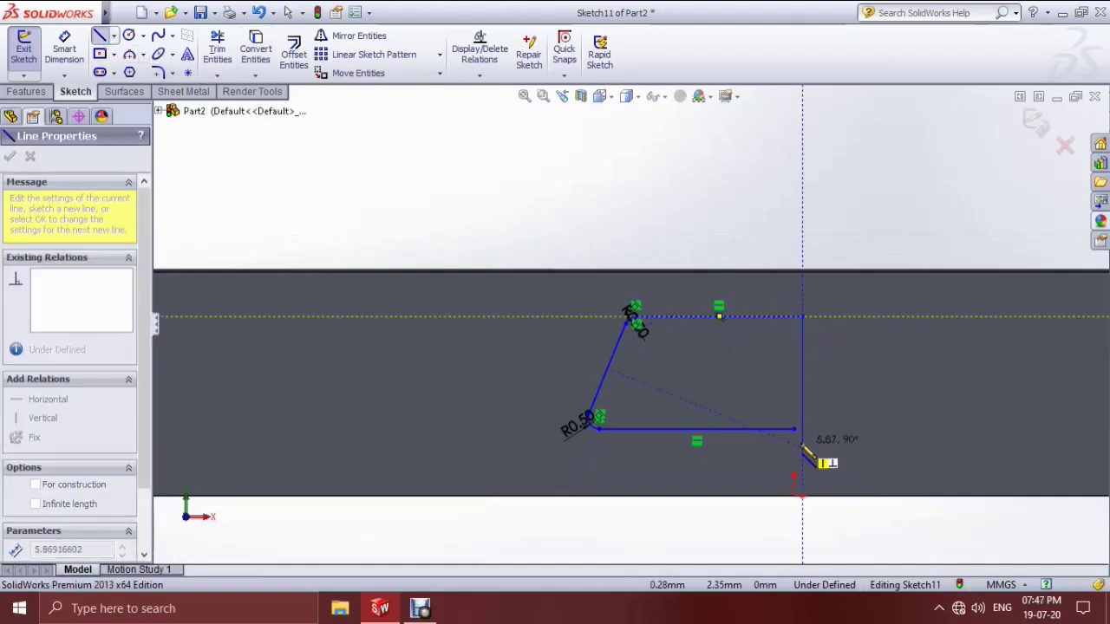
{"action": "left_click", "coordinate": [803, 448]}
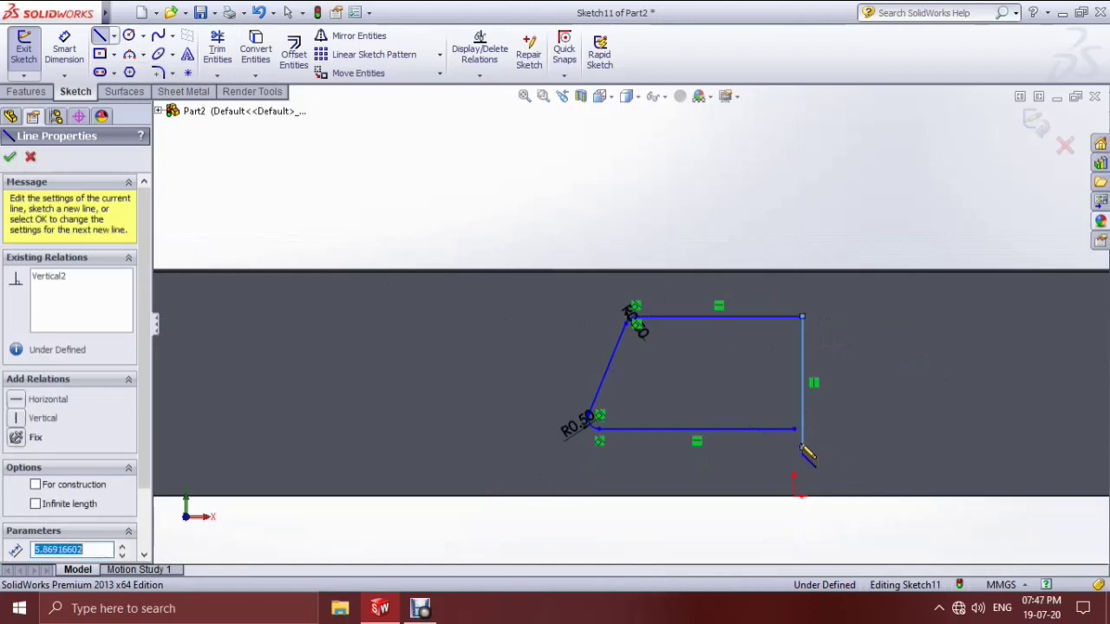
{"action": "scroll", "coordinate": [838, 454], "scroll_direction": "down", "scroll_amount": 2}
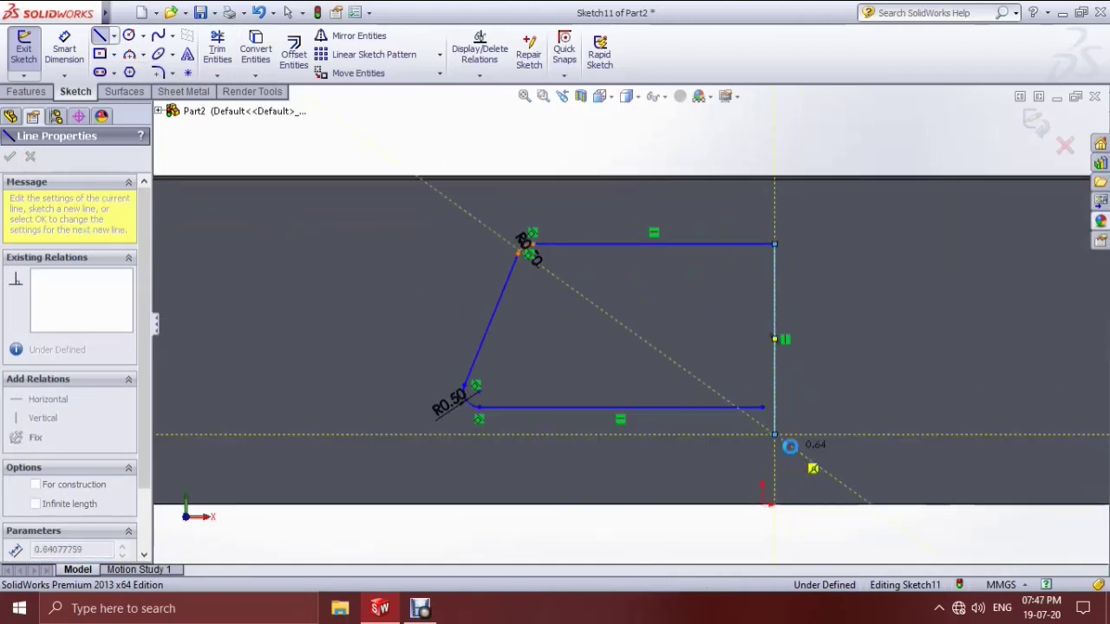
{"action": "key", "text": "Escape"}
{"action": "scroll", "coordinate": [756, 419], "scroll_direction": "down", "scroll_amount": 3}
{"action": "left_click", "coordinate": [762, 381]}
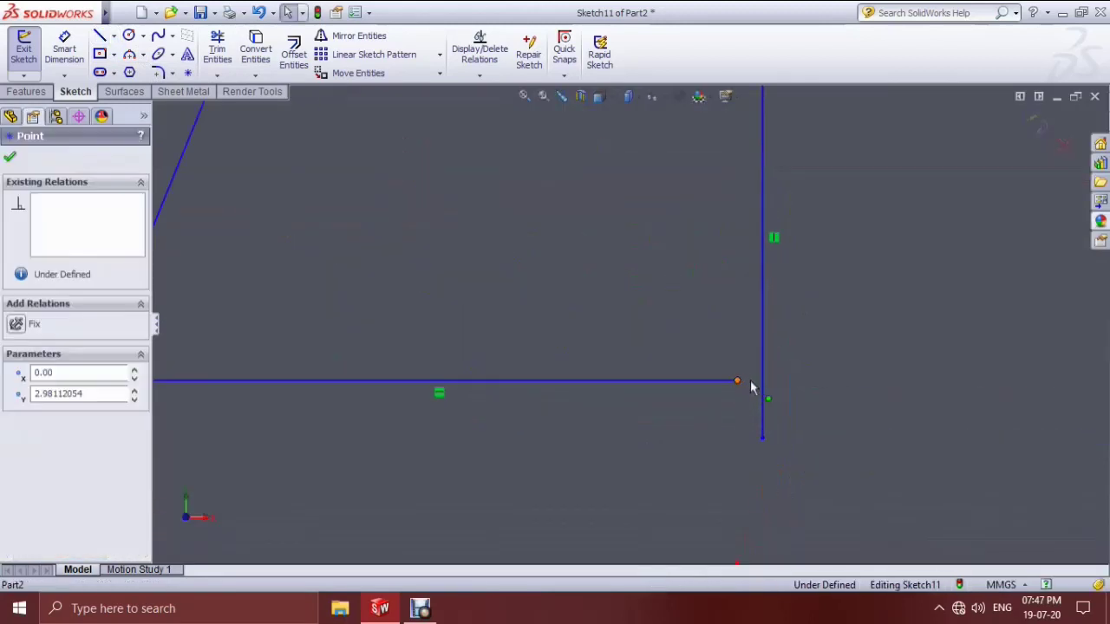
{"action": "left_click_drag", "start_coordinate": [761, 387], "coordinate": [761, 387]}
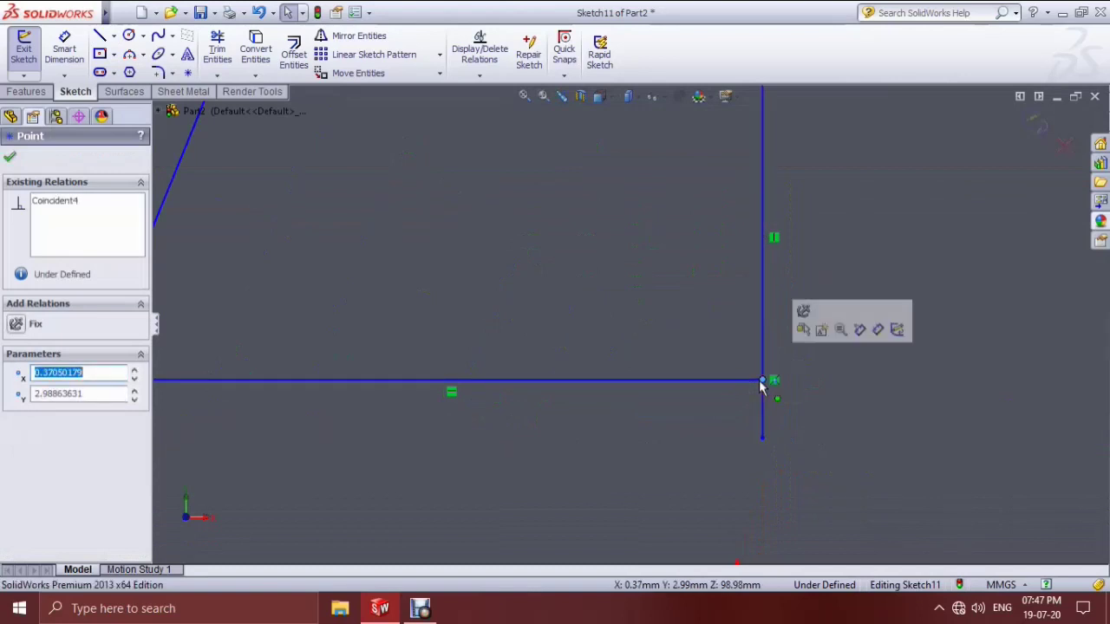
{"action": "scroll", "coordinate": [803, 401], "scroll_direction": "up", "scroll_amount": 3}
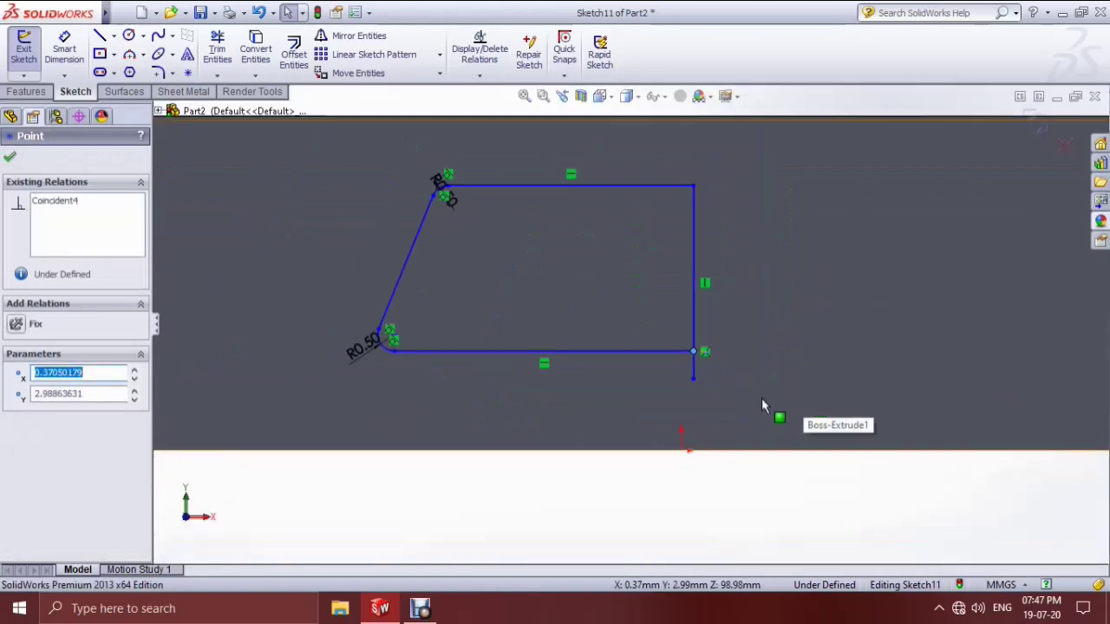
{"action": "left_click", "coordinate": [13, 159]}
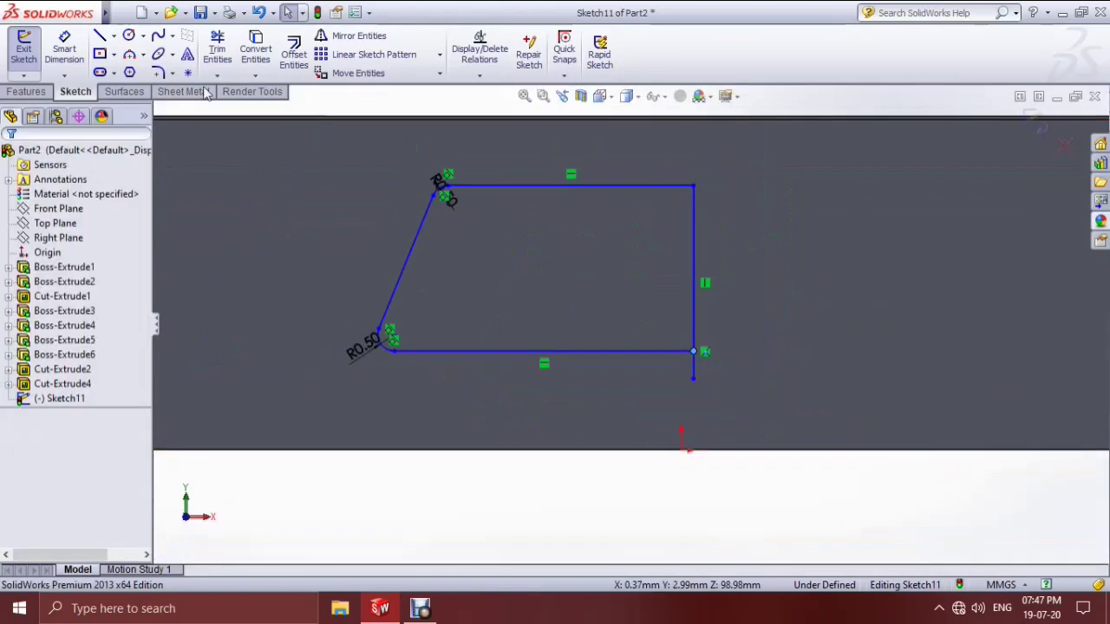
- Select the slanted line, both fillet arcs, and the top and bottom lines for mirroring
{"action": "left_click", "coordinate": [365, 41]}
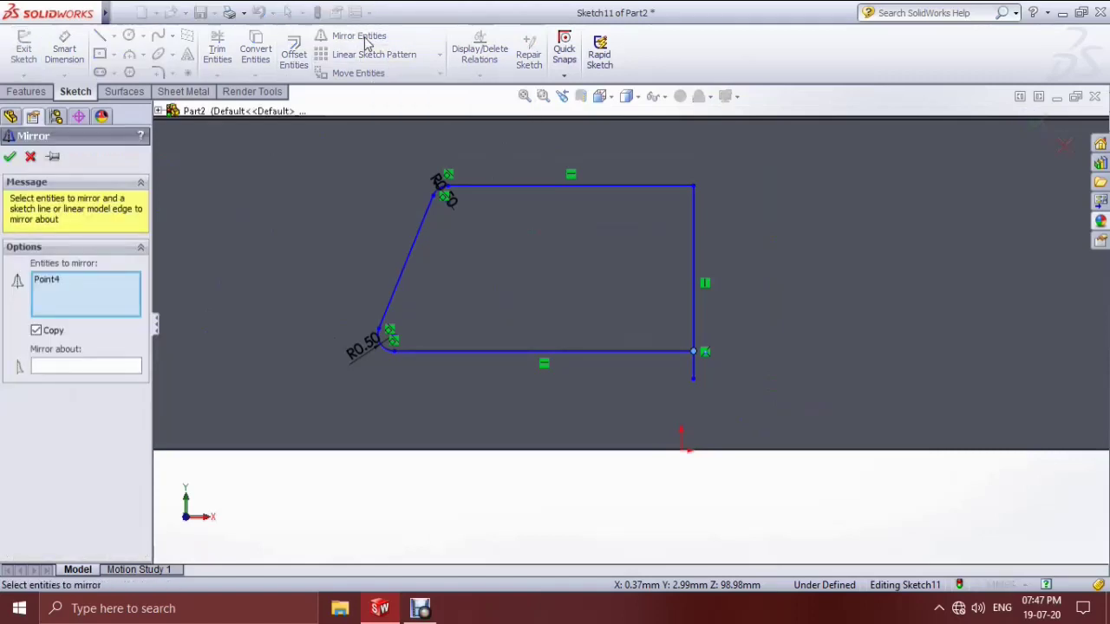
{"action": "right_click", "coordinate": [44, 295]}
{"action": "left_click", "coordinate": [84, 300]}
{"action": "left_click", "coordinate": [427, 226]}
{"action": "scroll", "coordinate": [495, 239], "scroll_direction": "down", "scroll_amount": 3}
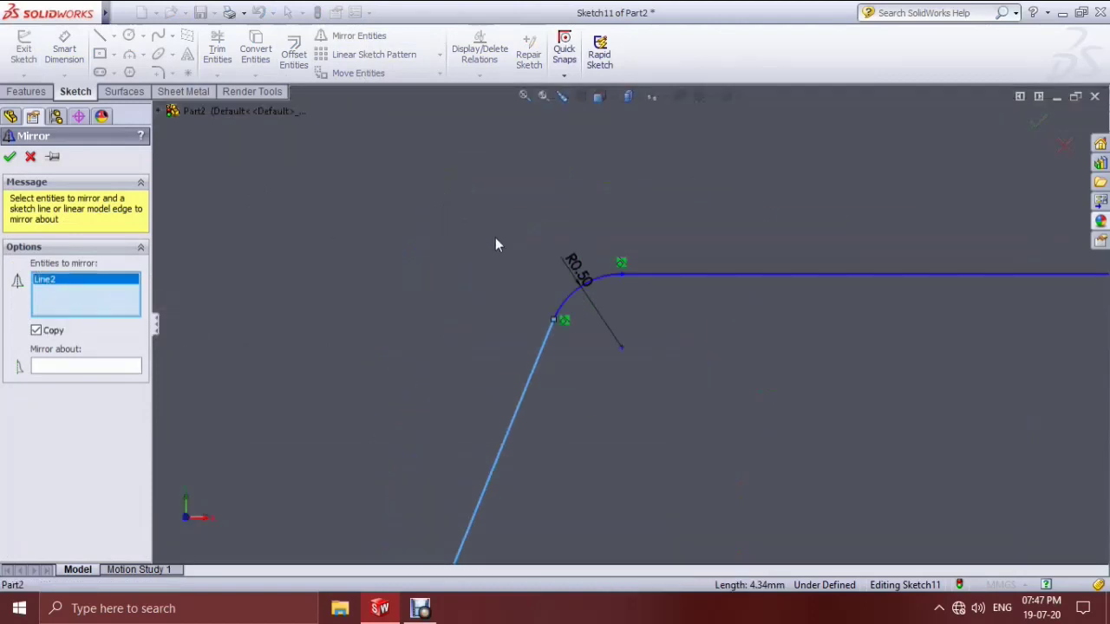
{"action": "left_click", "coordinate": [570, 304]}
{"action": "left_click", "coordinate": [650, 275]}
{"action": "scroll", "coordinate": [650, 275], "scroll_direction": "up", "scroll_amount": 3}
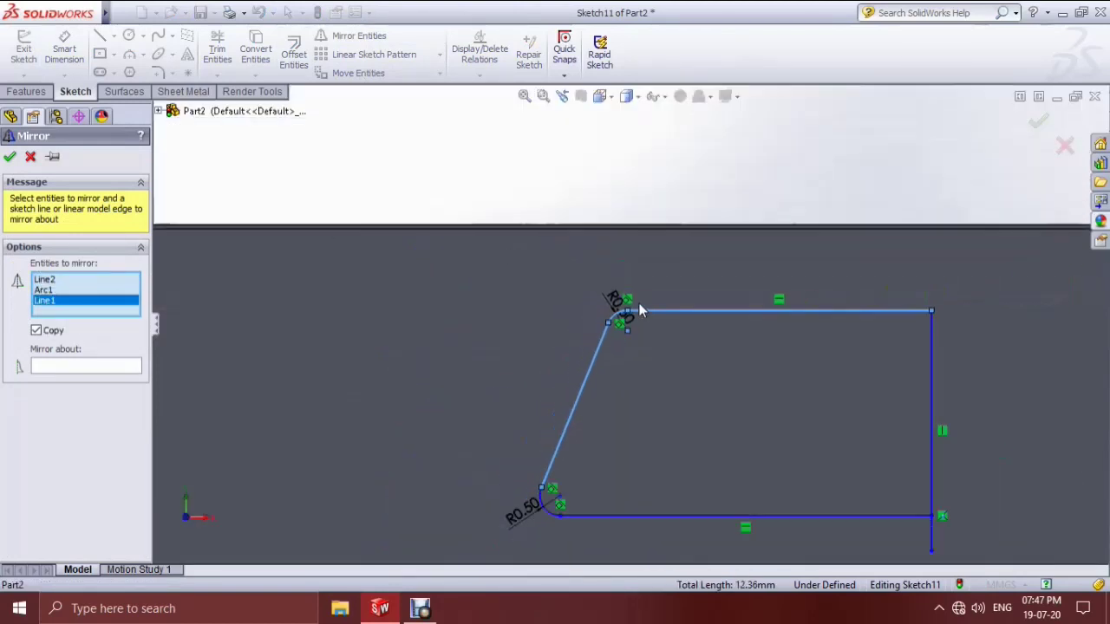
{"action": "scroll", "coordinate": [604, 473], "scroll_direction": "down", "scroll_amount": 3}
{"action": "left_click", "coordinate": [552, 408]}
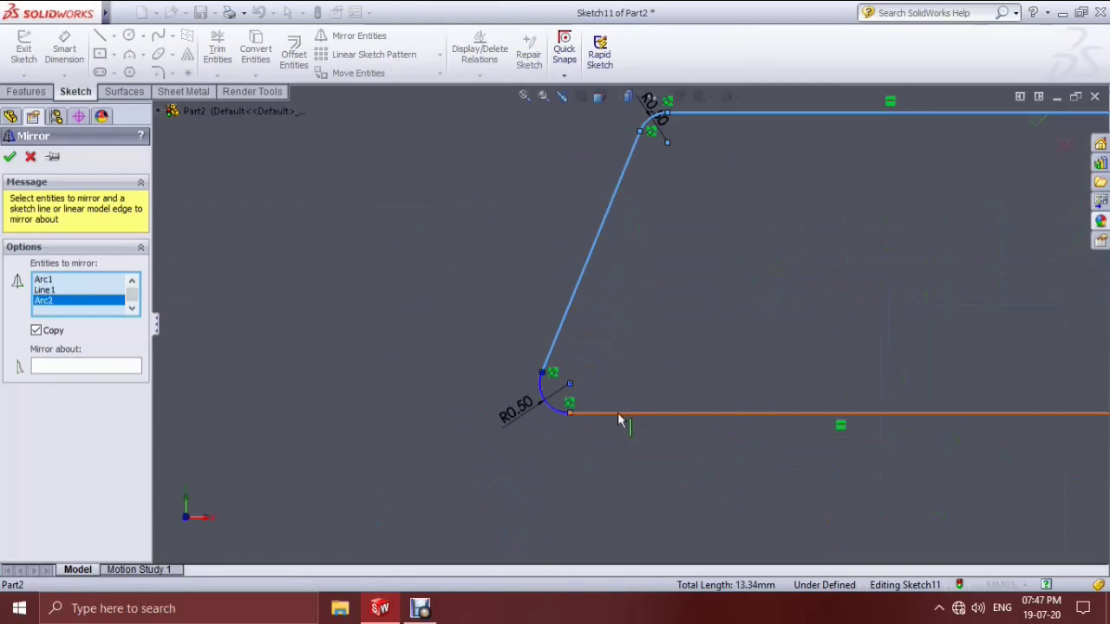
{"action": "left_click", "coordinate": [622, 416]}
{"action": "scroll", "coordinate": [622, 417], "scroll_direction": "up", "scroll_amount": 4}
- Mirror the selected entities about the vertical line
{"action": "left_click", "coordinate": [49, 367]}
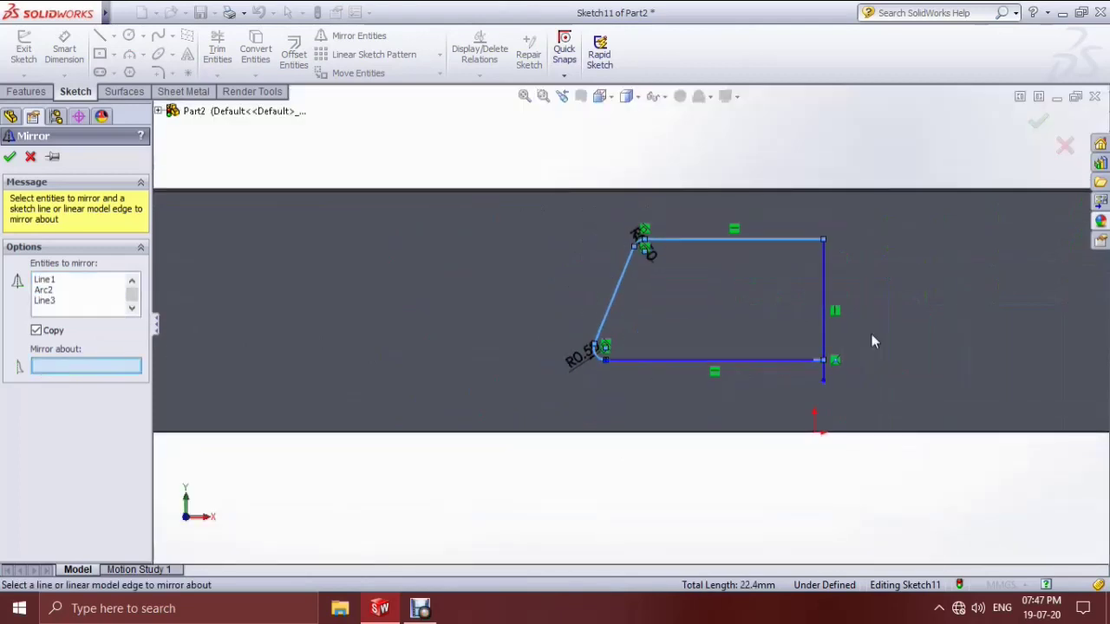
{"action": "left_click", "coordinate": [824, 299]}
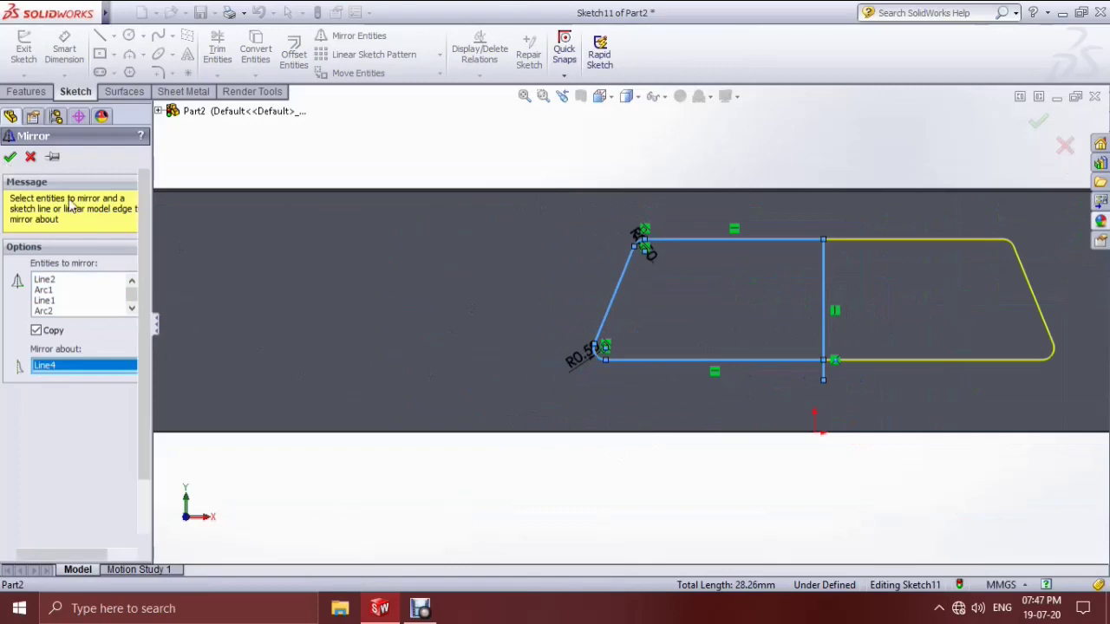
{"action": "left_click", "coordinate": [9, 157]}
{"action": "scroll", "coordinate": [748, 318], "scroll_direction": "up", "scroll_amount": 3}
{"action": "scroll", "coordinate": [558, 364], "scroll_direction": "down", "scroll_amount": 5}
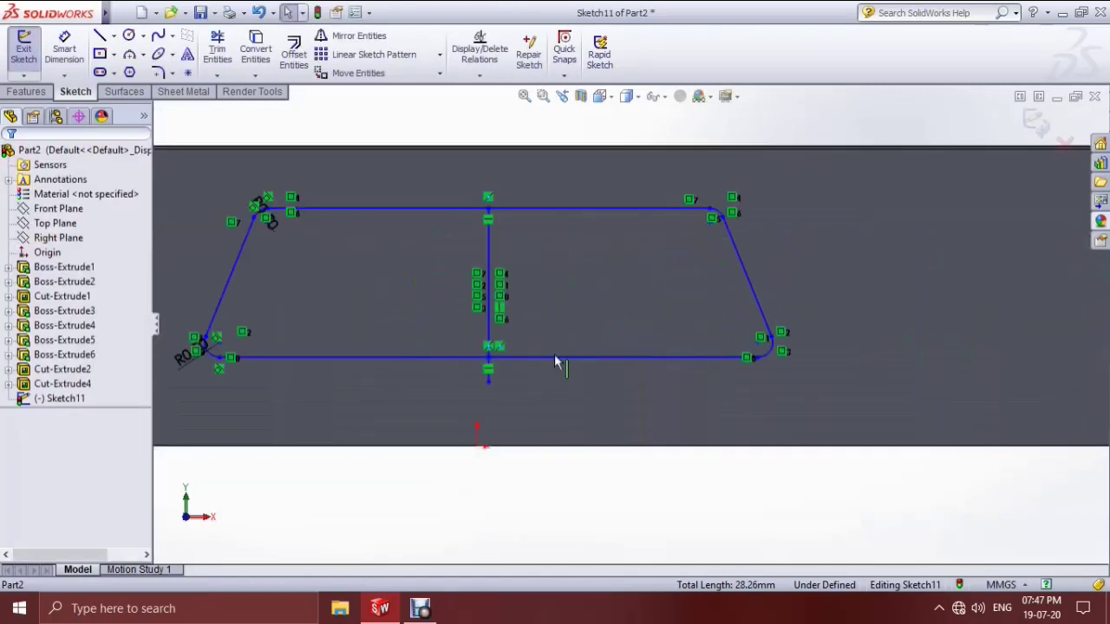
- Deselect the vertical line and orbit to a tilted 3D view of the phone
{"action": "left_click", "coordinate": [489, 338]}
{"action": "left_click", "coordinate": [593, 326]}
{"action": "scroll", "coordinate": [607, 317], "scroll_direction": "up", "scroll_amount": 4}
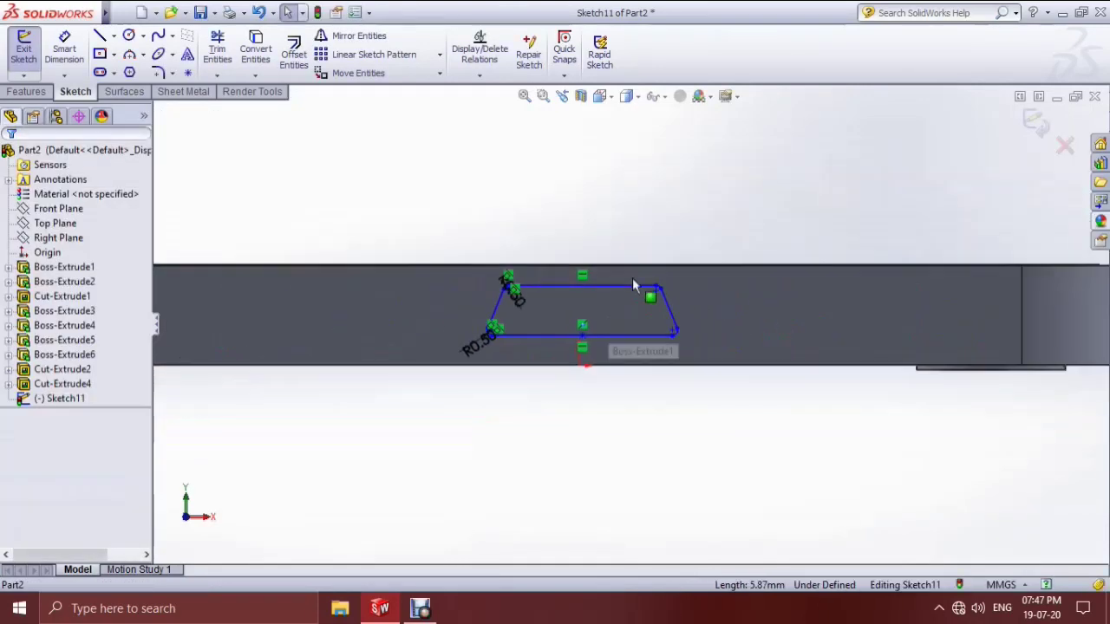
{"action": "middle_click_drag", "start_coordinate": [700, 217], "coordinate": [579, 365]}
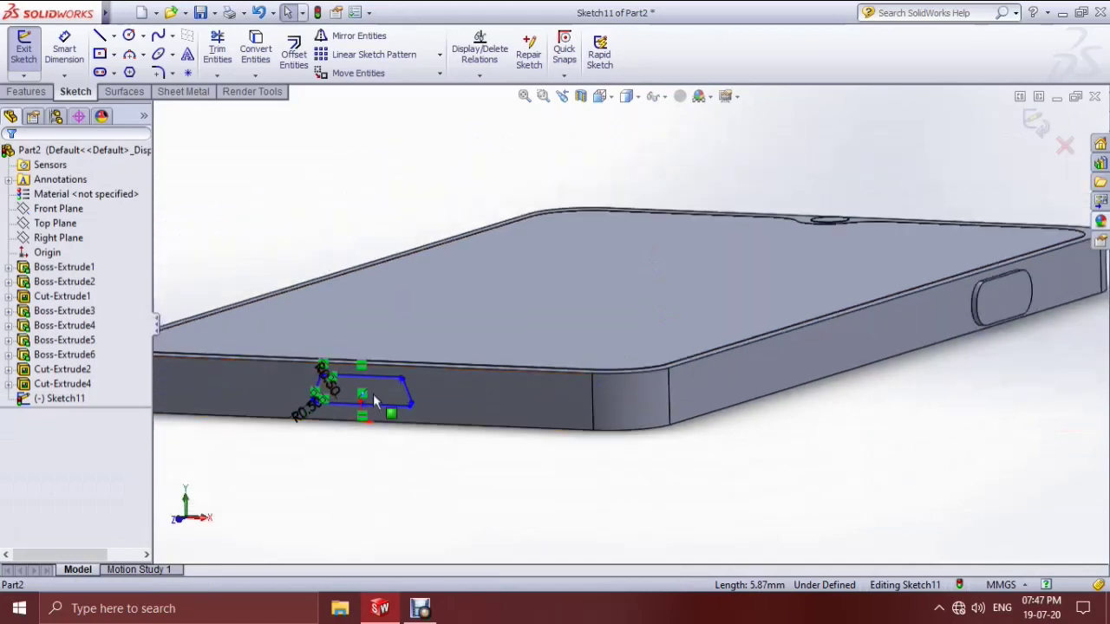
- Cut the trapezoid port profile 4 mm deep as Cut-Extrude5
{"action": "left_click", "coordinate": [49, 91]}
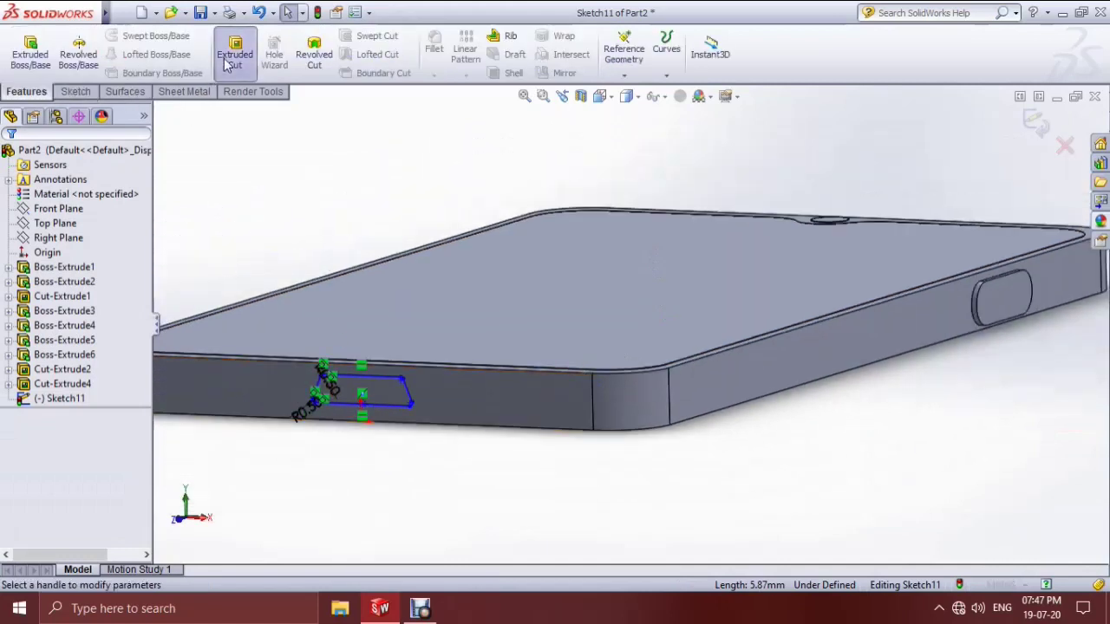
{"action": "left_click", "coordinate": [227, 65]}
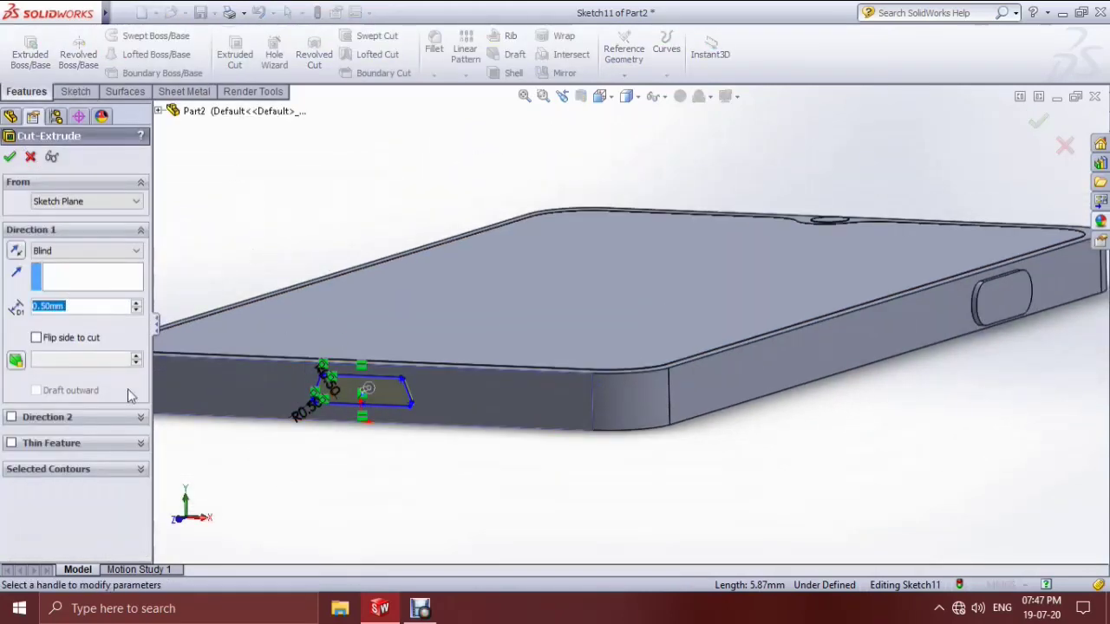
{"action": "type", "text": "1"}
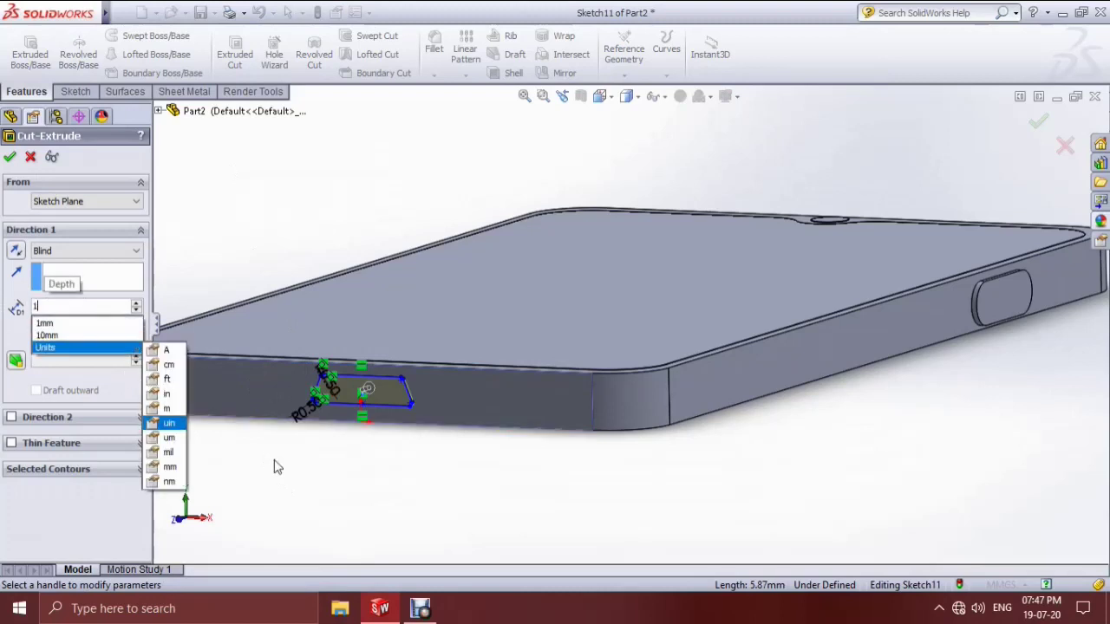
{"action": "key", "text": "Return"}
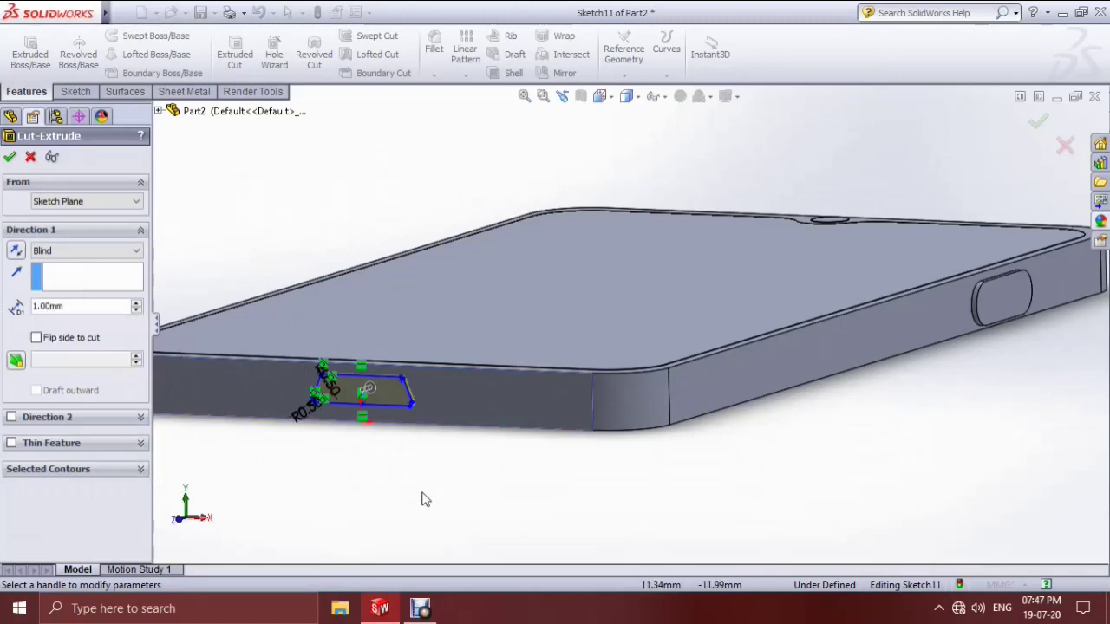
{"action": "type", "text": "4"}
{"action": "key", "text": "Return"}
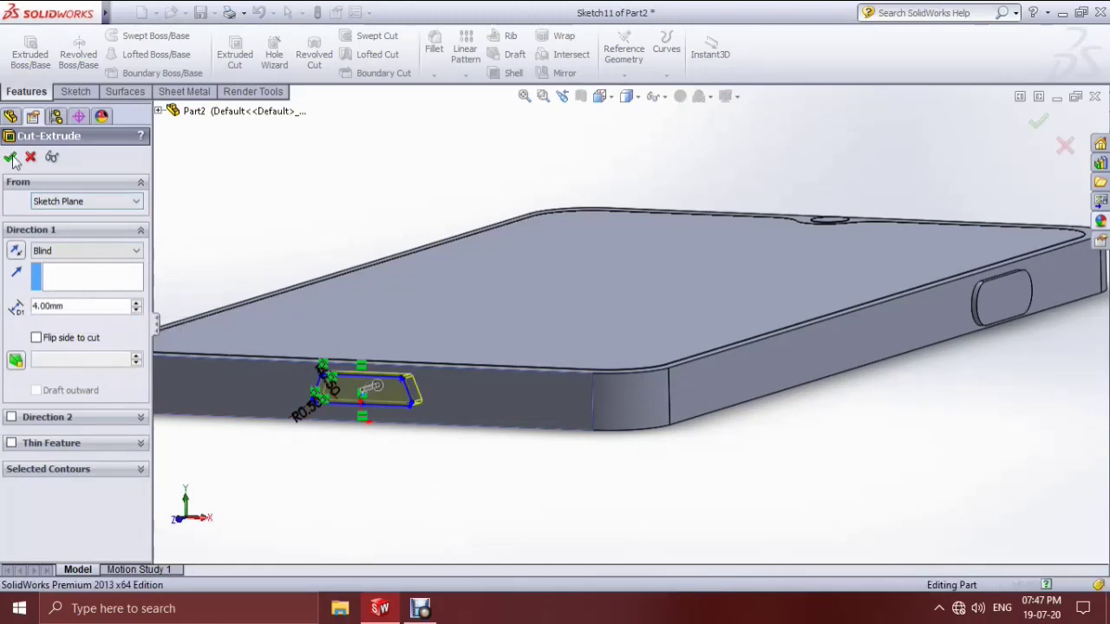
{"action": "left_click", "coordinate": [11, 159]}
{"action": "key", "text": "f"}
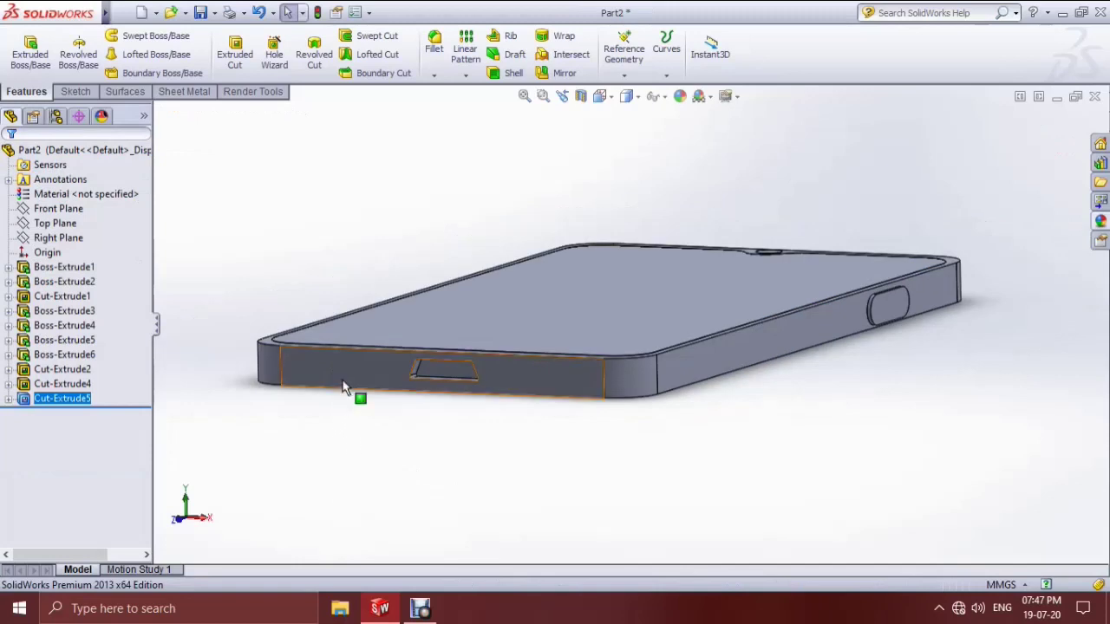
{"action": "left_click", "coordinate": [347, 375]}
- Start a sketch on the phone's bottom face, viewed normal to it
{"action": "left_click", "coordinate": [413, 326]}
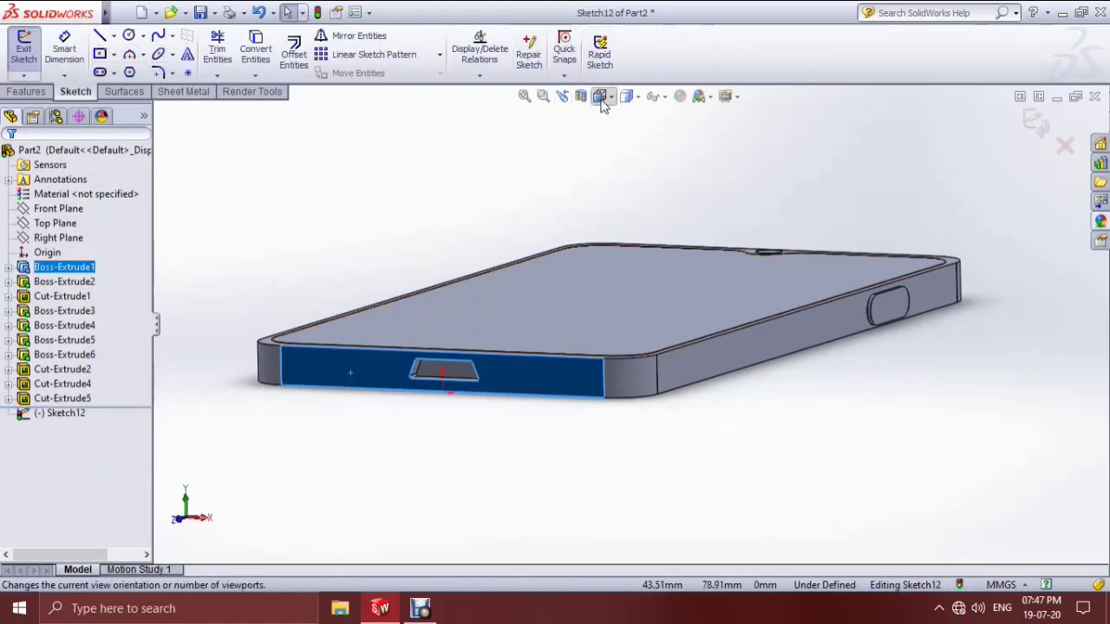
{"action": "left_click", "coordinate": [613, 97]}
{"action": "left_click", "coordinate": [689, 180]}
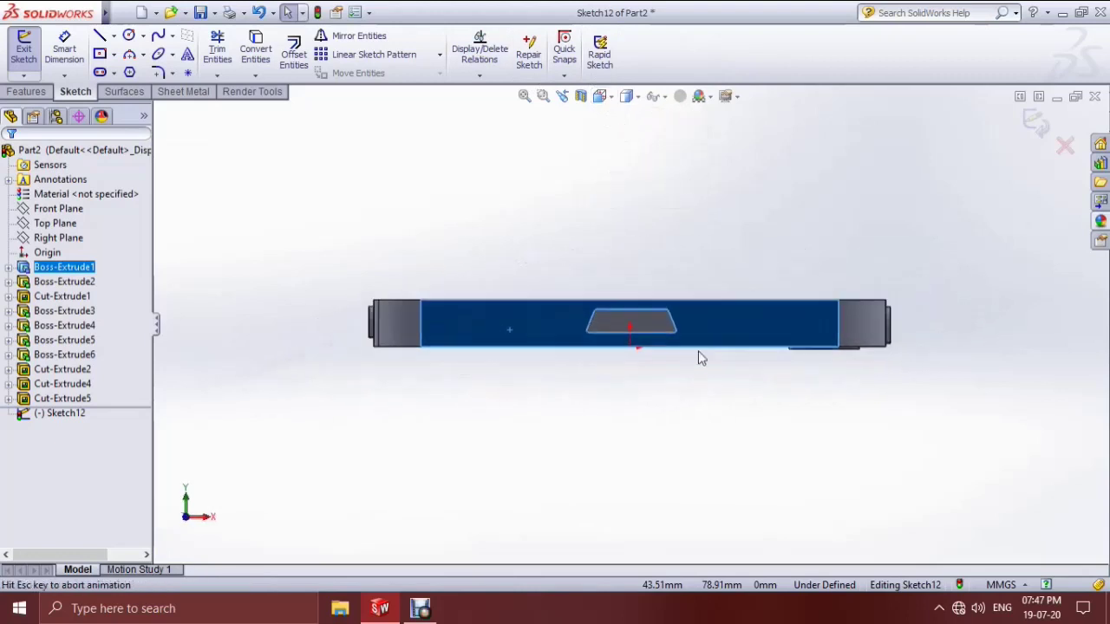
- Draw a circle of radius about 1.08 mm to the right of the port
{"action": "left_click", "coordinate": [143, 36]}
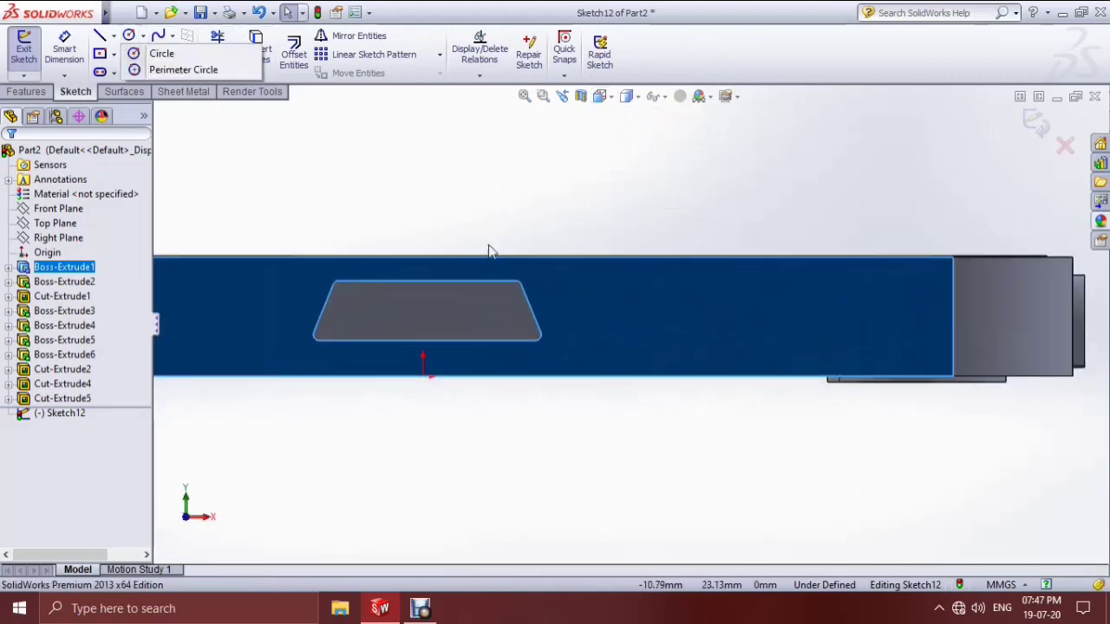
{"action": "left_click", "coordinate": [161, 53]}
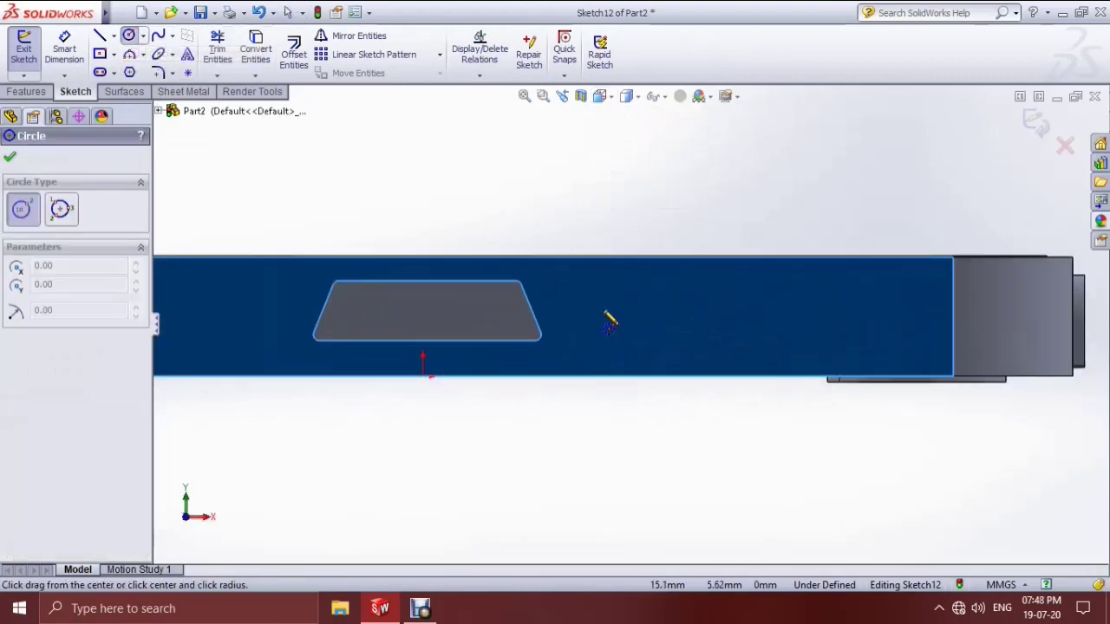
{"action": "left_click", "coordinate": [613, 313]}
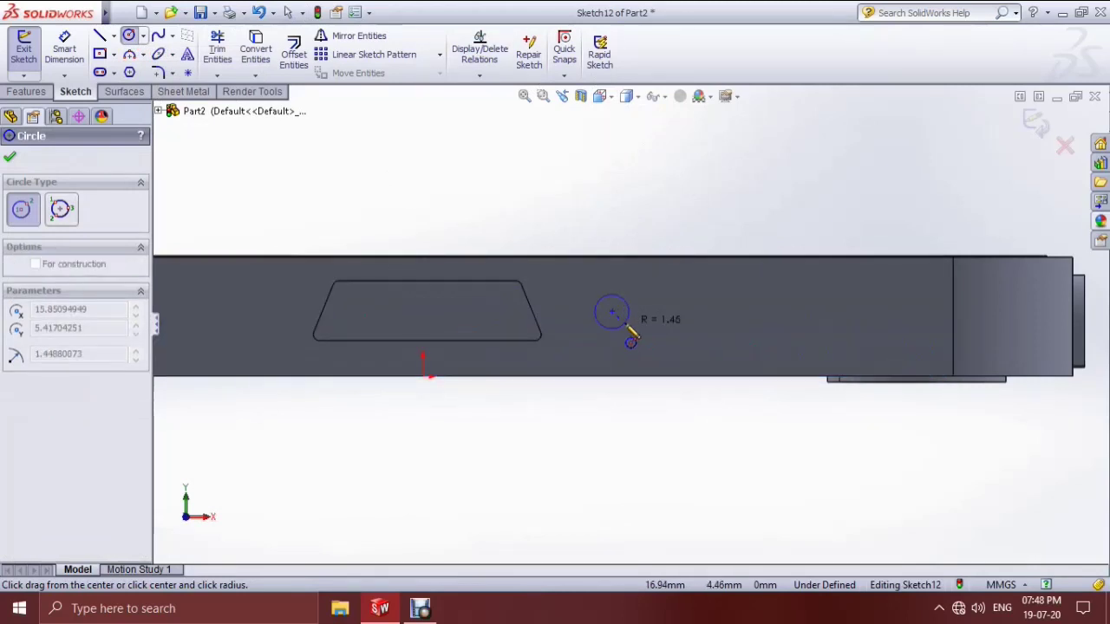
{"action": "left_click", "coordinate": [621, 320]}
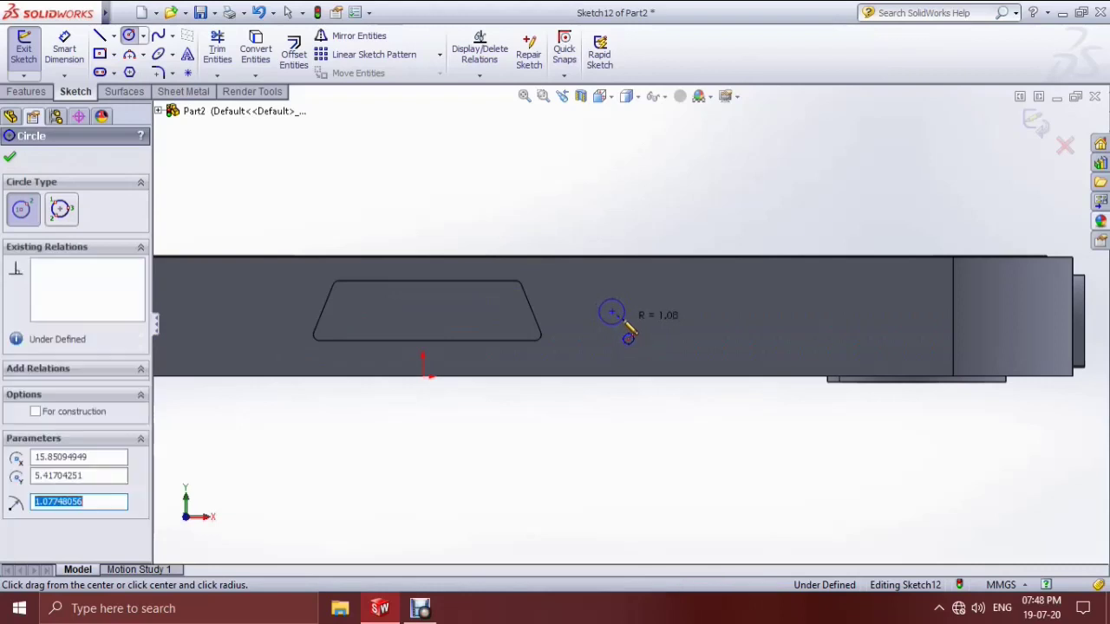
{"action": "key", "text": "Escape"}
{"action": "left_click", "coordinate": [414, 55]}
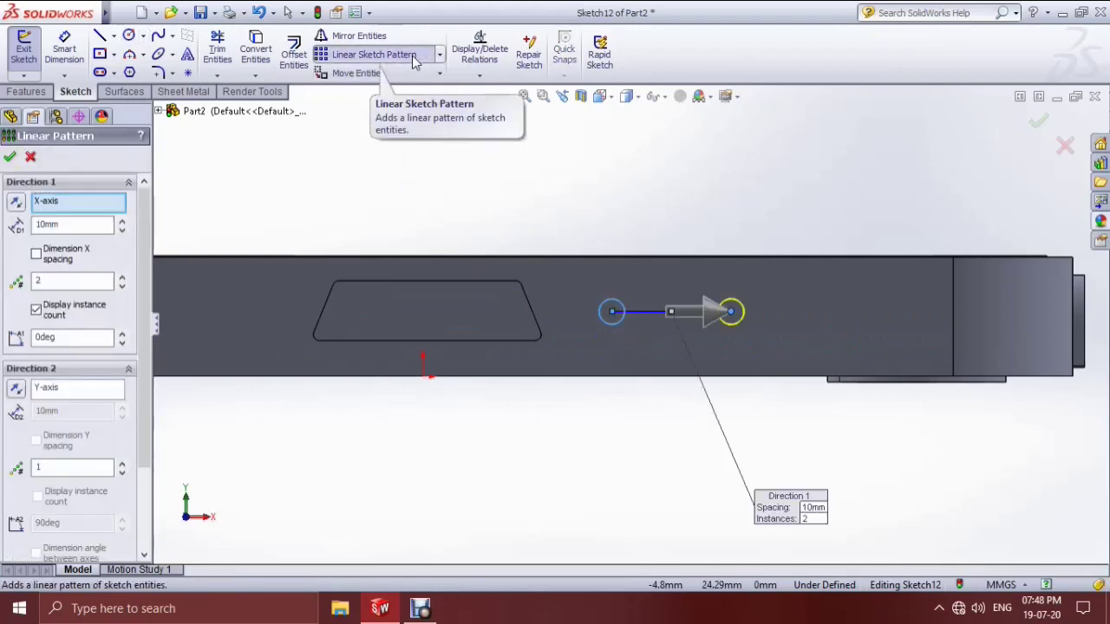
- Linear-pattern the circle into a row of seven, spaced 3 mm apart
{"action": "left_click_drag", "start_coordinate": [73, 228], "coordinate": [3, 227]}
{"action": "type", "text": "1"}
{"action": "key", "text": "Return"}
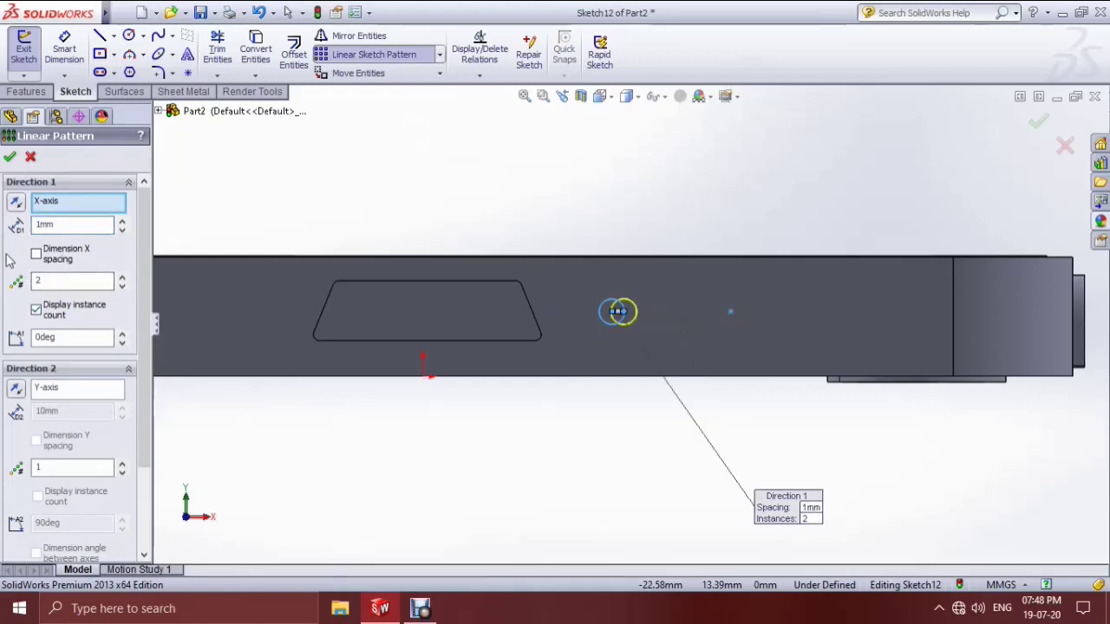
{"action": "left_click", "coordinate": [122, 222]}
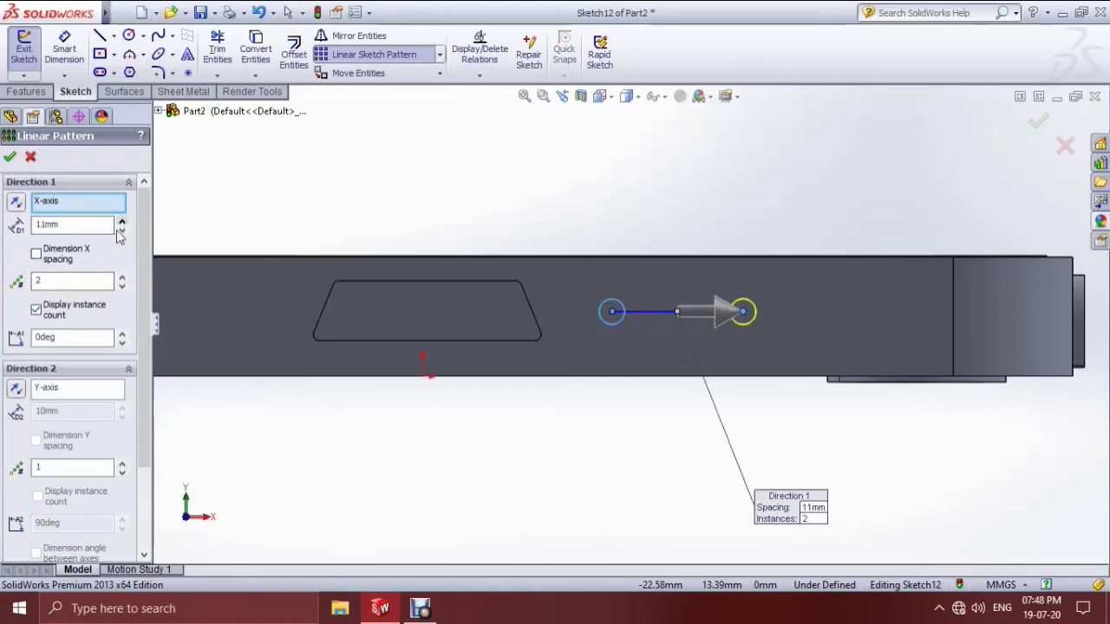
{"action": "left_click_drag", "start_coordinate": [86, 227], "coordinate": [19, 236]}
{"action": "type", "text": "3"}
{"action": "key", "text": "Return"}
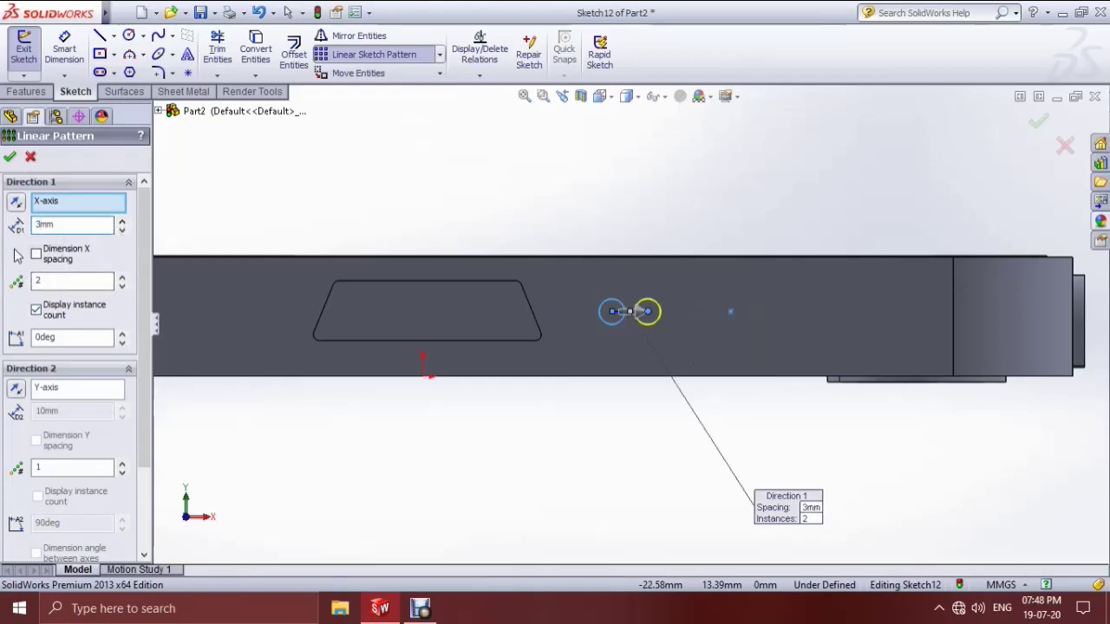
{"action": "left_click", "coordinate": [123, 280]}
{"action": "left_click", "coordinate": [123, 280]}
{"action": "left_click", "coordinate": [123, 281]}
{"action": "left_click", "coordinate": [124, 280]}
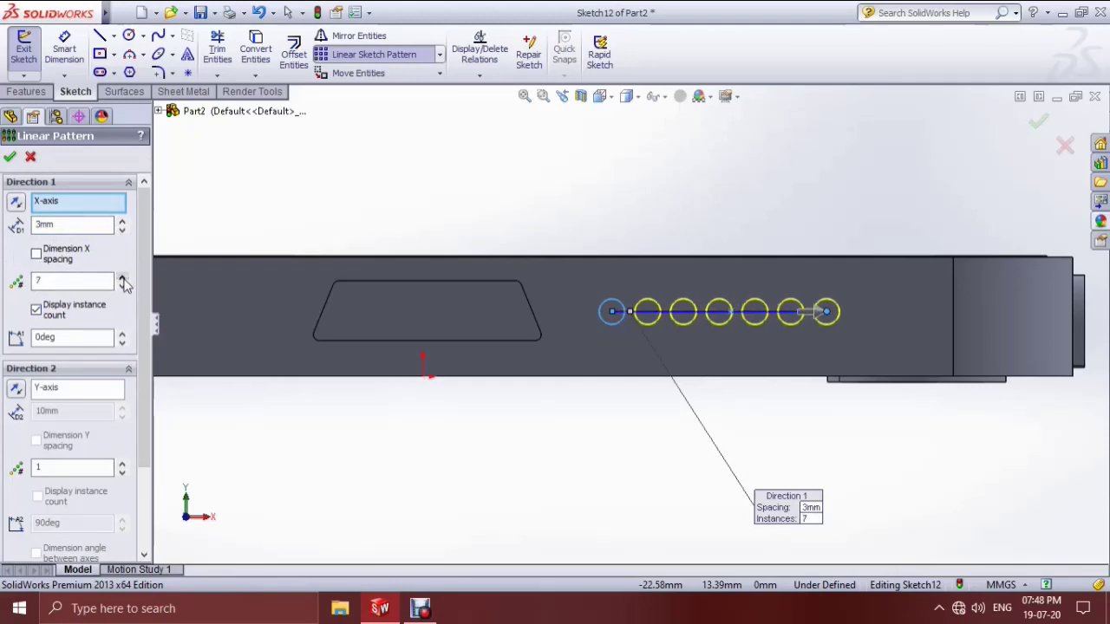
{"action": "left_click", "coordinate": [12, 158]}
- Orbit to an angled view and start an Extruded Cut from the circle sketch
{"action": "scroll", "coordinate": [694, 264], "scroll_direction": "up", "scroll_amount": 2}
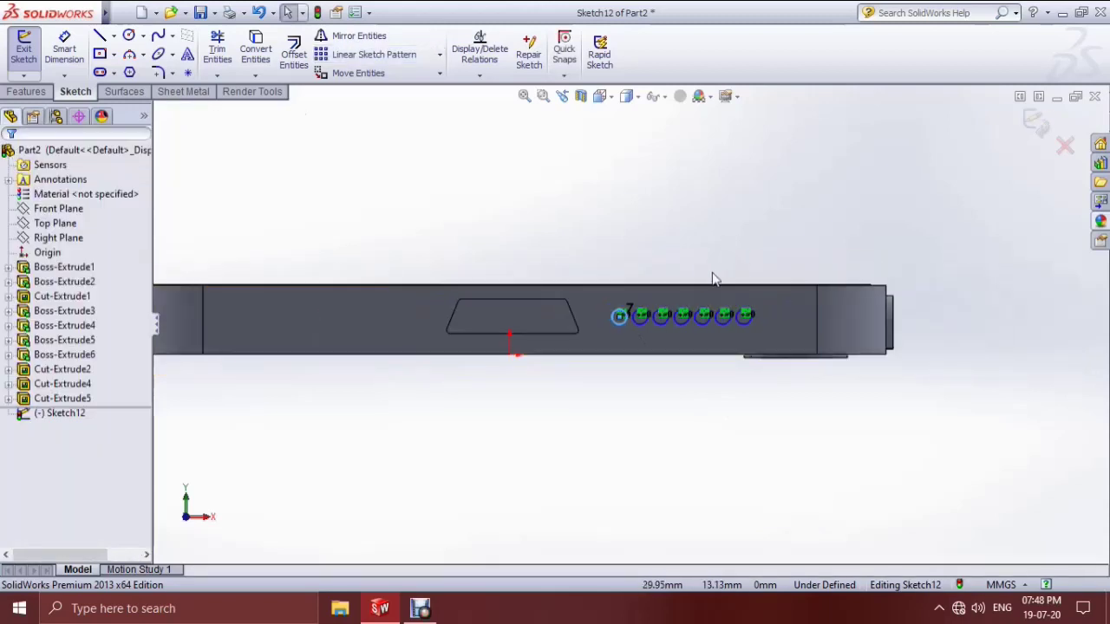
{"action": "scroll", "coordinate": [663, 310], "scroll_direction": "up", "scroll_amount": 2}
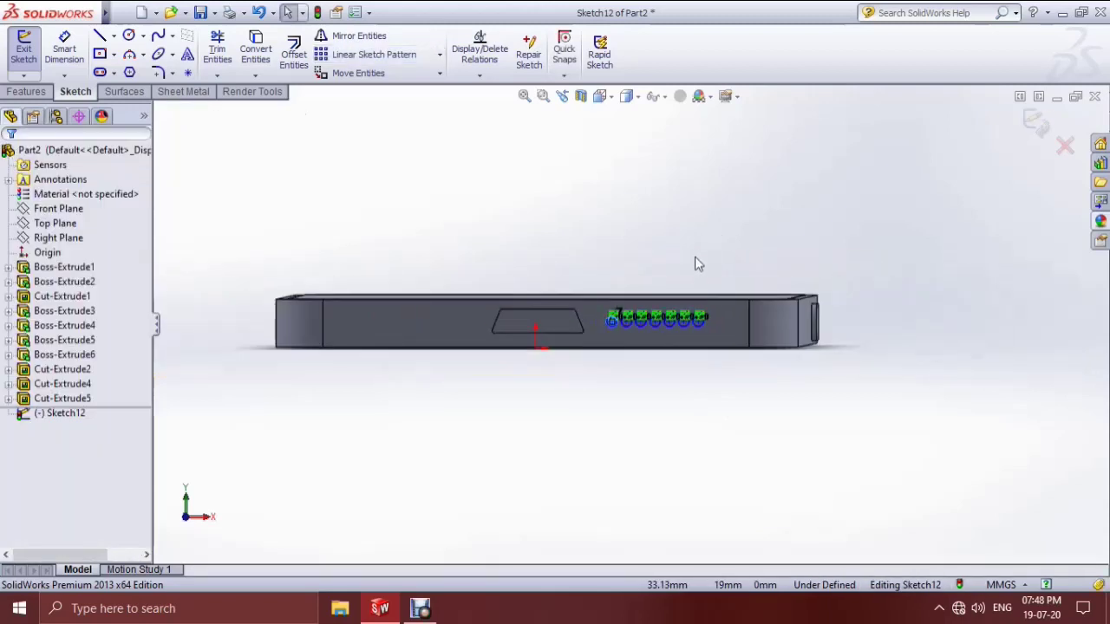
{"action": "middle_click_drag", "start_coordinate": [652, 312], "coordinate": [664, 292]}
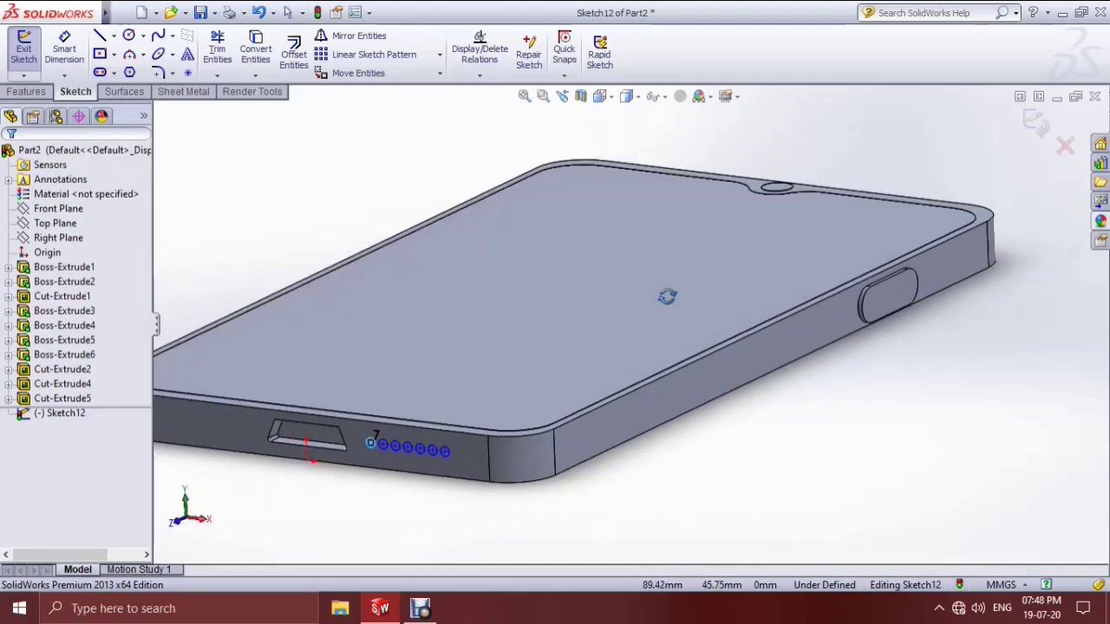
{"action": "left_click", "coordinate": [26, 91]}
{"action": "left_click", "coordinate": [236, 53]}
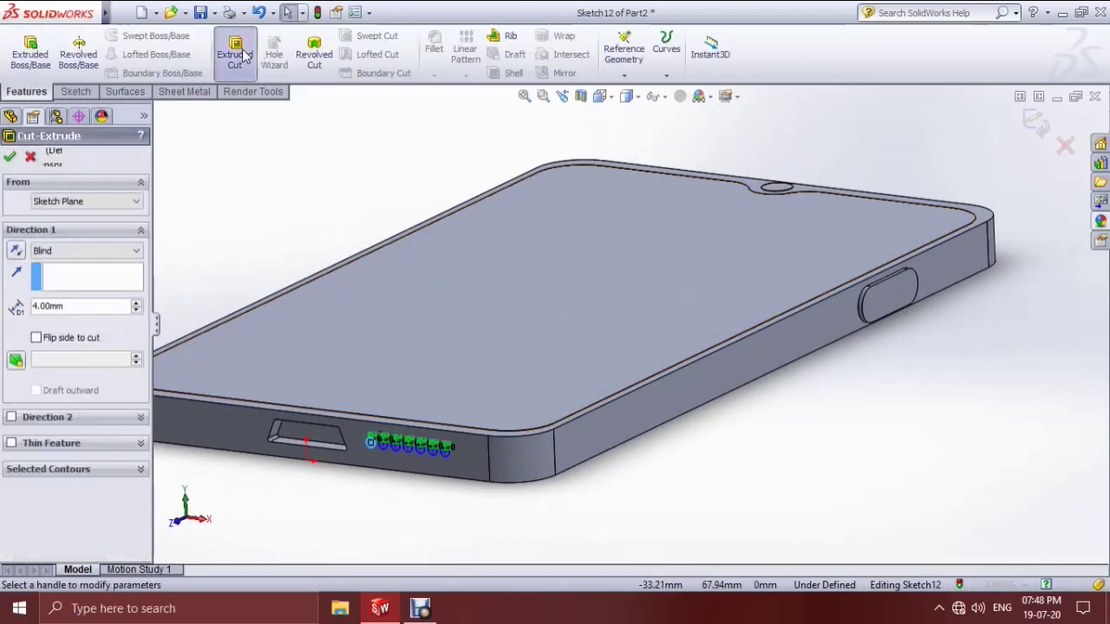
- Cut the seven circles 7 mm deep as speaker holes (Cut-Extrude6)
{"action": "left_click", "coordinate": [137, 303]}
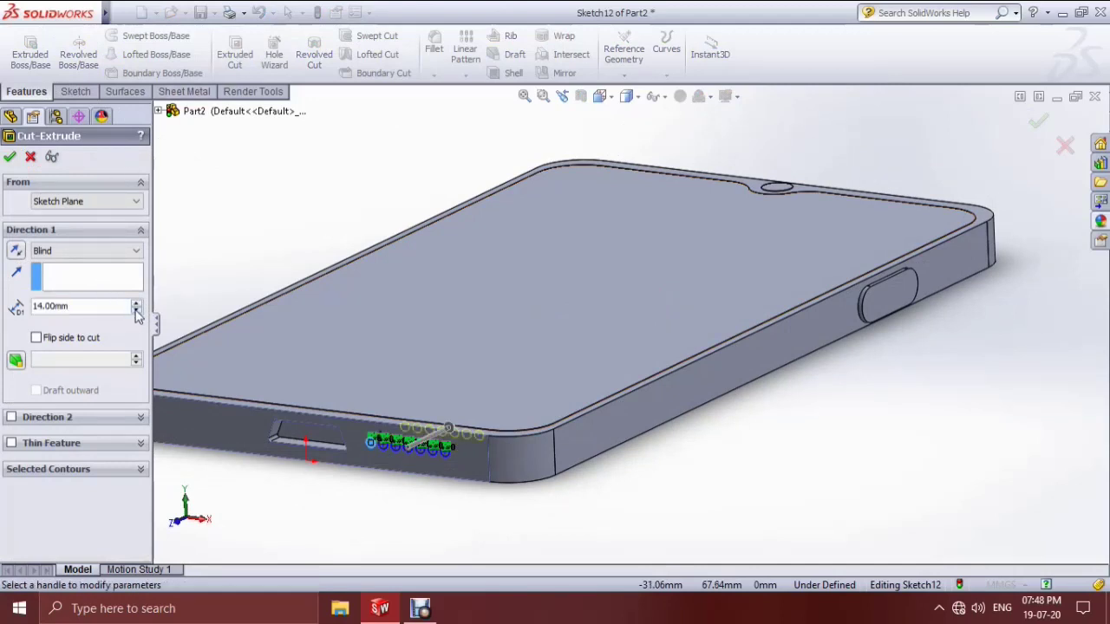
{"action": "double_click", "coordinate": [104, 308]}
{"action": "type", "text": "7"}
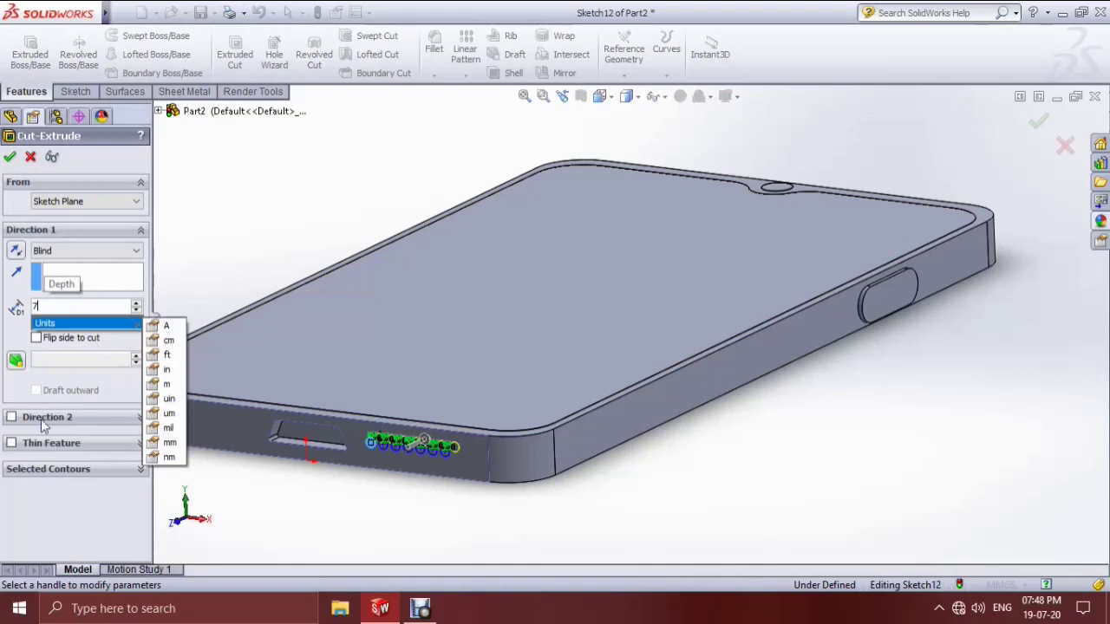
{"action": "left_click", "coordinate": [10, 158]}
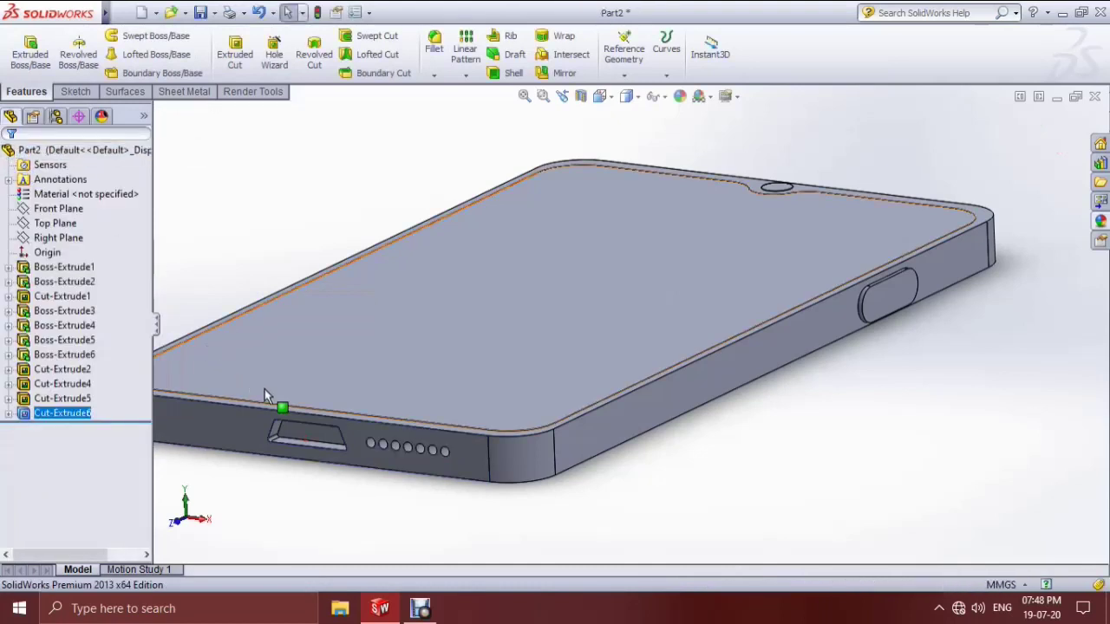
- Select the phone's bottom face, picking it among the overlapping faces
{"action": "scroll", "coordinate": [278, 408], "scroll_direction": "up", "scroll_amount": 1}
{"action": "scroll", "coordinate": [304, 422], "scroll_direction": "down", "scroll_amount": 3}
{"action": "left_click", "coordinate": [414, 370]}
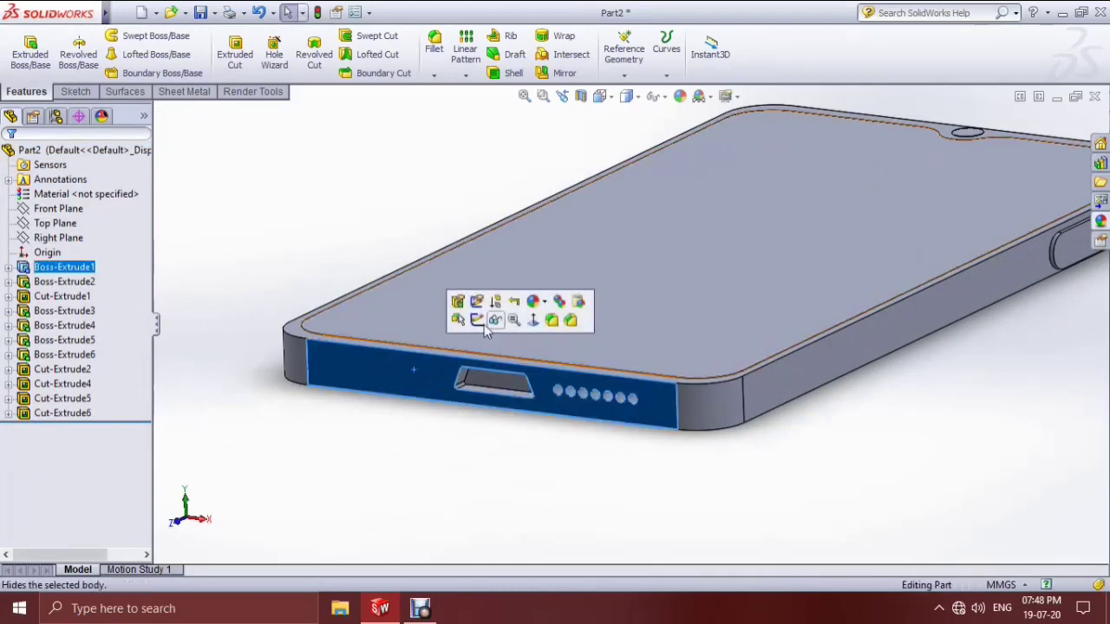
{"action": "left_click", "coordinate": [484, 324]}
{"action": "left_click", "coordinate": [411, 379]}
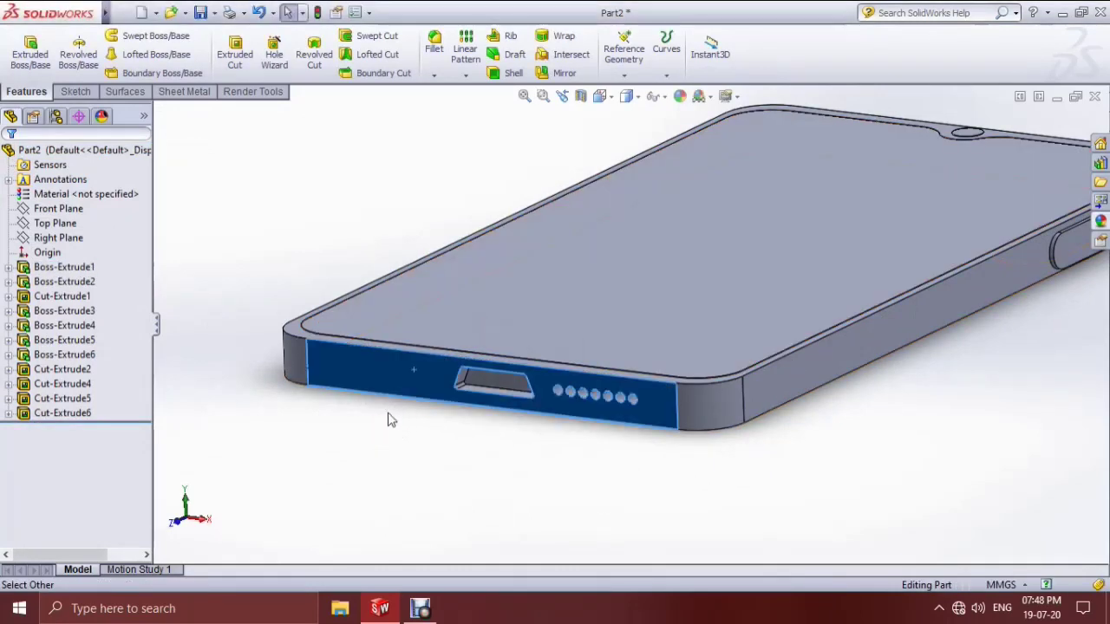
{"action": "right_click", "coordinate": [406, 376]}
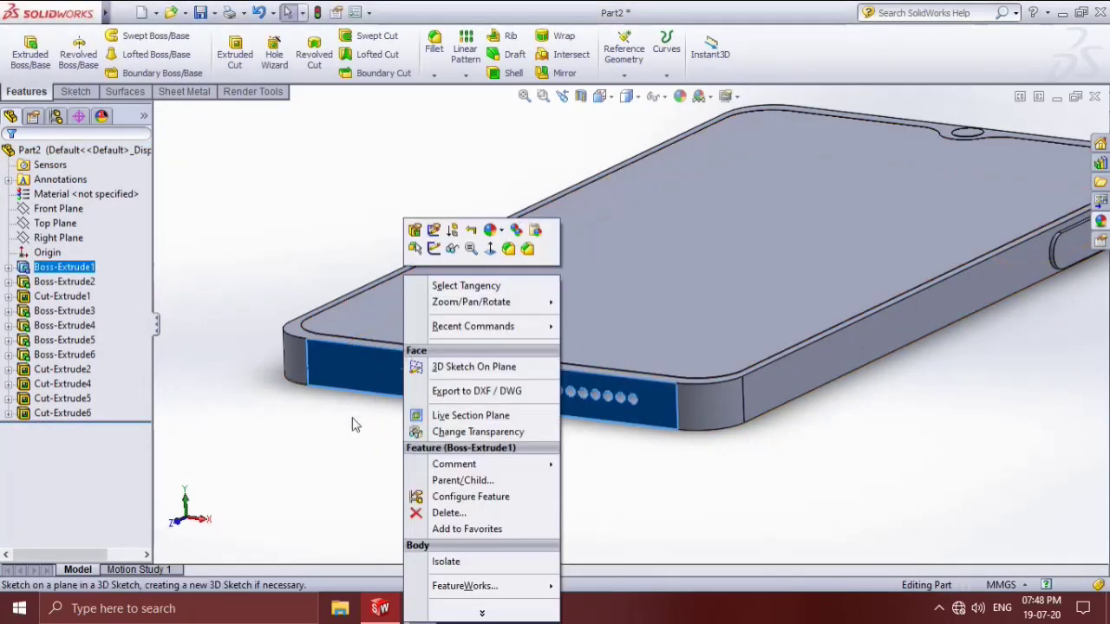
{"action": "left_click", "coordinate": [360, 416]}
{"action": "left_click", "coordinate": [385, 379]}
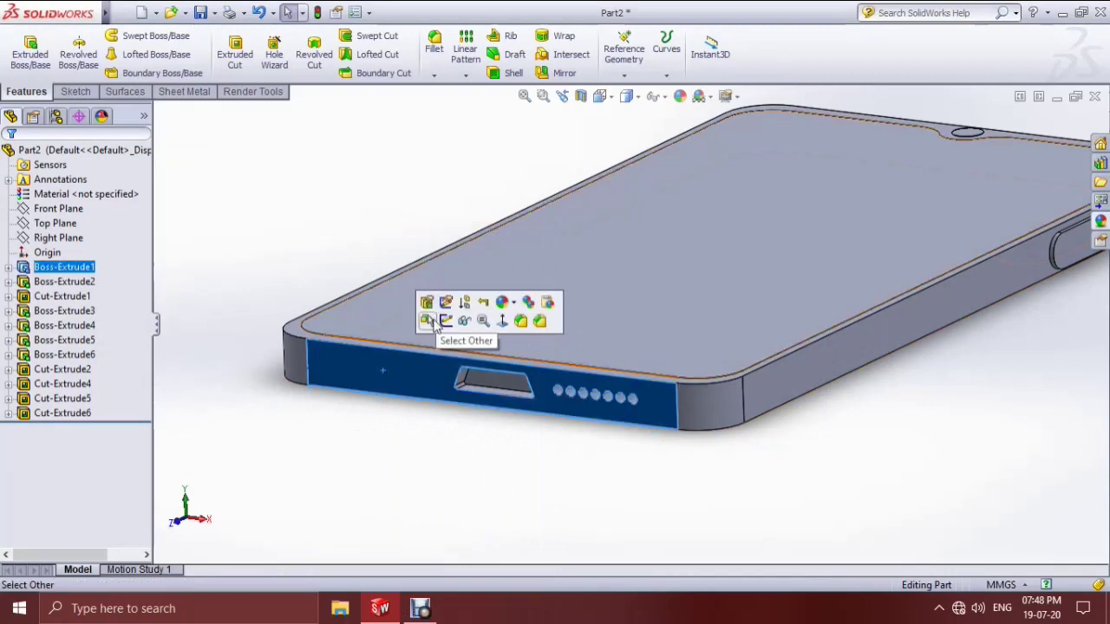
- Start Sketch13 on the bottom face and view it normal to
{"action": "left_click", "coordinate": [446, 323]}
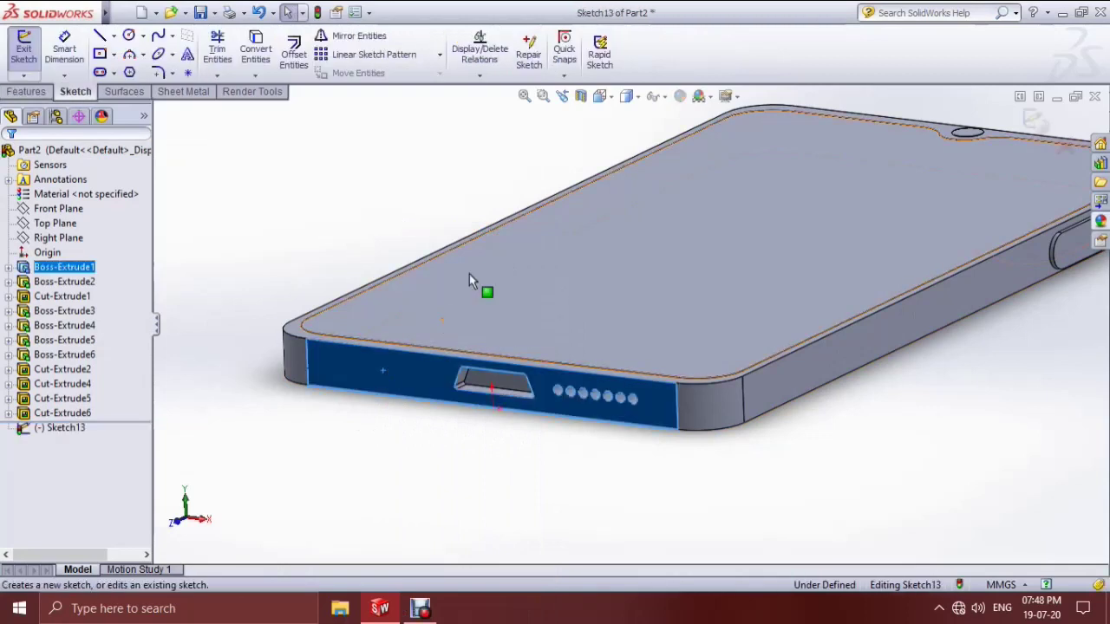
{"action": "left_click", "coordinate": [611, 97]}
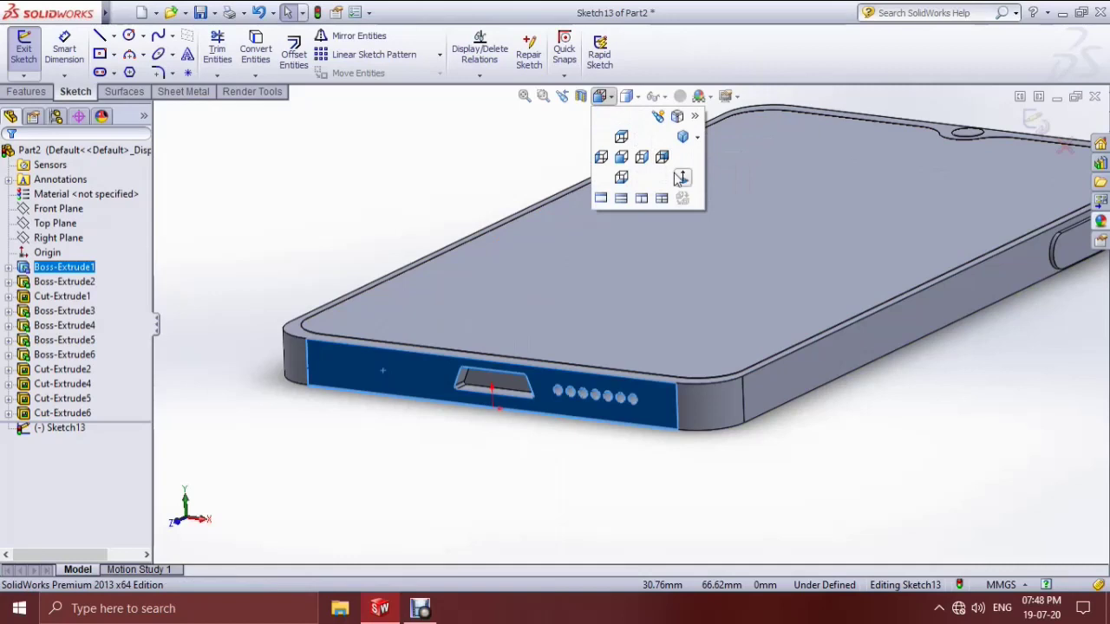
{"action": "left_click", "coordinate": [678, 175]}
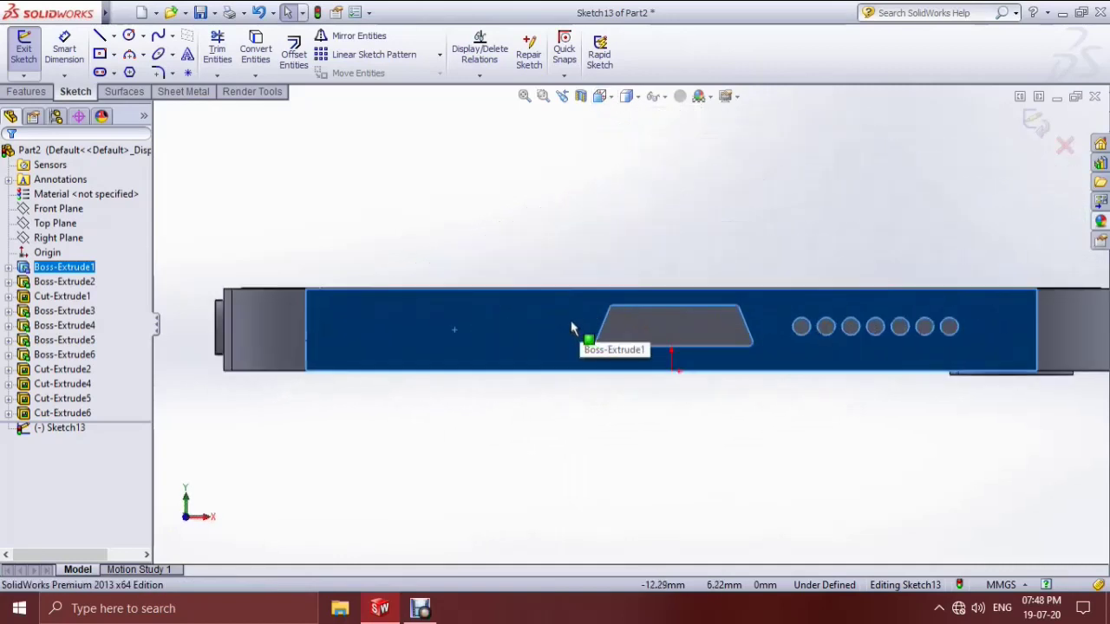
{"action": "scroll", "coordinate": [570, 328], "scroll_direction": "down", "scroll_amount": 3}
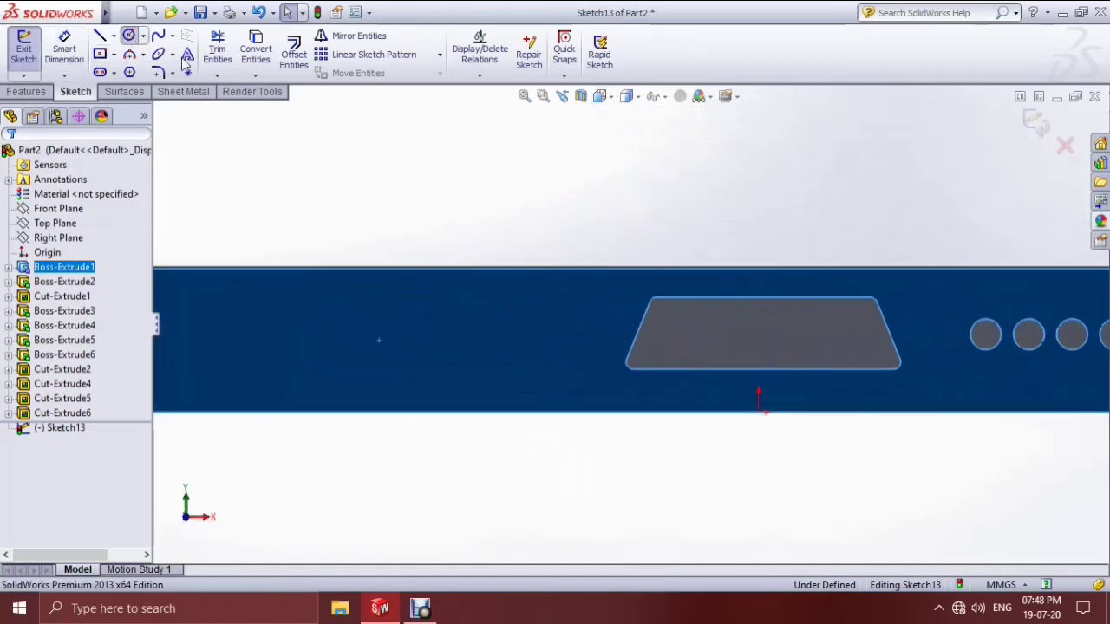
- Draw a small mic-hole circle beside the charging port
{"action": "left_click", "coordinate": [539, 331]}
{"action": "left_click", "coordinate": [552, 336]}
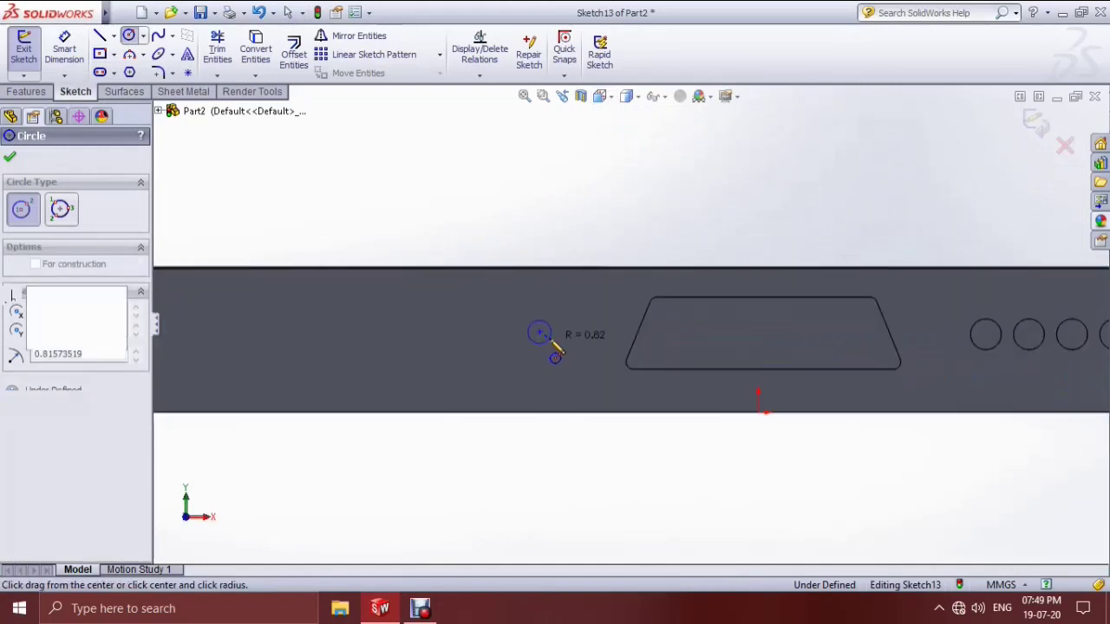
{"action": "left_click", "coordinate": [10, 154]}
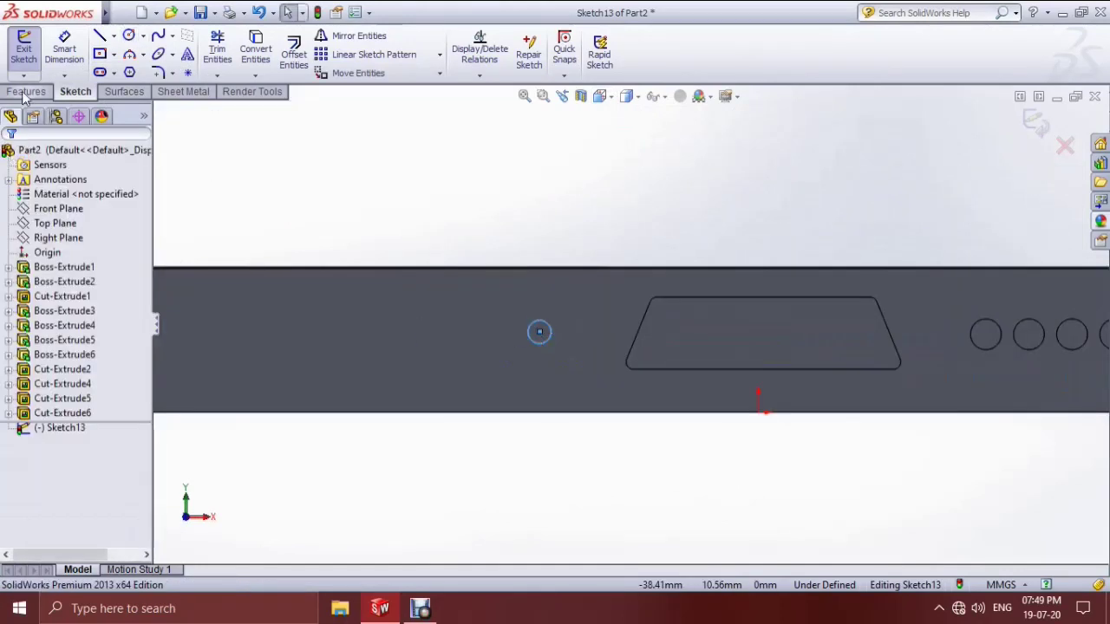
- Draw a headphone-jack circle, radius about 2.87 mm, left of the port
{"action": "left_click", "coordinate": [128, 35]}
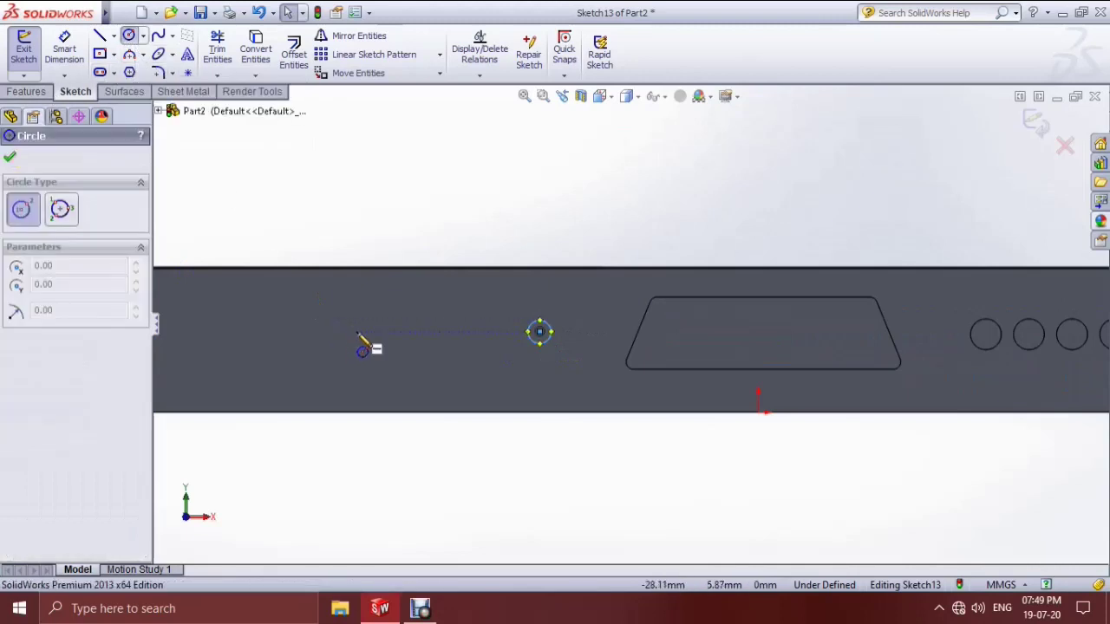
{"action": "key", "text": "z"}
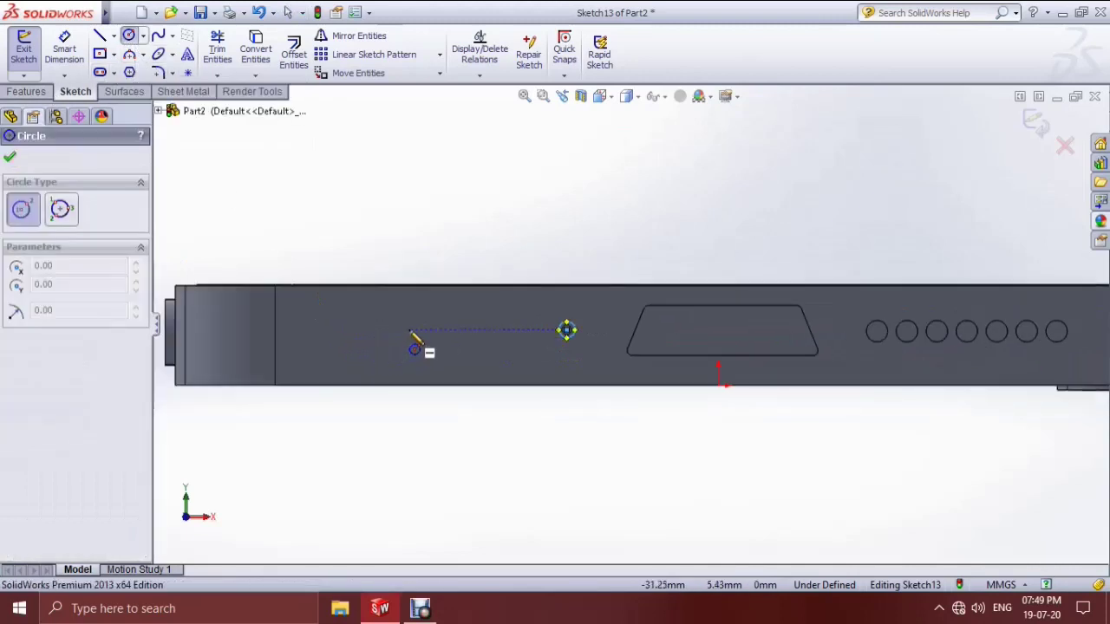
{"action": "left_click", "coordinate": [410, 331]}
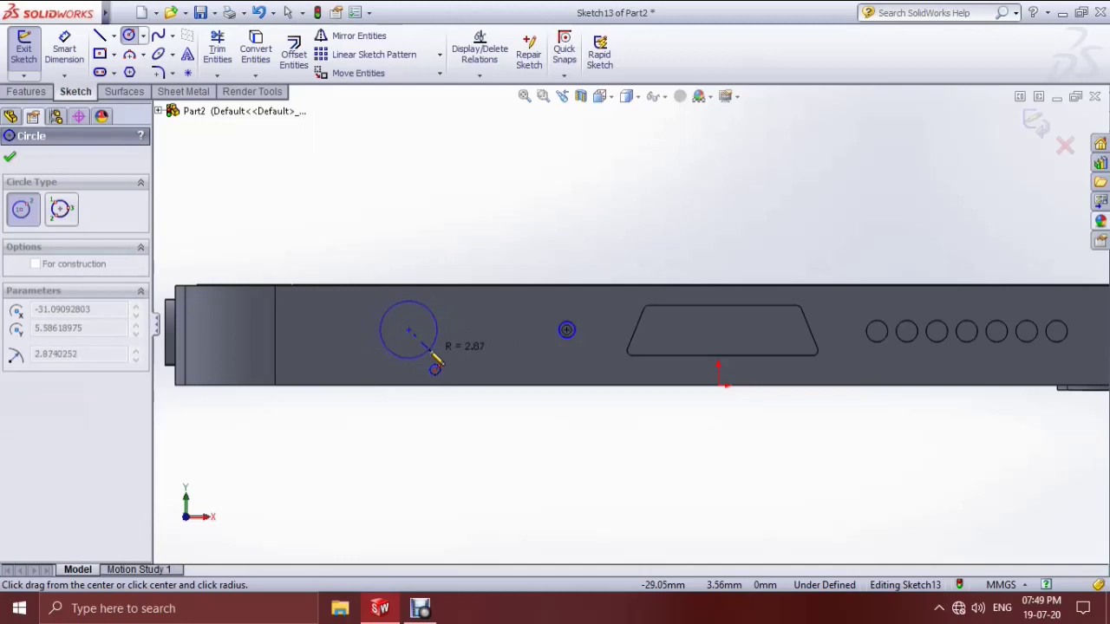
{"action": "left_click", "coordinate": [435, 352]}
{"action": "key", "text": "Escape"}
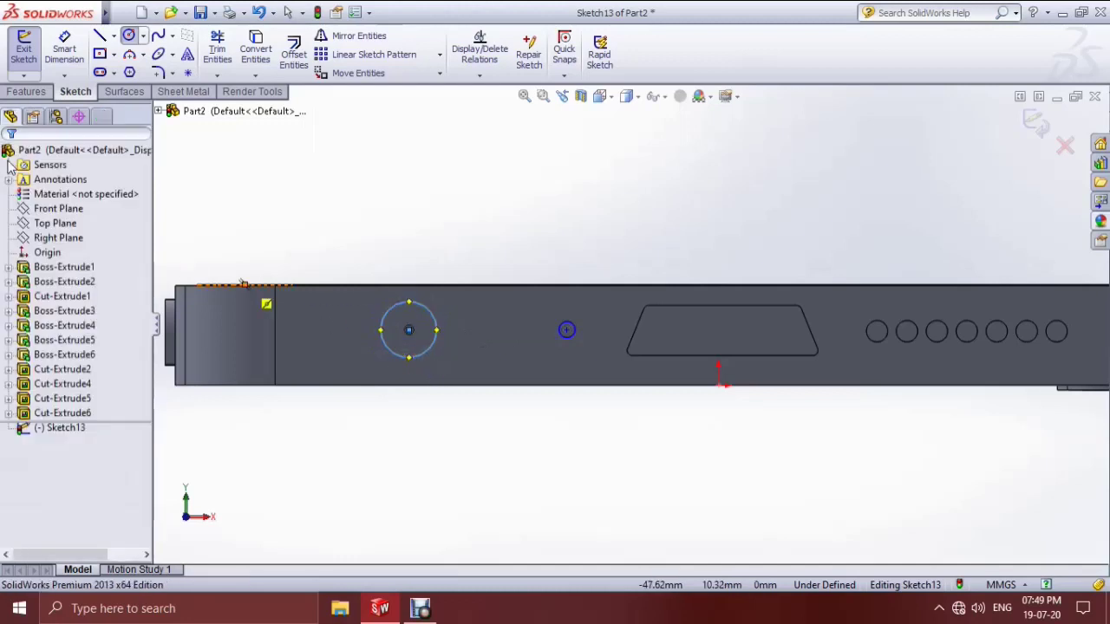
{"action": "left_click", "coordinate": [26, 91]}
{"action": "left_click", "coordinate": [241, 71]}
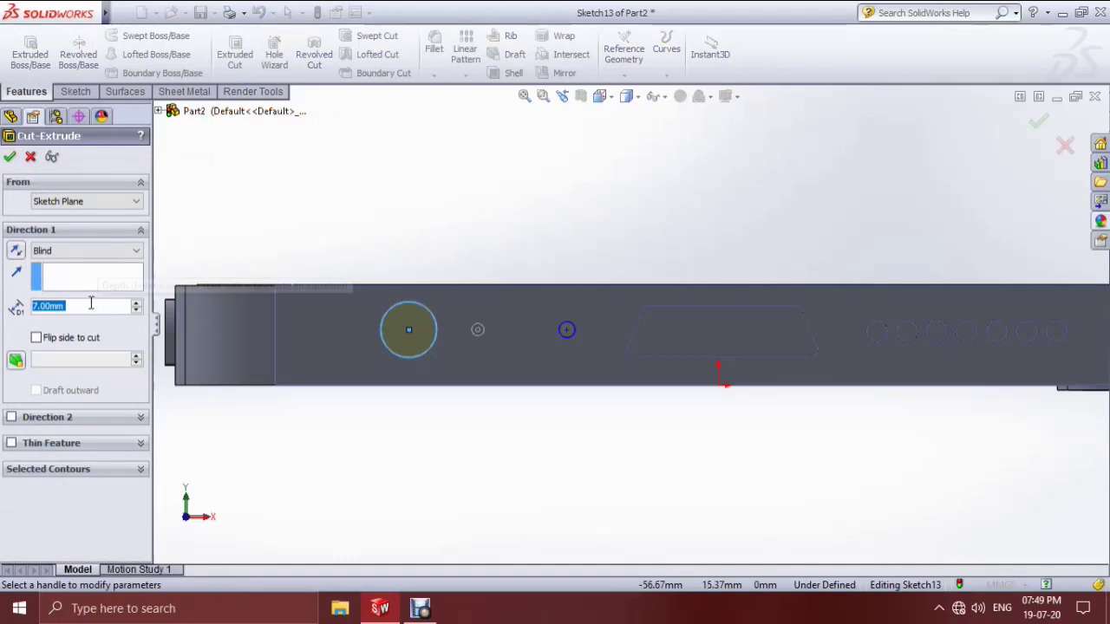
- Cut the jack and mic circles 3.5 mm deep as Cut-Extrude7
{"action": "type", "text": "3.5"}
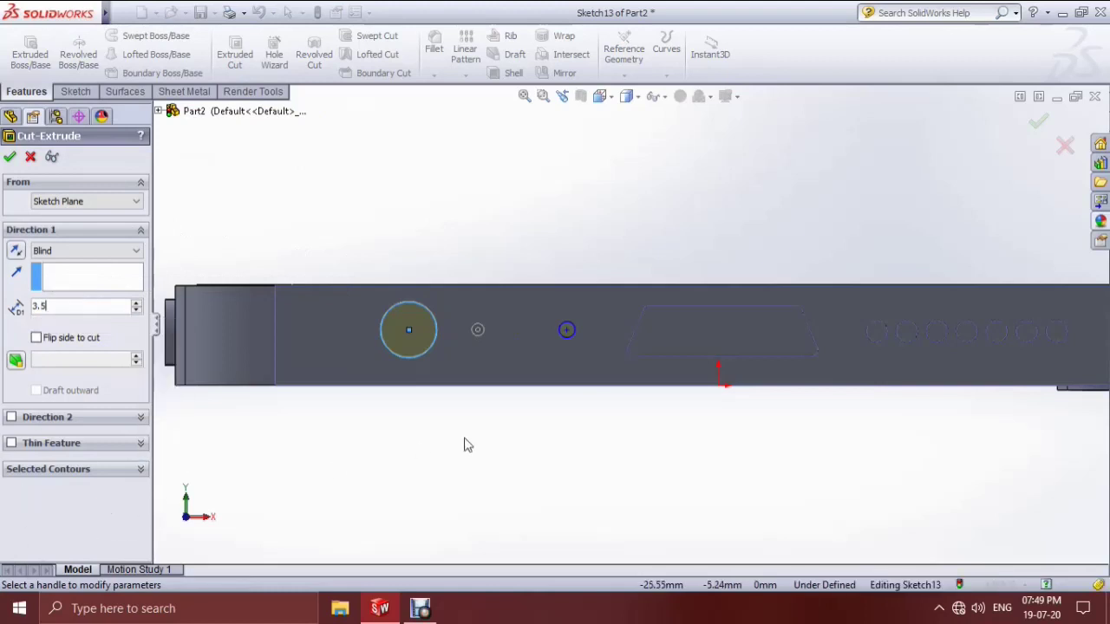
{"action": "key", "text": "Return"}
{"action": "left_click", "coordinate": [8, 160]}
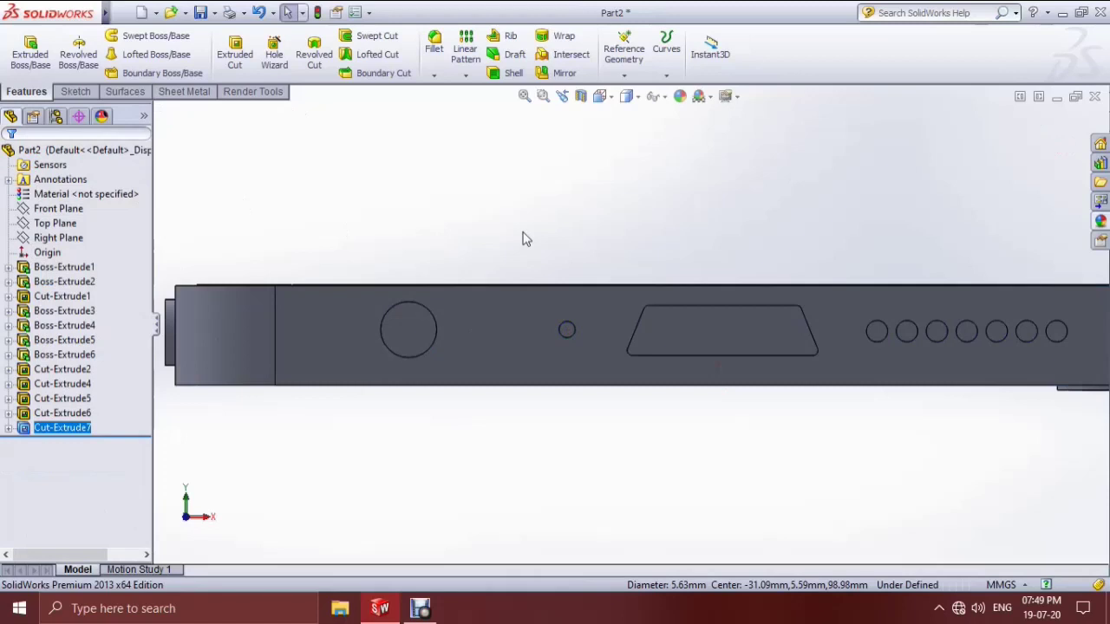
- Fit the phone in view and orbit around to show its back
{"action": "key", "text": "f"}
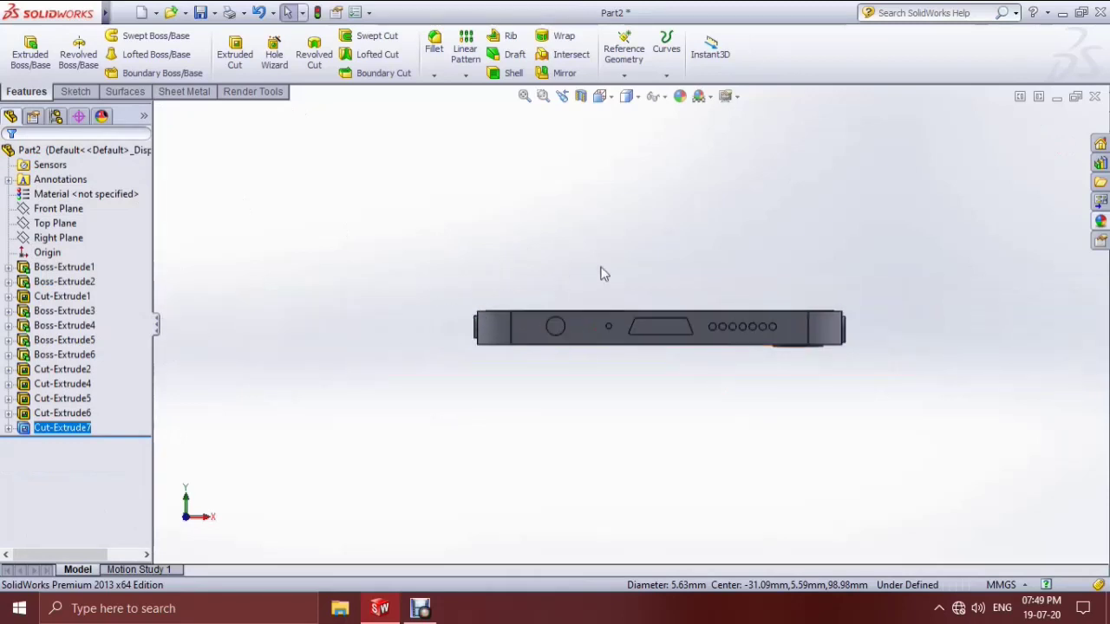
{"action": "middle_click_drag", "start_coordinate": [565, 280], "coordinate": [541, 339]}
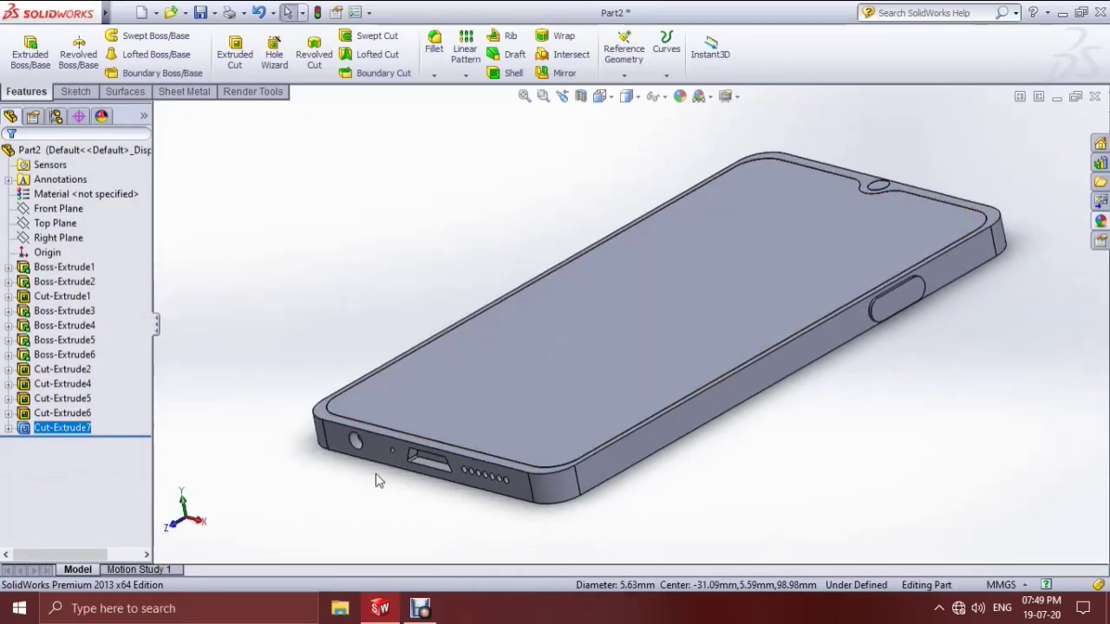
{"action": "middle_click_drag", "start_coordinate": [377, 472], "coordinate": [391, 475]}
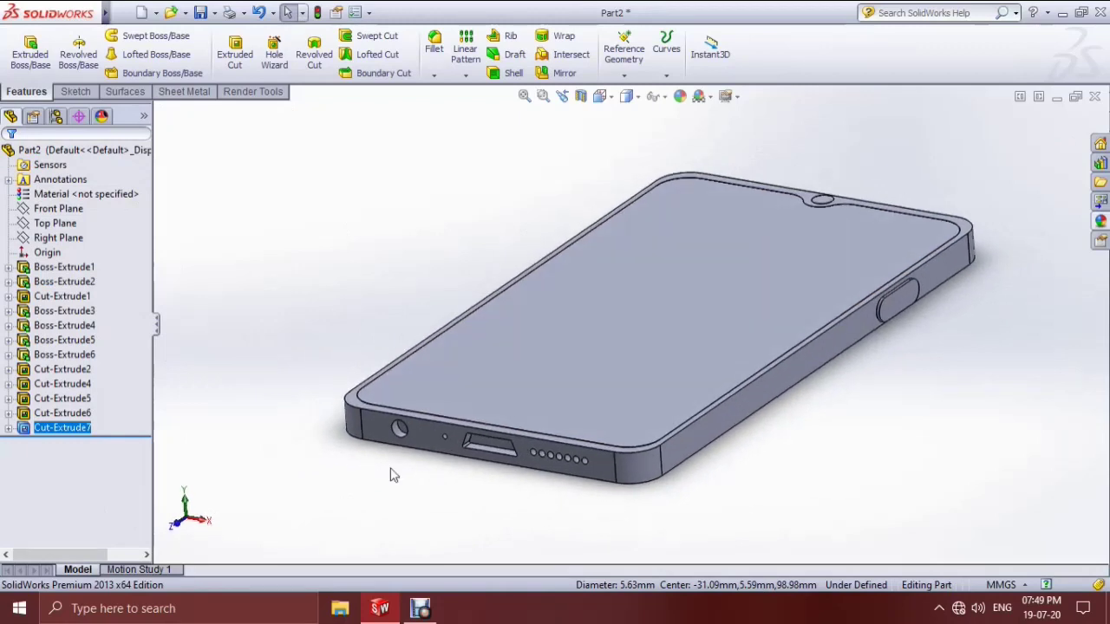
{"action": "scroll", "coordinate": [735, 375], "scroll_direction": "up", "scroll_amount": 2}
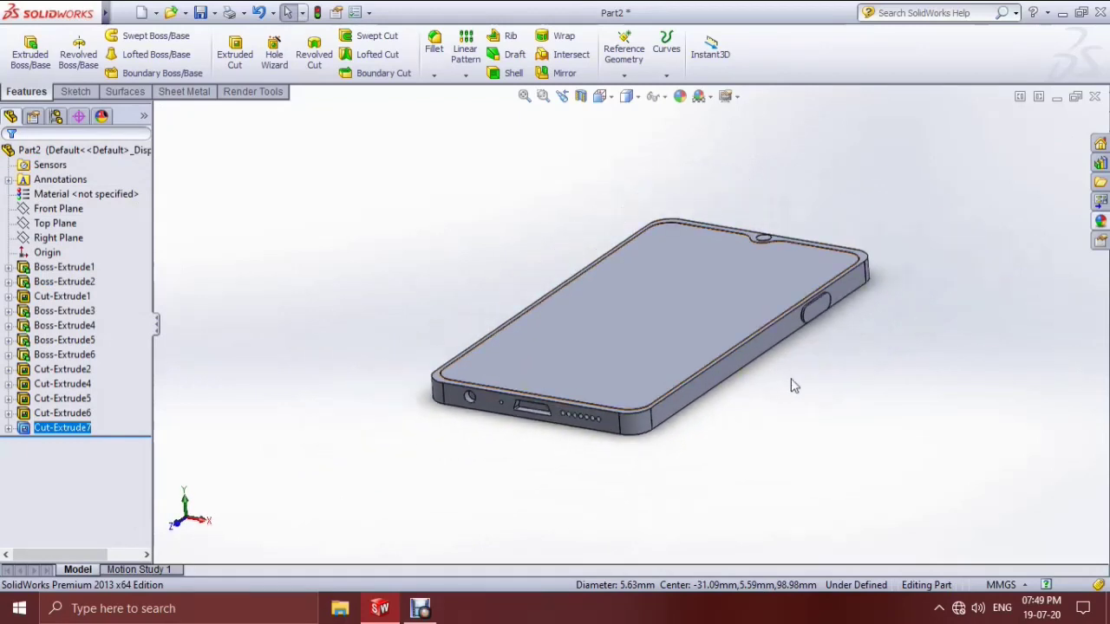
{"action": "mouse_move", "coordinate": [867, 345]}
{"action": "middle_mouse_down"}
{"action": "mouse_move", "coordinate": [787, 379]}
{"action": "mouse_move", "coordinate": [595, 396]}
{"action": "mouse_move", "coordinate": [619, 362]}
{"action": "mouse_move", "coordinate": [622, 266]}
{"action": "middle_mouse_up"}
- Start Sketch14 on the phone's back face, viewed head-on
{"action": "left_click", "coordinate": [659, 264]}
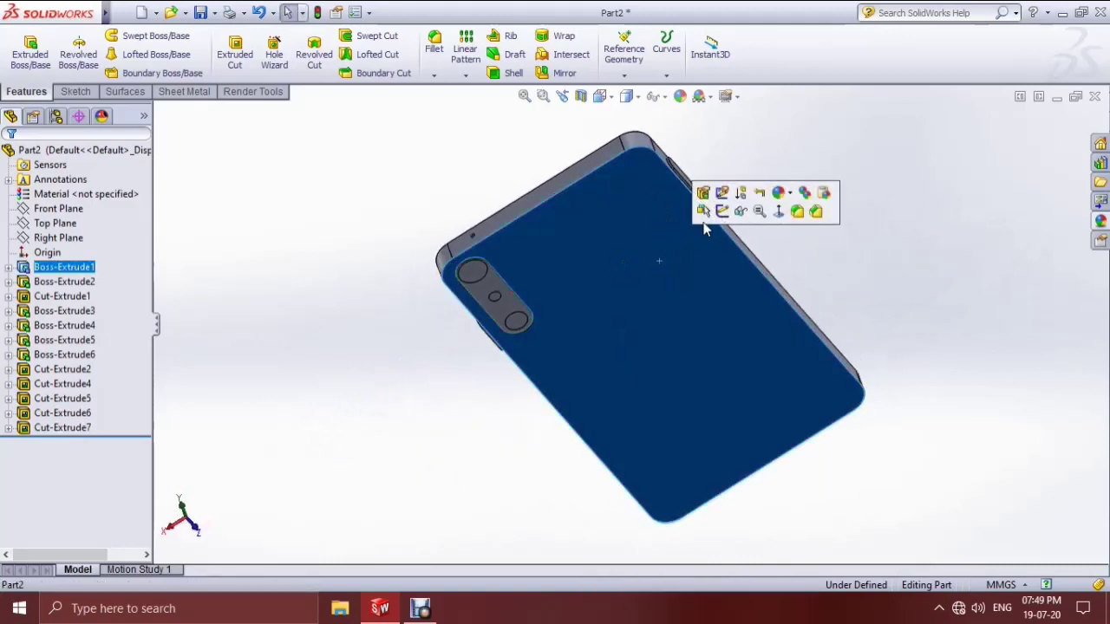
{"action": "left_click", "coordinate": [717, 215]}
{"action": "left_click", "coordinate": [611, 100]}
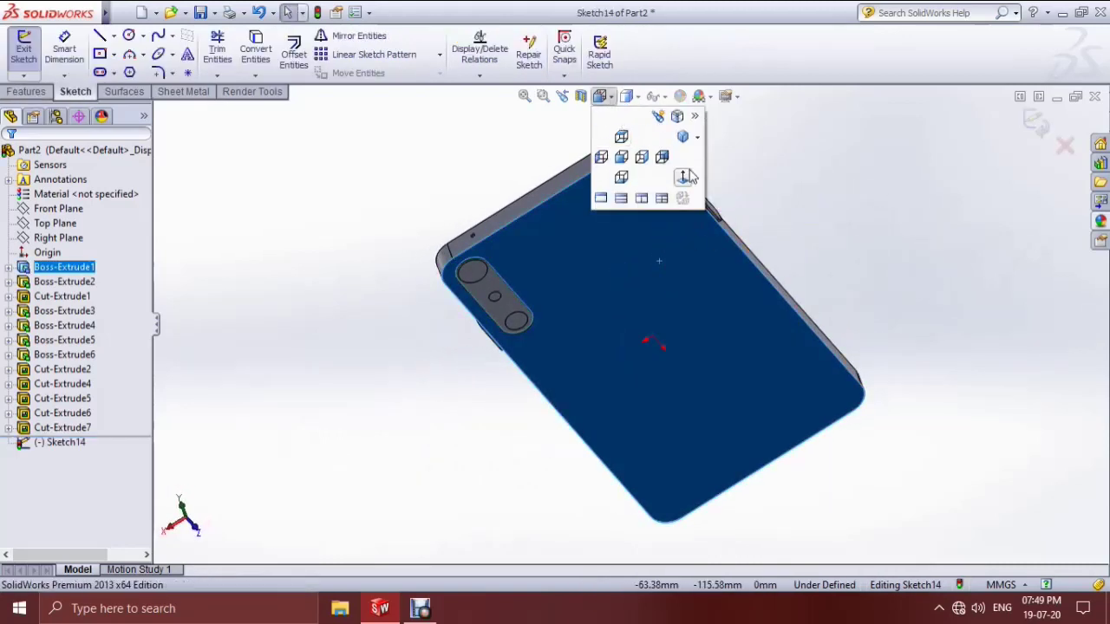
{"action": "left_click", "coordinate": [687, 173]}
{"action": "scroll", "coordinate": [642, 471], "scroll_direction": "down", "scroll_amount": 1}
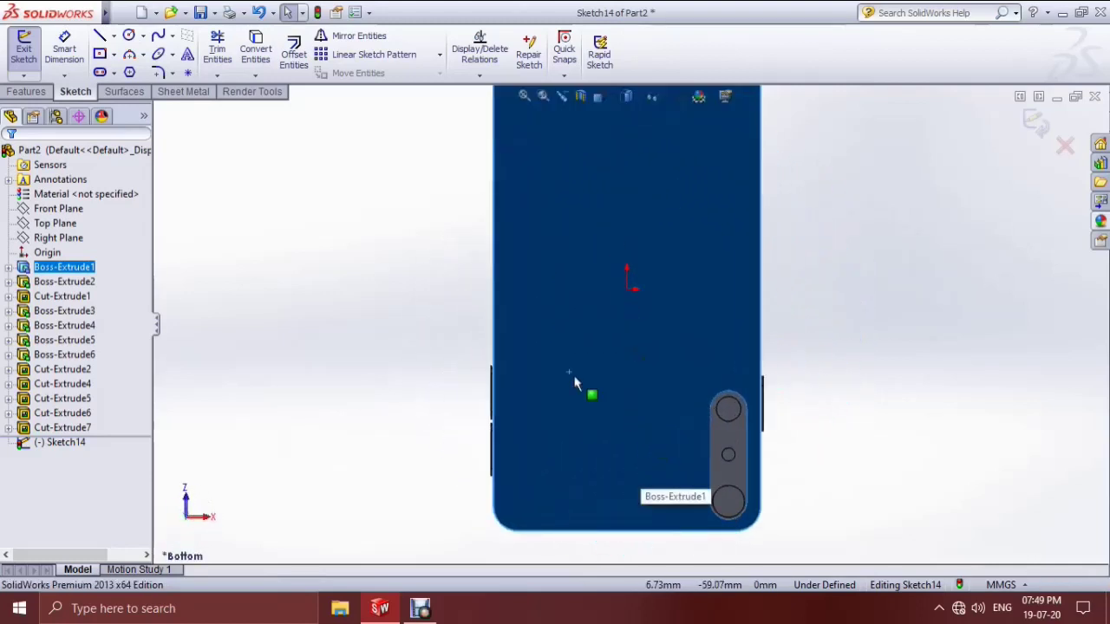
- Draw a circle of radius about 11.32 mm centred on the vertical centreline
{"action": "left_click", "coordinate": [130, 36]}
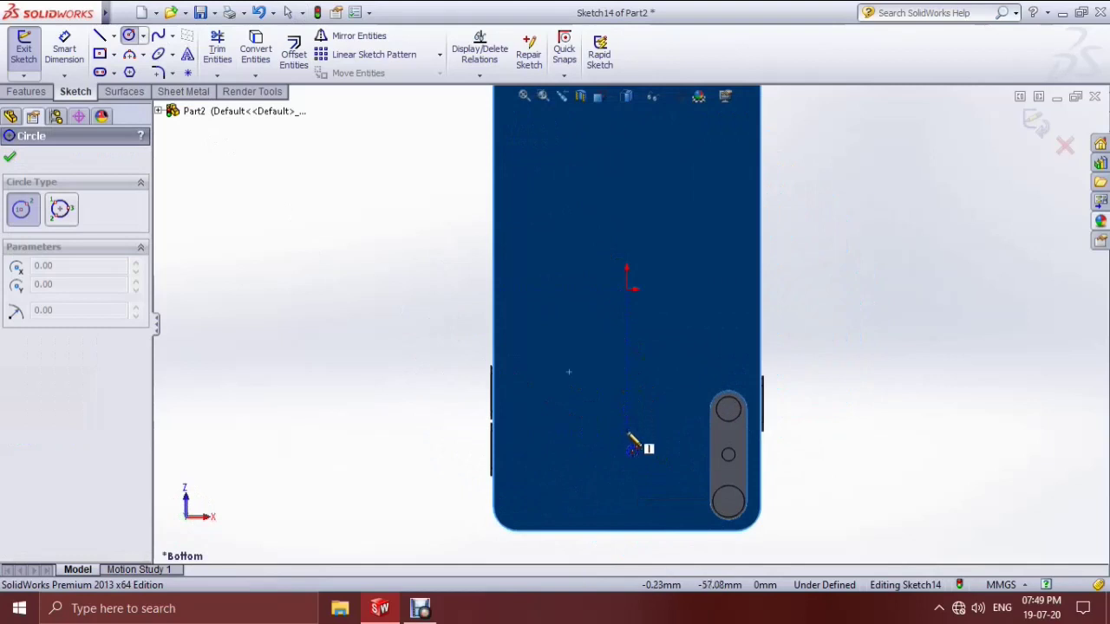
{"action": "left_click", "coordinate": [630, 373]}
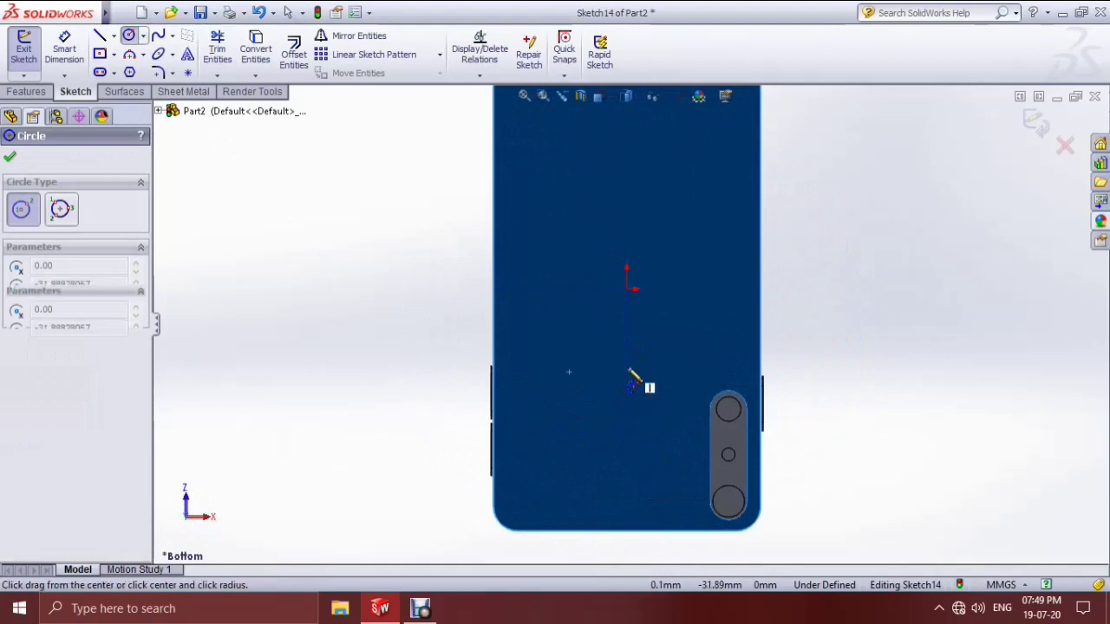
{"action": "left_click", "coordinate": [646, 387]}
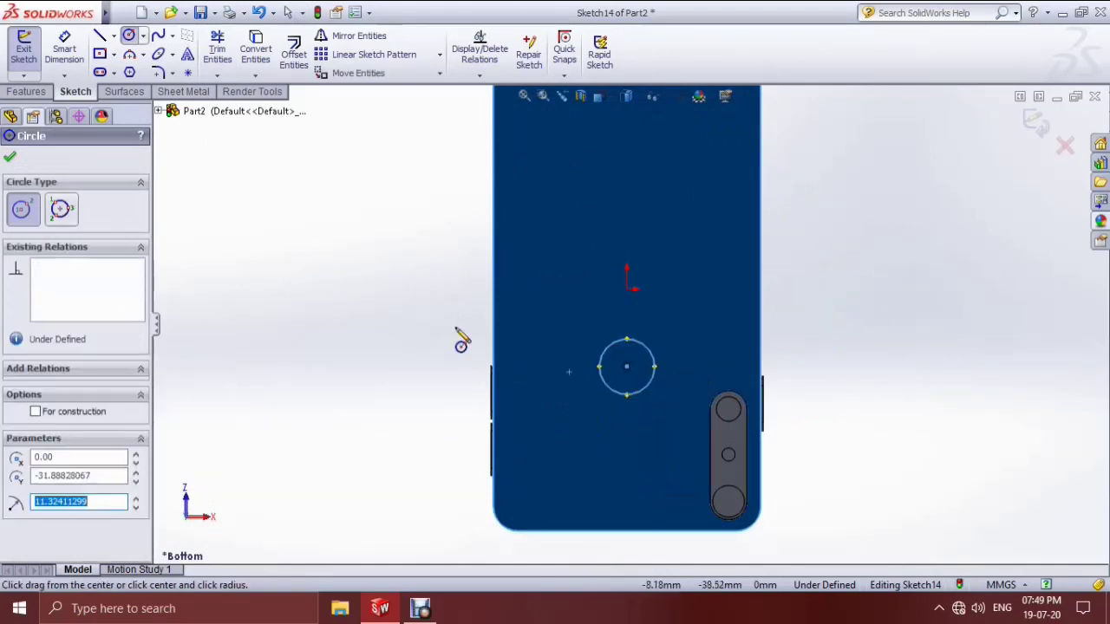
{"action": "left_click", "coordinate": [10, 156]}
{"action": "left_click", "coordinate": [26, 91]}
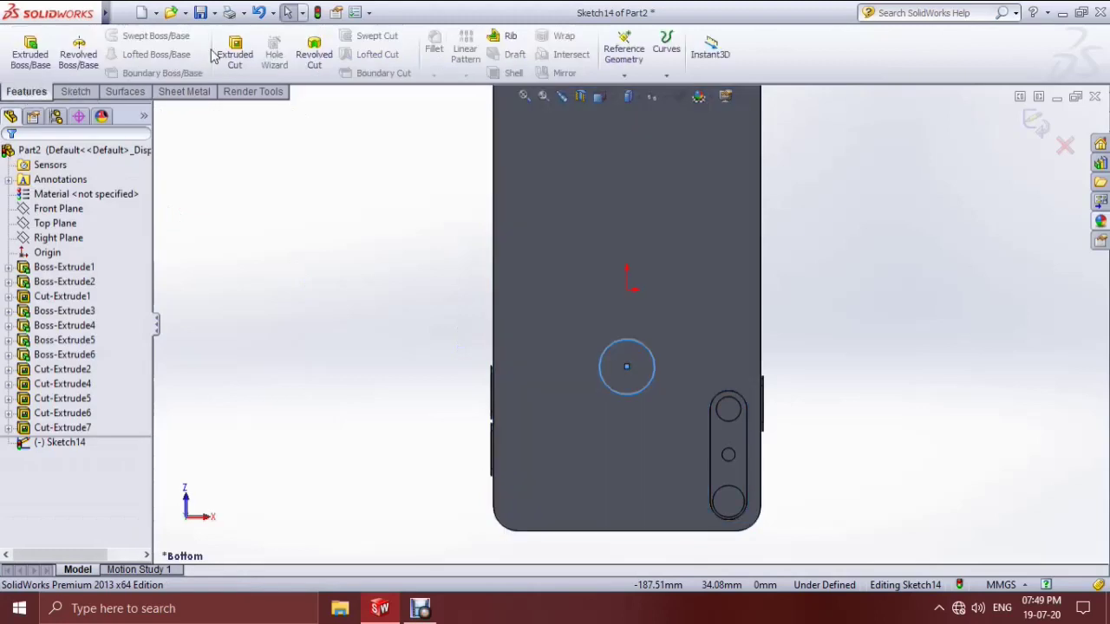
- Cut the back circle 0.1 mm deep as the logo recess, then fit the view
{"action": "left_click", "coordinate": [224, 54]}
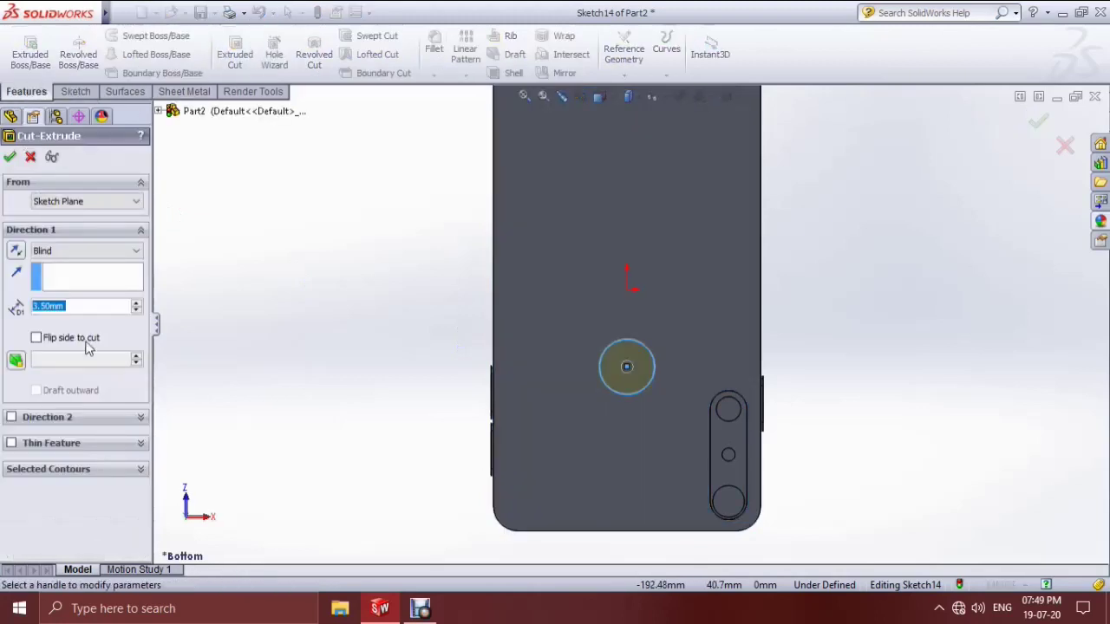
{"action": "type", "text": "0.1"}
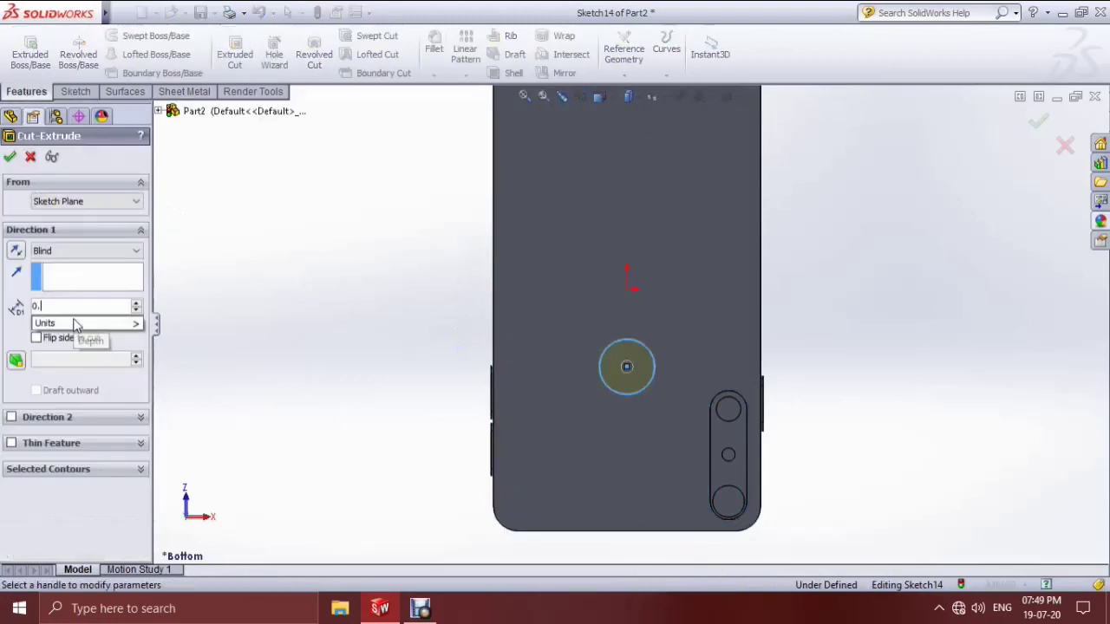
{"action": "left_click", "coordinate": [79, 506]}
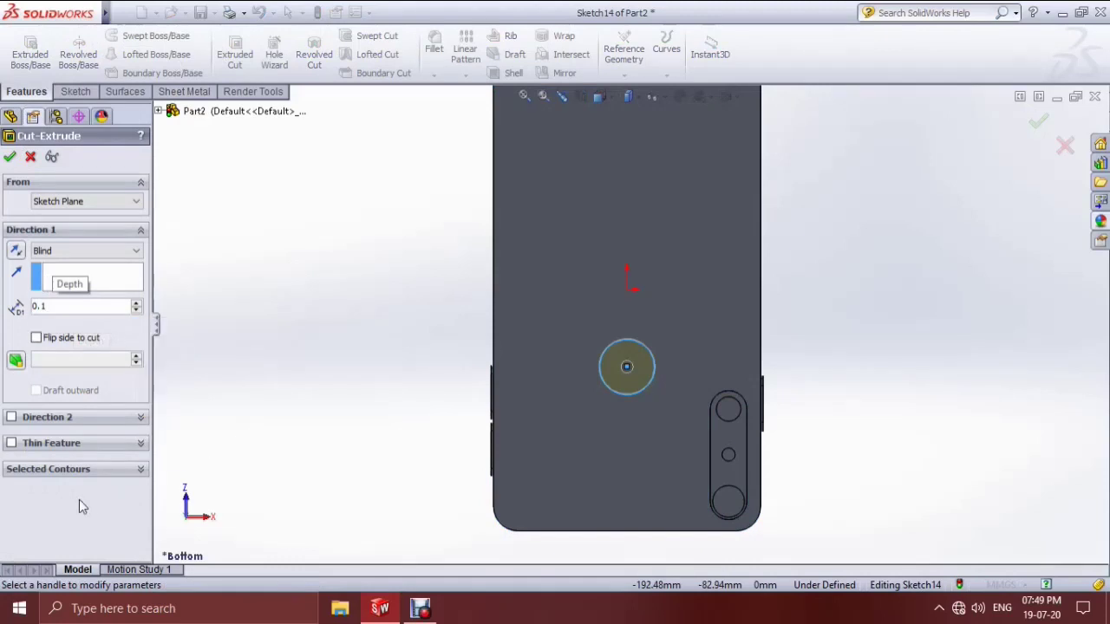
{"action": "key", "text": "Return"}
{"action": "left_click", "coordinate": [9, 157]}
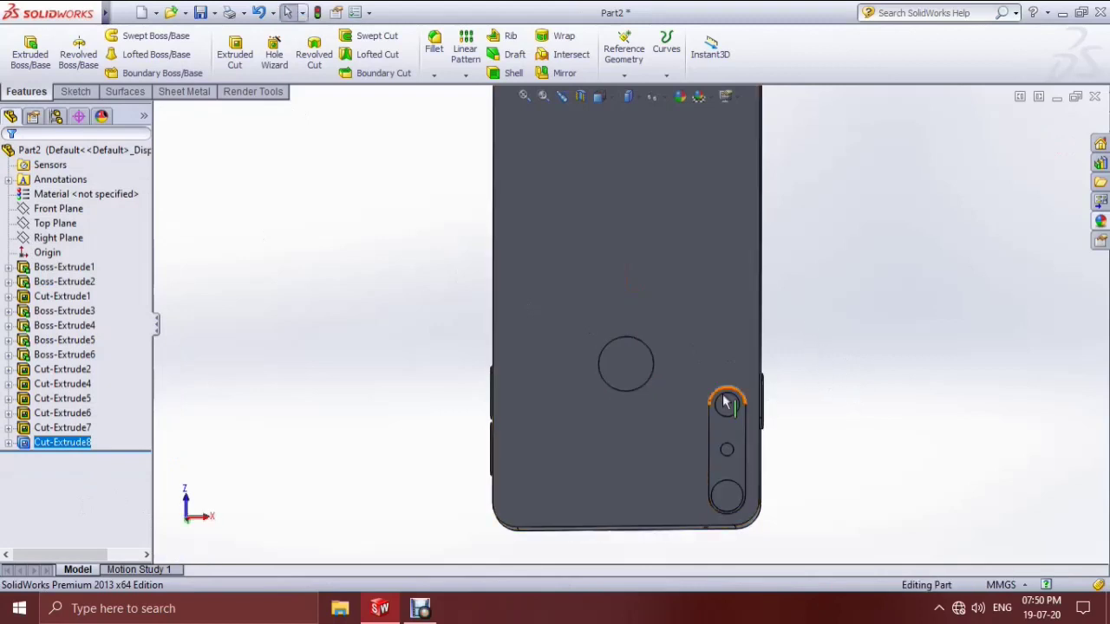
{"action": "key", "text": "f"}
{"action": "scroll", "coordinate": [646, 397], "scroll_direction": "down", "scroll_amount": 3}
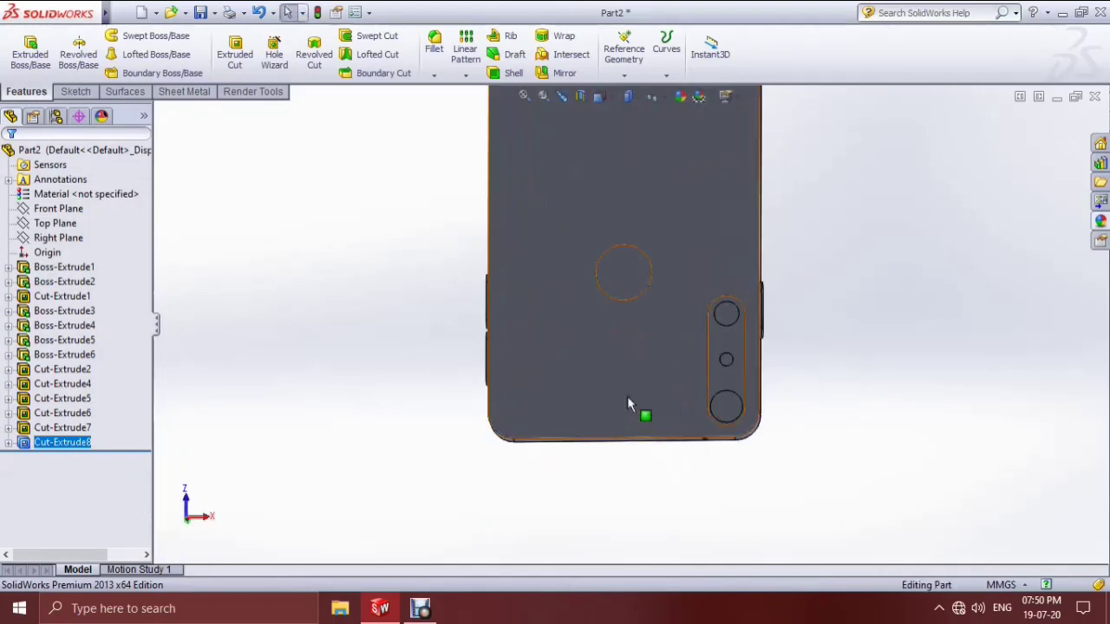
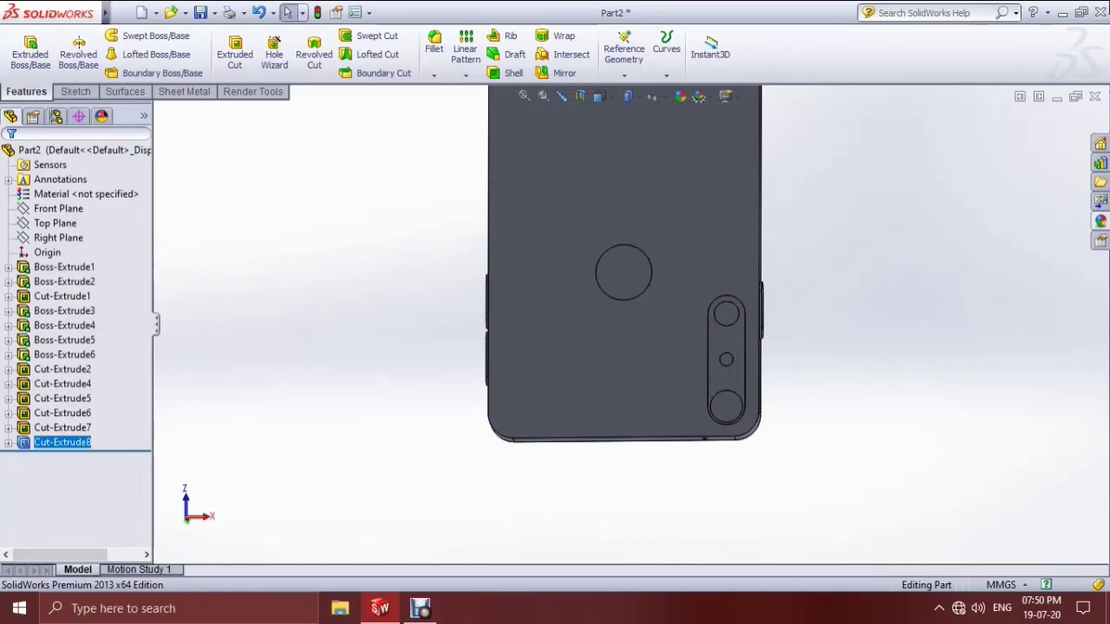
- Orbit the phone, fit it to the view and snap it to Isometric orientation
{"action": "mouse_move", "coordinate": [847, 251]}
{"action": "middle_mouse_down"}
{"action": "mouse_move", "coordinate": [842, 320]}
{"action": "mouse_move", "coordinate": [772, 320]}
{"action": "mouse_move", "coordinate": [704, 261]}
{"action": "middle_mouse_up"}
{"action": "mouse_move", "coordinate": [694, 339]}
{"action": "middle_mouse_down"}
{"action": "mouse_move", "coordinate": [760, 331]}
{"action": "mouse_move", "coordinate": [783, 300]}
{"action": "mouse_move", "coordinate": [716, 235]}
{"action": "mouse_move", "coordinate": [770, 231]}
{"action": "middle_mouse_up"}
{"action": "key", "text": "z"}
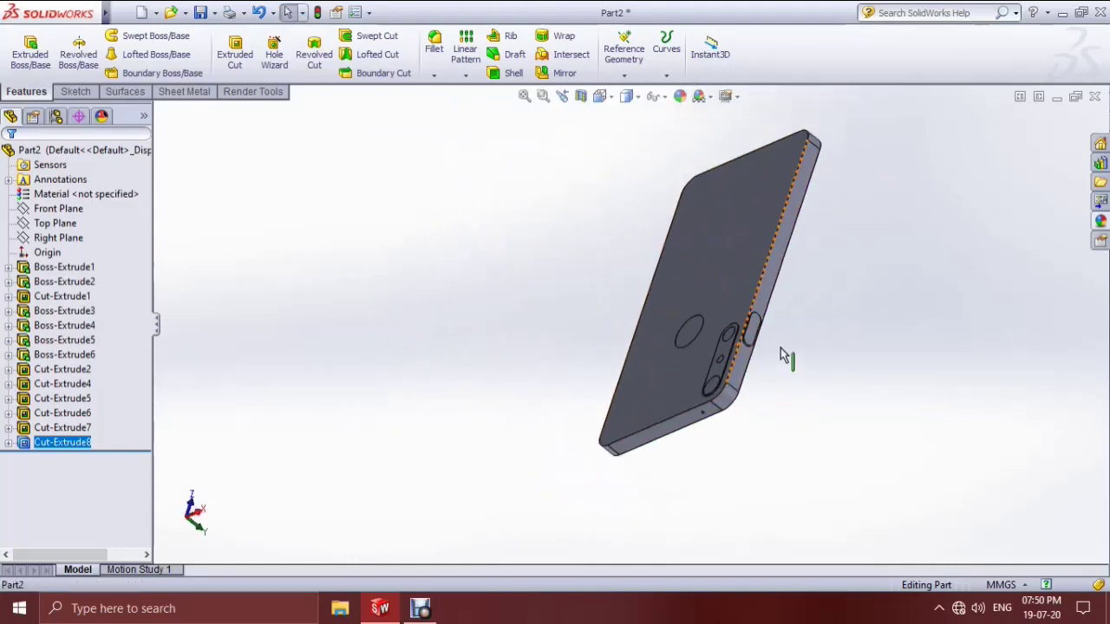
{"action": "middle_click_drag", "start_coordinate": [811, 406], "coordinate": [779, 273]}
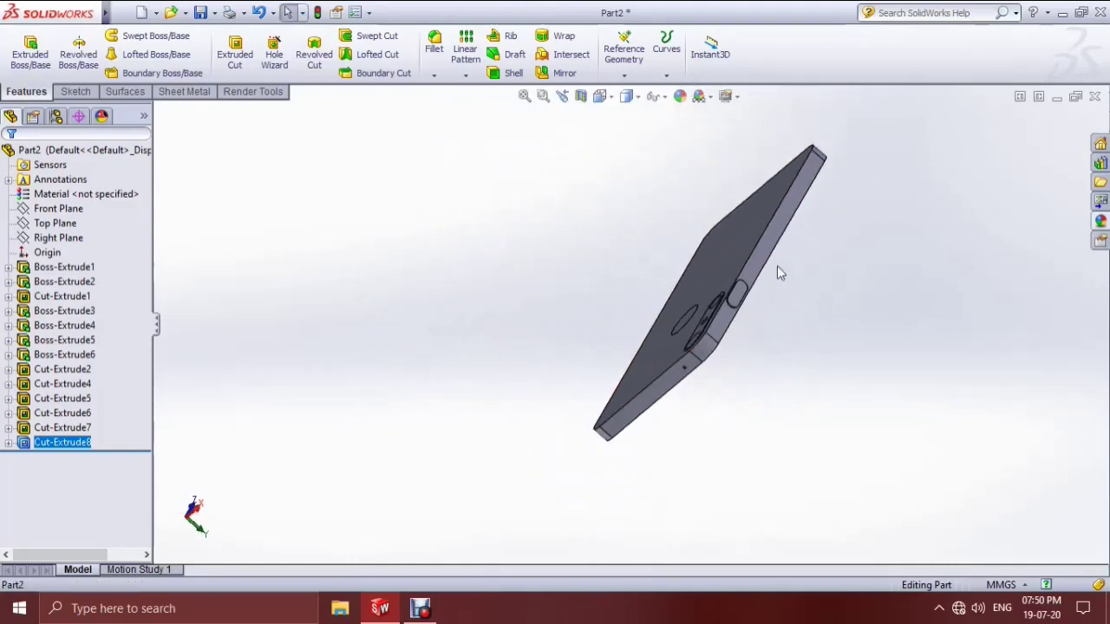
{"action": "left_click", "coordinate": [603, 98]}
{"action": "left_click", "coordinate": [681, 137]}
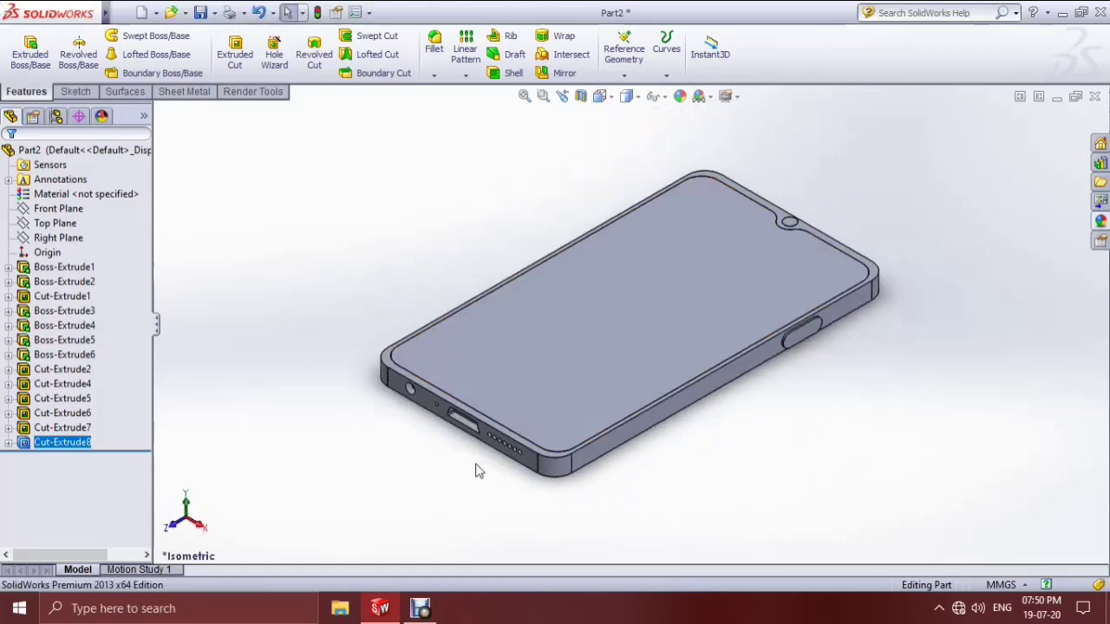
- Select the Boss-Extrude1 frame body in the FeatureManager tree, with the appearance library open
{"action": "left_click", "coordinate": [1101, 223]}
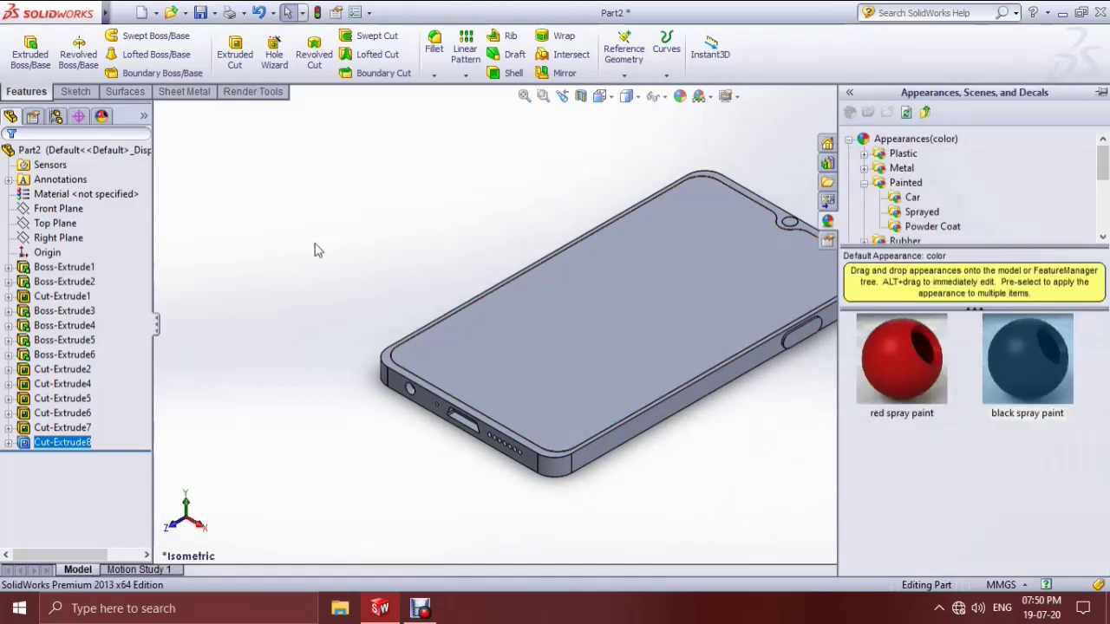
{"action": "left_click", "coordinate": [62, 275]}
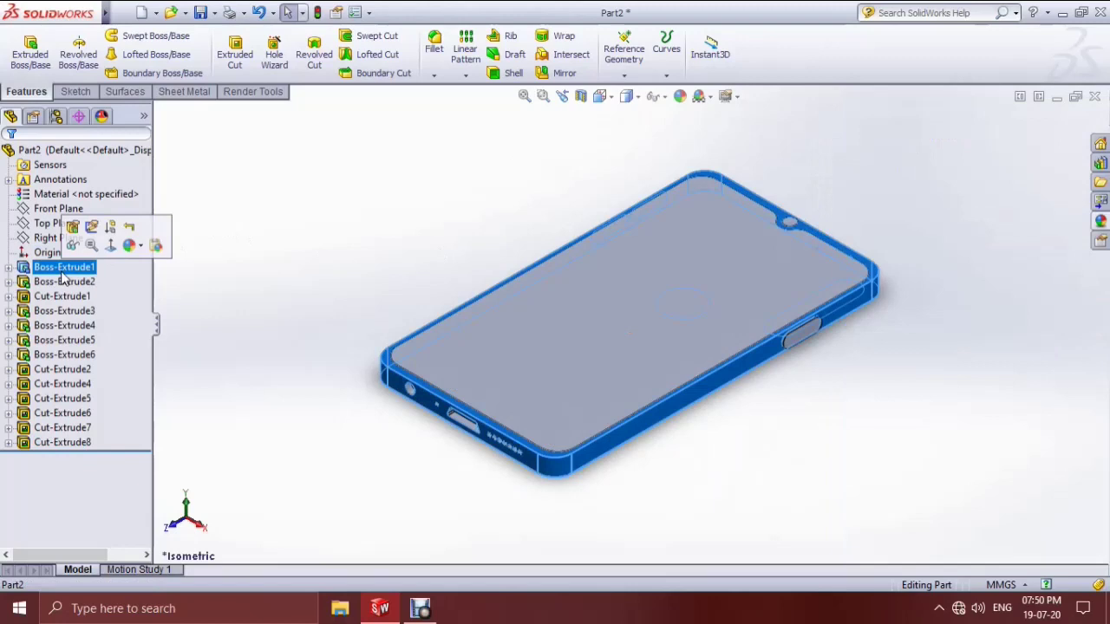
{"action": "left_click", "coordinate": [62, 282], "text": "ctrl"}
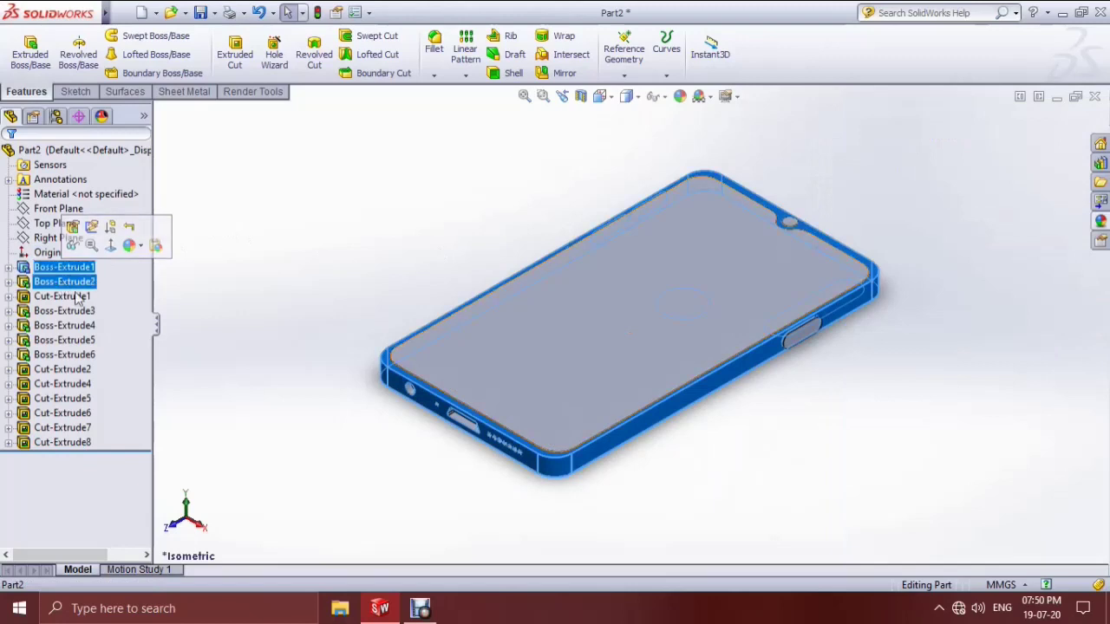
{"action": "left_click", "coordinate": [62, 284], "text": "ctrl"}
{"action": "middle_click_drag", "start_coordinate": [275, 323], "coordinate": [361, 325]}
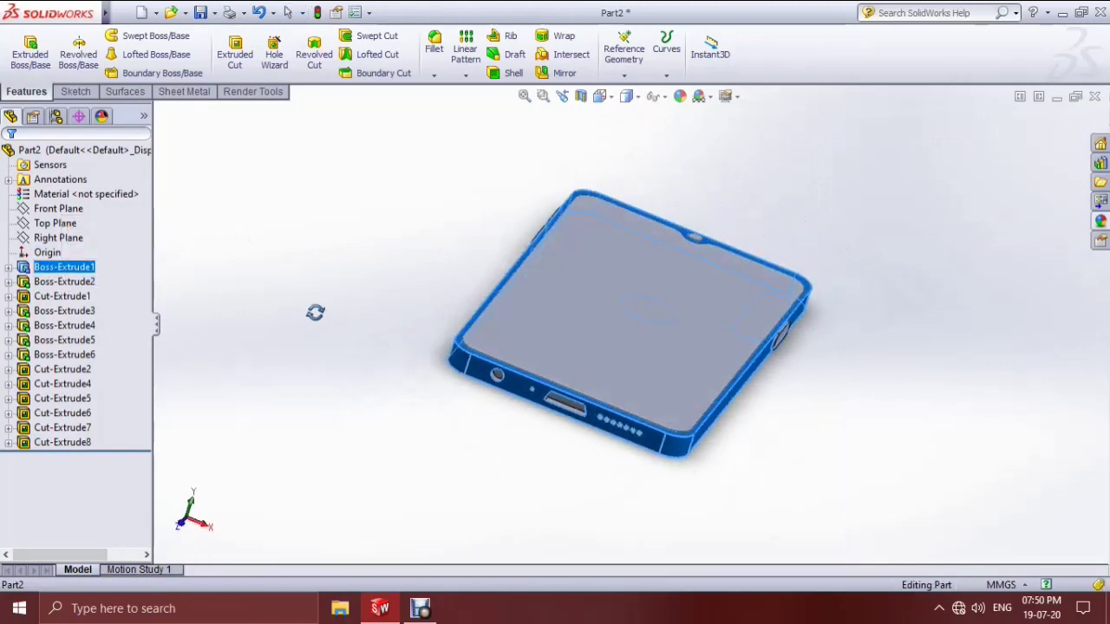
{"action": "left_click", "coordinate": [77, 282]}
{"action": "left_click", "coordinate": [65, 267]}
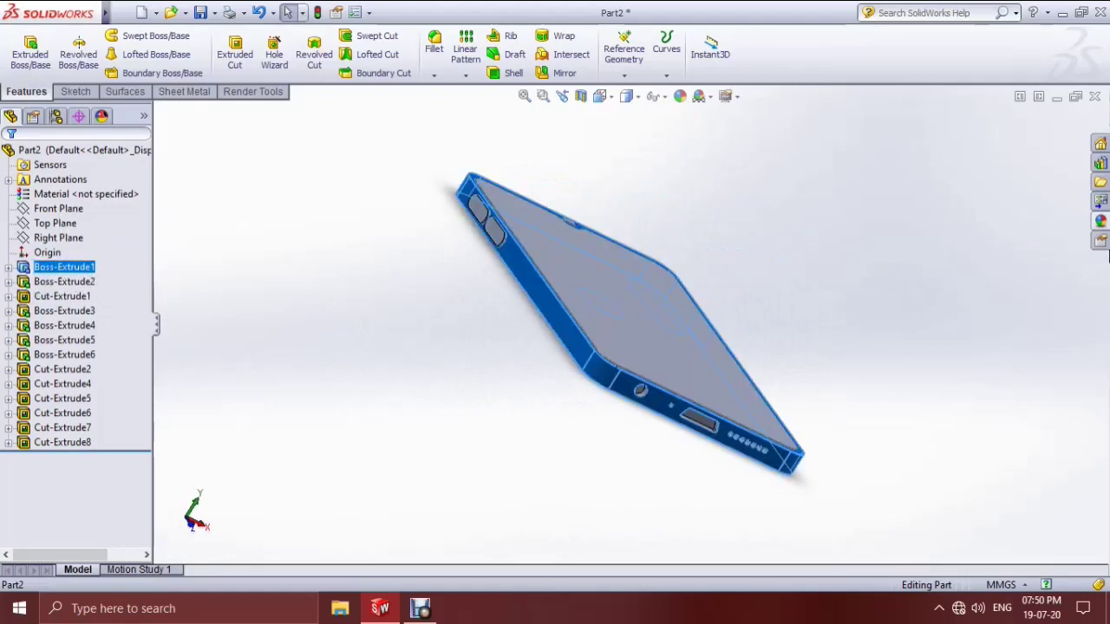
{"action": "left_click", "coordinate": [1102, 222]}
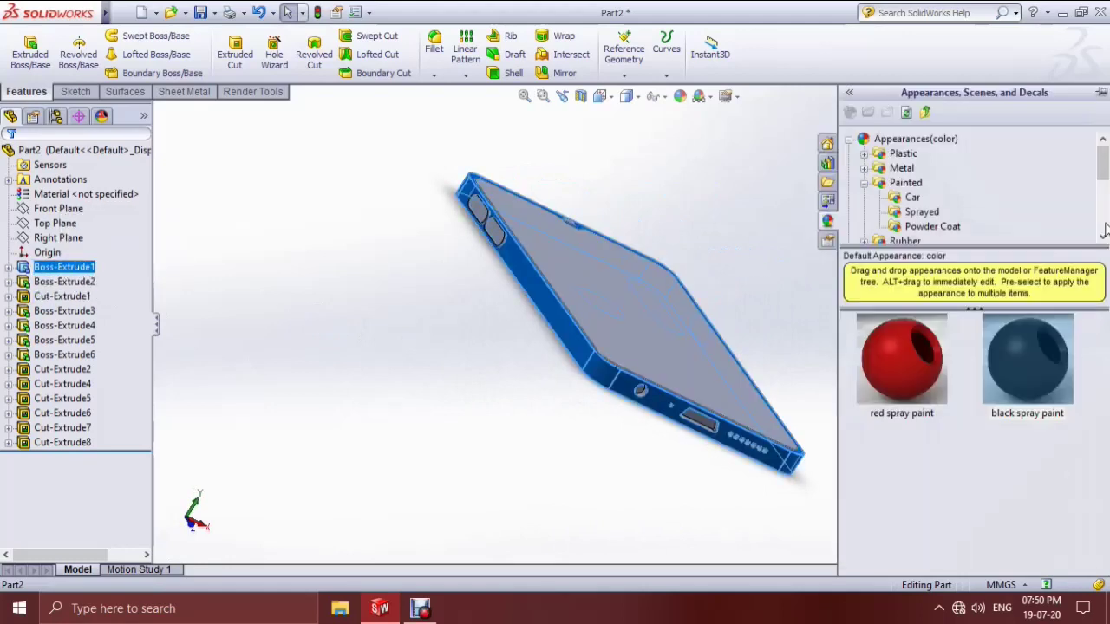
{"action": "left_click", "coordinate": [864, 183]}
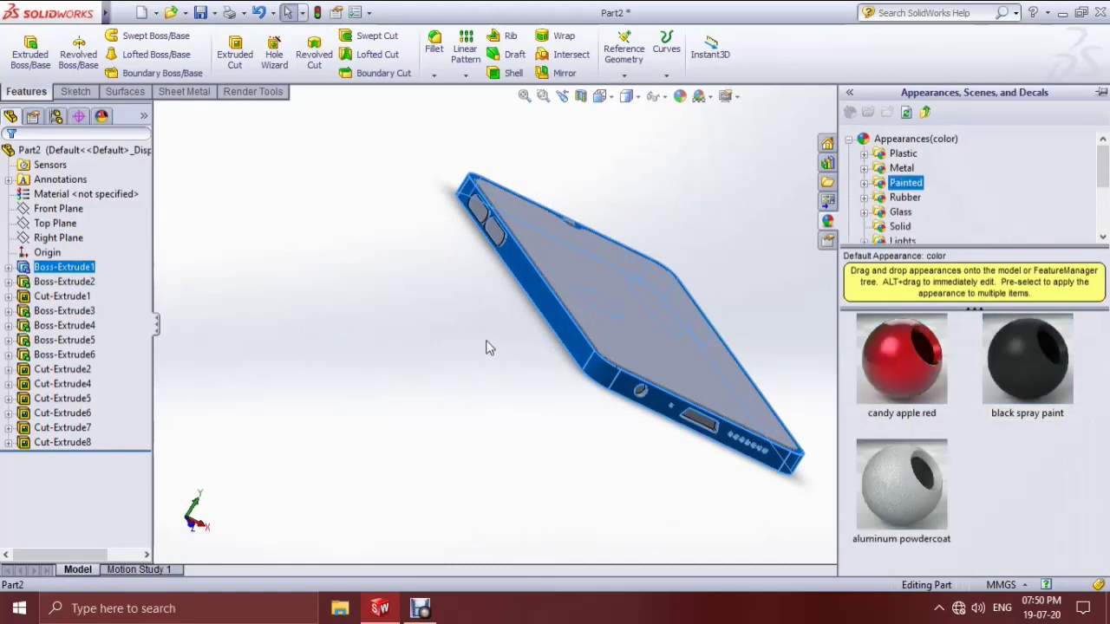
{"action": "mouse_move", "coordinate": [394, 398]}
{"action": "middle_mouse_down"}
{"action": "mouse_move", "coordinate": [465, 347]}
{"action": "mouse_move", "coordinate": [401, 417]}
{"action": "middle_mouse_up"}
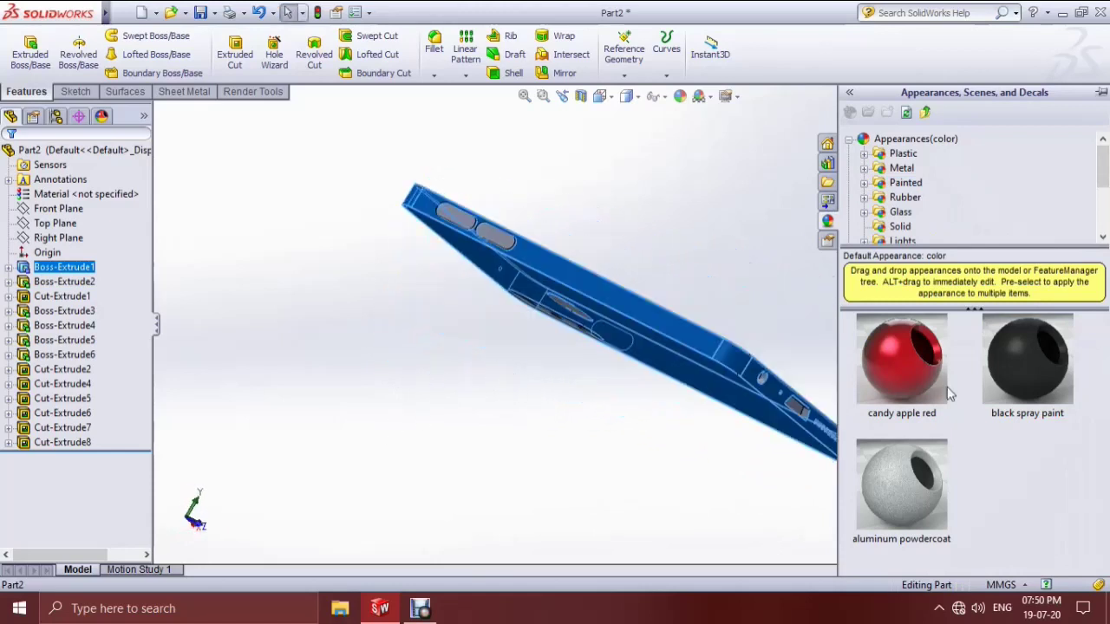
- Apply red high gloss plastic from Plastic > High Gloss to the frame body
{"action": "left_click", "coordinate": [864, 154]}
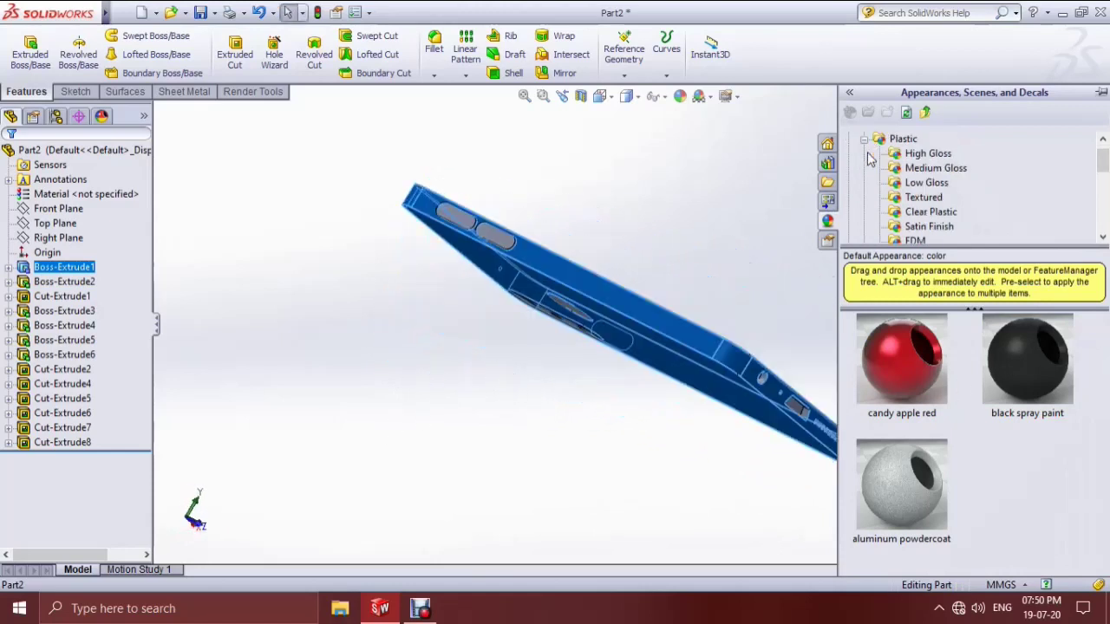
{"action": "left_click", "coordinate": [913, 153]}
{"action": "scroll", "coordinate": [960, 338], "scroll_direction": "down", "scroll_amount": 3}
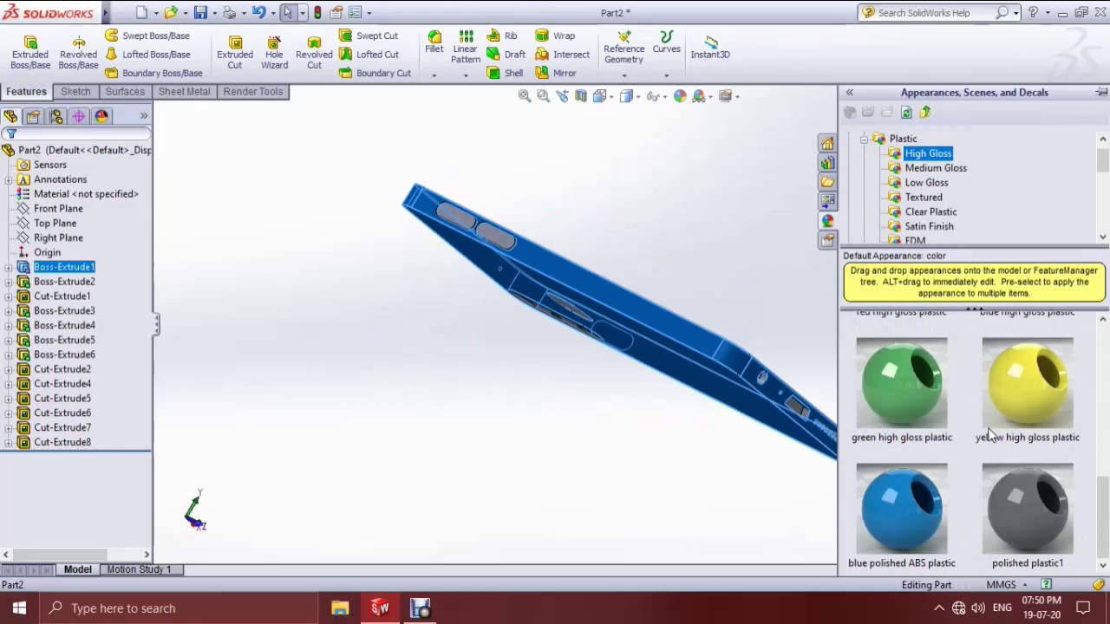
{"action": "scroll", "coordinate": [1017, 390], "scroll_direction": "up", "scroll_amount": 3}
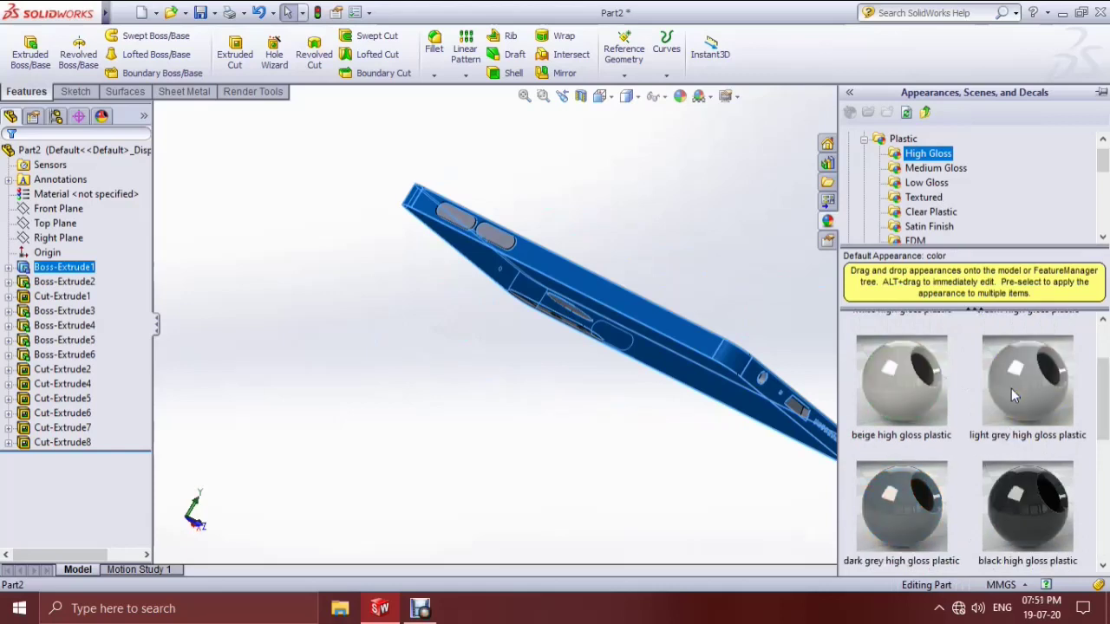
{"action": "scroll", "coordinate": [1012, 399], "scroll_direction": "down", "scroll_amount": 2}
{"action": "right_click", "coordinate": [911, 449]}
{"action": "left_click", "coordinate": [954, 458]}
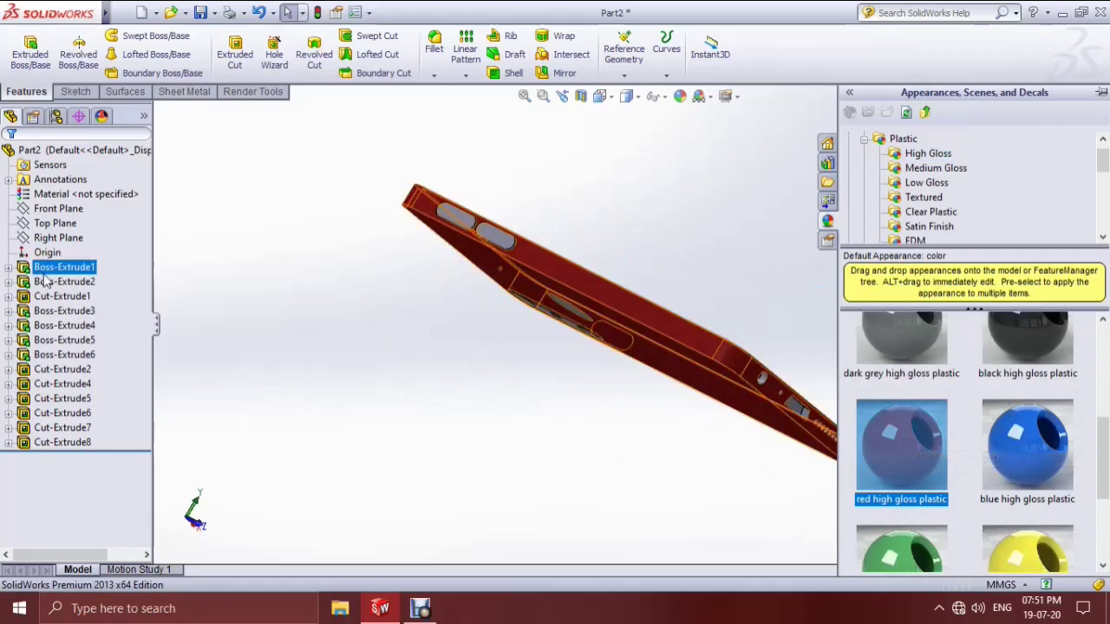
{"action": "middle_click_drag", "start_coordinate": [390, 337], "coordinate": [352, 404]}
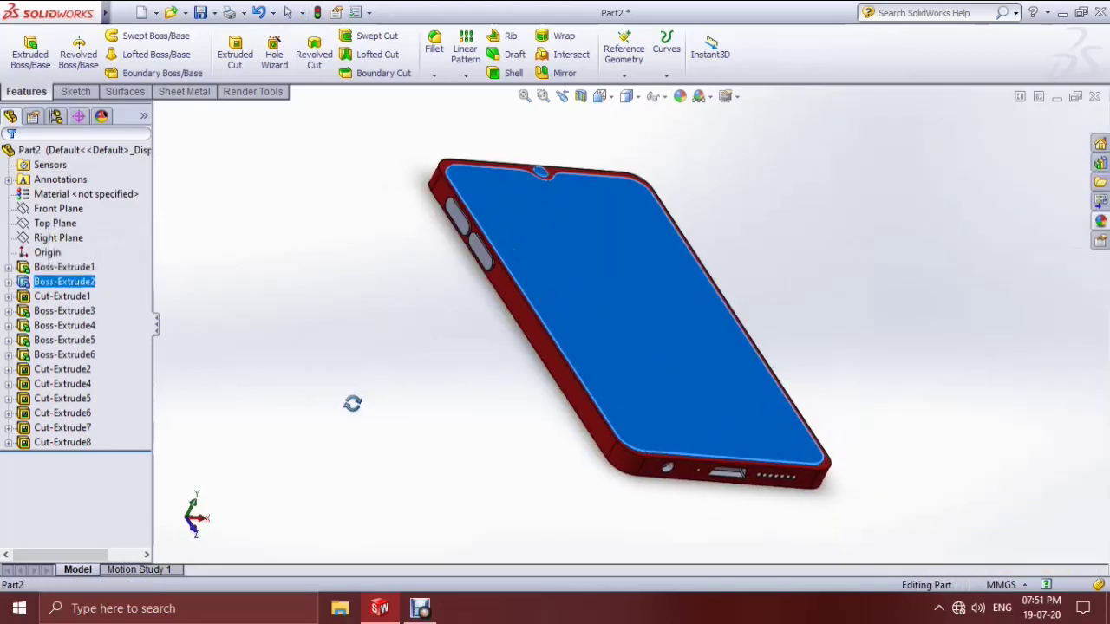
- Apply black high gloss plastic to the Boss-Extrude2 screen body
{"action": "left_click", "coordinate": [1100, 220]}
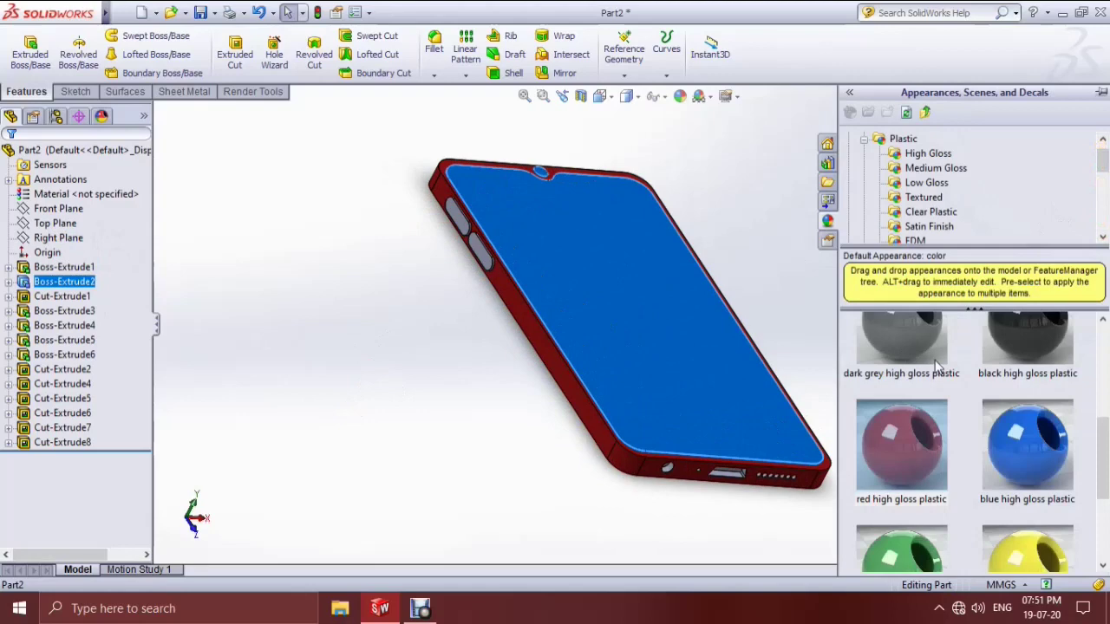
{"action": "scroll", "coordinate": [906, 346], "scroll_direction": "up", "scroll_amount": 3}
{"action": "scroll", "coordinate": [937, 419], "scroll_direction": "down", "scroll_amount": 2}
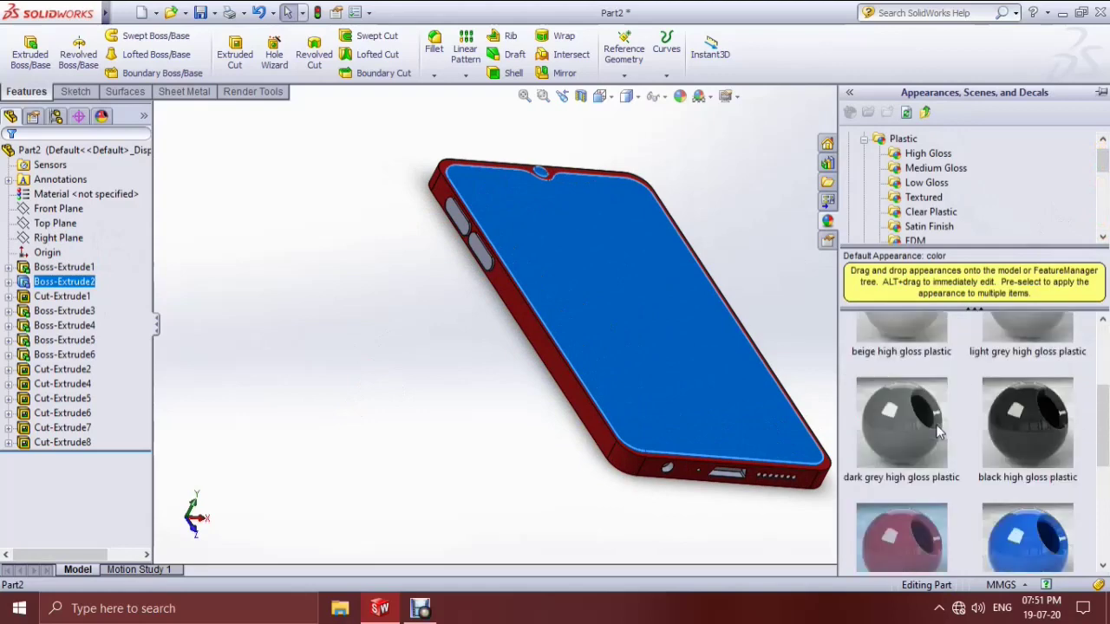
{"action": "scroll", "coordinate": [998, 409], "scroll_direction": "down", "scroll_amount": 3}
{"action": "scroll", "coordinate": [998, 410], "scroll_direction": "up", "scroll_amount": 3}
{"action": "scroll", "coordinate": [1005, 409], "scroll_direction": "up", "scroll_amount": 2}
{"action": "right_click", "coordinate": [1038, 501]}
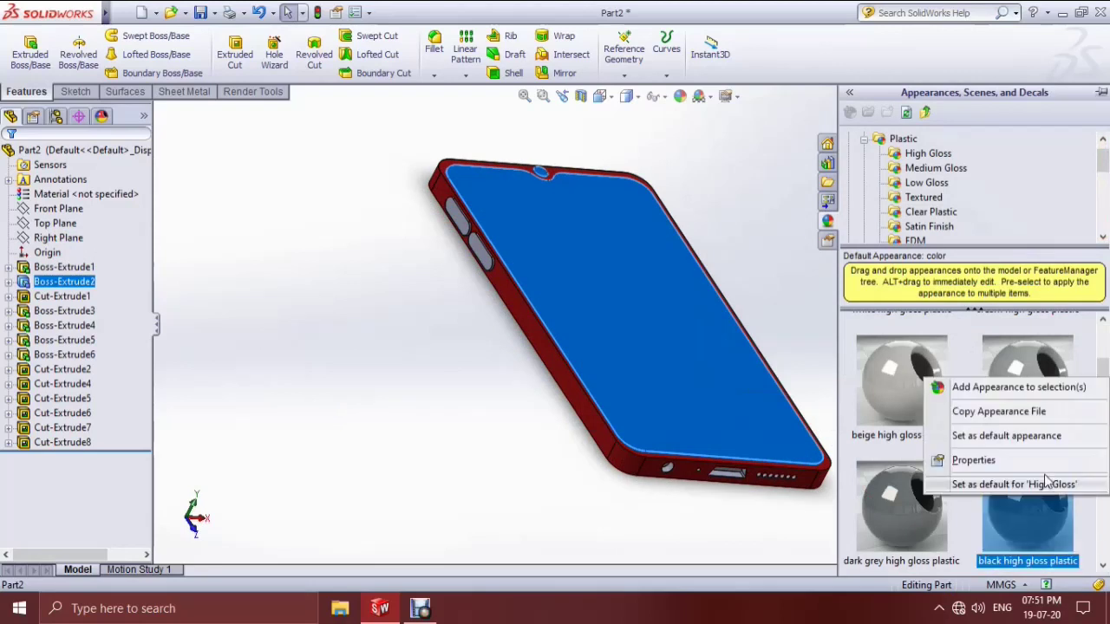
{"action": "left_click", "coordinate": [1023, 386]}
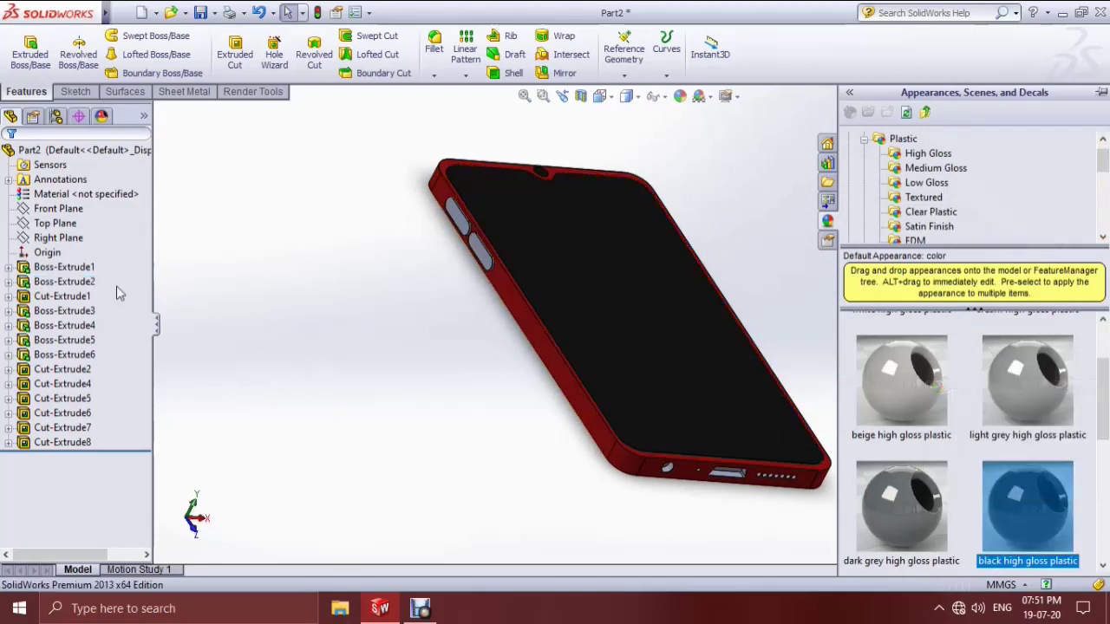
- Select the Cut-Extrude1 notch feature and zoom in toward it
{"action": "left_click", "coordinate": [54, 297]}
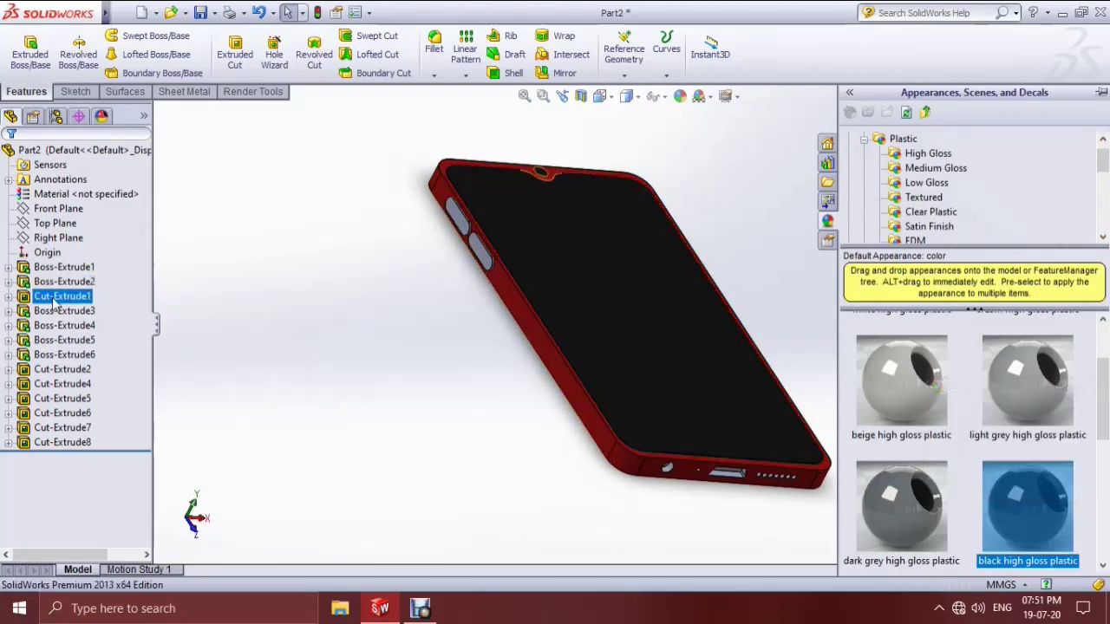
{"action": "scroll", "coordinate": [543, 154], "scroll_direction": "down", "scroll_amount": 2}
{"action": "scroll", "coordinate": [552, 244], "scroll_direction": "down", "scroll_amount": 2}
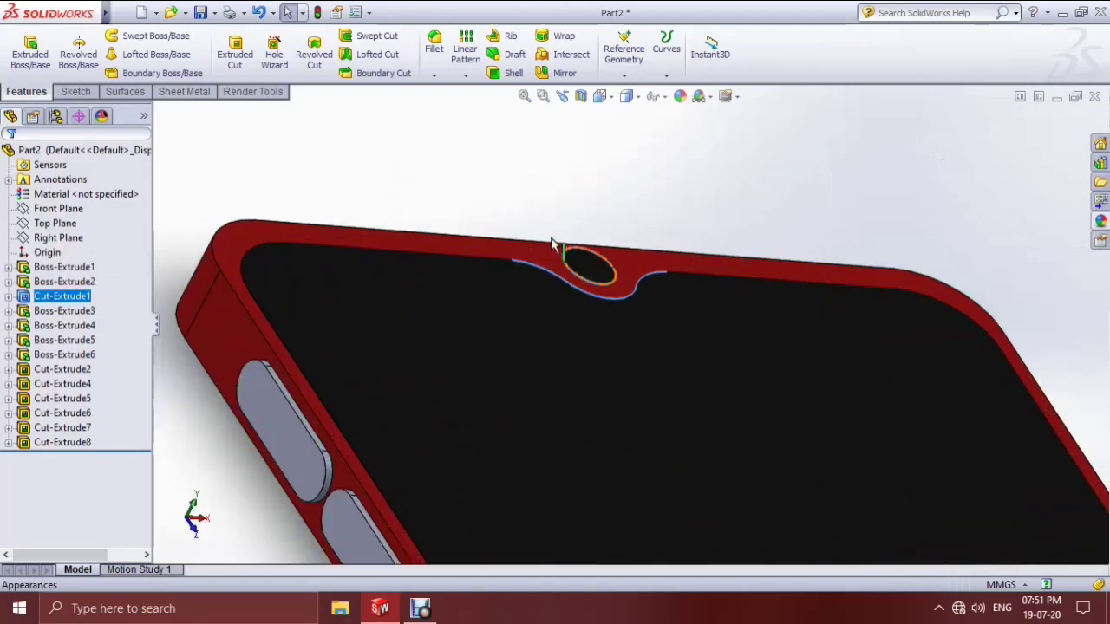
- Give the elliptical camera face in the notch a dark grey high gloss plastic appearance
{"action": "scroll", "coordinate": [553, 244], "scroll_direction": "down", "scroll_amount": 2}
{"action": "left_click", "coordinate": [630, 310]}
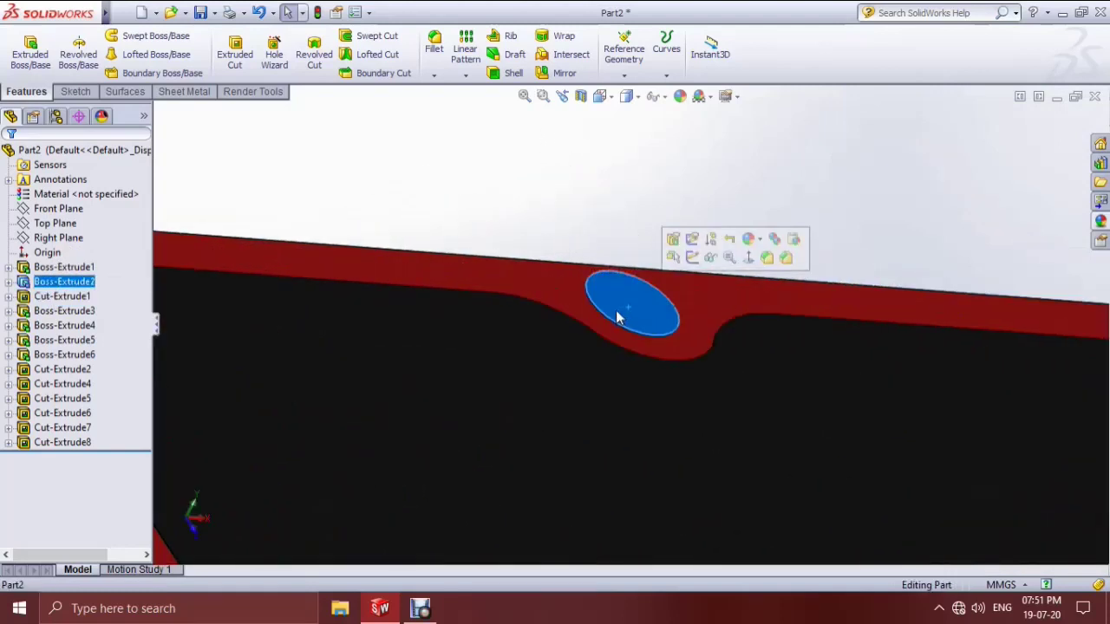
{"action": "left_click", "coordinate": [1100, 220]}
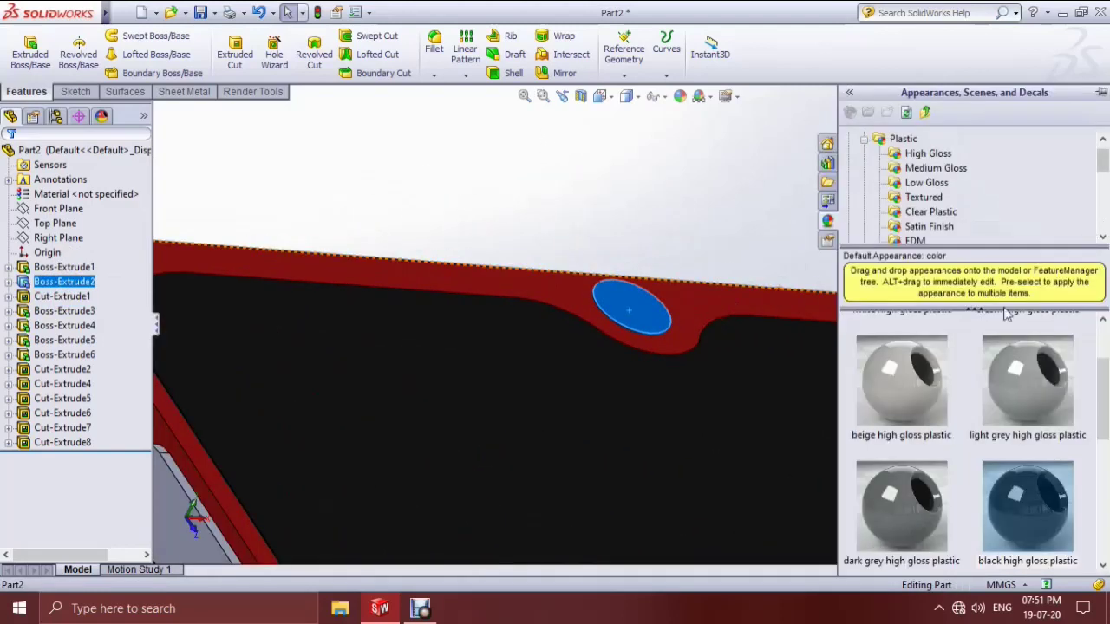
{"action": "scroll", "coordinate": [932, 408], "scroll_direction": "down", "scroll_amount": 3}
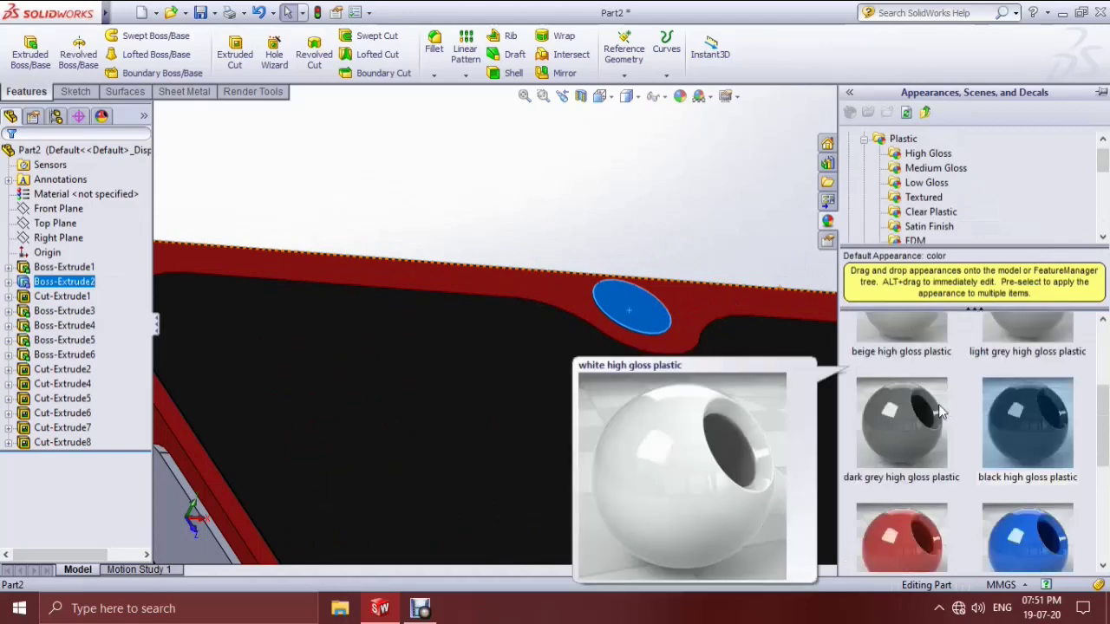
{"action": "right_click", "coordinate": [936, 422]}
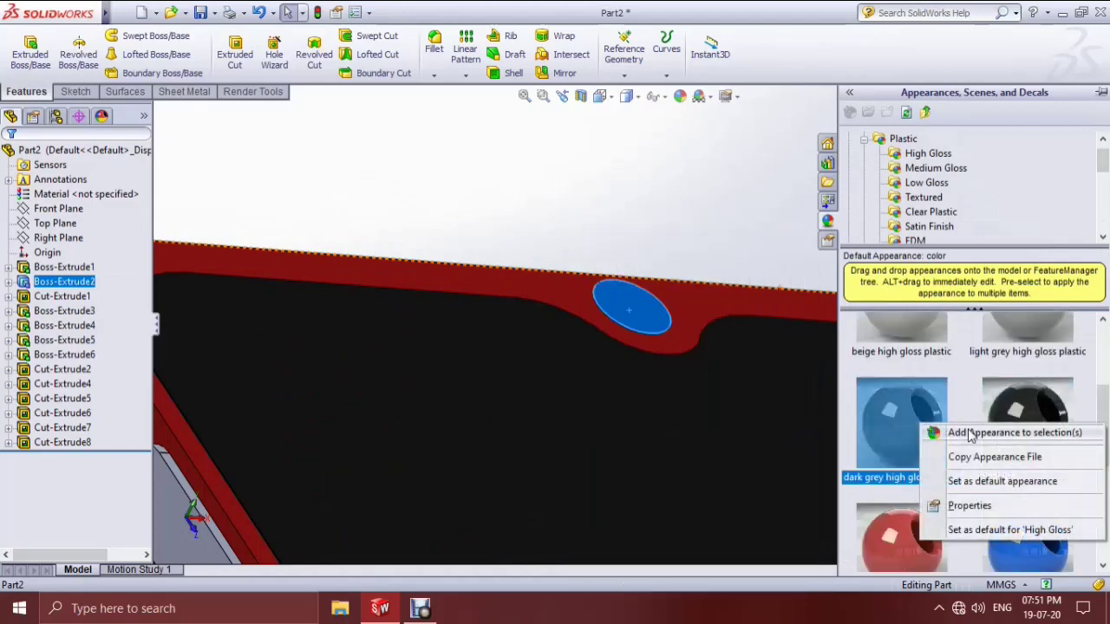
{"action": "left_click", "coordinate": [945, 430]}
{"action": "scroll", "coordinate": [381, 192], "scroll_direction": "up", "scroll_amount": 5}
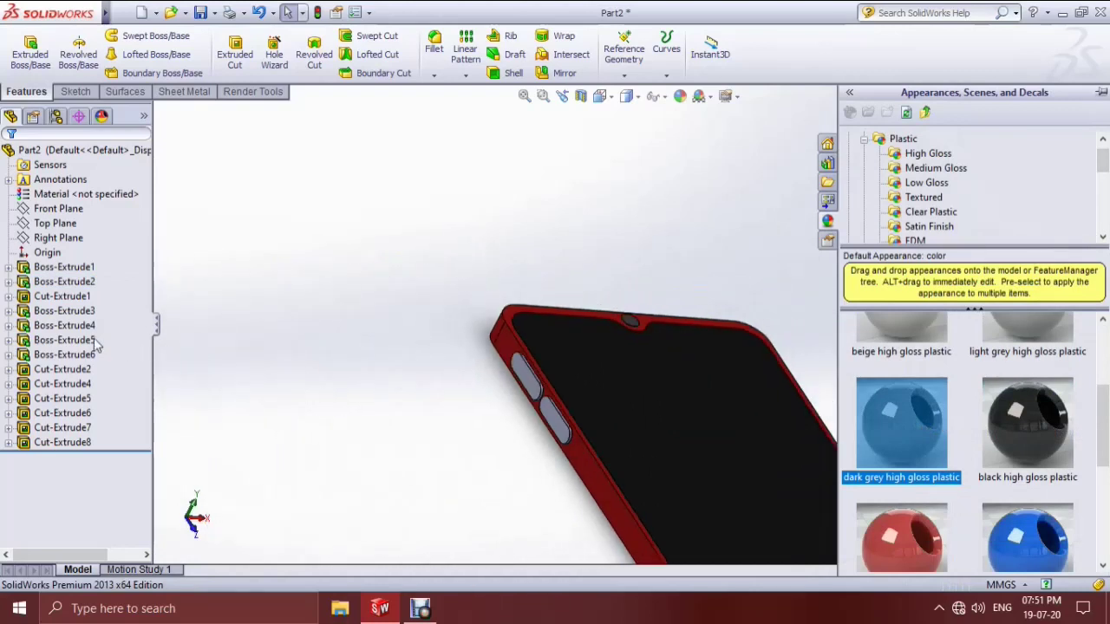
- Apply Metal > Aluminum satin finish to the Boss-Extrude4 and Boss-Extrude5 side buttons
{"action": "left_click", "coordinate": [52, 325]}
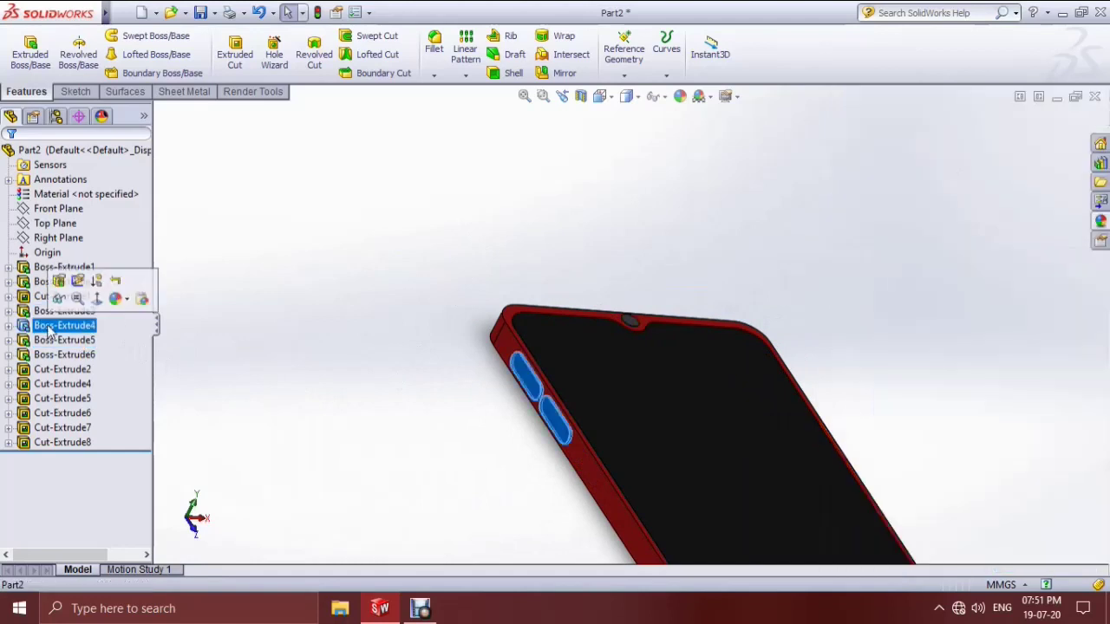
{"action": "left_click", "coordinate": [69, 341], "text": "ctrl"}
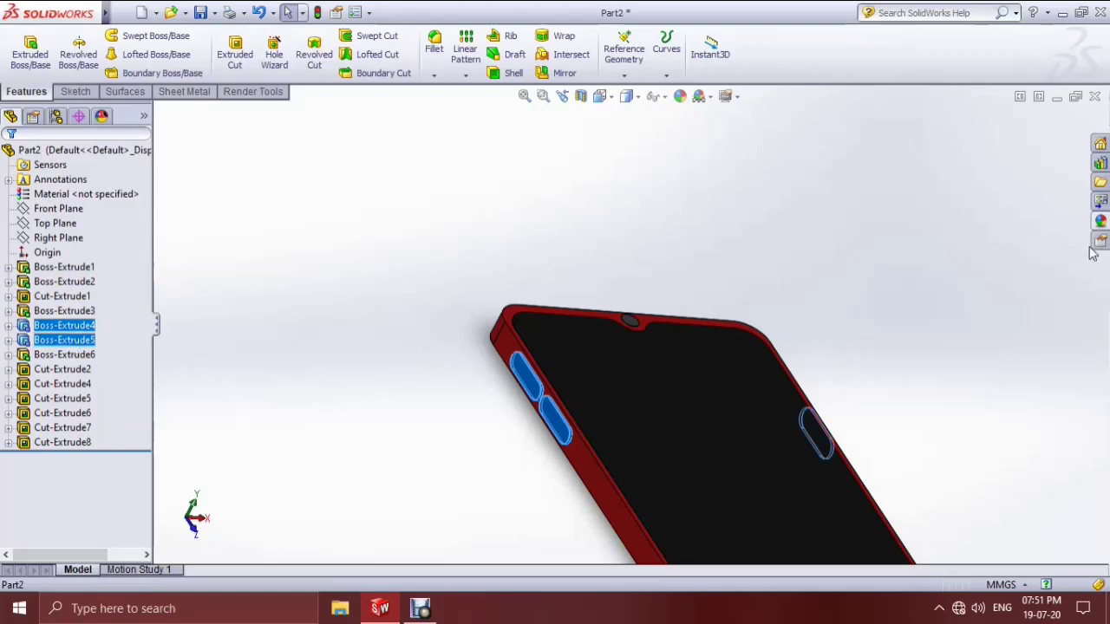
{"action": "left_click", "coordinate": [1099, 221]}
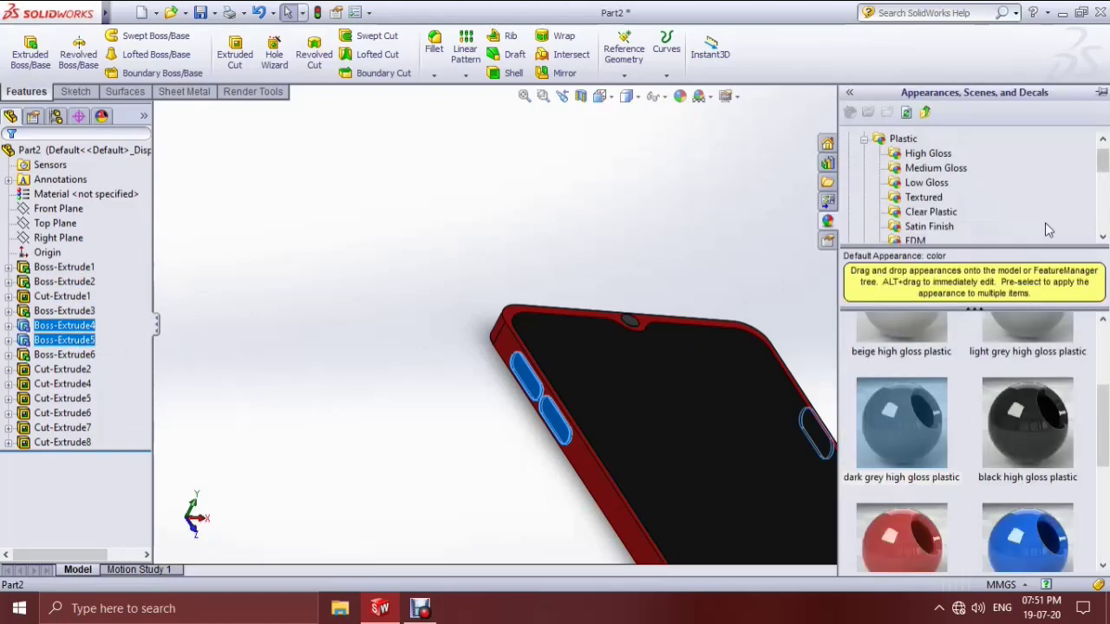
{"action": "left_click", "coordinate": [863, 139]}
{"action": "left_click", "coordinate": [863, 156]}
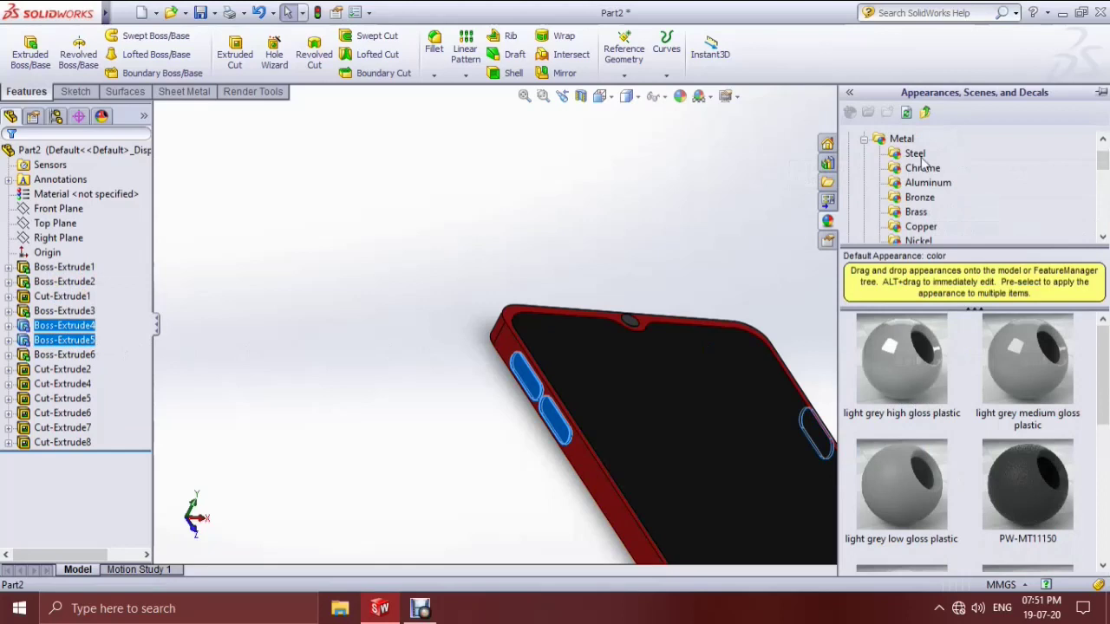
{"action": "left_click", "coordinate": [928, 183]}
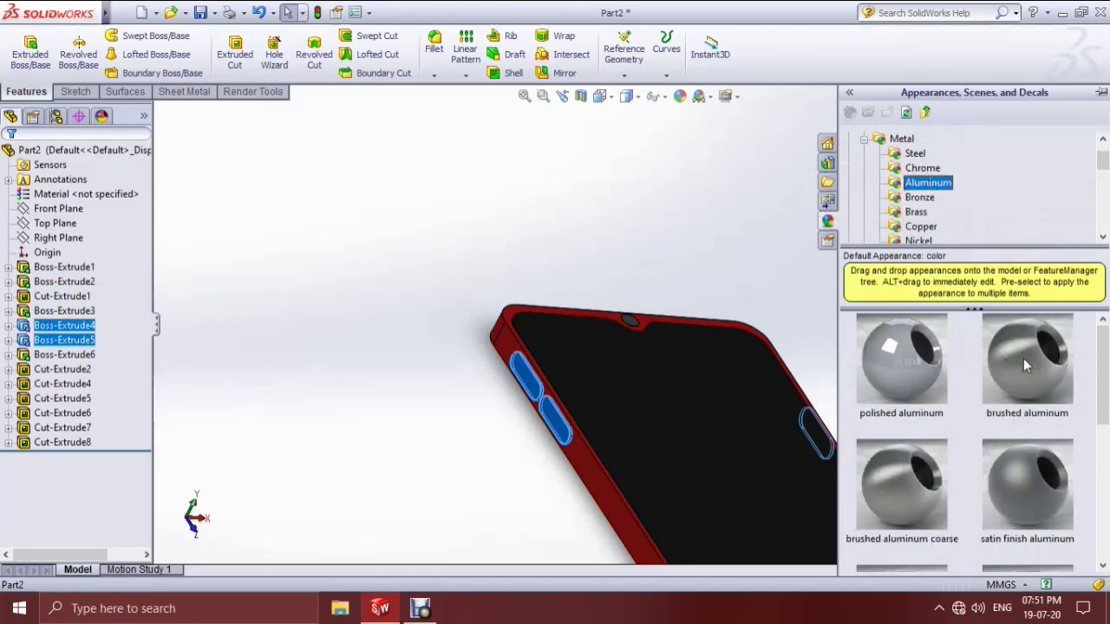
{"action": "mouse_move", "coordinate": [1026, 484]}
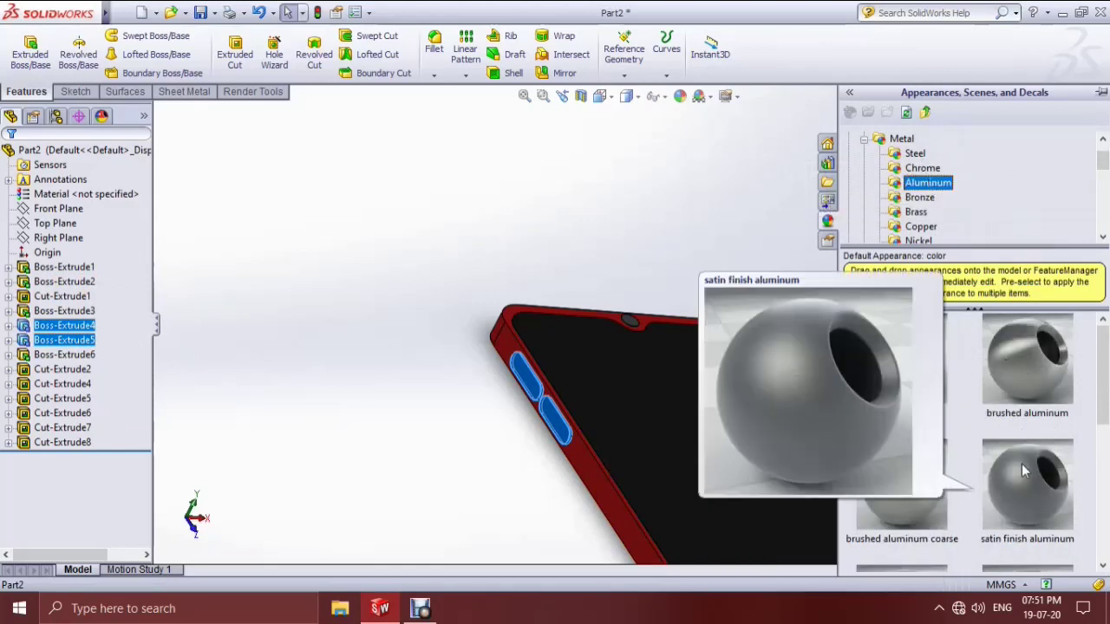
{"action": "right_click", "coordinate": [1023, 471]}
{"action": "left_click", "coordinate": [932, 470]}
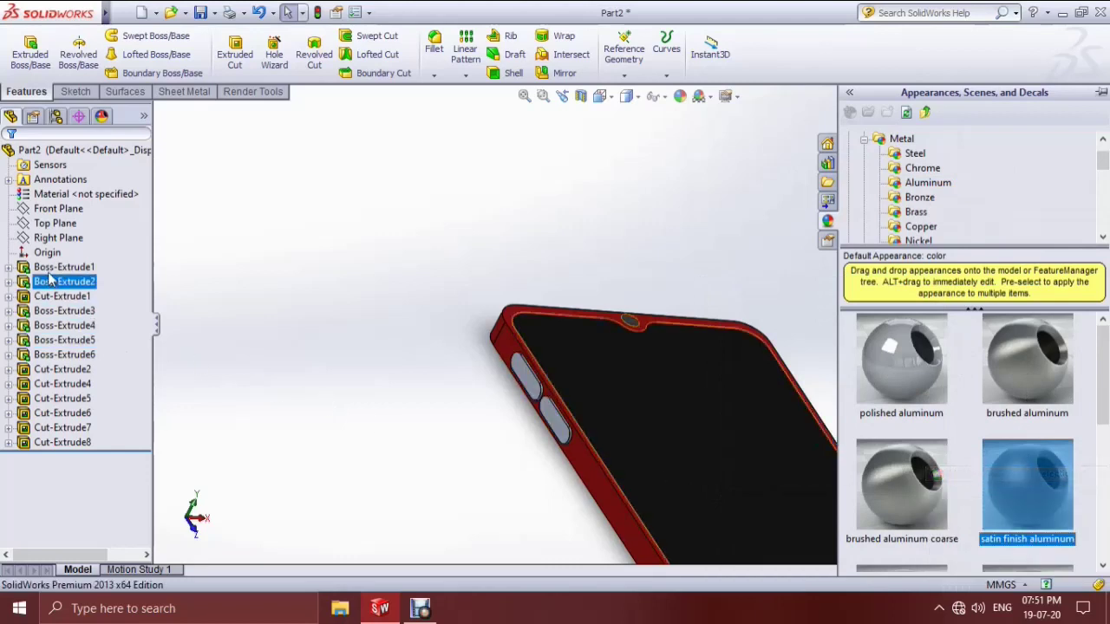
- Highlight Boss-Extrude4 and 5, then select the Boss-Extrude6 camera housing
{"action": "left_click", "coordinate": [62, 326]}
{"action": "left_click", "coordinate": [59, 340]}
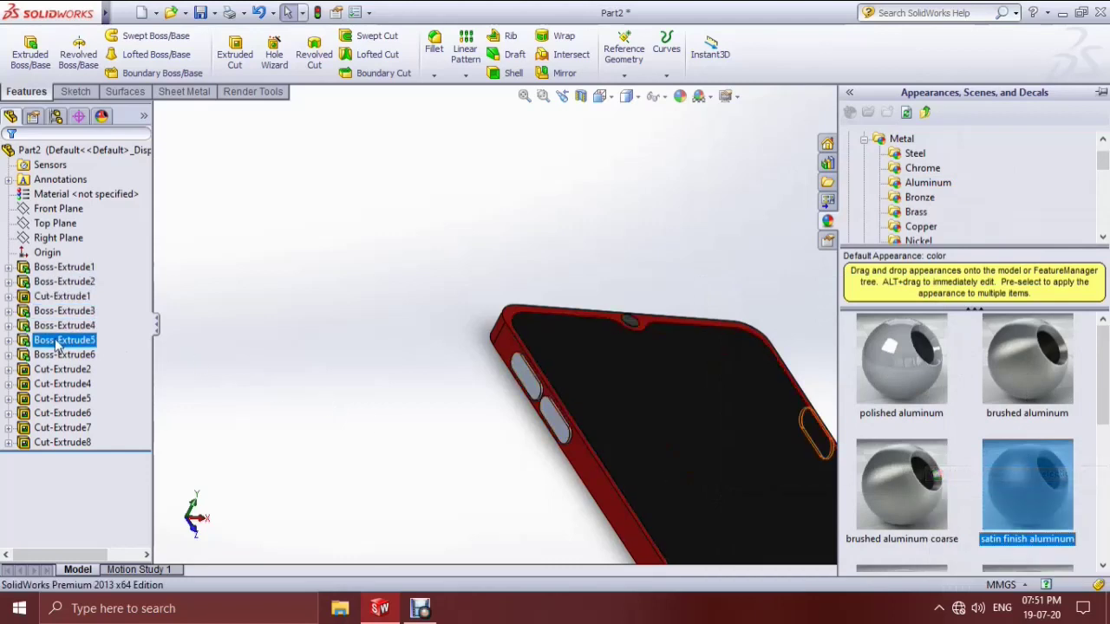
{"action": "left_click", "coordinate": [59, 355]}
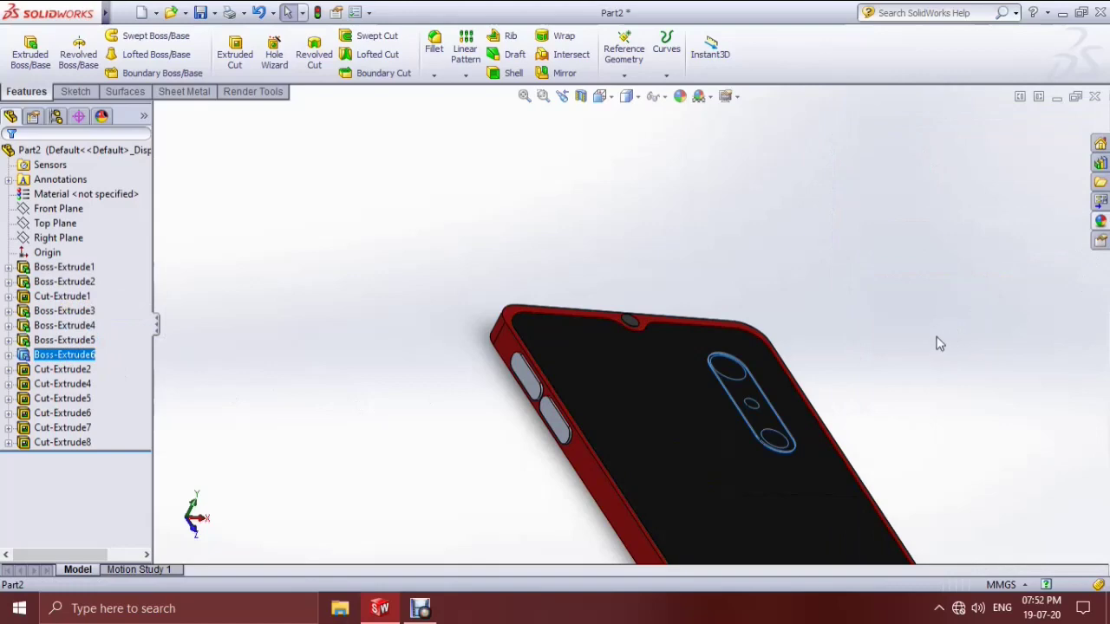
- Orbit to the phone's back and apply Painted > Sprayed black spray paint to the camera housing
{"action": "middle_click_drag", "start_coordinate": [936, 342], "coordinate": [721, 300]}
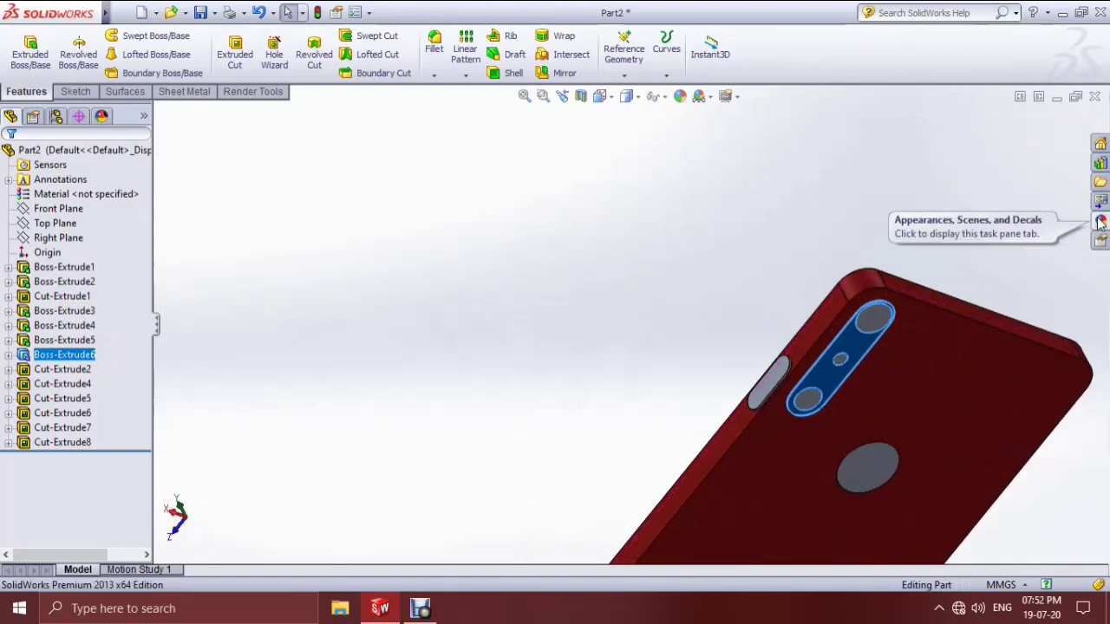
{"action": "left_click", "coordinate": [1102, 222]}
{"action": "left_click", "coordinate": [863, 140]}
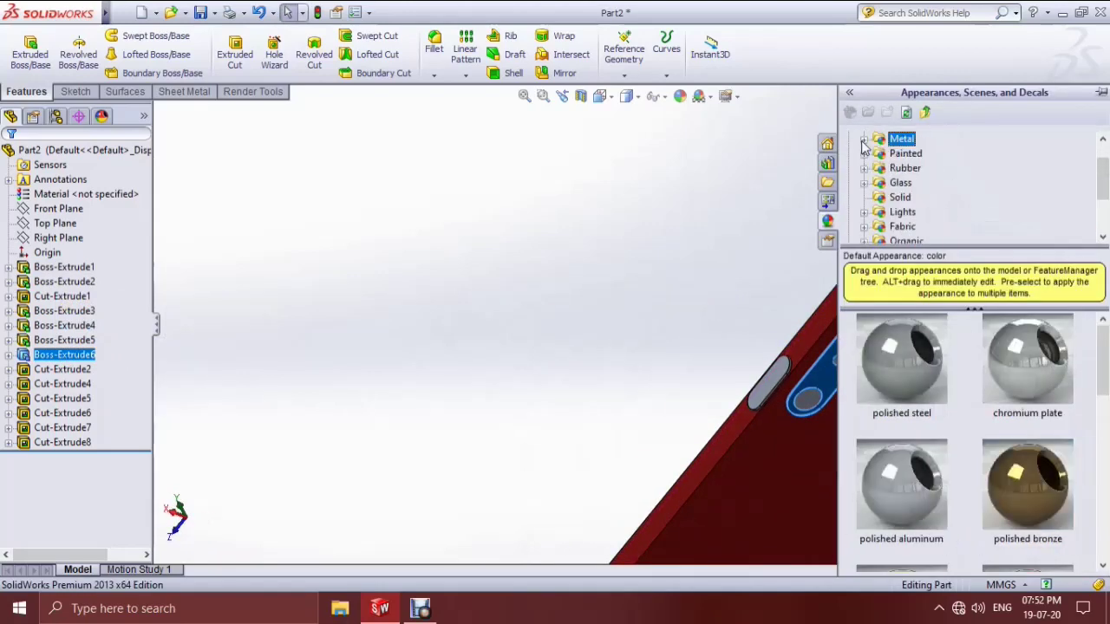
{"action": "left_click", "coordinate": [864, 153]}
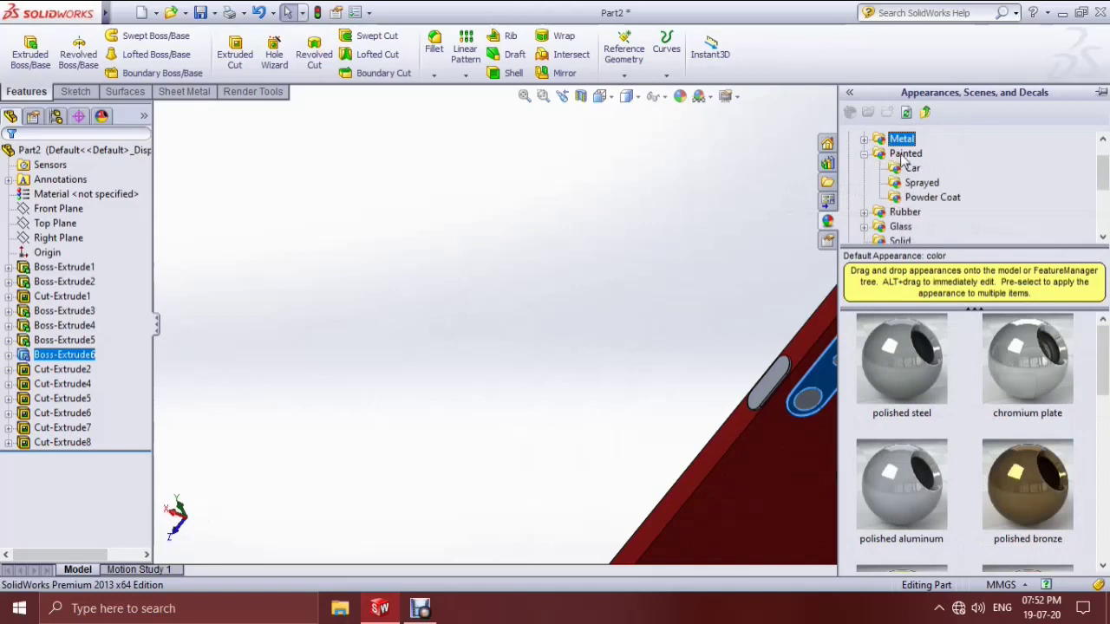
{"action": "left_click", "coordinate": [912, 169]}
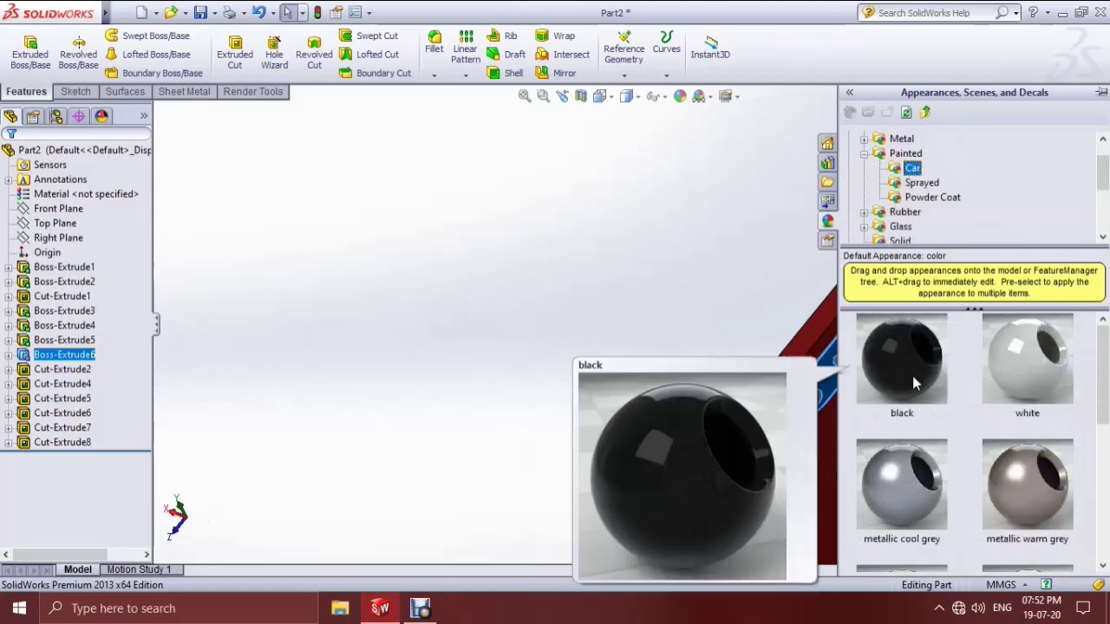
{"action": "scroll", "coordinate": [912, 376], "scroll_direction": "down", "scroll_amount": 2}
{"action": "scroll", "coordinate": [954, 408], "scroll_direction": "down", "scroll_amount": 3}
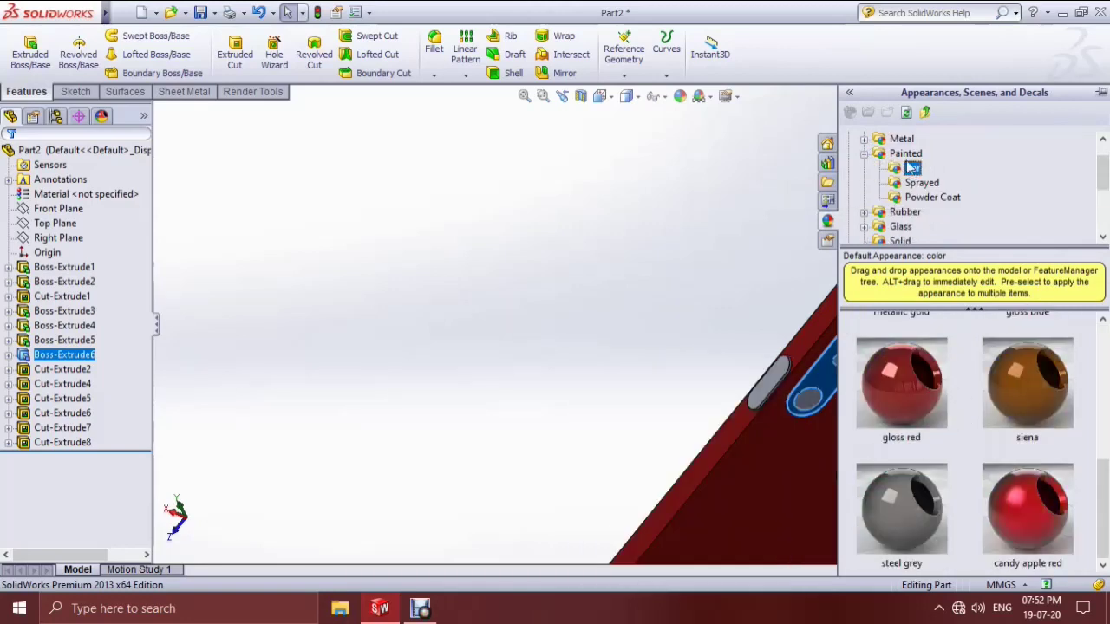
{"action": "left_click", "coordinate": [922, 183]}
{"action": "mouse_move", "coordinate": [1028, 358]}
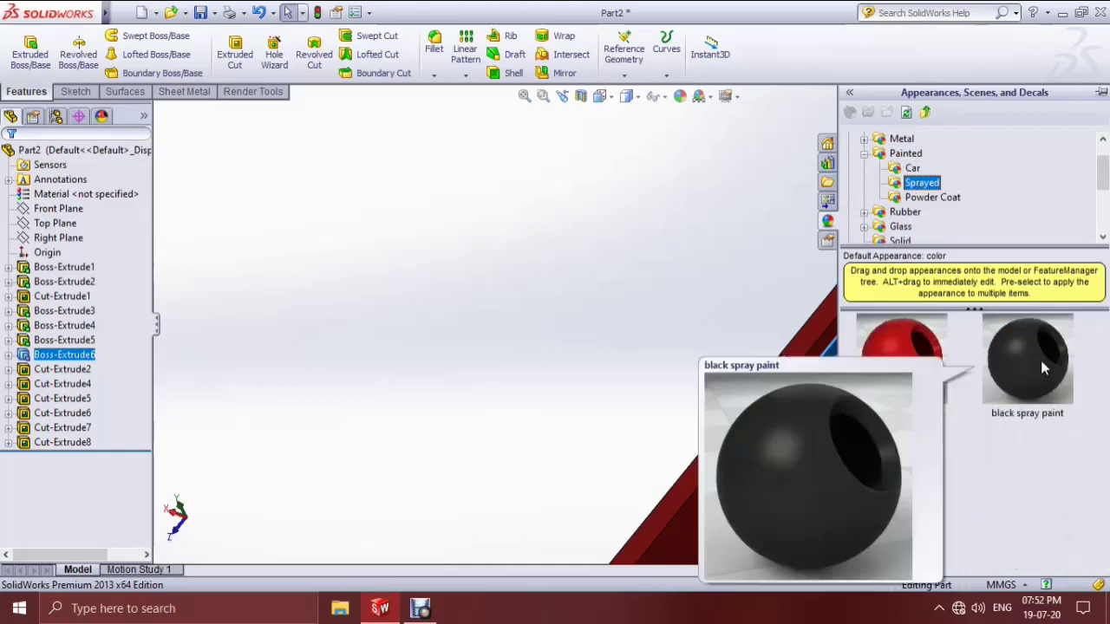
{"action": "left_click", "coordinate": [1044, 366]}
{"action": "right_click", "coordinate": [1043, 366]}
{"action": "left_click", "coordinate": [587, 454]}
- Select the Boss-Extrude6 camera housing and the Cut-Extrude2 lens holes
{"action": "mouse_move", "coordinate": [587, 454]}
{"action": "middle_mouse_down"}
{"action": "mouse_move", "coordinate": [634, 392]}
{"action": "mouse_move", "coordinate": [731, 367]}
{"action": "middle_mouse_up"}
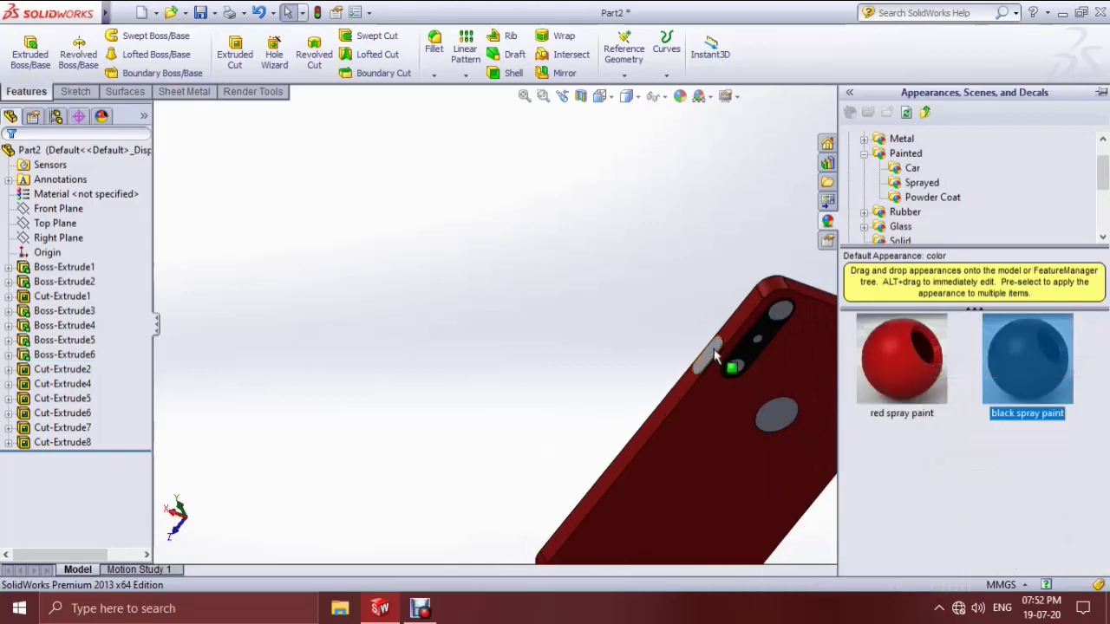
{"action": "left_click", "coordinate": [67, 355]}
{"action": "left_click", "coordinate": [69, 371]}
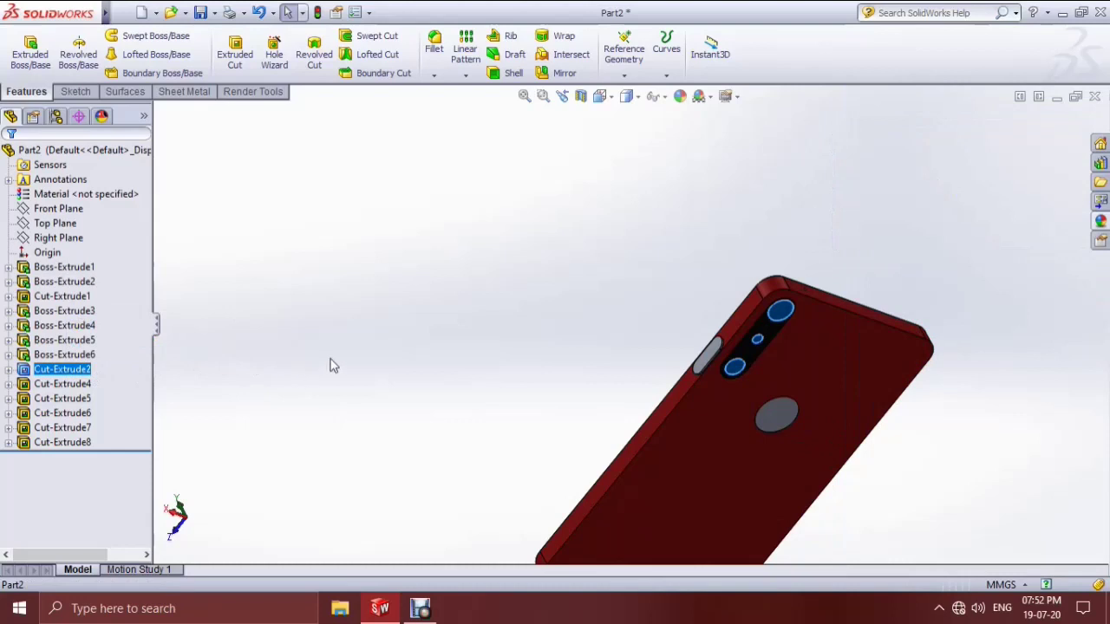
- Select the lower camera lens face and browse the Lights and Glass > Gloss appearance folders
{"action": "left_click", "coordinate": [734, 368]}
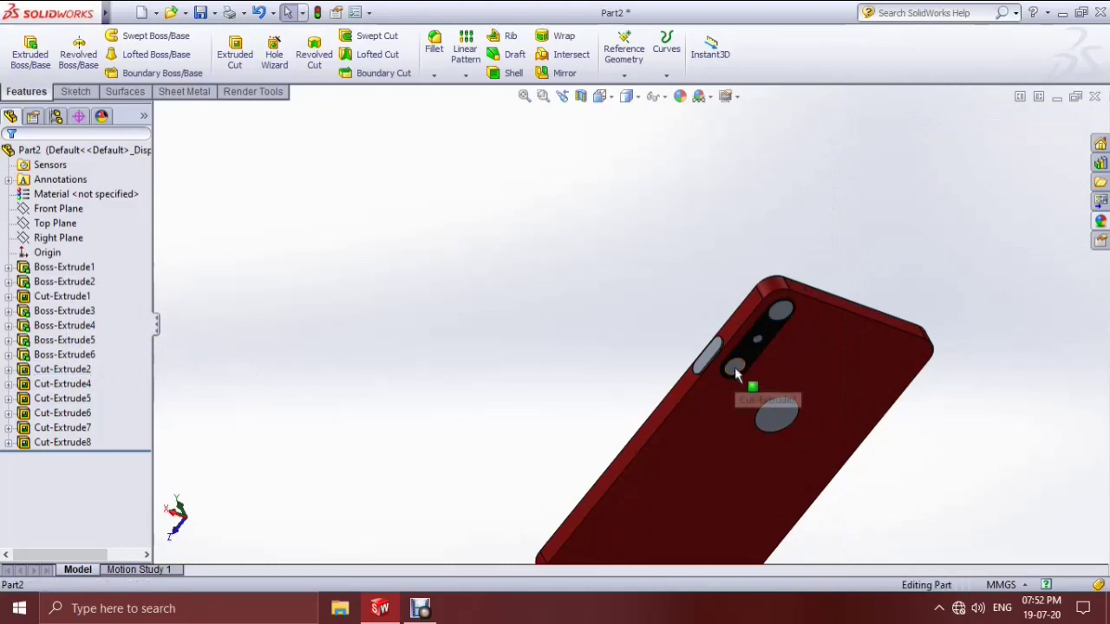
{"action": "left_click", "coordinate": [1100, 221]}
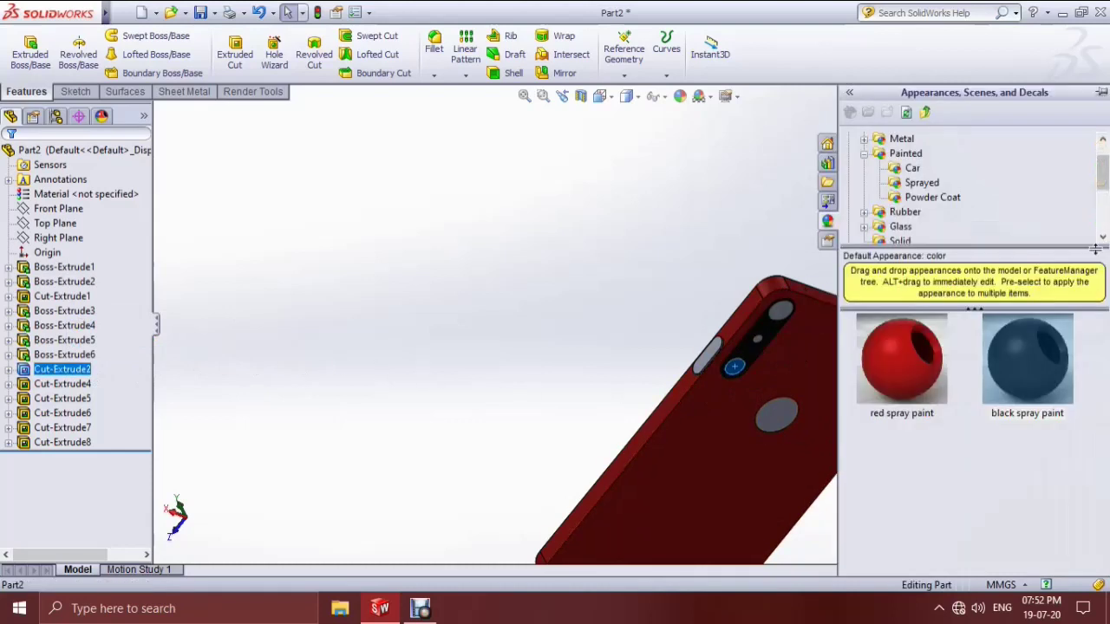
{"action": "left_click", "coordinate": [864, 155]}
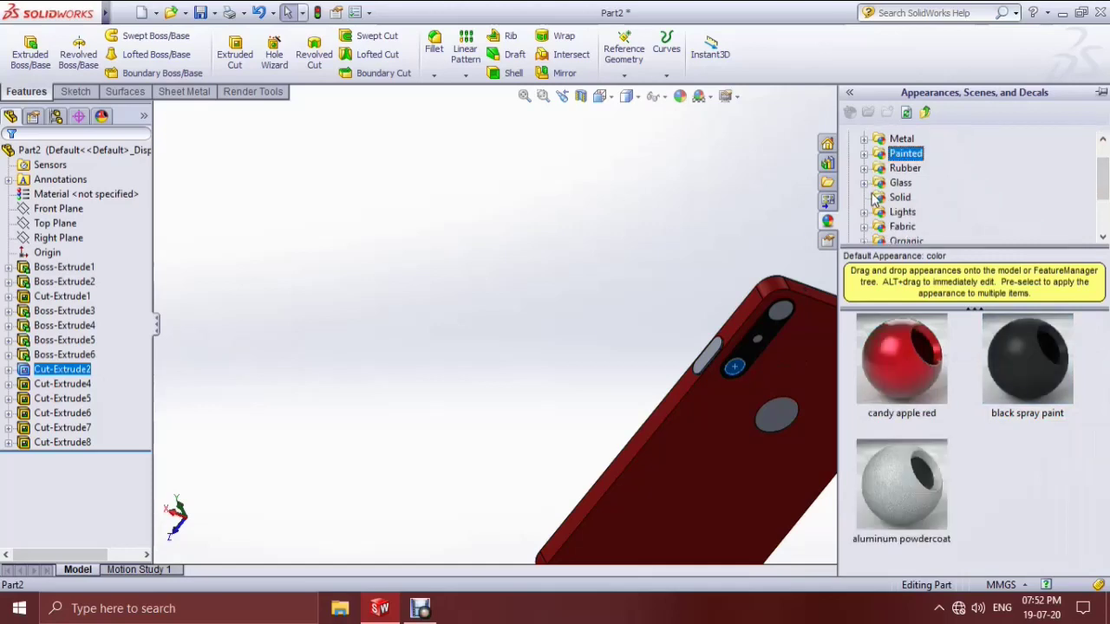
{"action": "scroll", "coordinate": [872, 204], "scroll_direction": "down", "scroll_amount": 1}
{"action": "left_click", "coordinate": [864, 169]}
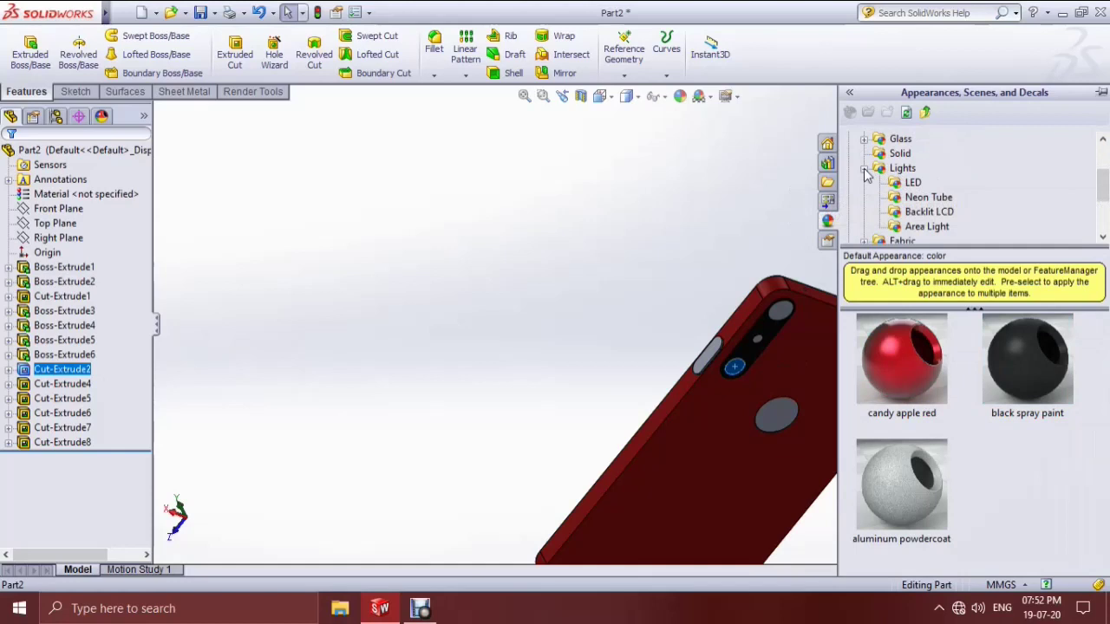
{"action": "left_click", "coordinate": [865, 169]}
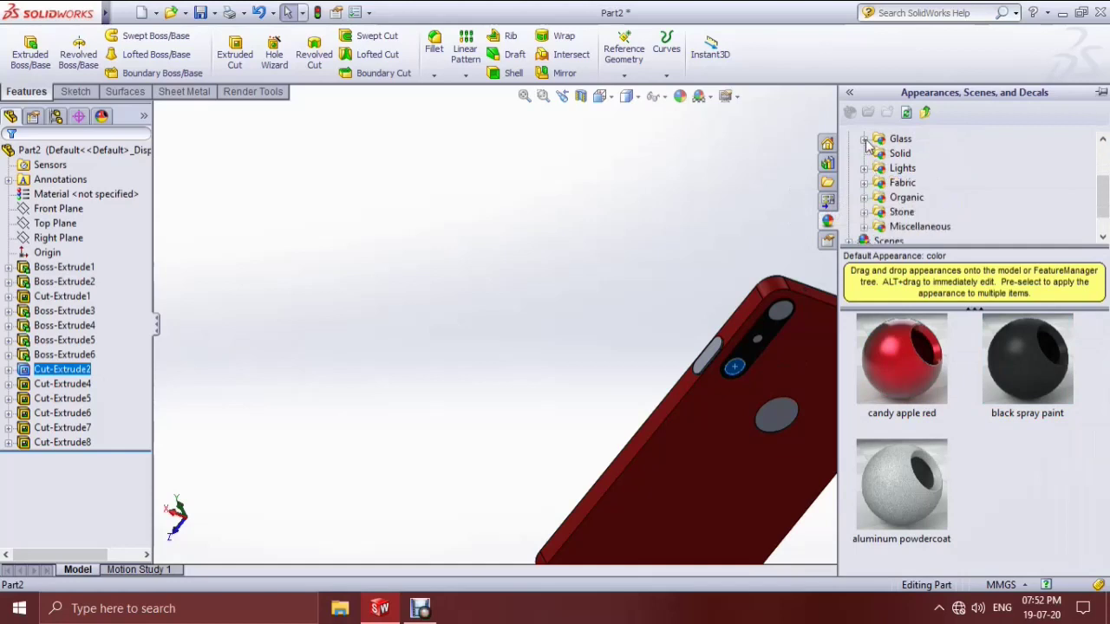
{"action": "left_click", "coordinate": [864, 139]}
{"action": "left_click", "coordinate": [902, 156]}
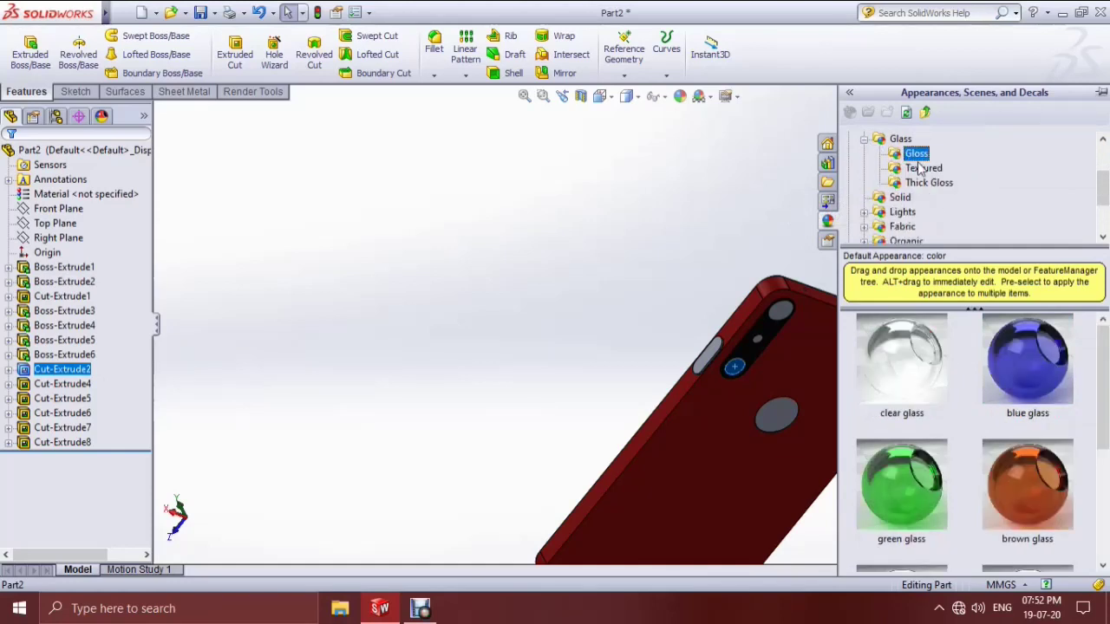
{"action": "scroll", "coordinate": [997, 314], "scroll_direction": "down", "scroll_amount": 3}
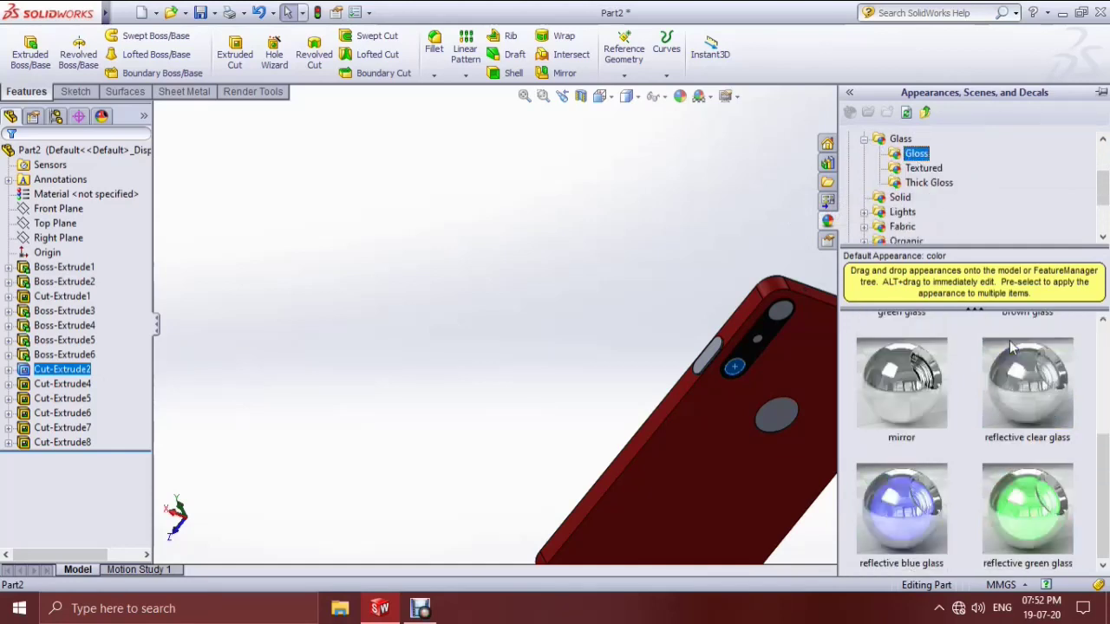
- Set the Textured glass fiber swatch as default appearance and dismiss the access-denied error
{"action": "left_click", "coordinate": [924, 168]}
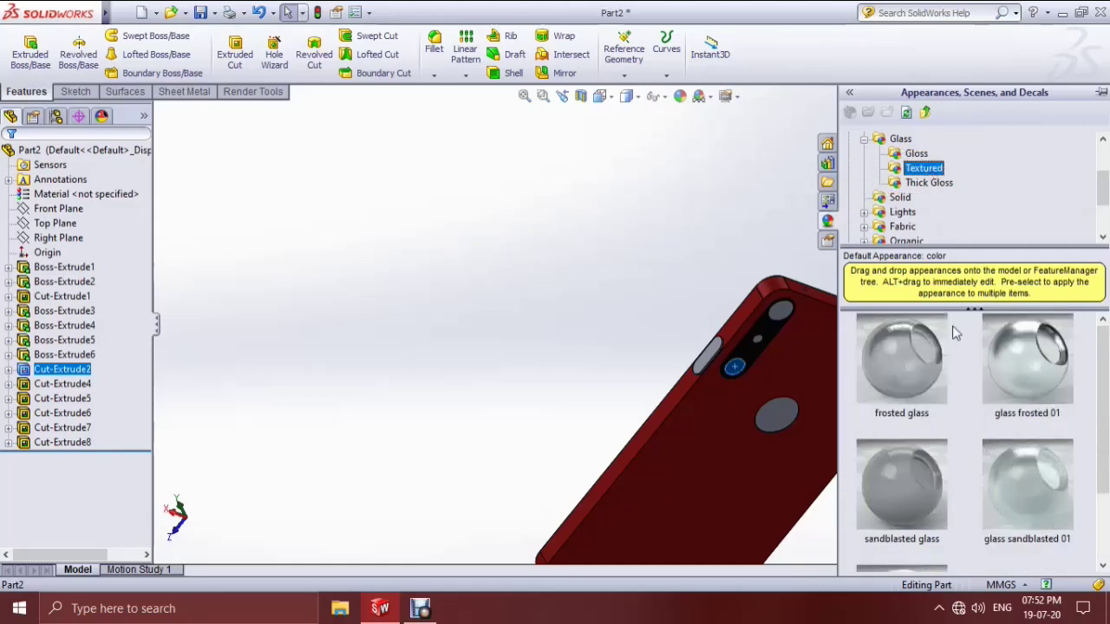
{"action": "scroll", "coordinate": [978, 392], "scroll_direction": "down", "scroll_amount": 2}
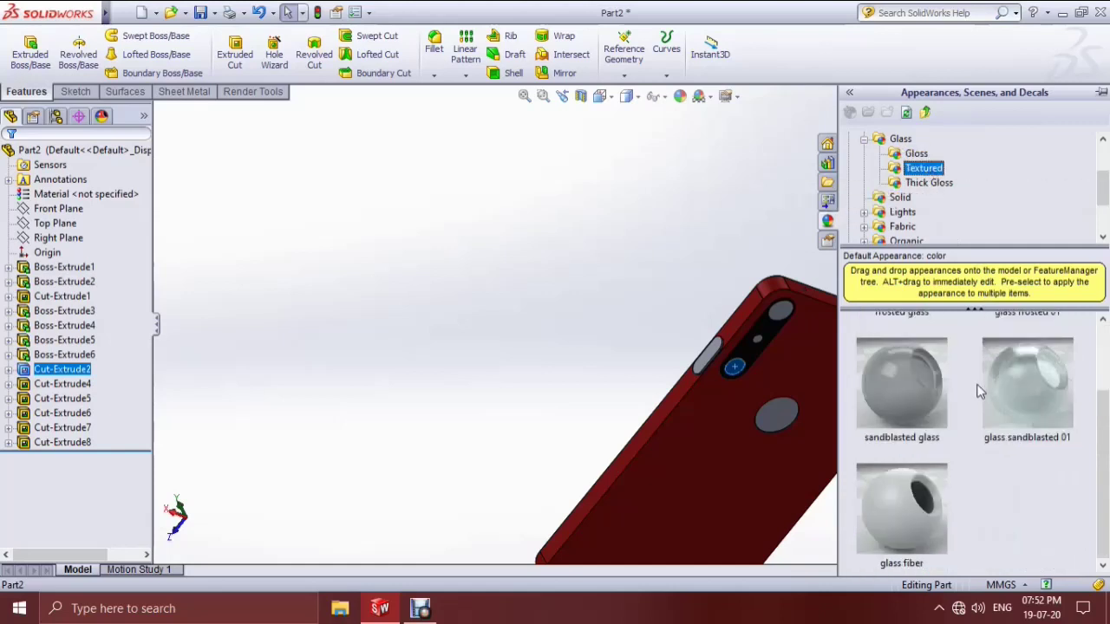
{"action": "left_click", "coordinate": [925, 185]}
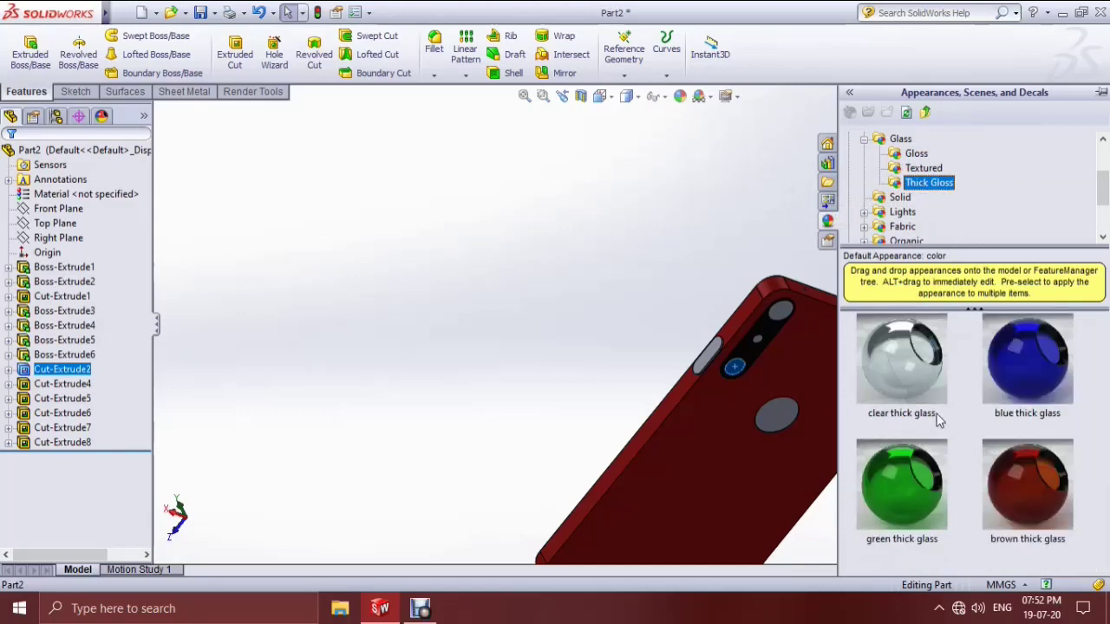
{"action": "left_click", "coordinate": [923, 169]}
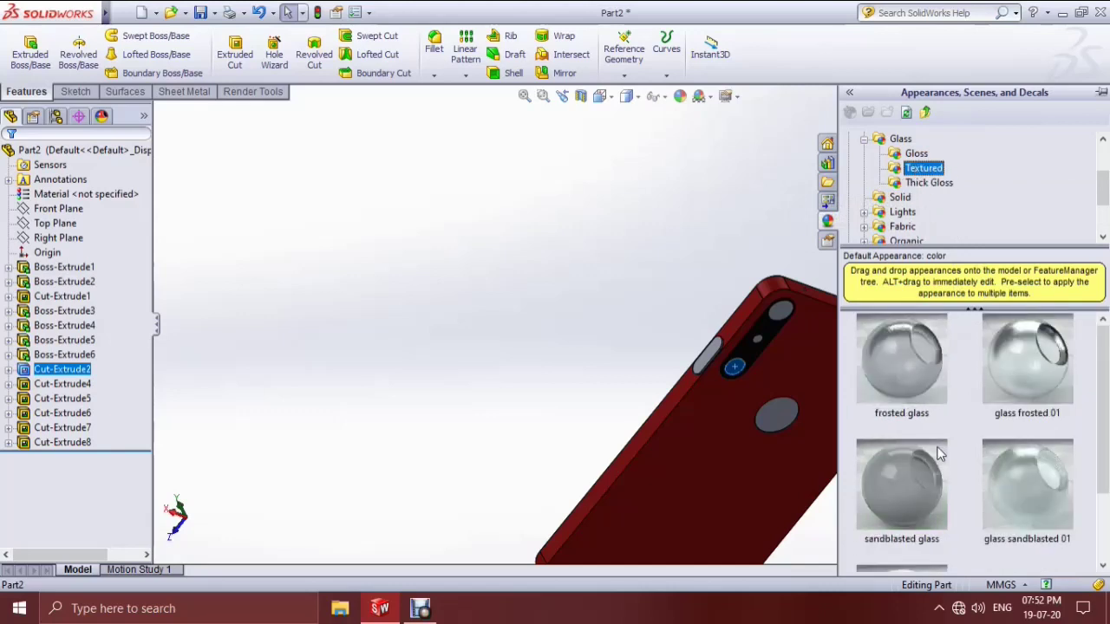
{"action": "scroll", "coordinate": [1029, 483], "scroll_direction": "down", "scroll_amount": 2}
{"action": "right_click", "coordinate": [930, 505]}
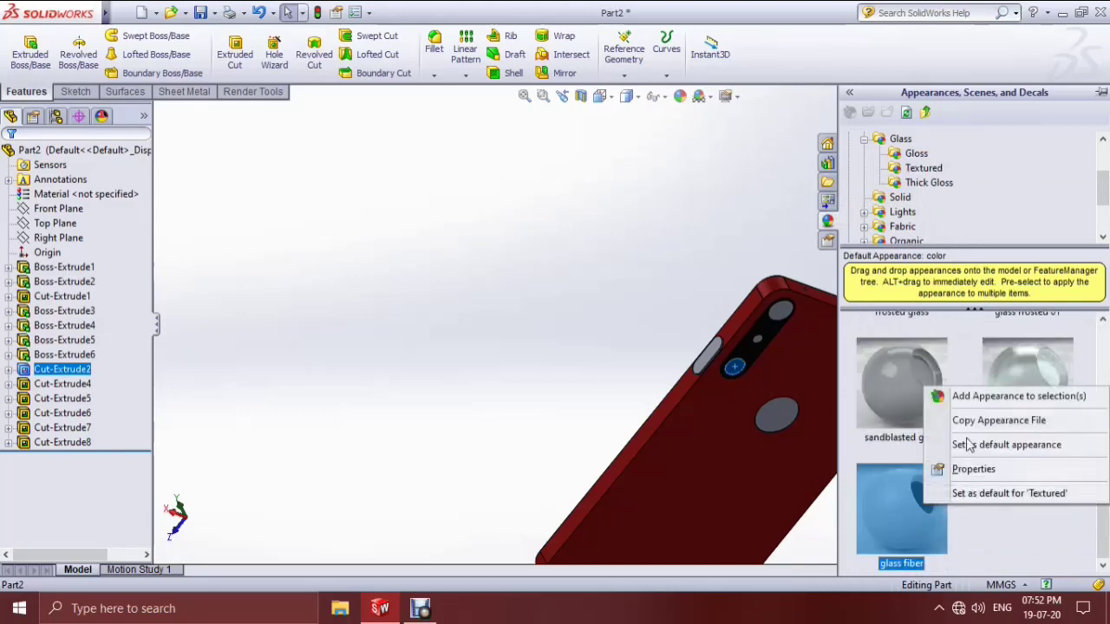
{"action": "left_click", "coordinate": [984, 397]}
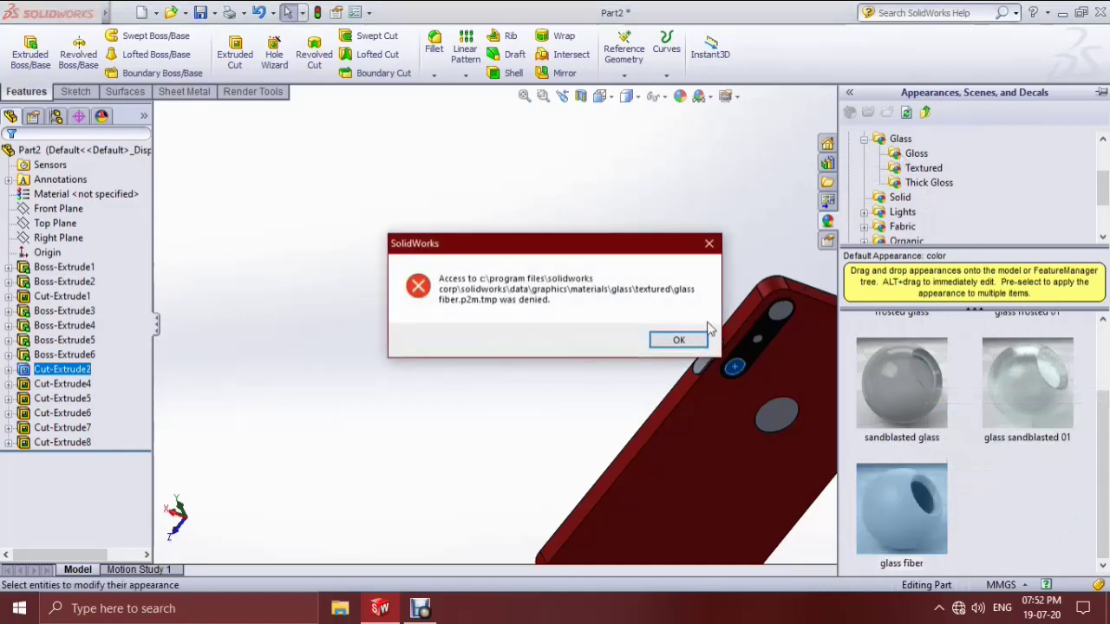
{"action": "left_click", "coordinate": [681, 340]}
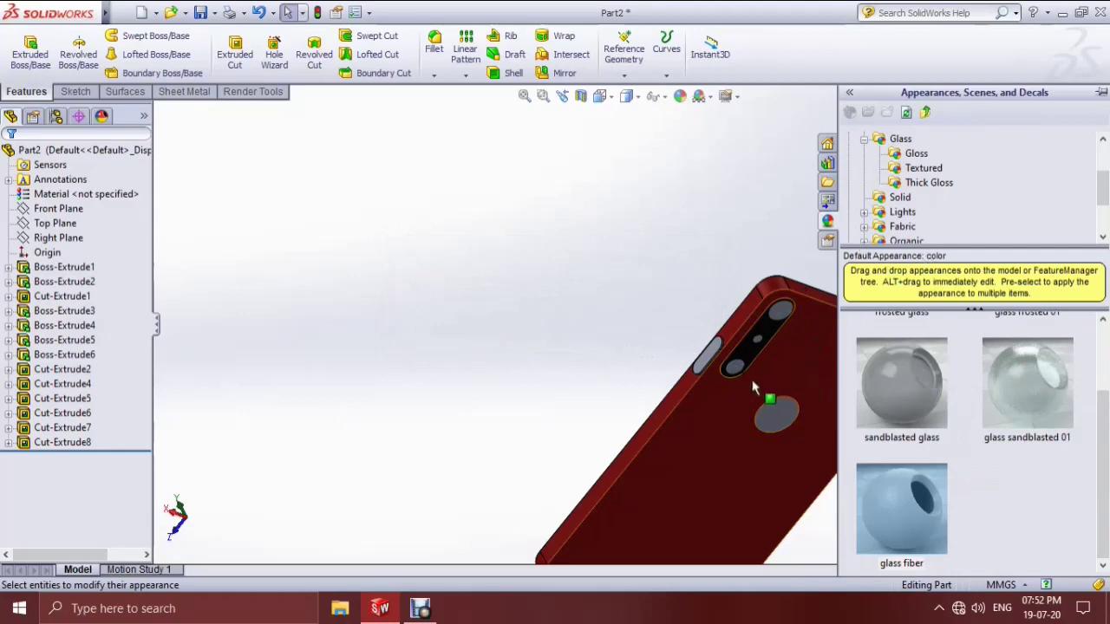
- Apply glass to the camera lens, finishing with Gloss reflective blue glass
{"action": "left_click_drag", "start_coordinate": [930, 260], "coordinate": [736, 369]}
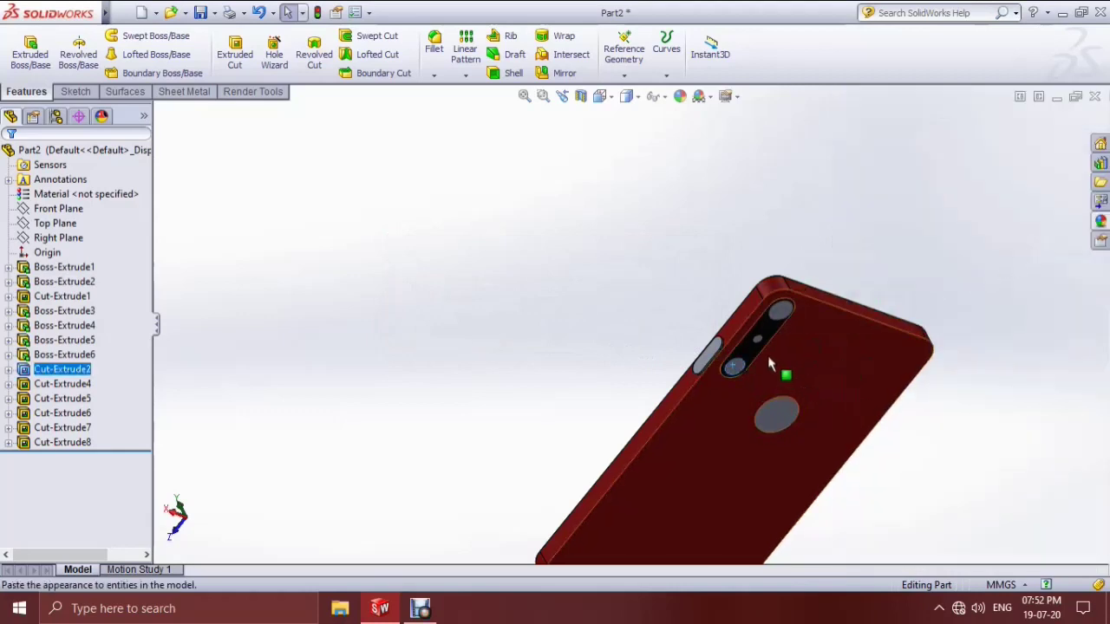
{"action": "scroll", "coordinate": [763, 372], "scroll_direction": "down", "scroll_amount": 5}
{"action": "left_click", "coordinate": [518, 356]}
{"action": "left_click", "coordinate": [487, 349]}
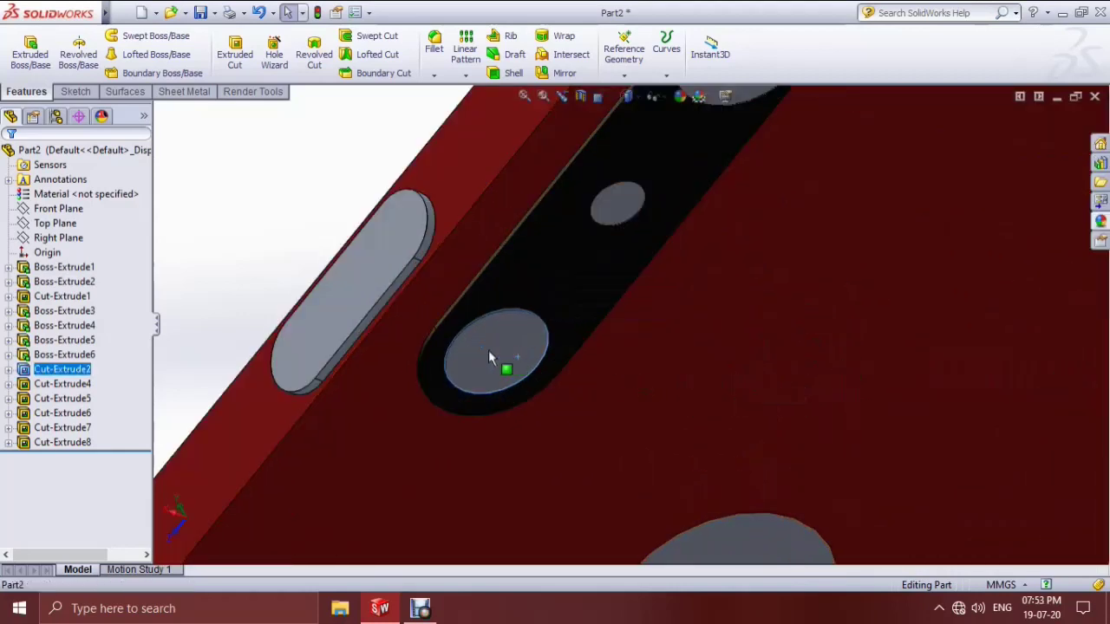
{"action": "left_click", "coordinate": [1100, 221]}
{"action": "scroll", "coordinate": [935, 347], "scroll_direction": "up", "scroll_amount": 1}
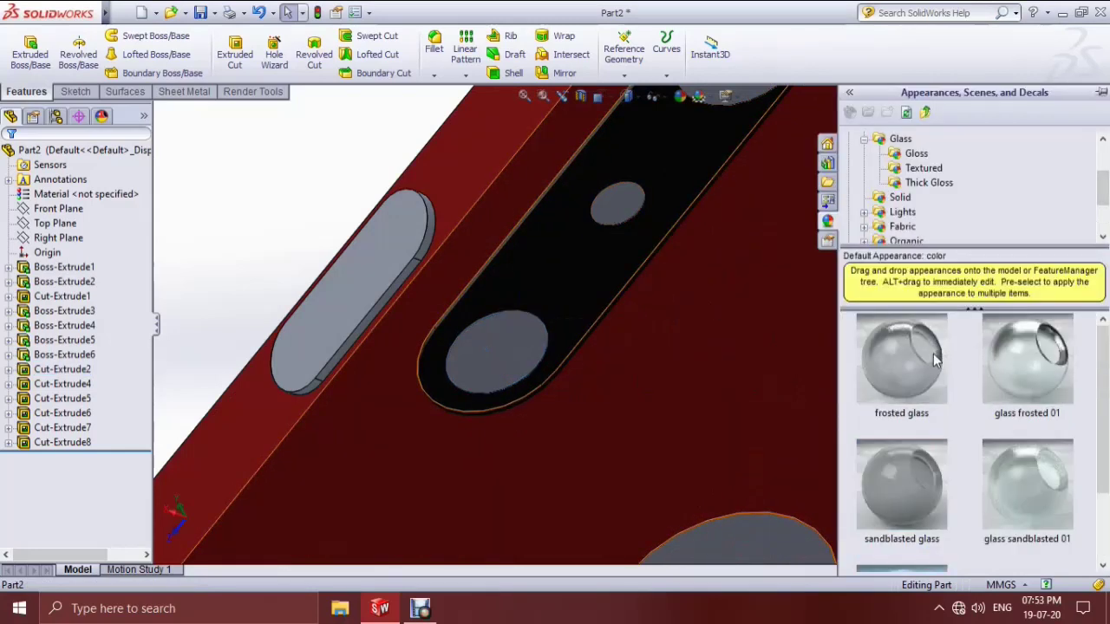
{"action": "left_click", "coordinate": [915, 156]}
{"action": "scroll", "coordinate": [918, 384], "scroll_direction": "down", "scroll_amount": 2}
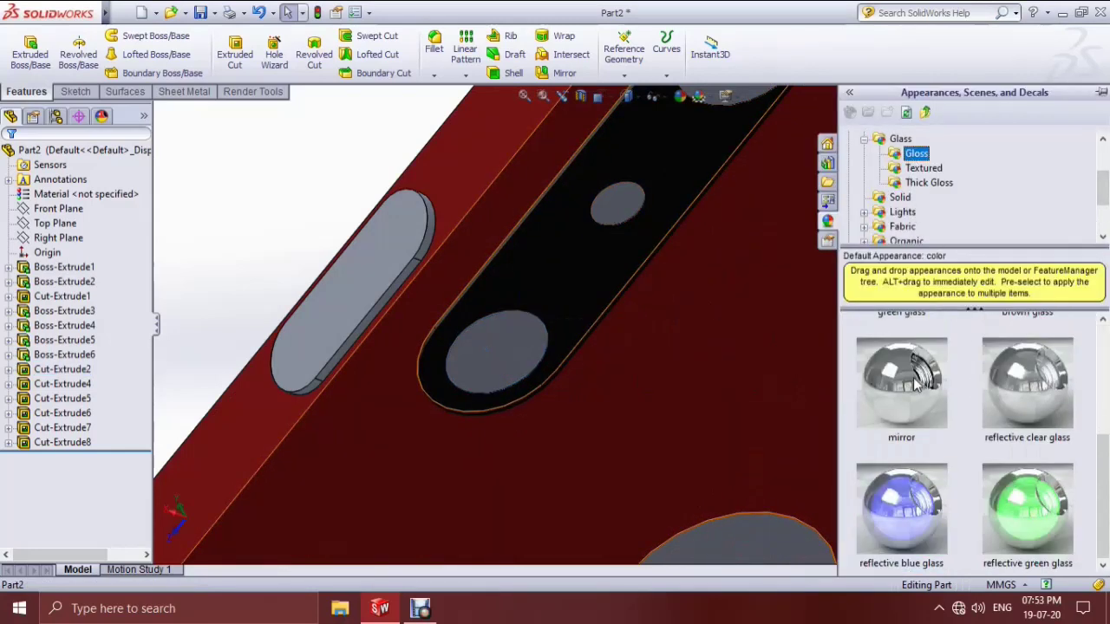
{"action": "mouse_move", "coordinate": [902, 507]}
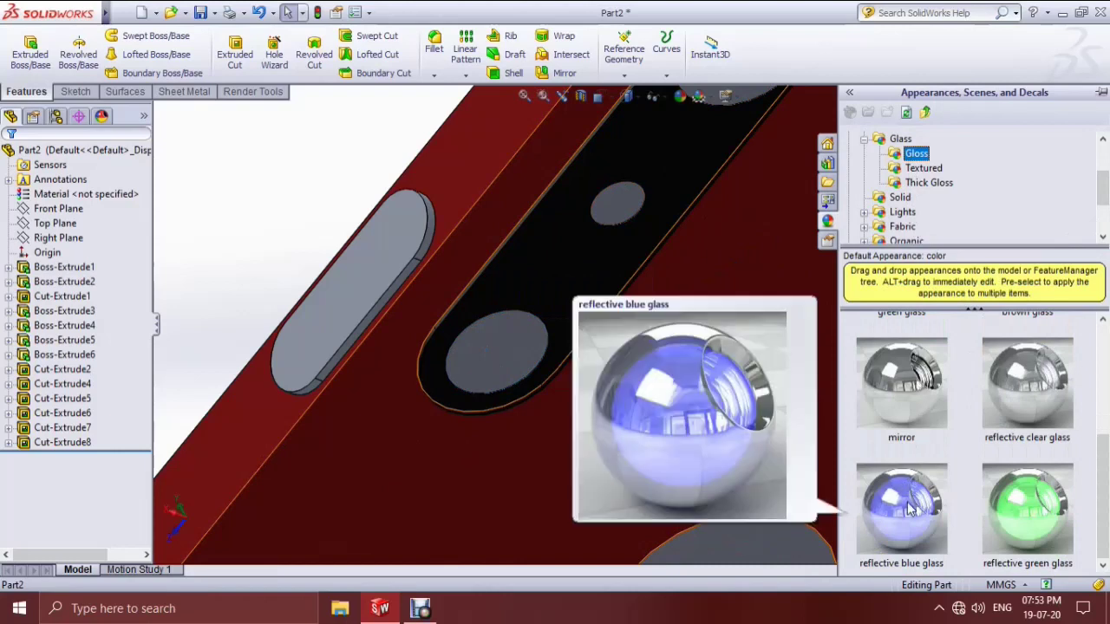
{"action": "right_click", "coordinate": [911, 510]}
{"action": "left_click", "coordinate": [952, 395]}
{"action": "middle_click_drag", "start_coordinate": [853, 394], "coordinate": [466, 240]}
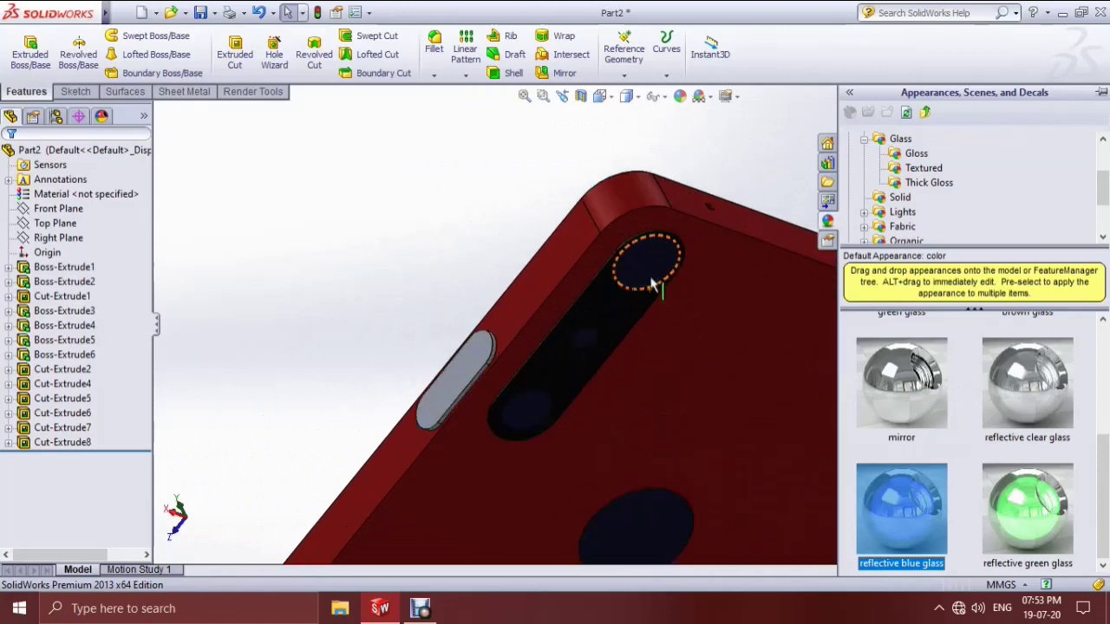
- Apply the dark PW-MT11150 plastic appearance to the top camera lens hole
{"action": "left_click", "coordinate": [650, 260]}
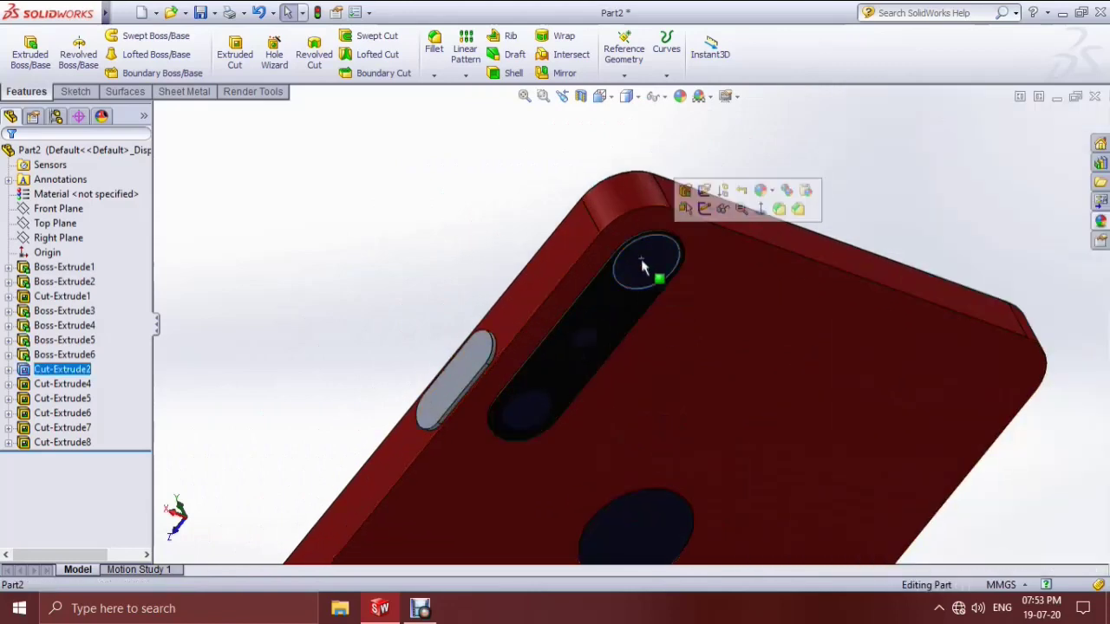
{"action": "left_click", "coordinate": [1100, 221]}
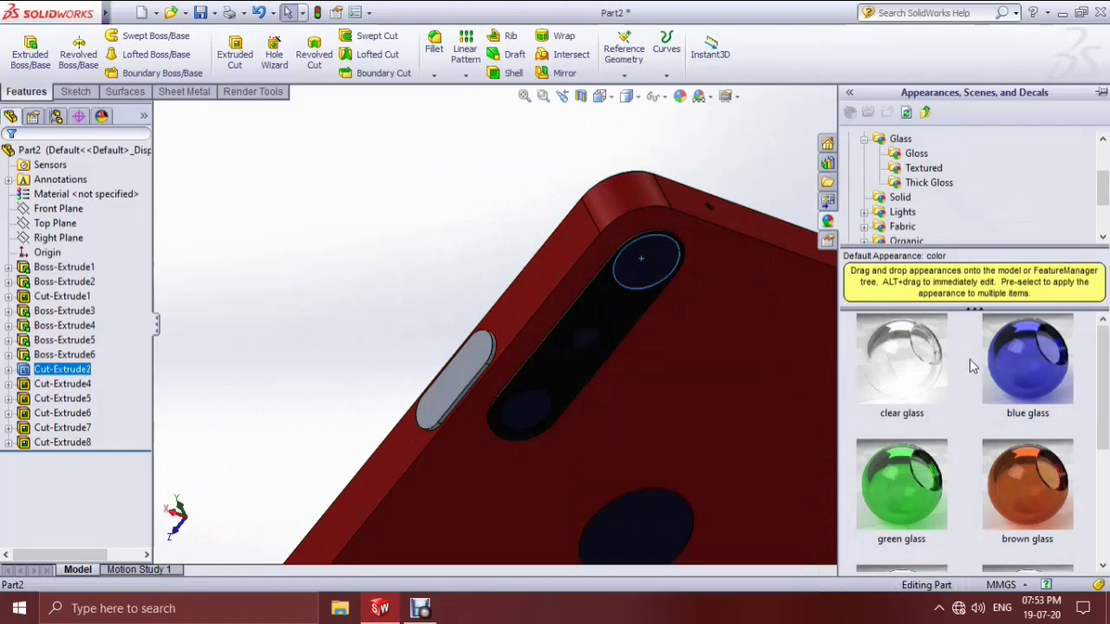
{"action": "left_click", "coordinate": [864, 139]}
{"action": "scroll", "coordinate": [876, 156], "scroll_direction": "up", "scroll_amount": 3}
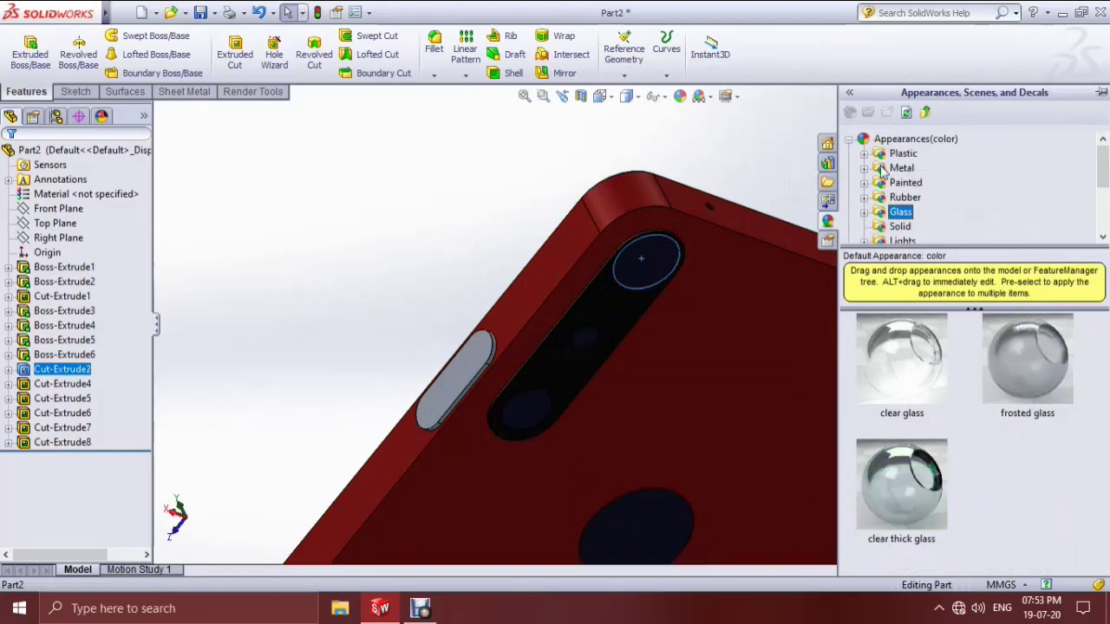
{"action": "left_click", "coordinate": [885, 154]}
{"action": "scroll", "coordinate": [945, 371], "scroll_direction": "down", "scroll_amount": 3}
{"action": "scroll", "coordinate": [971, 391], "scroll_direction": "up", "scroll_amount": 3}
{"action": "right_click", "coordinate": [1029, 484]}
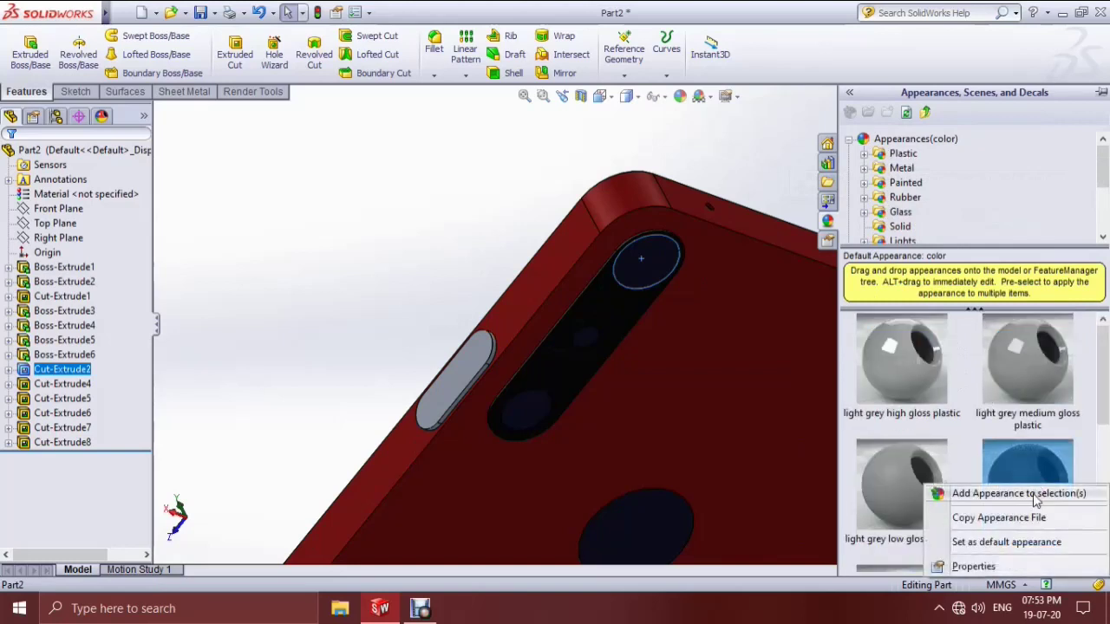
{"action": "left_click", "coordinate": [972, 493]}
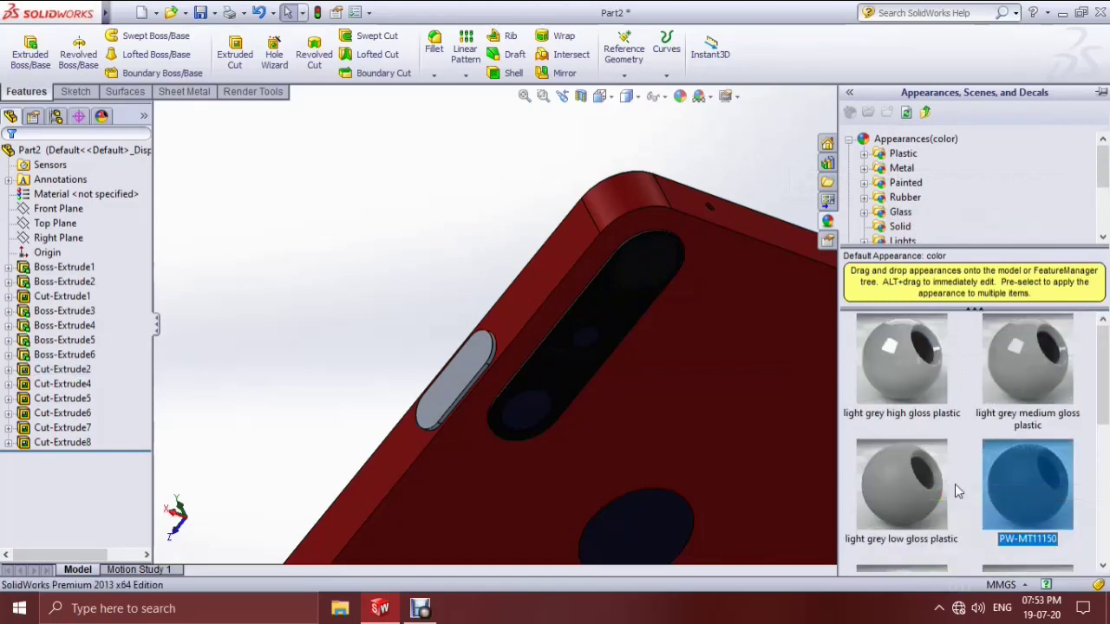
{"action": "left_click", "coordinate": [416, 251]}
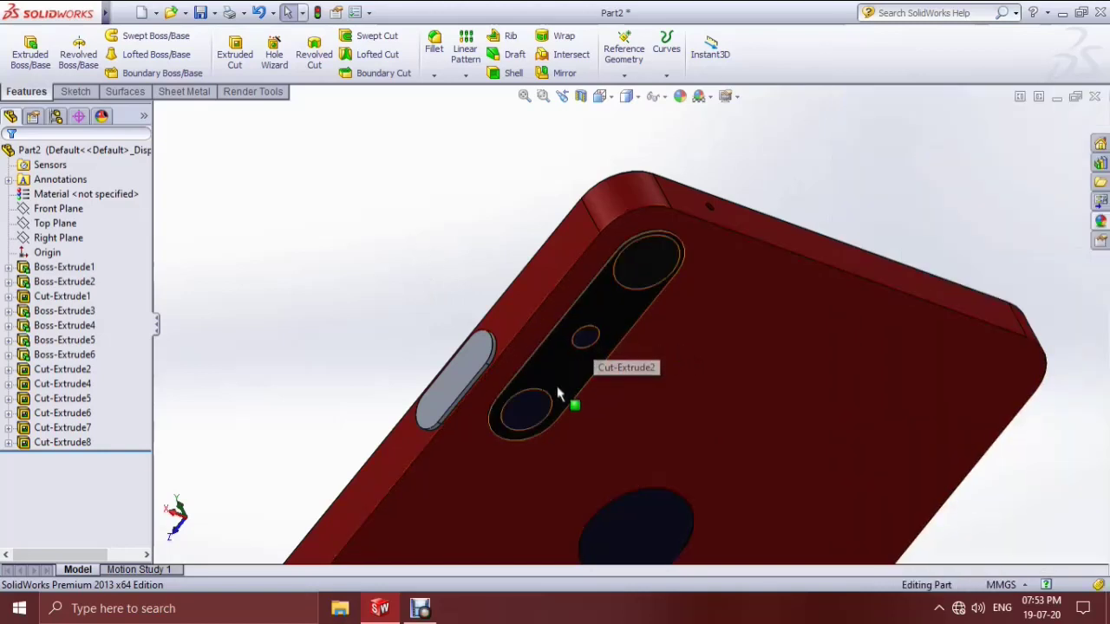
- Apply Plastic > Low Gloss white low gloss plastic to the lower camera lens face
{"action": "left_click", "coordinate": [548, 415]}
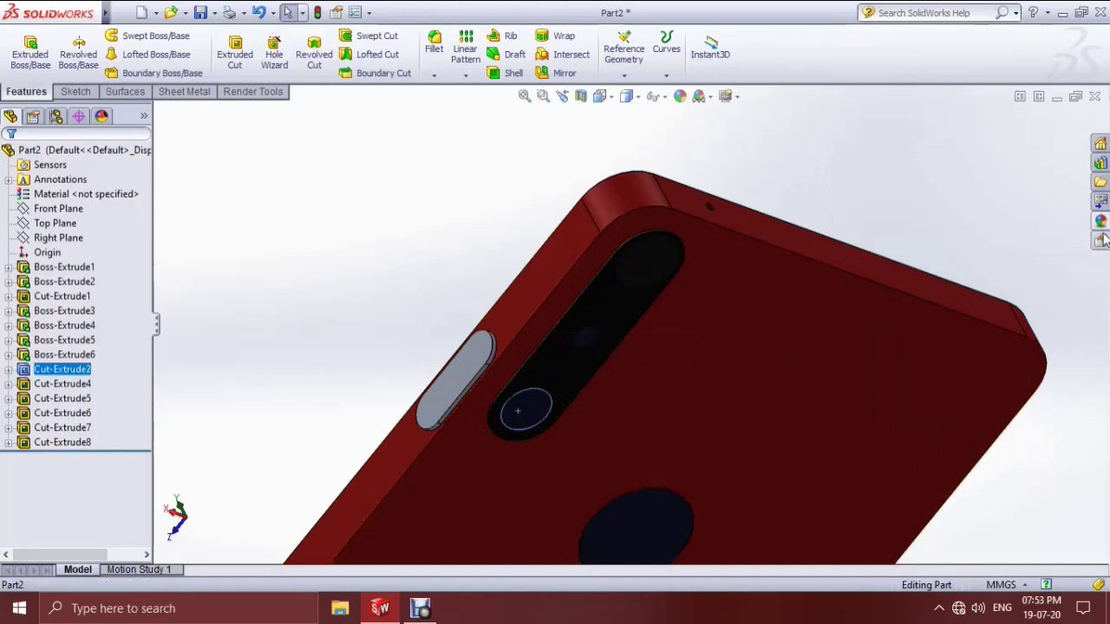
{"action": "left_click", "coordinate": [1099, 220]}
{"action": "left_click", "coordinate": [864, 153]}
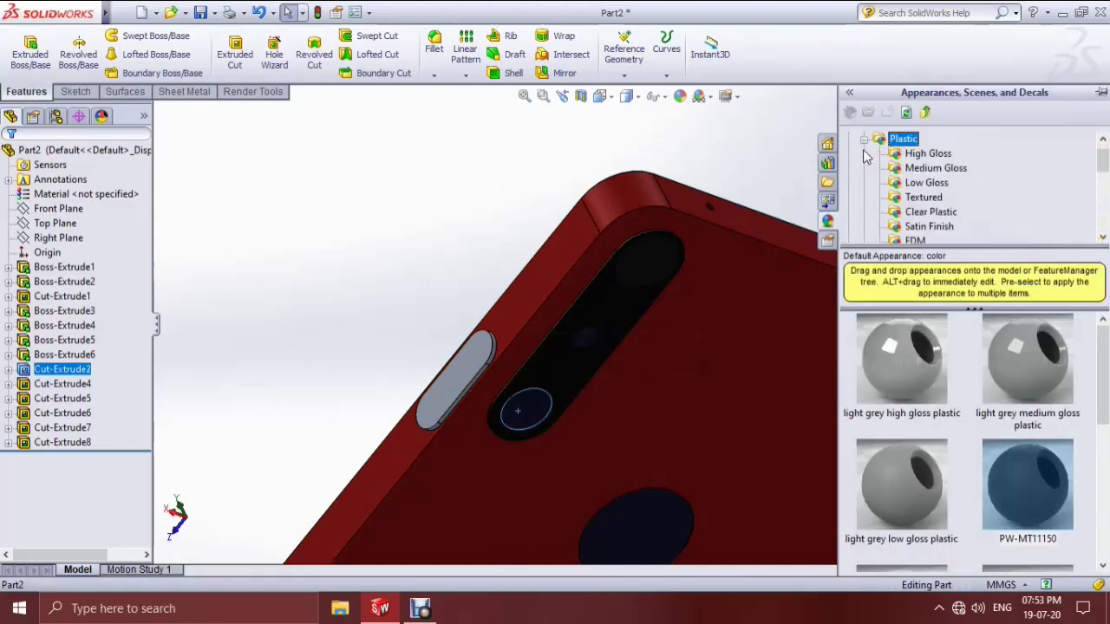
{"action": "scroll", "coordinate": [913, 178], "scroll_direction": "down", "scroll_amount": 1}
{"action": "scroll", "coordinate": [913, 181], "scroll_direction": "down", "scroll_amount": 1}
{"action": "scroll", "coordinate": [915, 178], "scroll_direction": "up", "scroll_amount": 1}
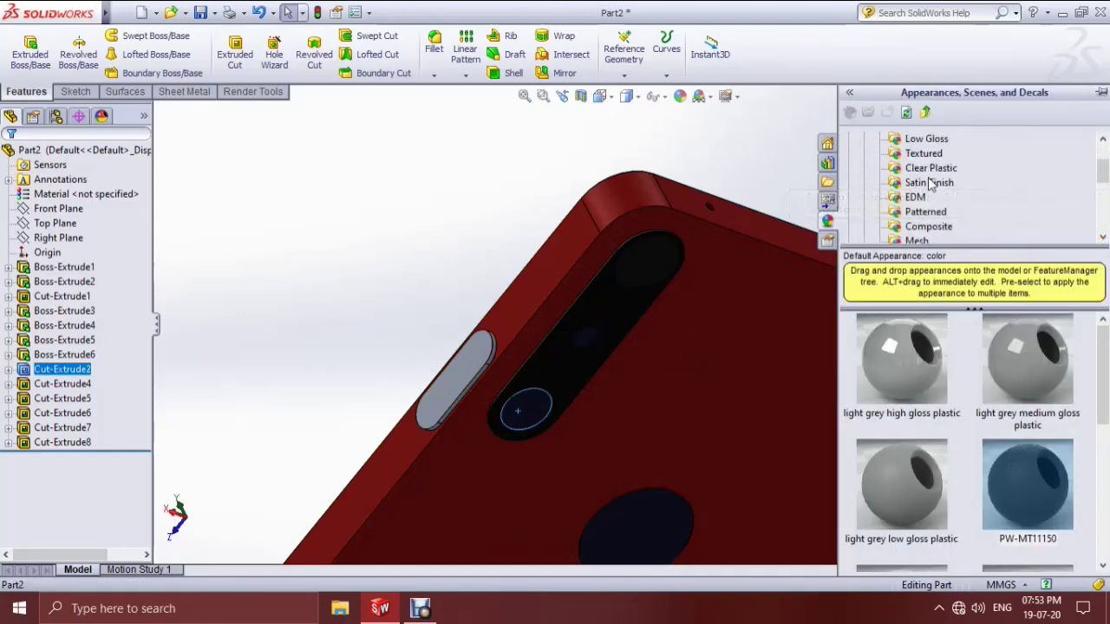
{"action": "left_click", "coordinate": [927, 153]}
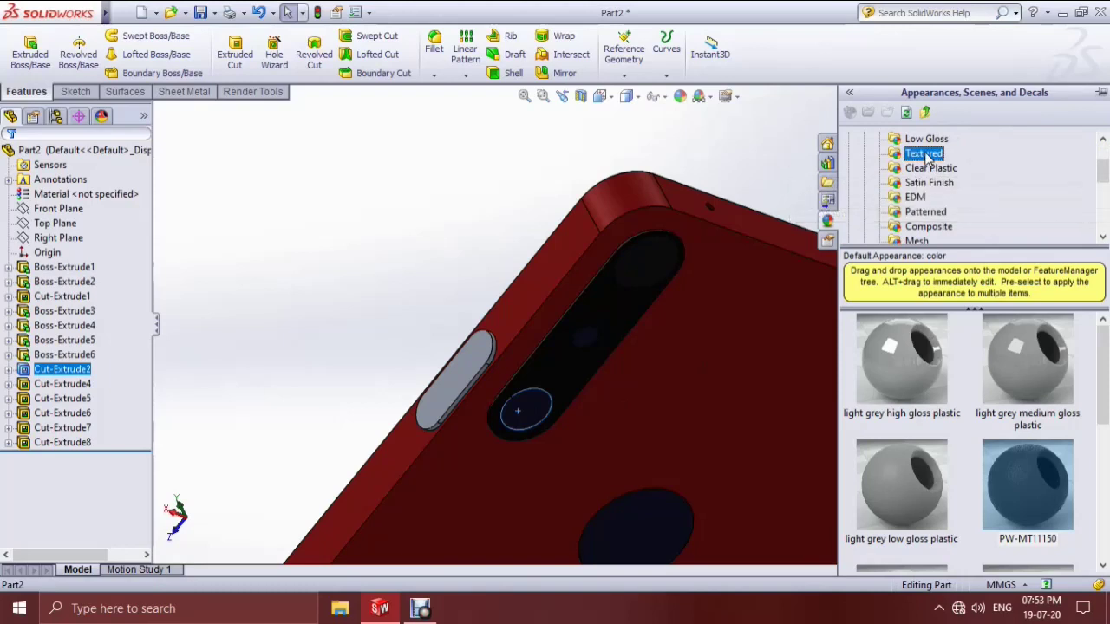
{"action": "scroll", "coordinate": [927, 156], "scroll_direction": "up", "scroll_amount": 1}
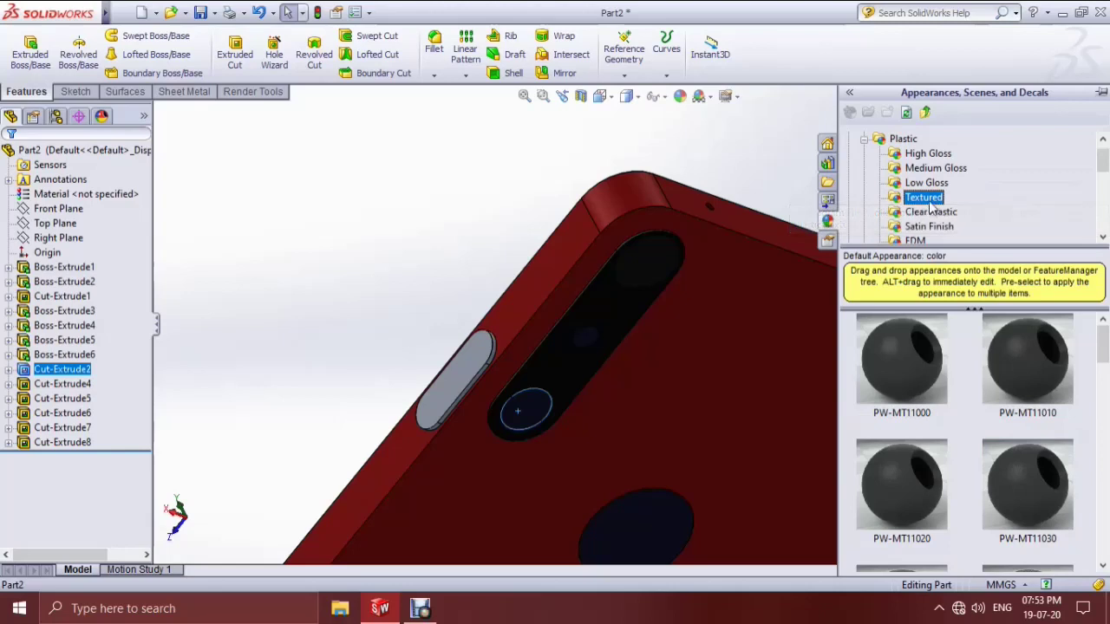
{"action": "scroll", "coordinate": [984, 346], "scroll_direction": "down", "scroll_amount": 1}
{"action": "left_click", "coordinate": [922, 183]}
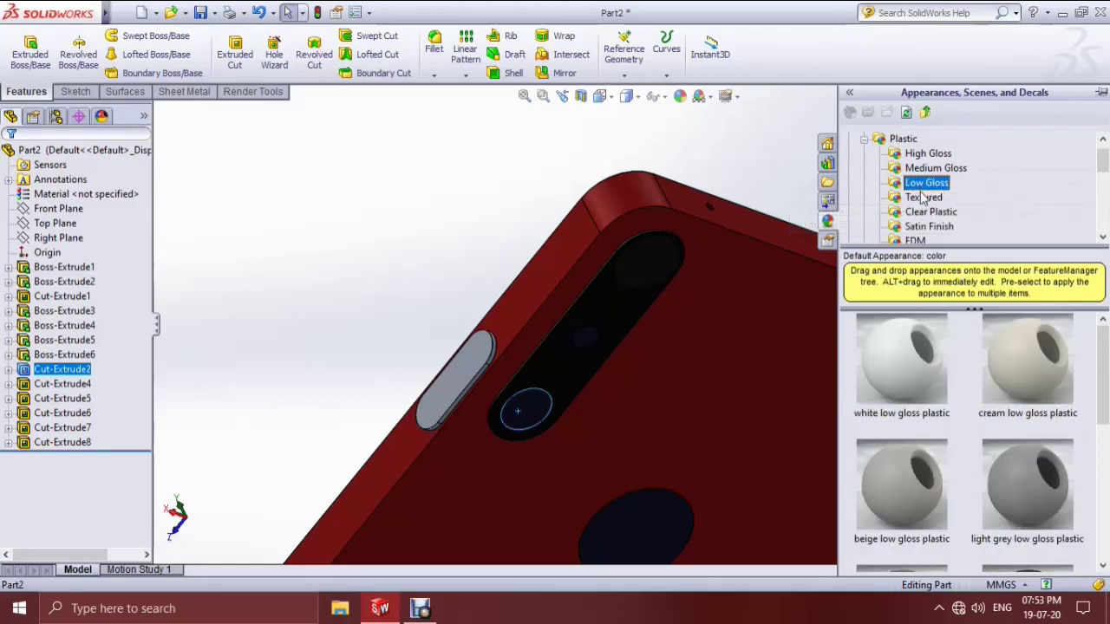
{"action": "right_click", "coordinate": [924, 346]}
{"action": "left_click", "coordinate": [958, 353]}
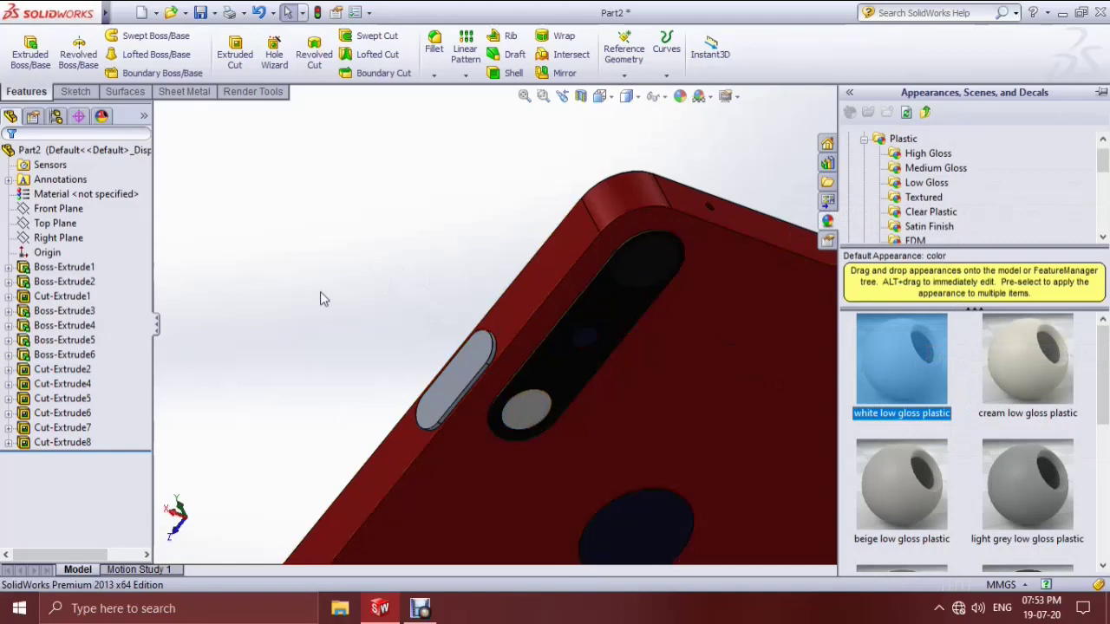
{"action": "scroll", "coordinate": [936, 201], "scroll_direction": "down", "scroll_amount": 2}
- Try the Lights > LED White LED appearance on the whole part, then undo it
{"action": "scroll", "coordinate": [906, 217], "scroll_direction": "down", "scroll_amount": 1}
{"action": "scroll", "coordinate": [902, 219], "scroll_direction": "down", "scroll_amount": 1}
{"action": "left_click", "coordinate": [902, 212]}
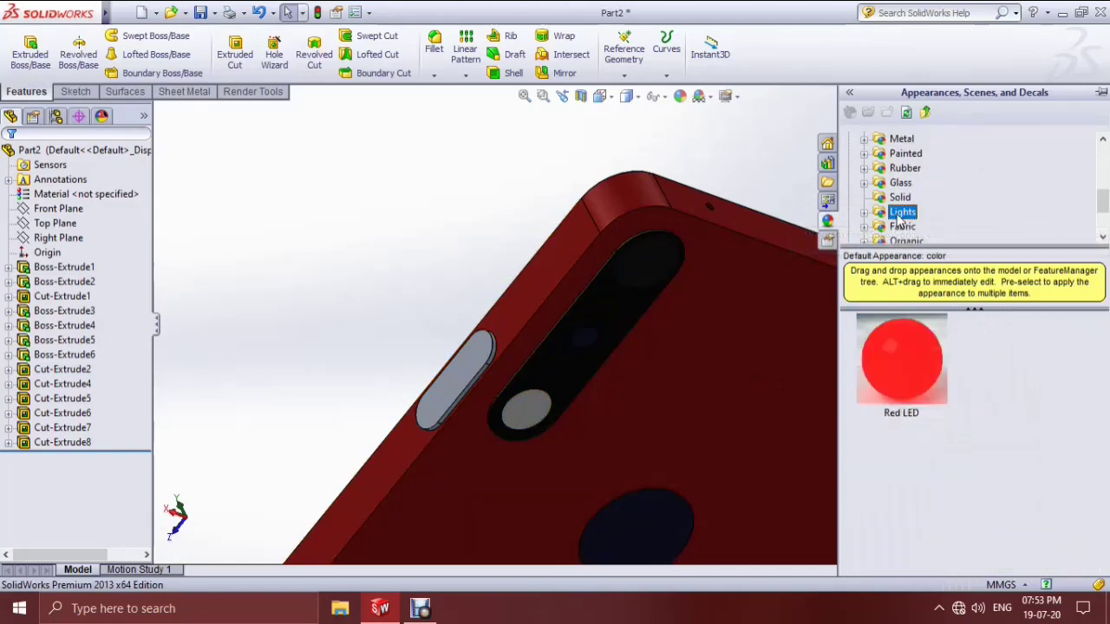
{"action": "left_click", "coordinate": [865, 214]}
{"action": "left_click", "coordinate": [917, 184]}
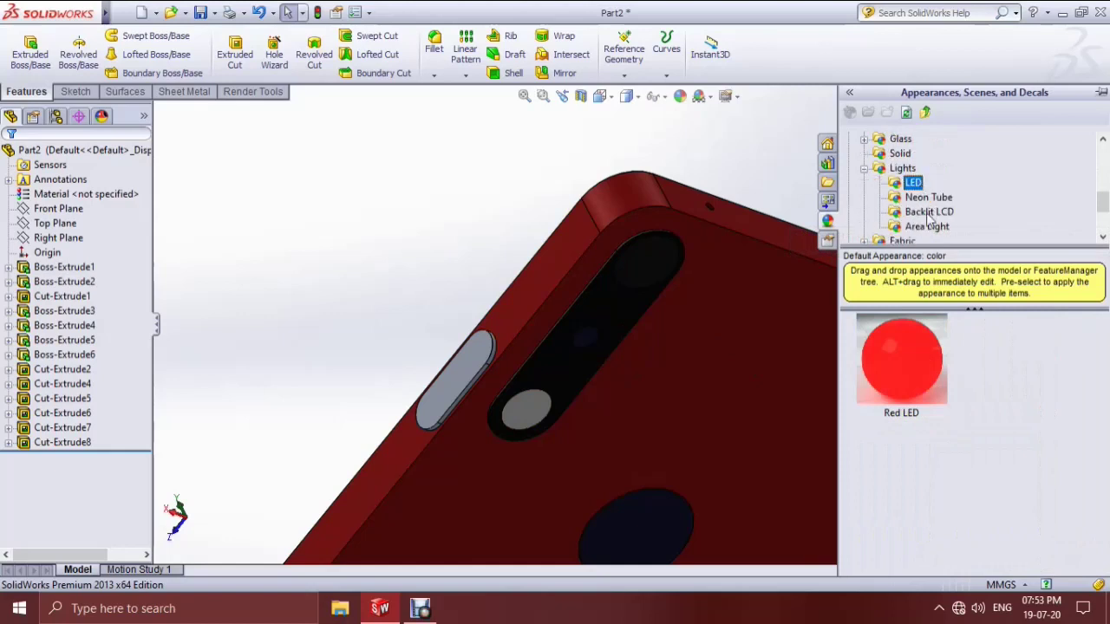
{"action": "scroll", "coordinate": [958, 392], "scroll_direction": "down", "scroll_amount": 1}
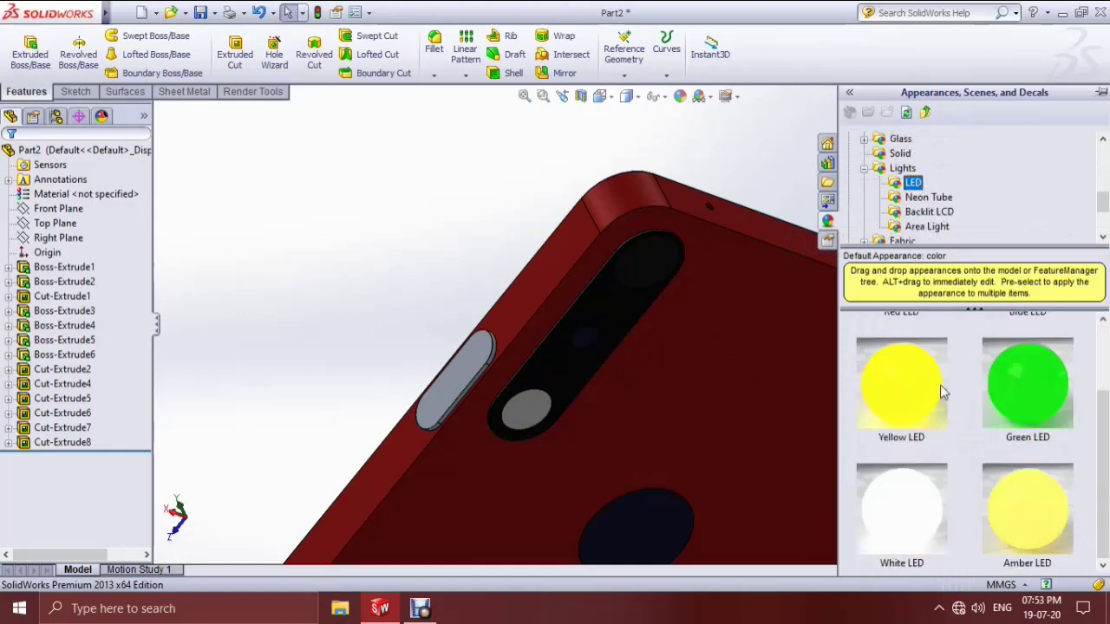
{"action": "right_click", "coordinate": [917, 490]}
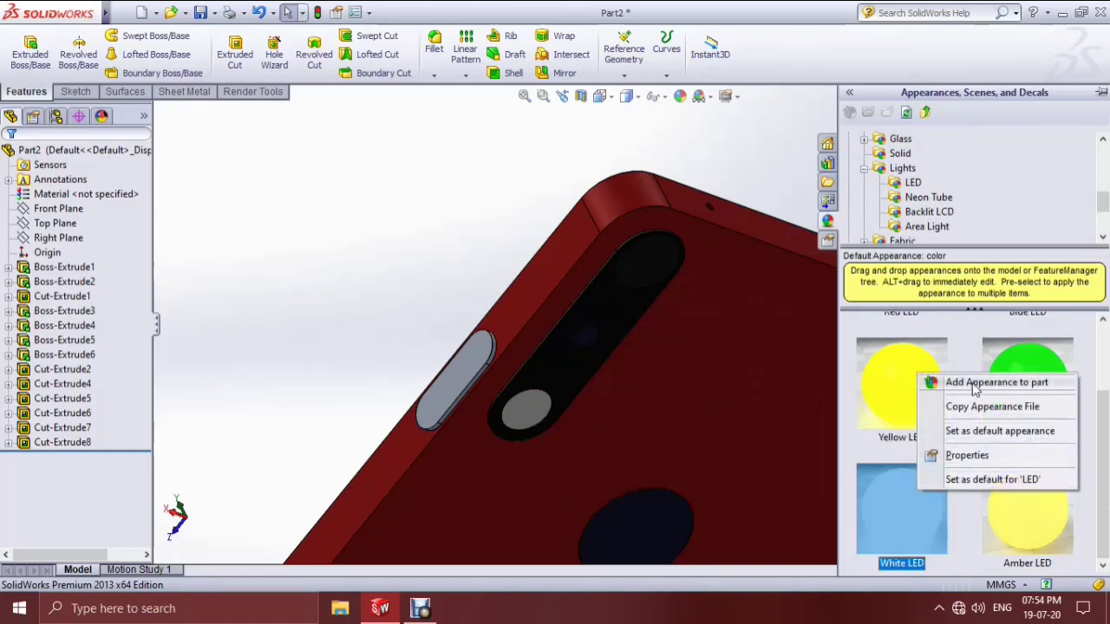
{"action": "left_click", "coordinate": [975, 389]}
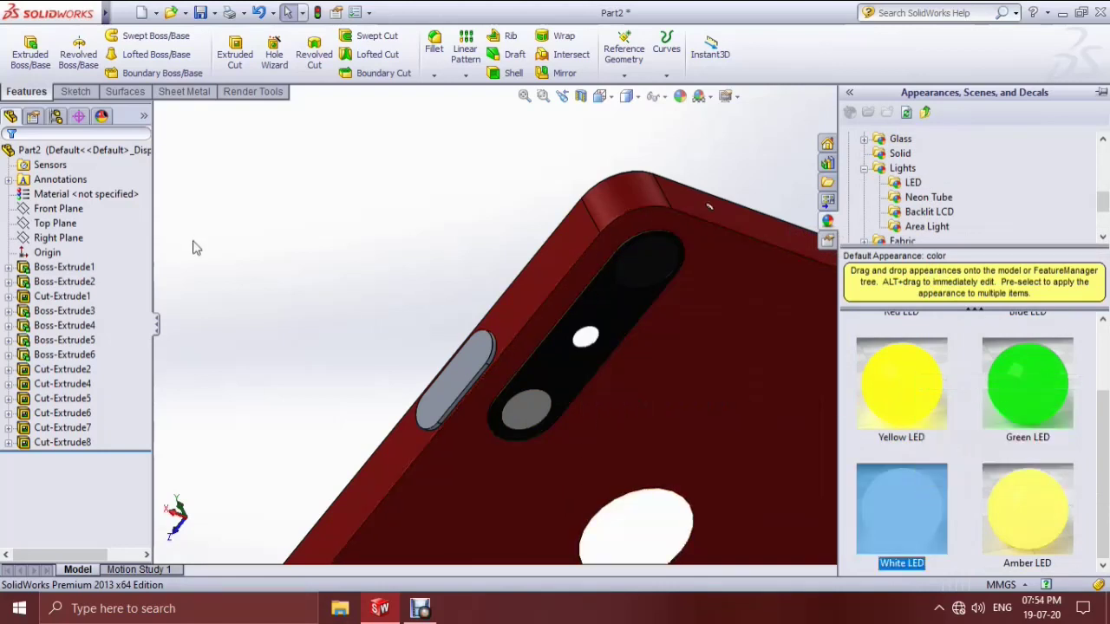
{"action": "left_click", "coordinate": [228, 254]}
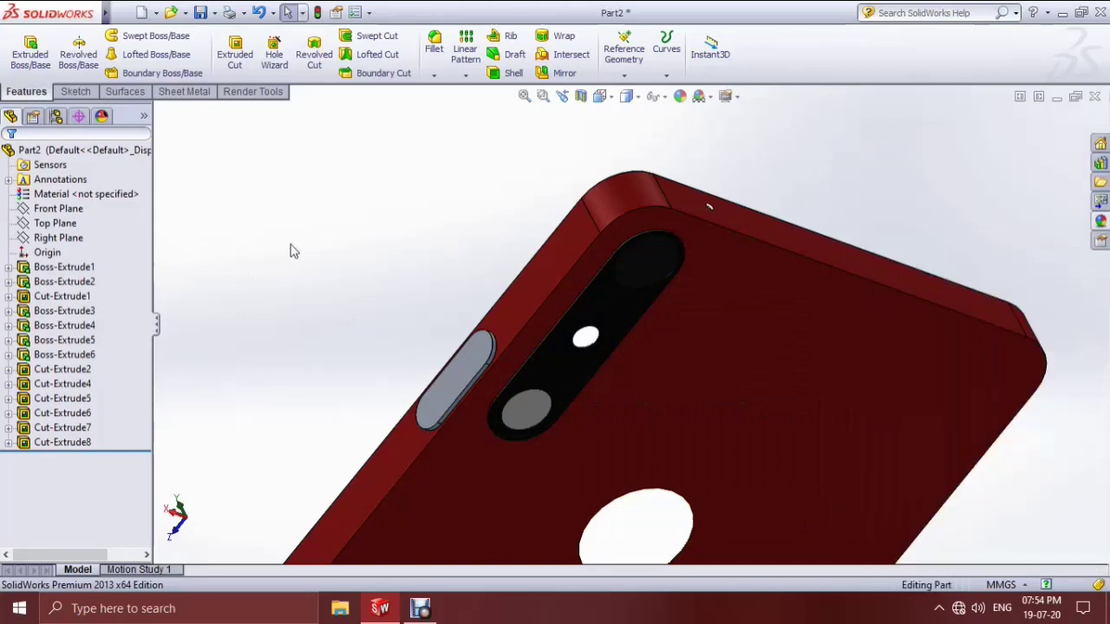
- Apply White LED to only the lower camera lens face
{"action": "left_click", "coordinate": [523, 413]}
{"action": "left_click", "coordinate": [1100, 221]}
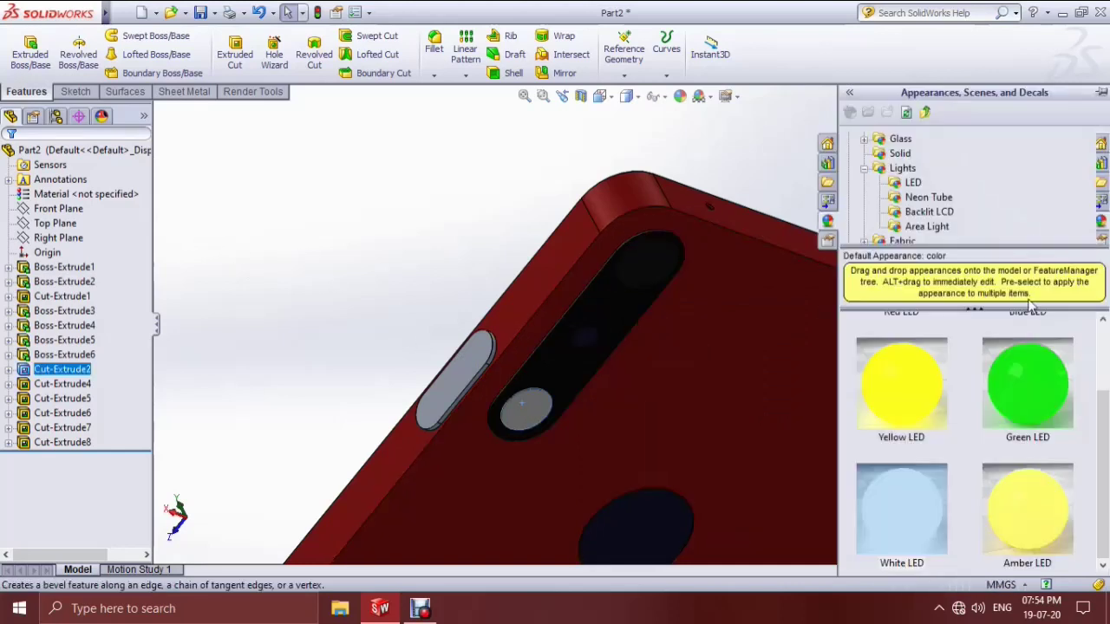
{"action": "right_click", "coordinate": [917, 474]}
{"action": "left_click", "coordinate": [952, 368]}
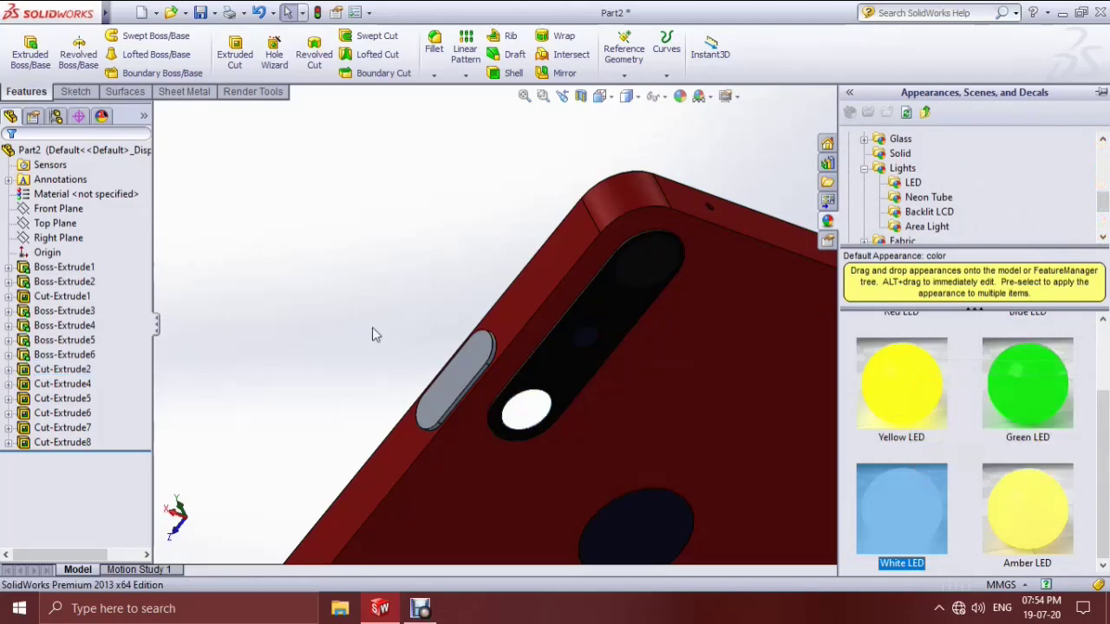
{"action": "left_click", "coordinate": [295, 307]}
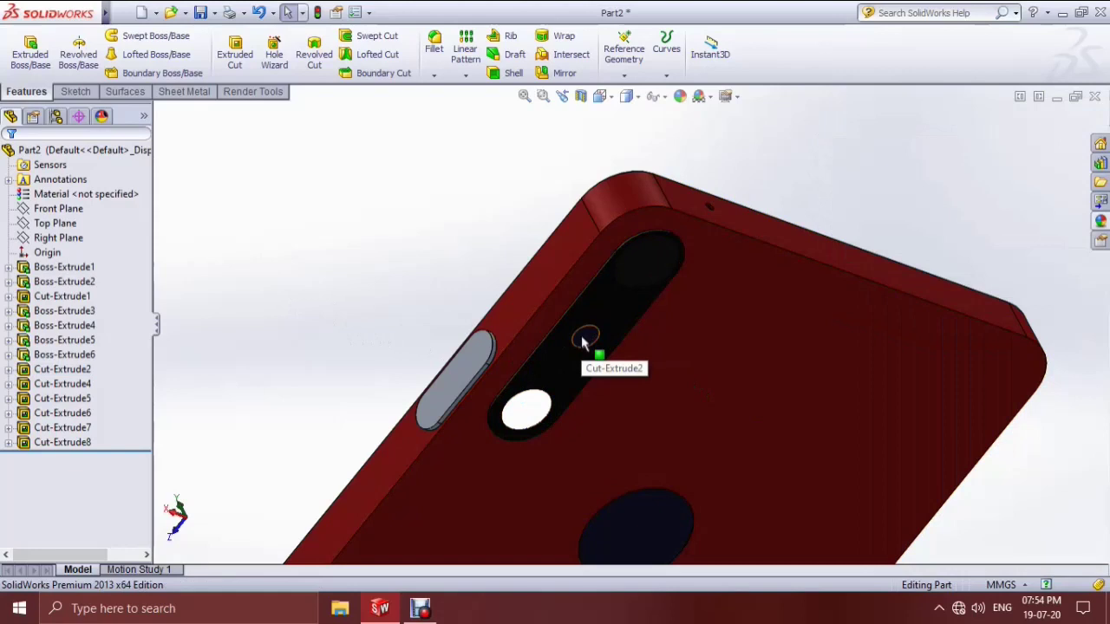
- Apply the clear glass appearance to the small middle camera circle
{"action": "left_click", "coordinate": [584, 341]}
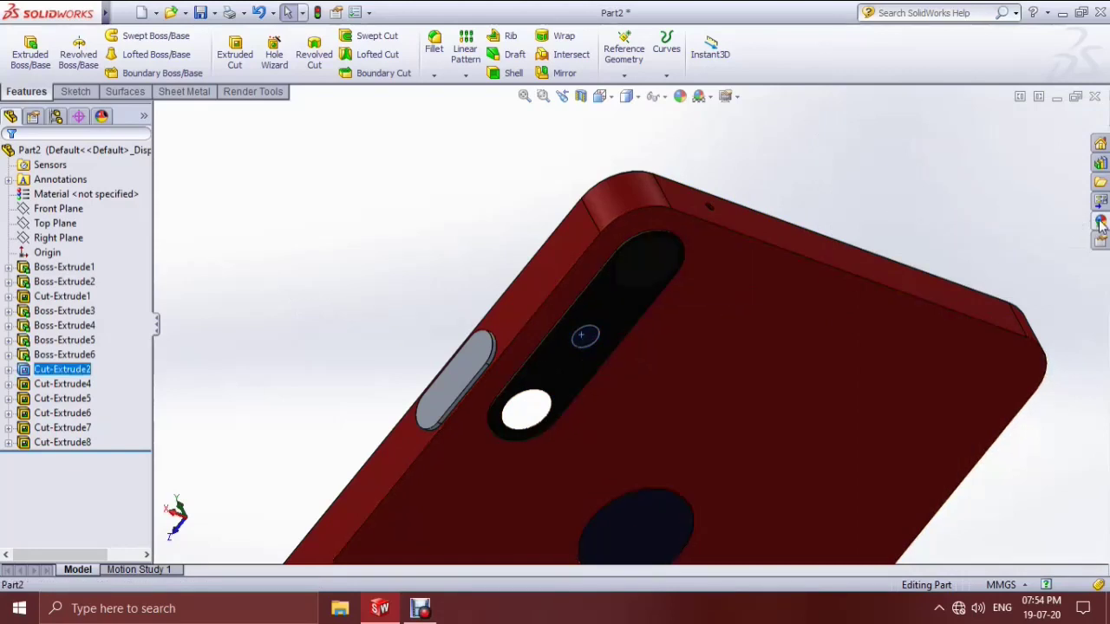
{"action": "left_click", "coordinate": [1101, 223]}
{"action": "left_click", "coordinate": [864, 168]}
{"action": "left_click", "coordinate": [886, 144]}
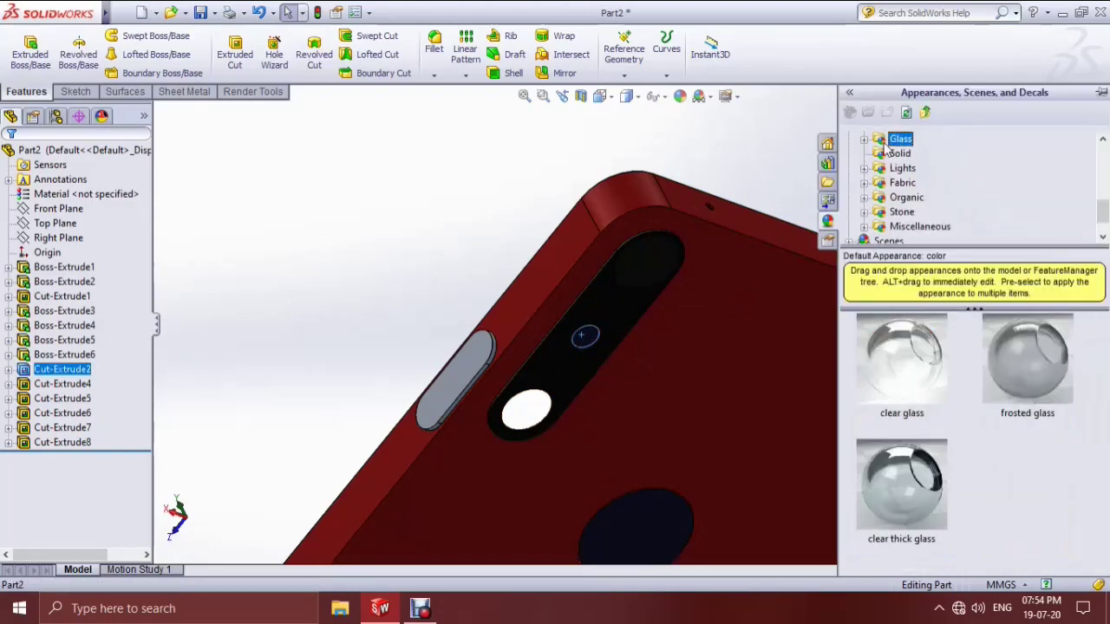
{"action": "right_click", "coordinate": [915, 364]}
{"action": "left_click", "coordinate": [923, 368]}
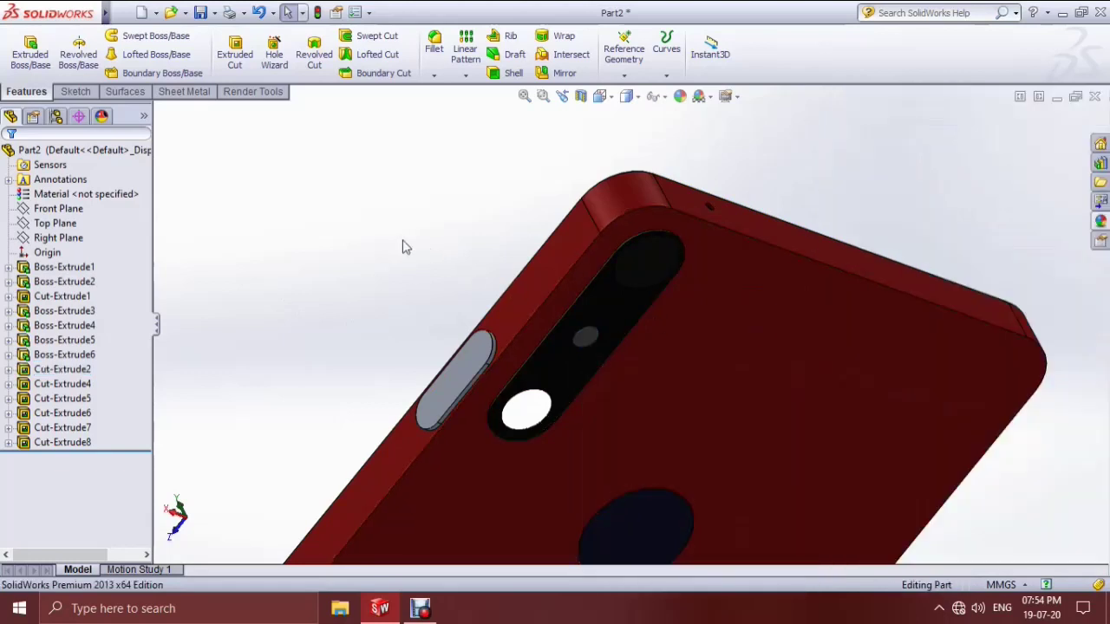
{"action": "scroll", "coordinate": [407, 250], "scroll_direction": "up", "scroll_amount": 3}
- Give Cut-Extrude4 the black low gloss plastic appearance
{"action": "left_click", "coordinate": [54, 385]}
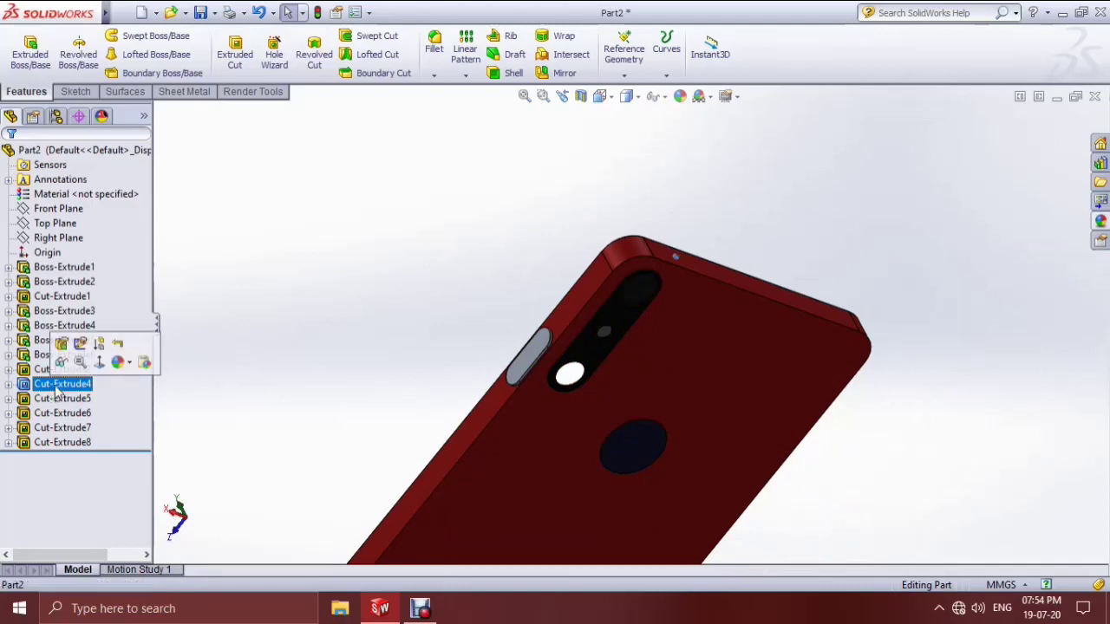
{"action": "left_click", "coordinate": [1100, 221]}
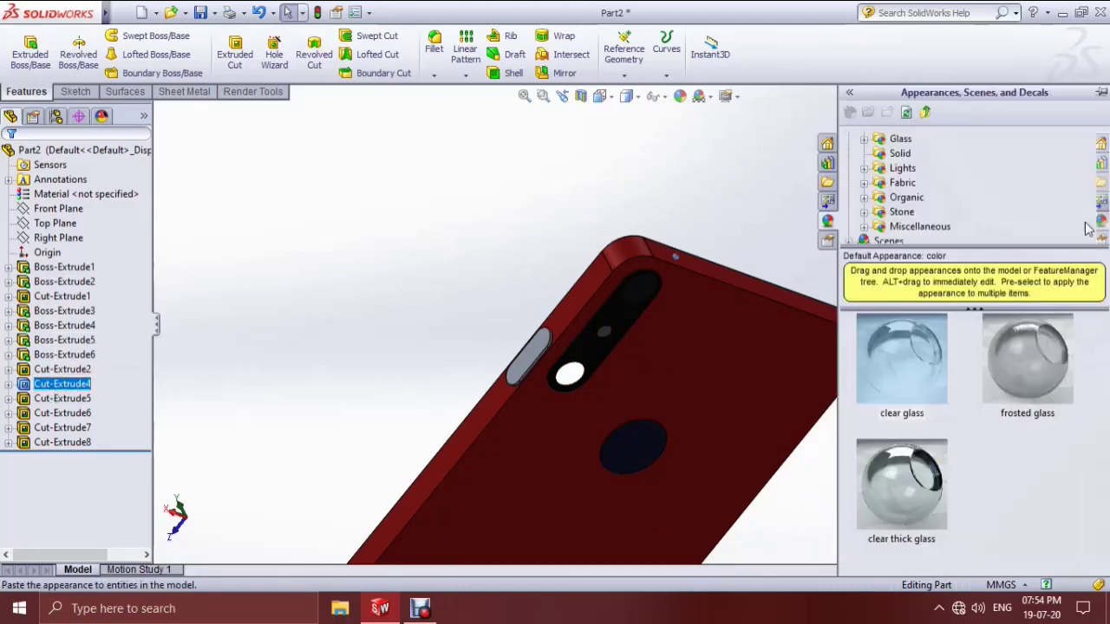
{"action": "scroll", "coordinate": [868, 182], "scroll_direction": "up", "scroll_amount": 3}
{"action": "scroll", "coordinate": [868, 177], "scroll_direction": "up", "scroll_amount": 3}
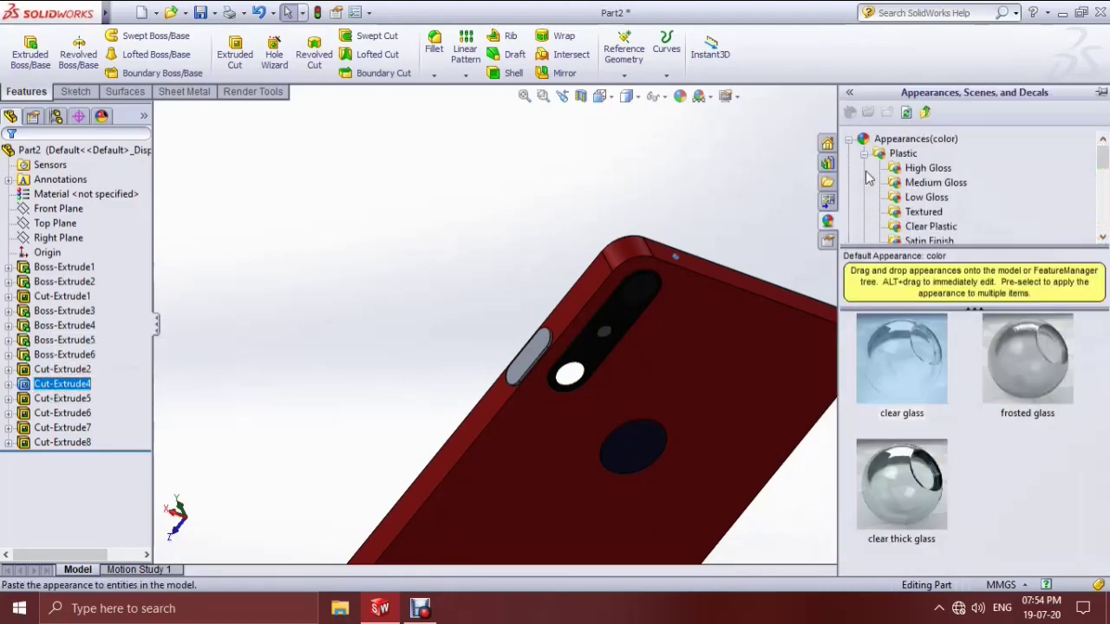
{"action": "left_click", "coordinate": [926, 168]}
{"action": "left_click", "coordinate": [926, 197]}
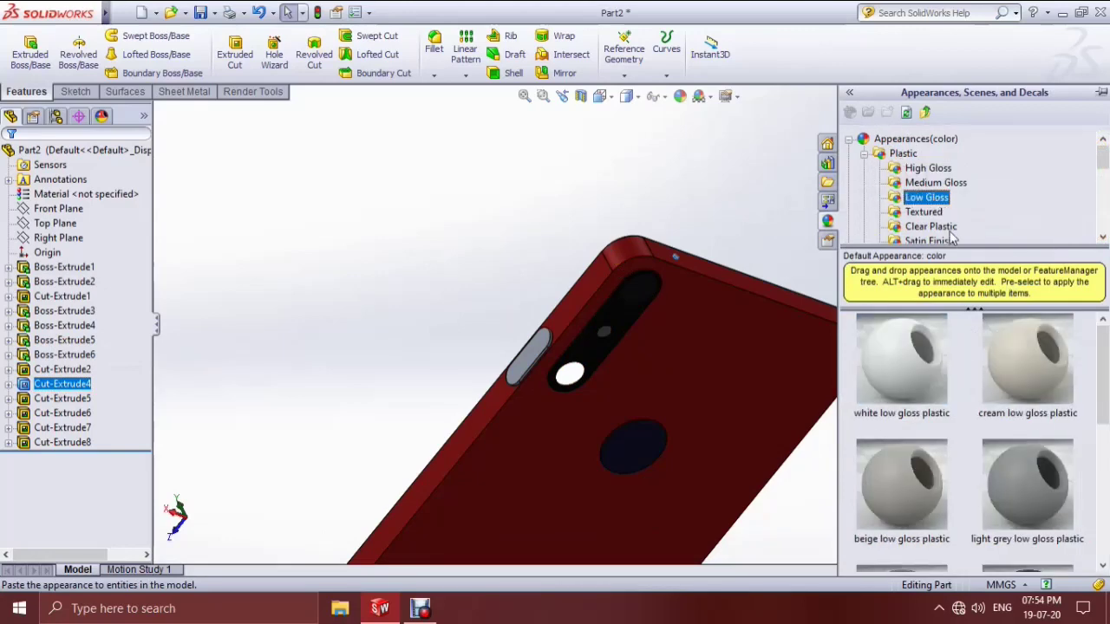
{"action": "scroll", "coordinate": [970, 345], "scroll_direction": "down", "scroll_amount": 3}
{"action": "scroll", "coordinate": [1030, 451], "scroll_direction": "down", "scroll_amount": 3}
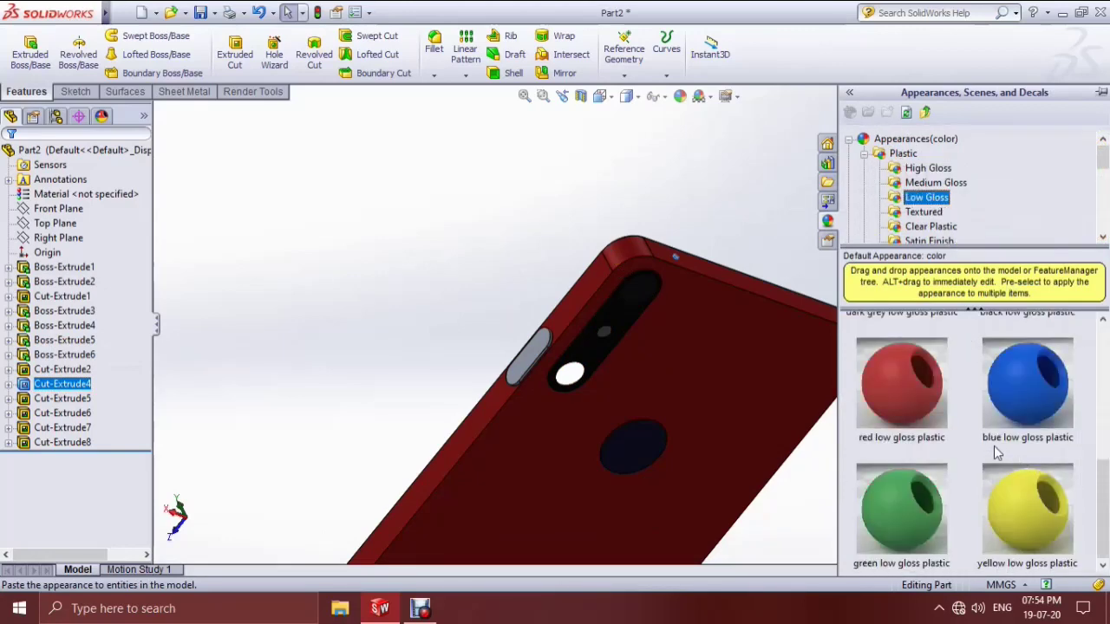
{"action": "scroll", "coordinate": [993, 446], "scroll_direction": "up", "scroll_amount": 3}
{"action": "right_click", "coordinate": [1020, 429]}
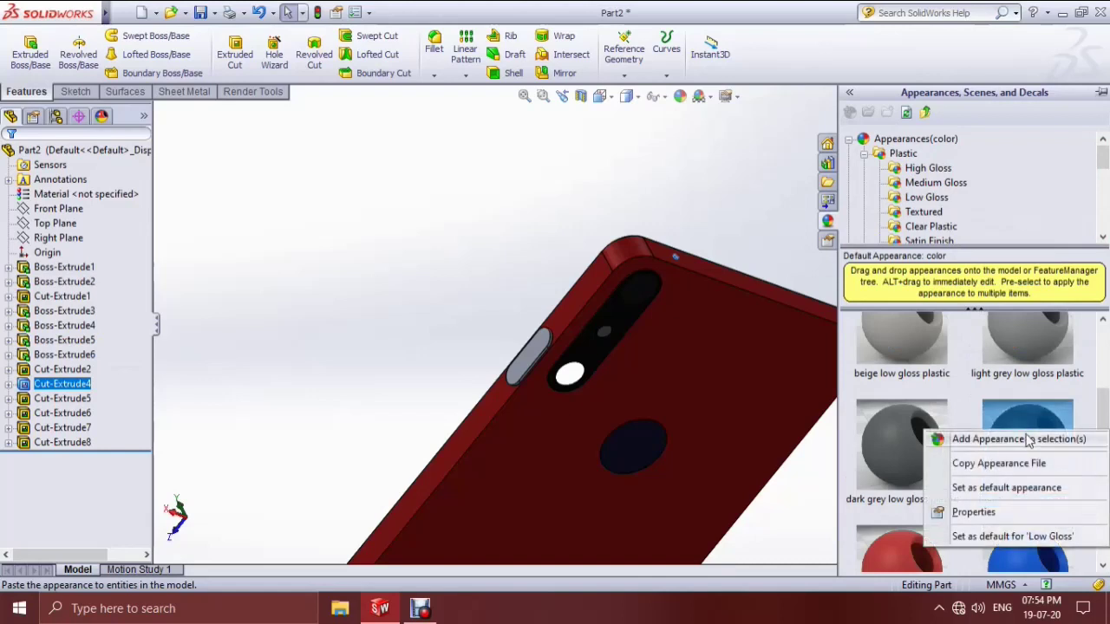
{"action": "left_click", "coordinate": [1028, 439]}
{"action": "left_click", "coordinate": [71, 400]}
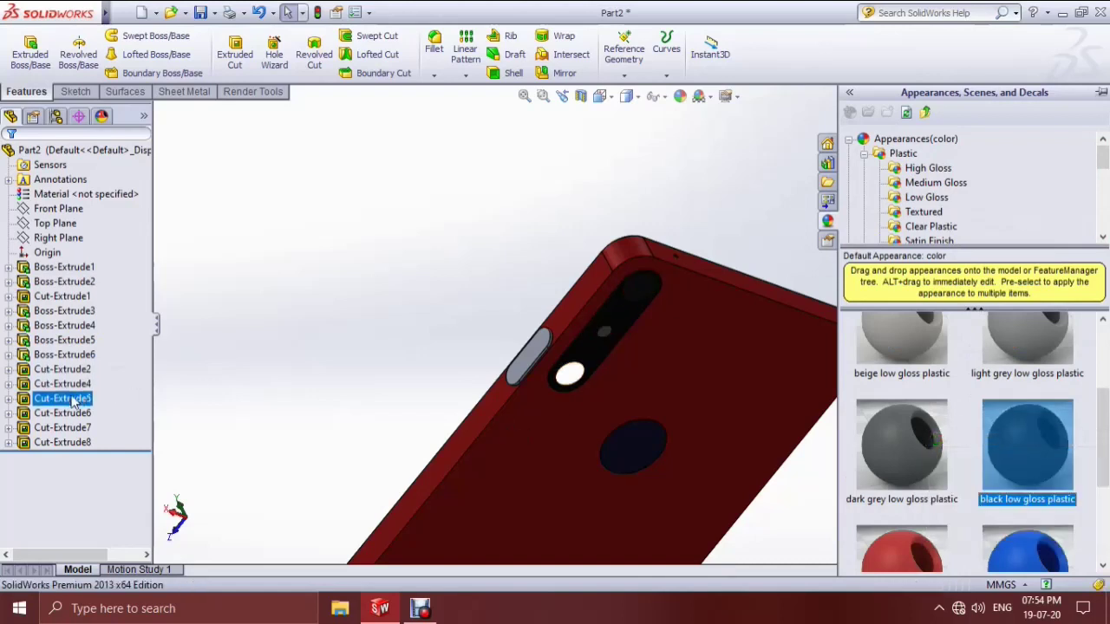
- Fit the phone in view and apply black low gloss plastic to Cut-Extrude5
{"action": "key", "text": "f"}
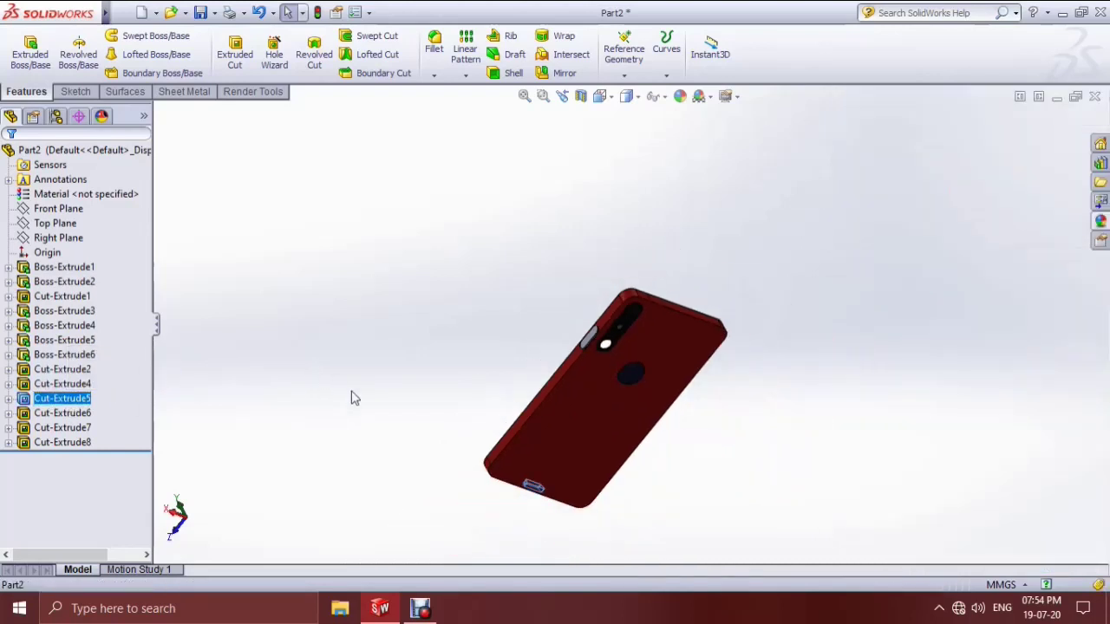
{"action": "middle_click_drag", "start_coordinate": [413, 423], "coordinate": [570, 327]}
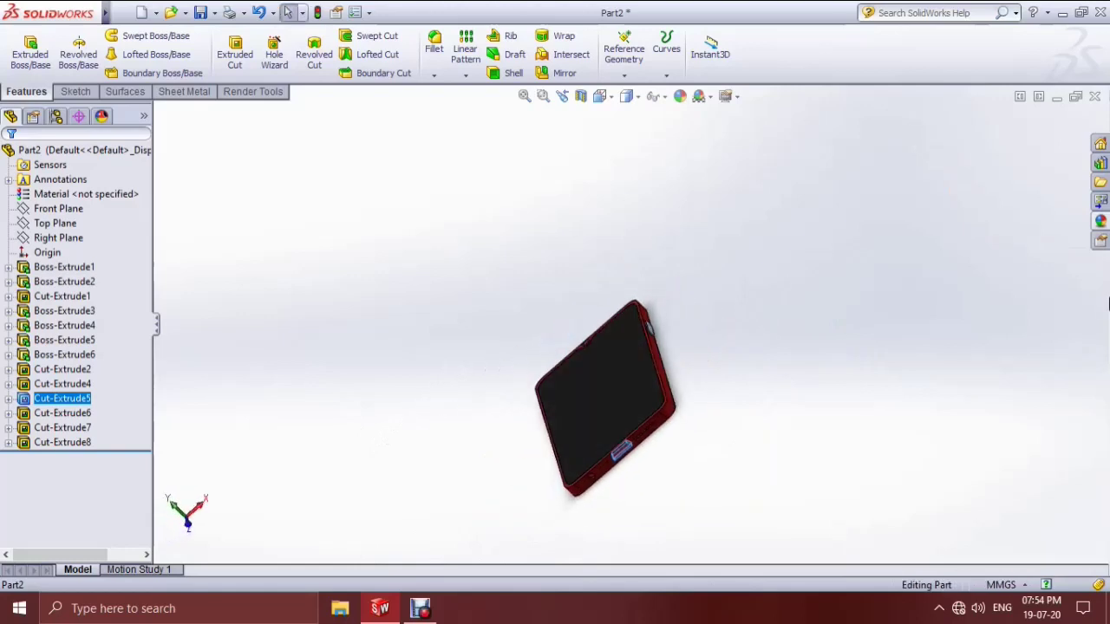
{"action": "left_click", "coordinate": [1099, 223]}
{"action": "right_click", "coordinate": [952, 444]}
{"action": "left_click", "coordinate": [1023, 452]}
- Apply black low gloss plastic to Cut-Extrude6 and Cut-Extrude7 as well
{"action": "left_click", "coordinate": [57, 399]}
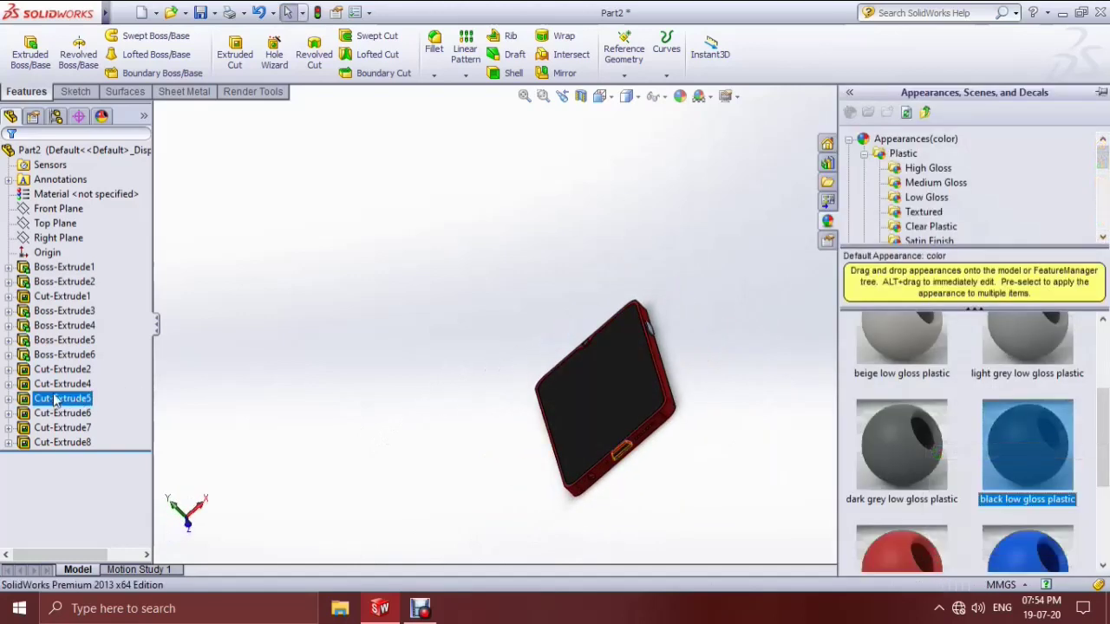
{"action": "left_click", "coordinate": [59, 414]}
{"action": "left_click", "coordinate": [59, 414]}
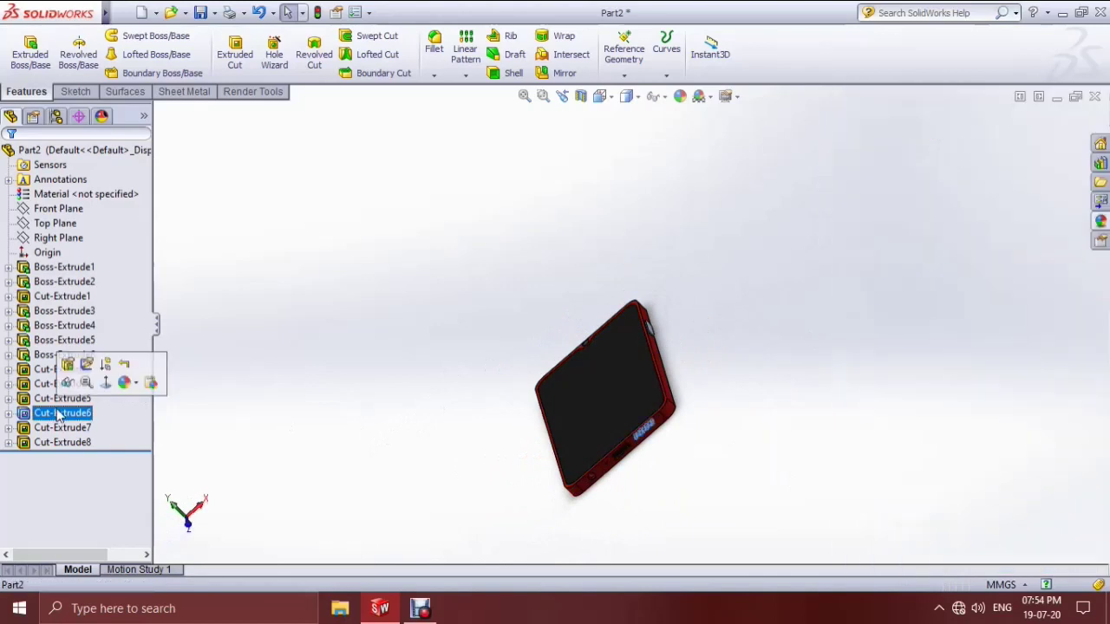
{"action": "left_click", "coordinate": [62, 428], "text": "ctrl"}
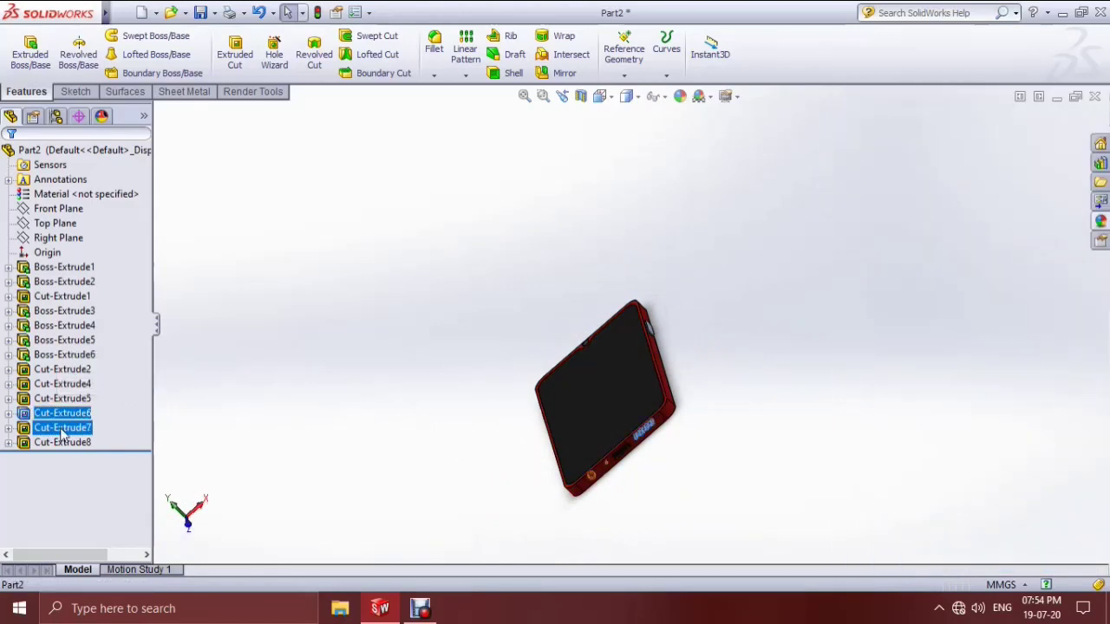
{"action": "left_click", "coordinate": [63, 443], "text": "ctrl"}
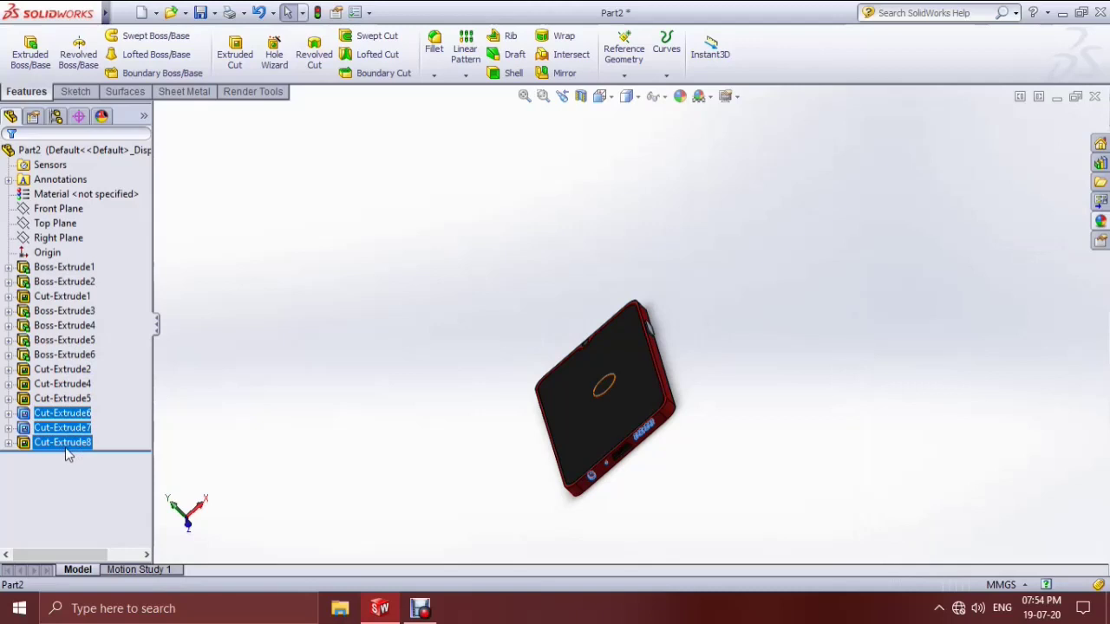
{"action": "left_click", "coordinate": [1100, 220]}
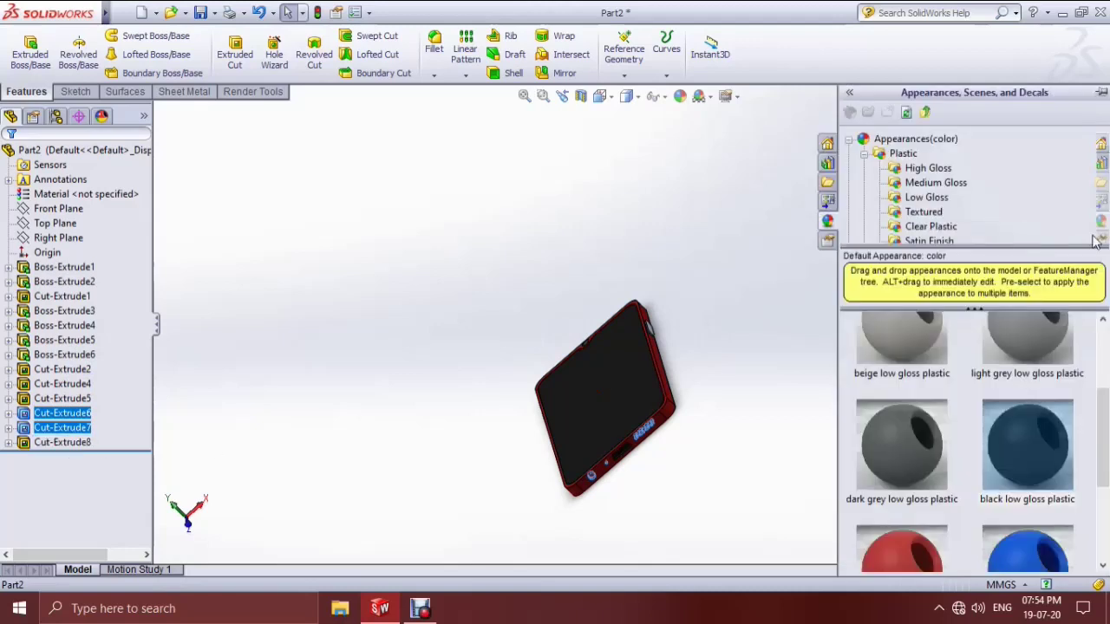
{"action": "right_click", "coordinate": [1022, 428]}
{"action": "left_click", "coordinate": [1019, 437]}
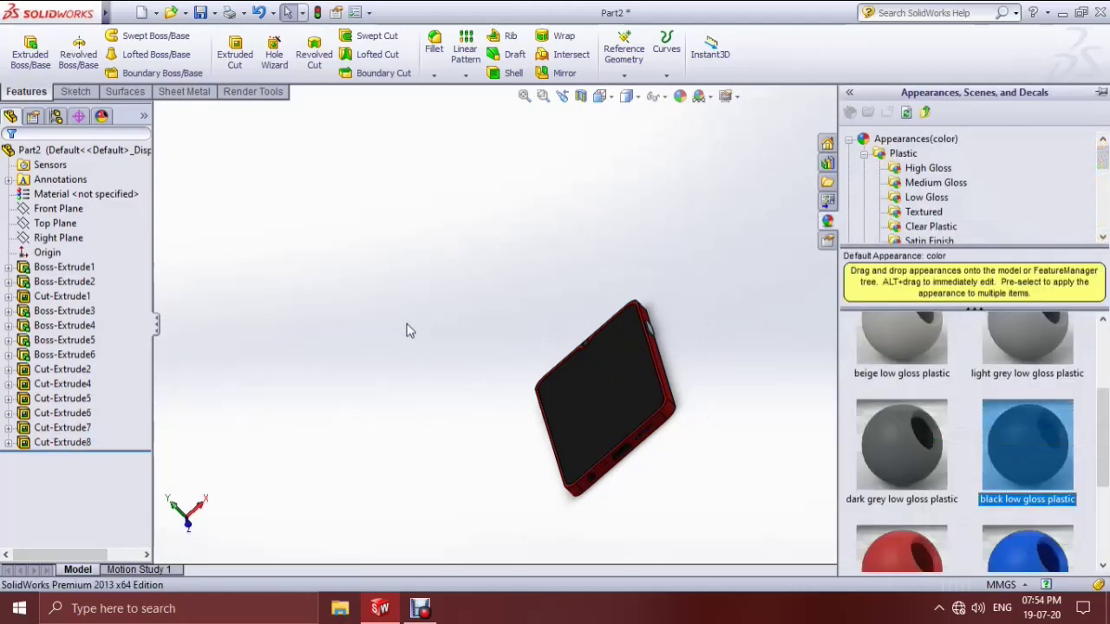
{"action": "mouse_move", "coordinate": [421, 335]}
{"action": "middle_mouse_down"}
{"action": "mouse_move", "coordinate": [518, 337]}
{"action": "mouse_move", "coordinate": [643, 375]}
{"action": "mouse_move", "coordinate": [668, 407]}
{"action": "middle_mouse_up"}
{"action": "left_click", "coordinate": [63, 444]}
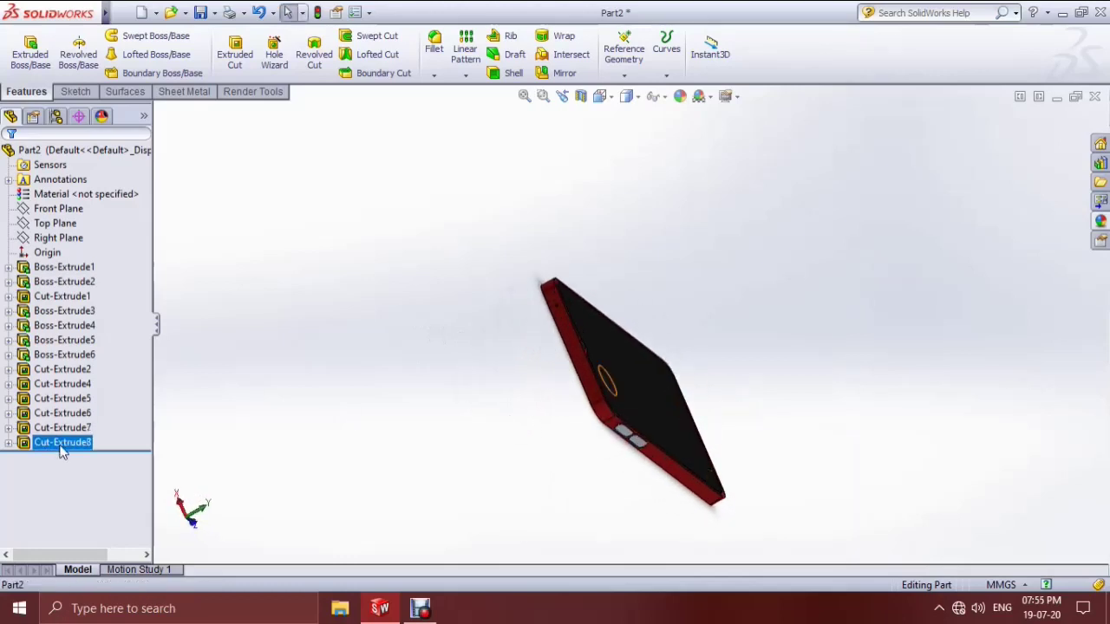
- Apply satin finish aluminum to the Cut-Extrude8 fingerprint cut on the phone's back
{"action": "mouse_move", "coordinate": [489, 386]}
{"action": "middle_mouse_down"}
{"action": "mouse_move", "coordinate": [541, 335]}
{"action": "mouse_move", "coordinate": [543, 362]}
{"action": "mouse_move", "coordinate": [590, 325]}
{"action": "middle_mouse_up"}
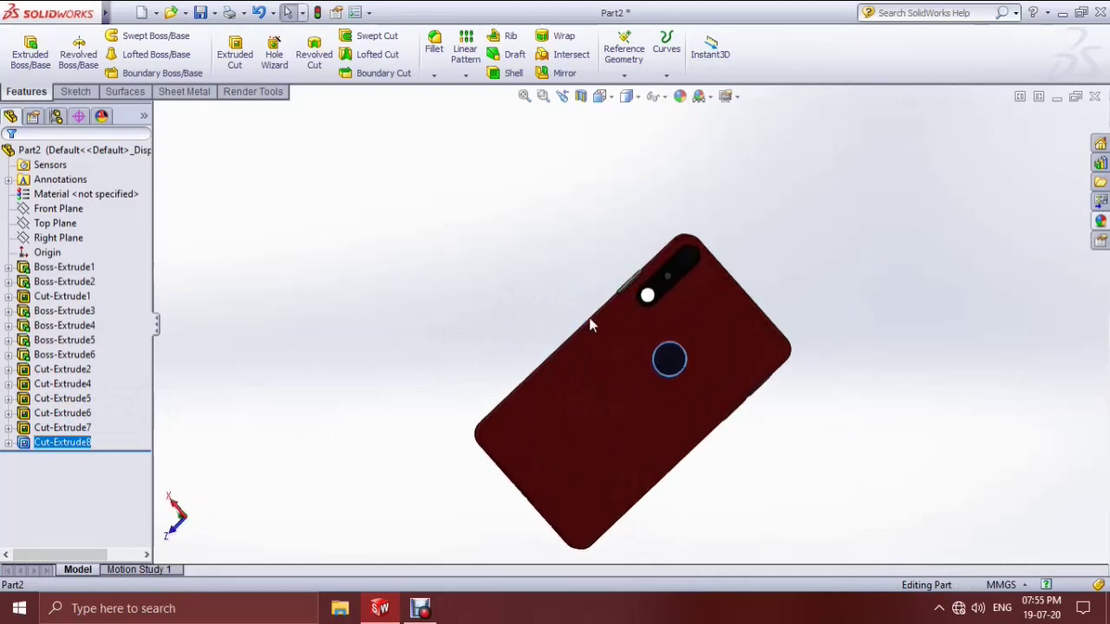
{"action": "left_click", "coordinate": [1100, 220]}
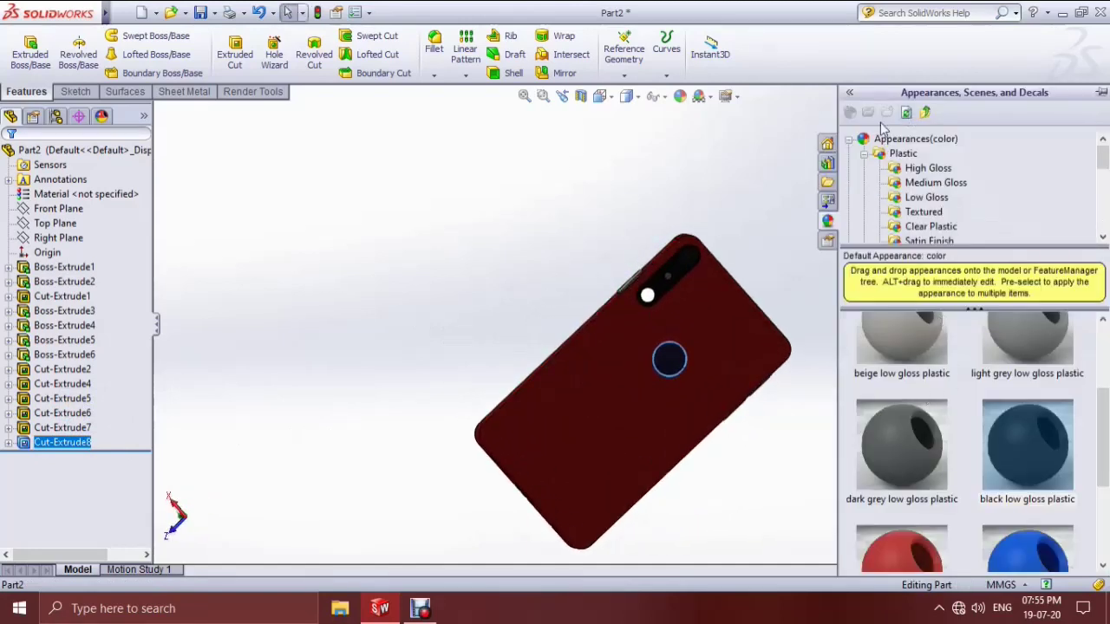
{"action": "left_click", "coordinate": [865, 154]}
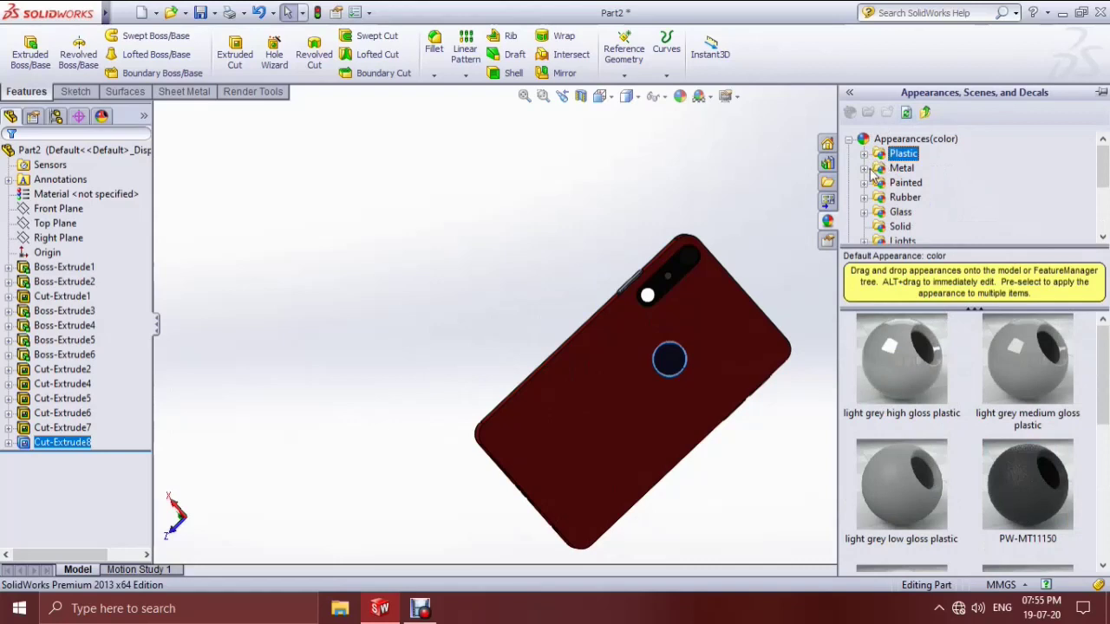
{"action": "left_click", "coordinate": [864, 168]}
{"action": "left_click", "coordinate": [929, 183]}
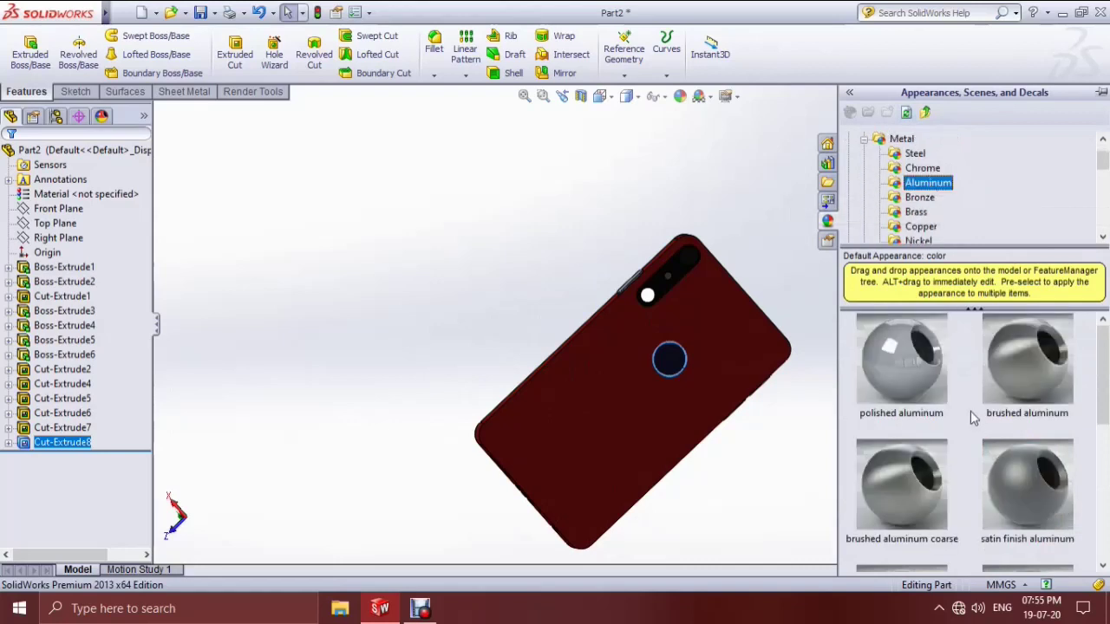
{"action": "mouse_move", "coordinate": [1027, 359]}
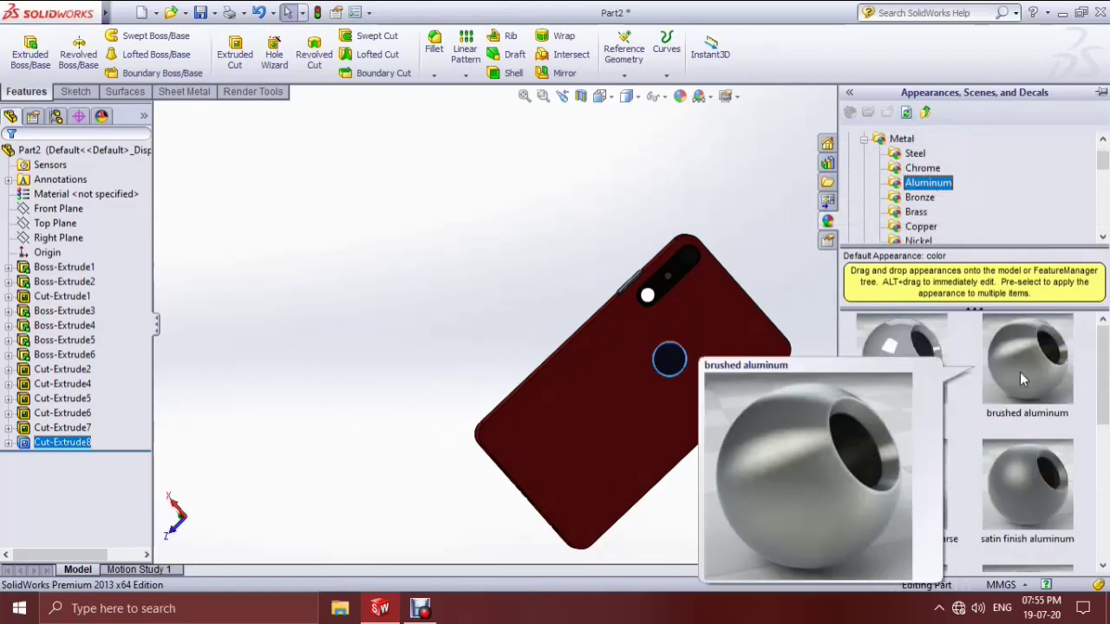
{"action": "right_click", "coordinate": [1013, 487]}
{"action": "left_click", "coordinate": [999, 381]}
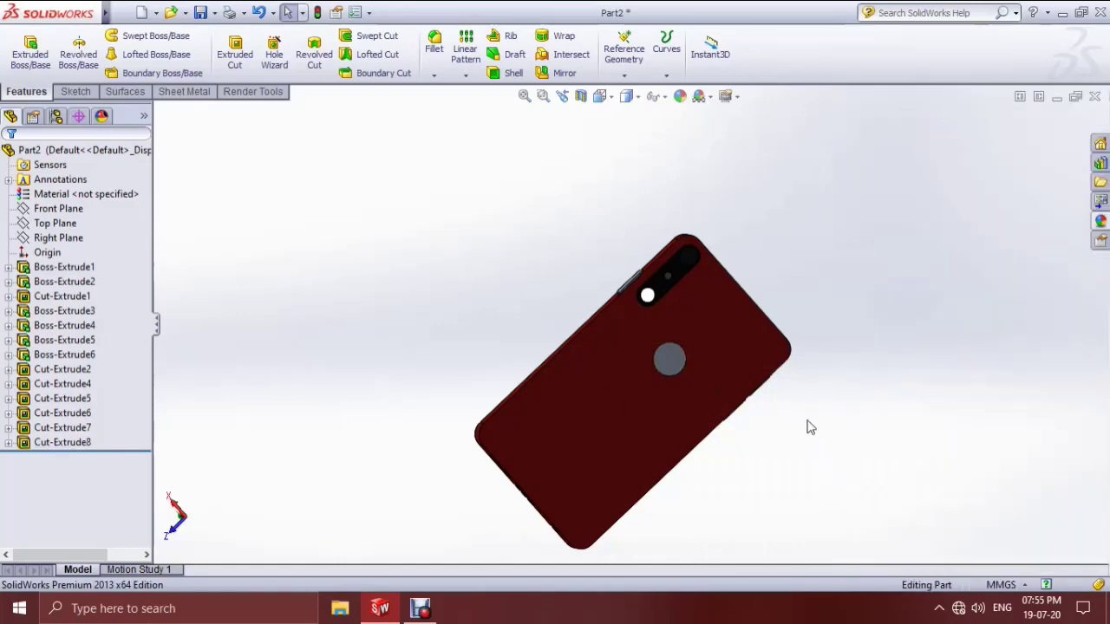
- Orbit the fully coloured phone to inspect its screen side and a low side view
{"action": "left_click", "coordinate": [75, 444]}
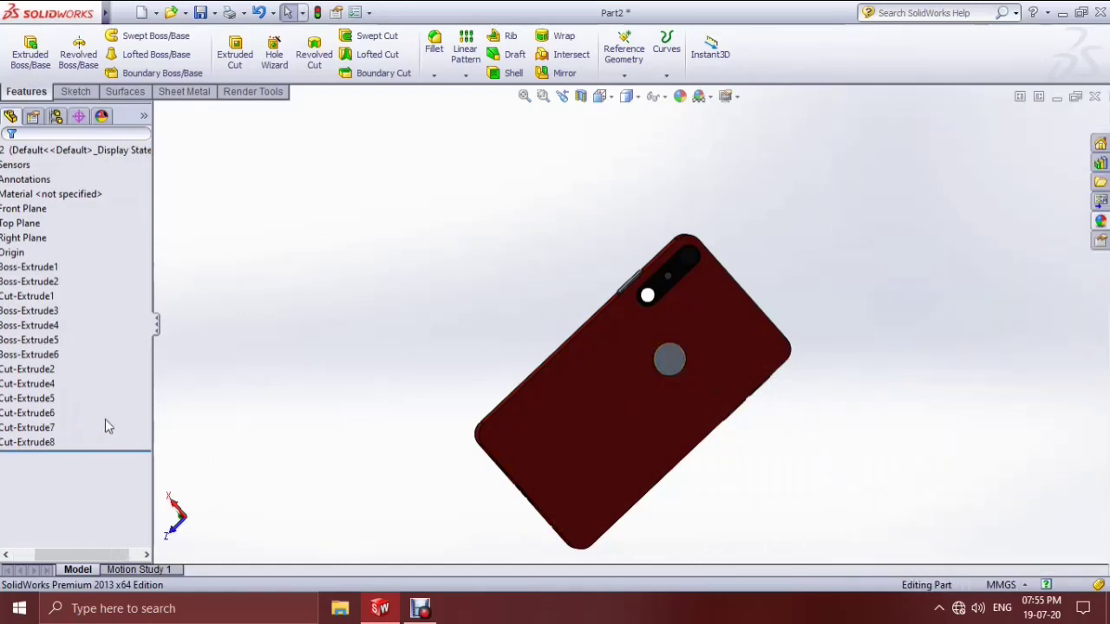
{"action": "middle_click_drag", "start_coordinate": [723, 439], "coordinate": [770, 448]}
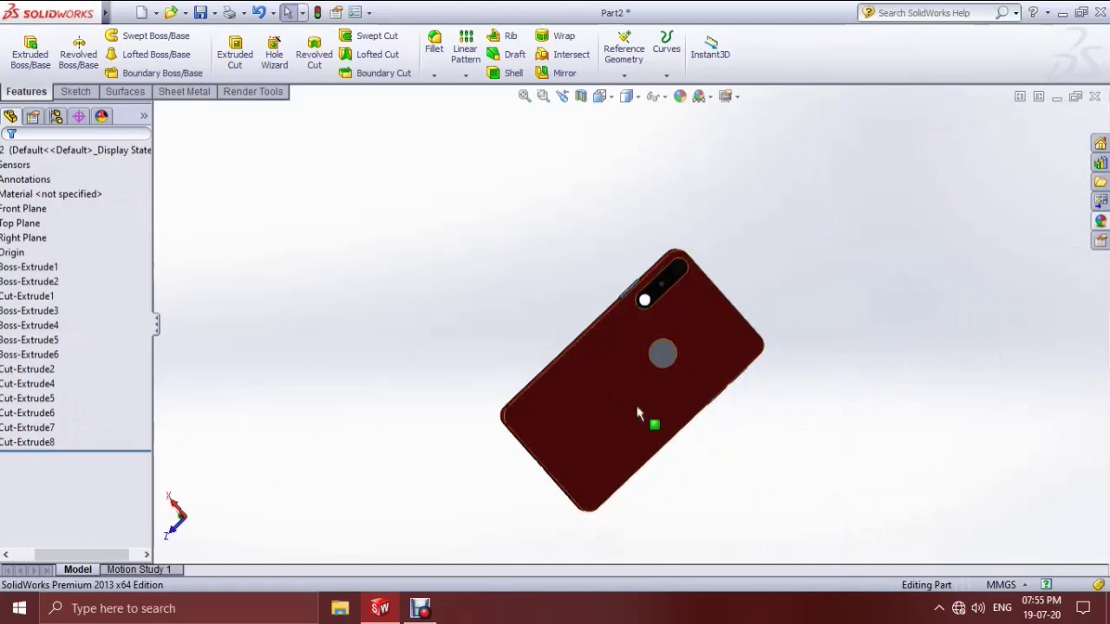
{"action": "scroll", "coordinate": [759, 458], "scroll_direction": "down", "scroll_amount": 2}
{"action": "mouse_move", "coordinate": [708, 436]}
{"action": "middle_mouse_down"}
{"action": "mouse_move", "coordinate": [374, 407]}
{"action": "mouse_move", "coordinate": [426, 315]}
{"action": "mouse_move", "coordinate": [387, 350]}
{"action": "middle_mouse_up"}
{"action": "mouse_move", "coordinate": [791, 526]}
{"action": "middle_mouse_down"}
{"action": "mouse_move", "coordinate": [719, 356]}
{"action": "mouse_move", "coordinate": [689, 374]}
{"action": "mouse_move", "coordinate": [689, 361]}
{"action": "mouse_move", "coordinate": [728, 344]}
{"action": "mouse_move", "coordinate": [461, 500]}
{"action": "mouse_move", "coordinate": [633, 454]}
{"action": "mouse_move", "coordinate": [874, 455]}
{"action": "mouse_move", "coordinate": [872, 488]}
{"action": "middle_mouse_up"}
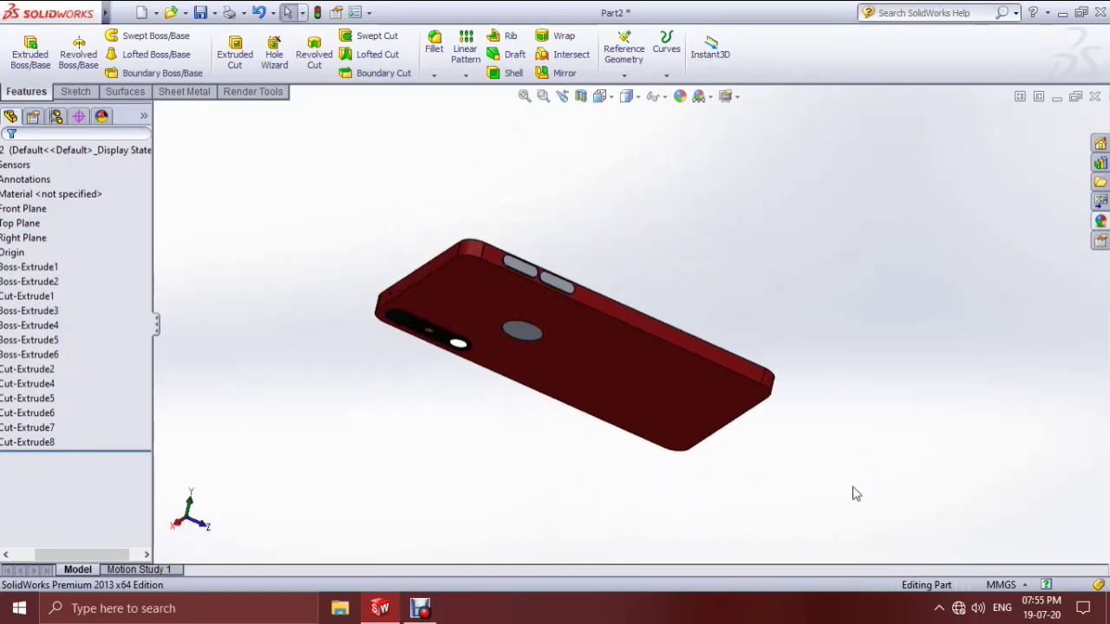
- On the Render Tools tab, bring up the Basic Scenes library in the task pane
{"action": "left_click", "coordinate": [232, 92]}
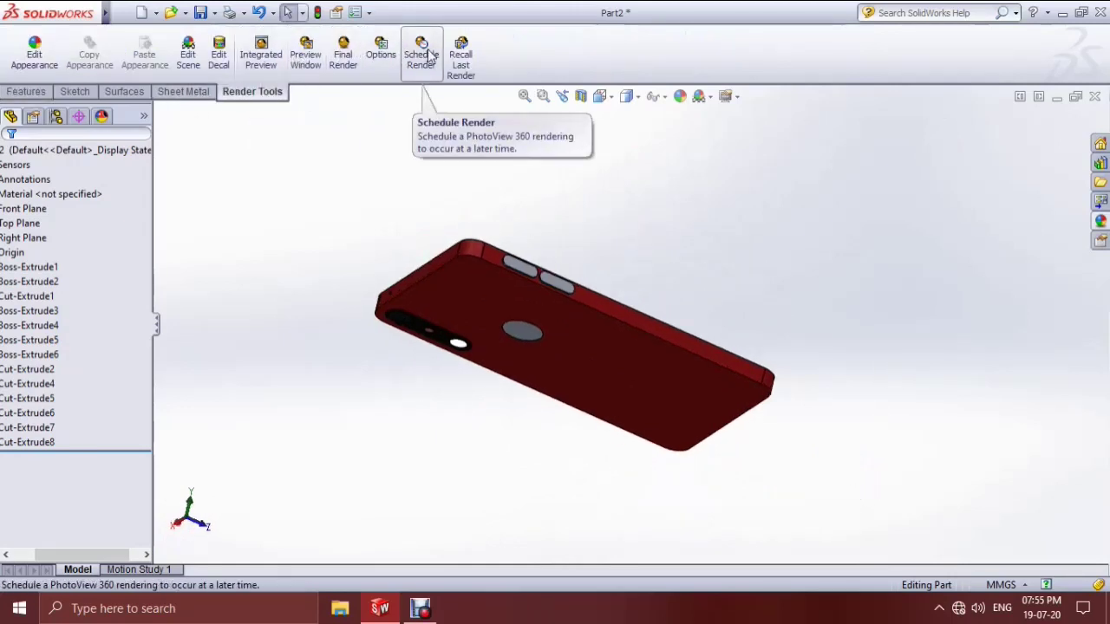
{"action": "left_click", "coordinate": [1100, 220]}
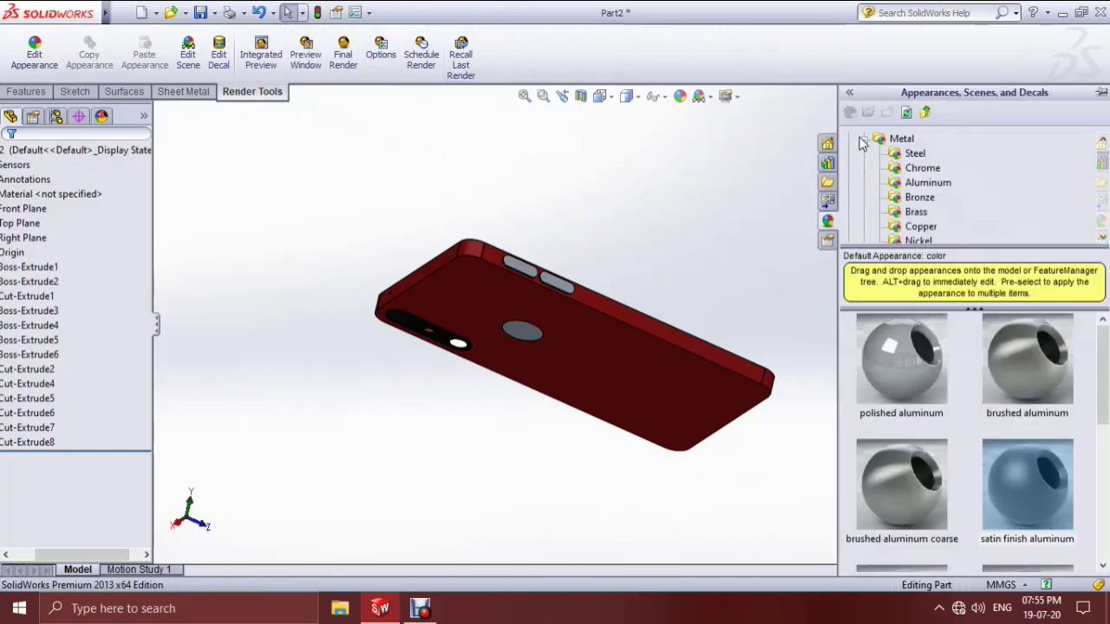
{"action": "left_click", "coordinate": [865, 140]}
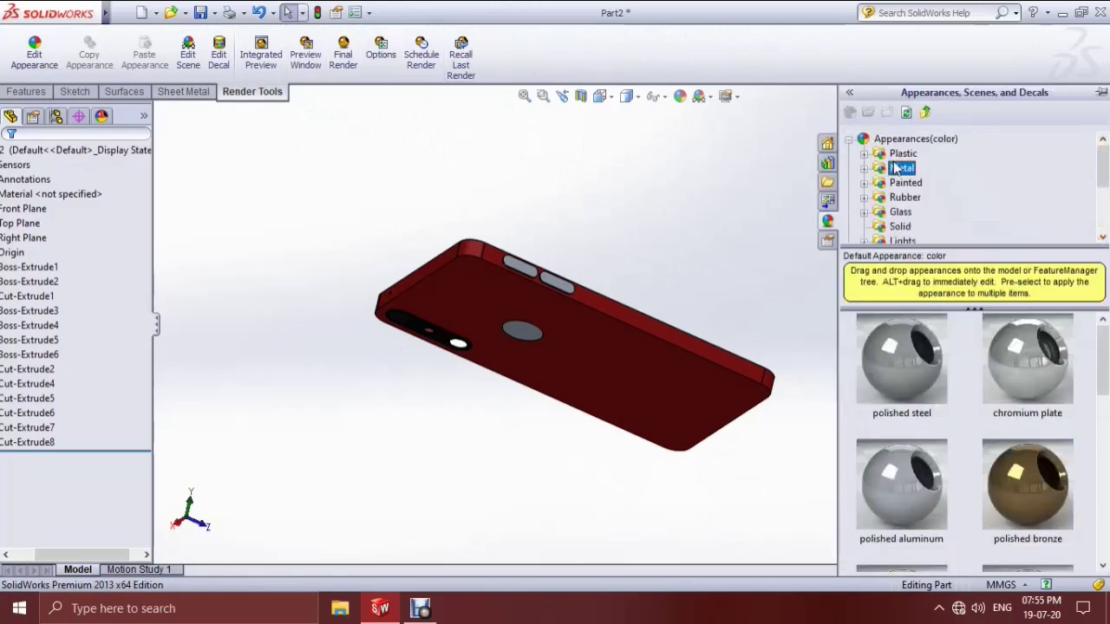
{"action": "left_click", "coordinate": [849, 140]}
{"action": "left_click", "coordinate": [850, 153]}
{"action": "left_click", "coordinate": [849, 153]}
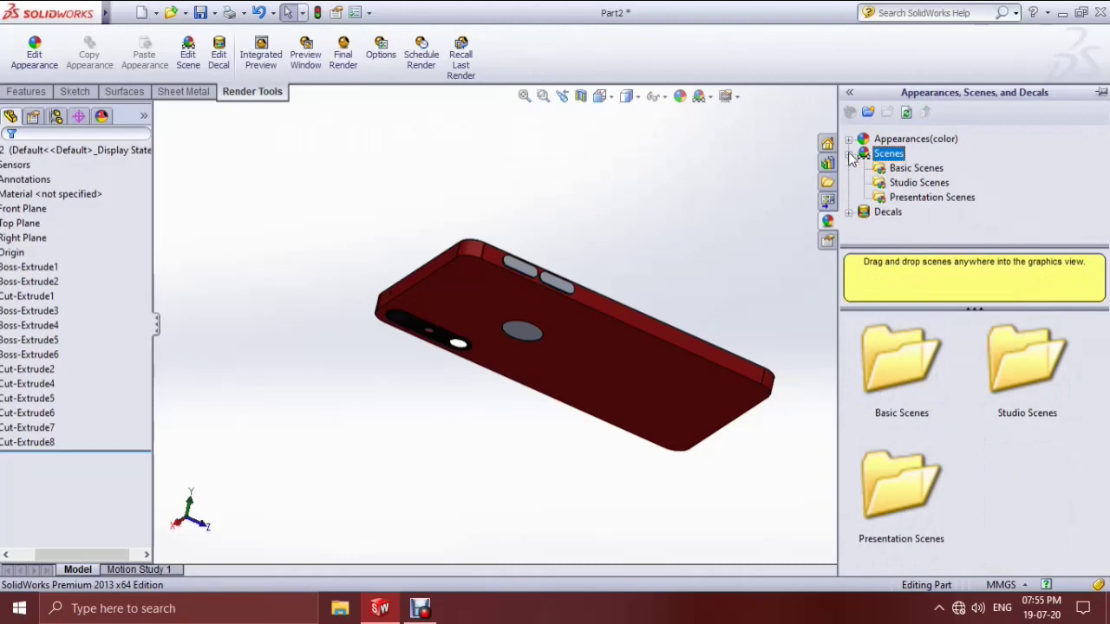
{"action": "left_click", "coordinate": [928, 169]}
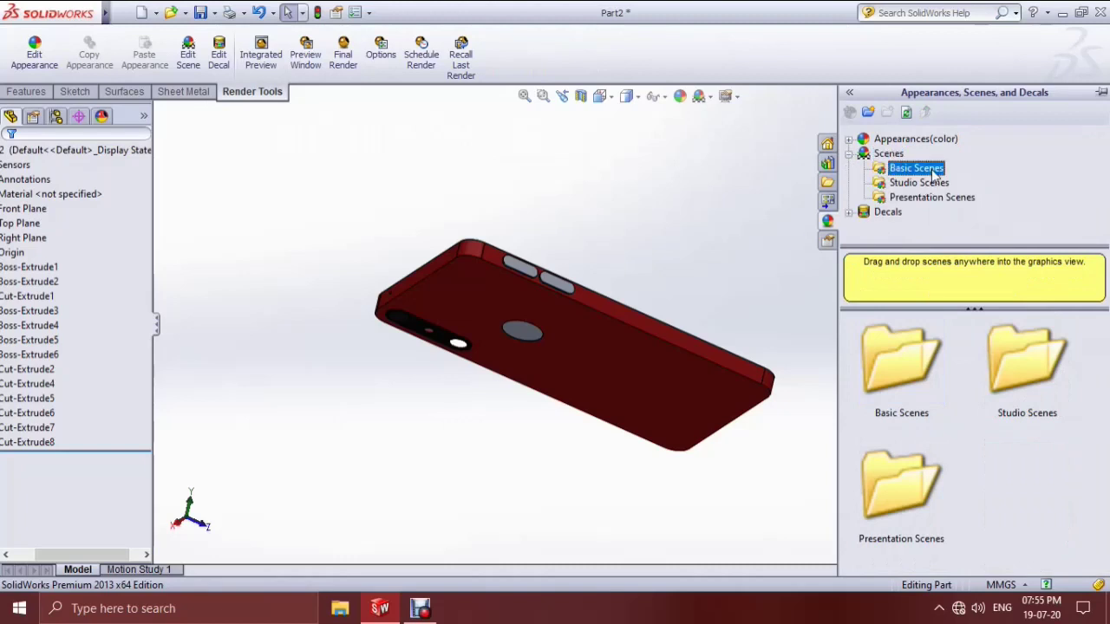
{"action": "scroll", "coordinate": [970, 417], "scroll_direction": "down", "scroll_amount": 3}
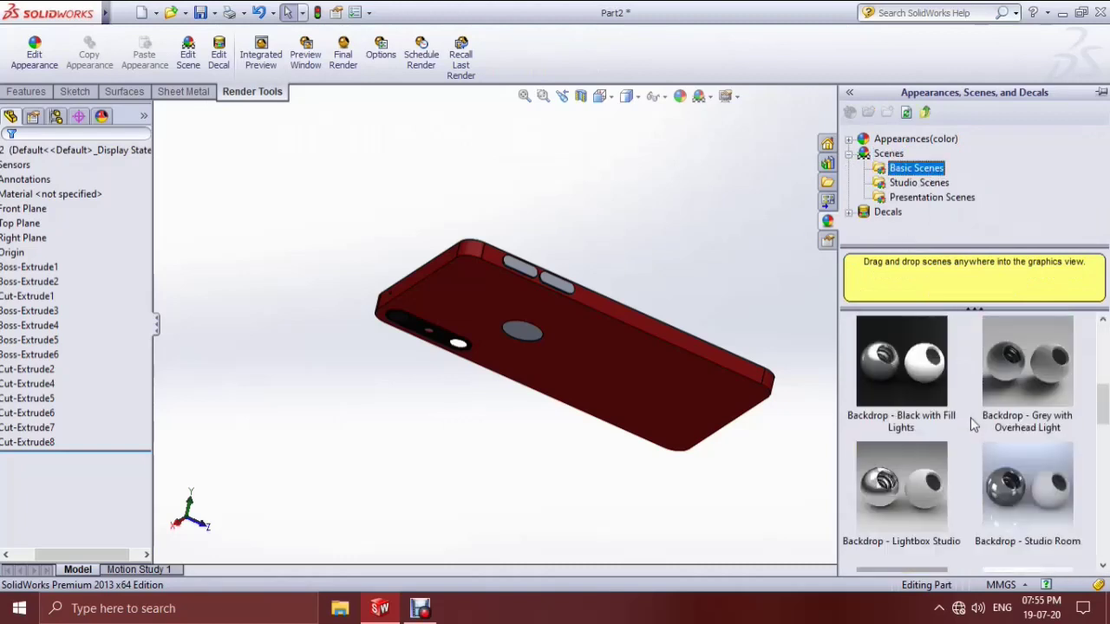
{"action": "scroll", "coordinate": [970, 417], "scroll_direction": "up", "scroll_amount": 2}
- Add the 3 Point Blue scene to the phone part
{"action": "right_click", "coordinate": [912, 436]}
{"action": "mouse_move", "coordinate": [1028, 420]}
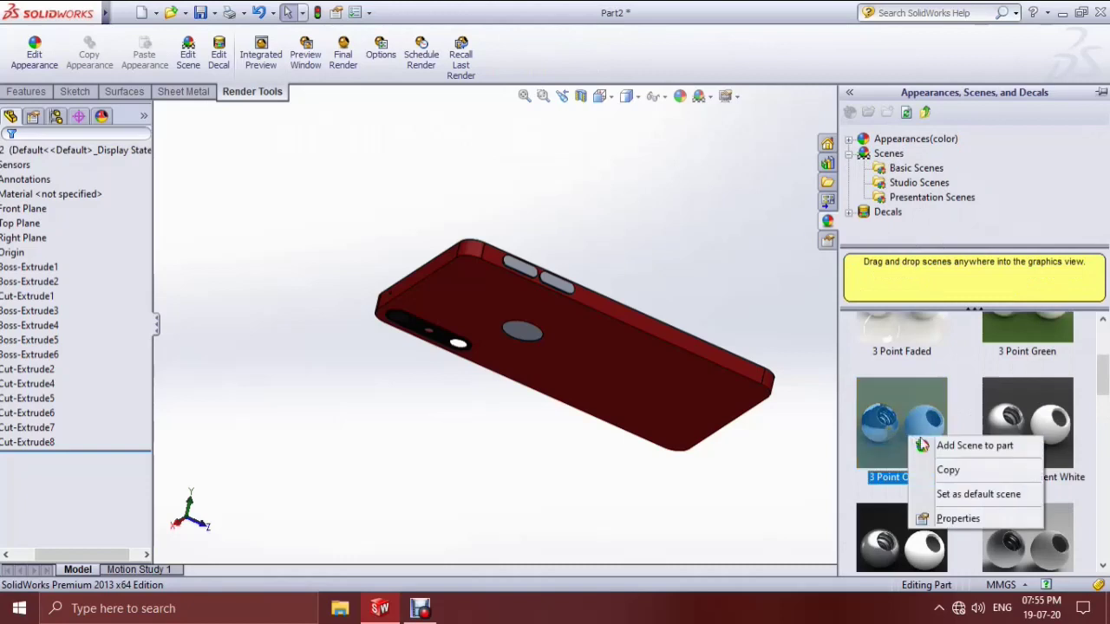
{"action": "left_click", "coordinate": [1004, 398]}
{"action": "scroll", "coordinate": [1004, 398], "scroll_direction": "up", "scroll_amount": 1}
{"action": "right_click", "coordinate": [1006, 381]}
{"action": "left_click", "coordinate": [1021, 381]}
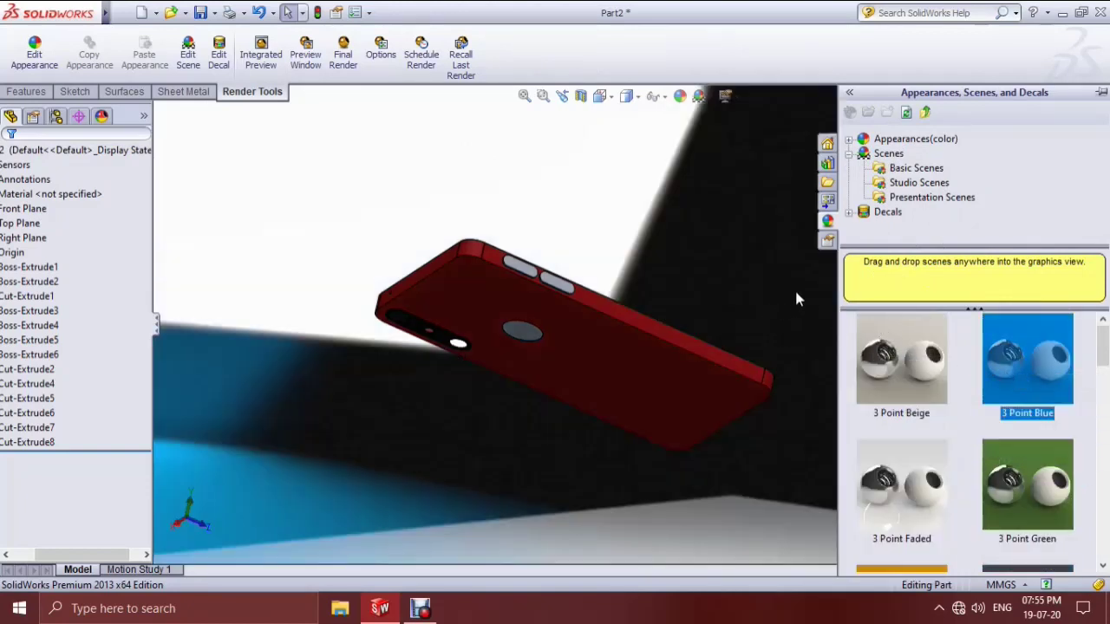
{"action": "left_click", "coordinate": [796, 282]}
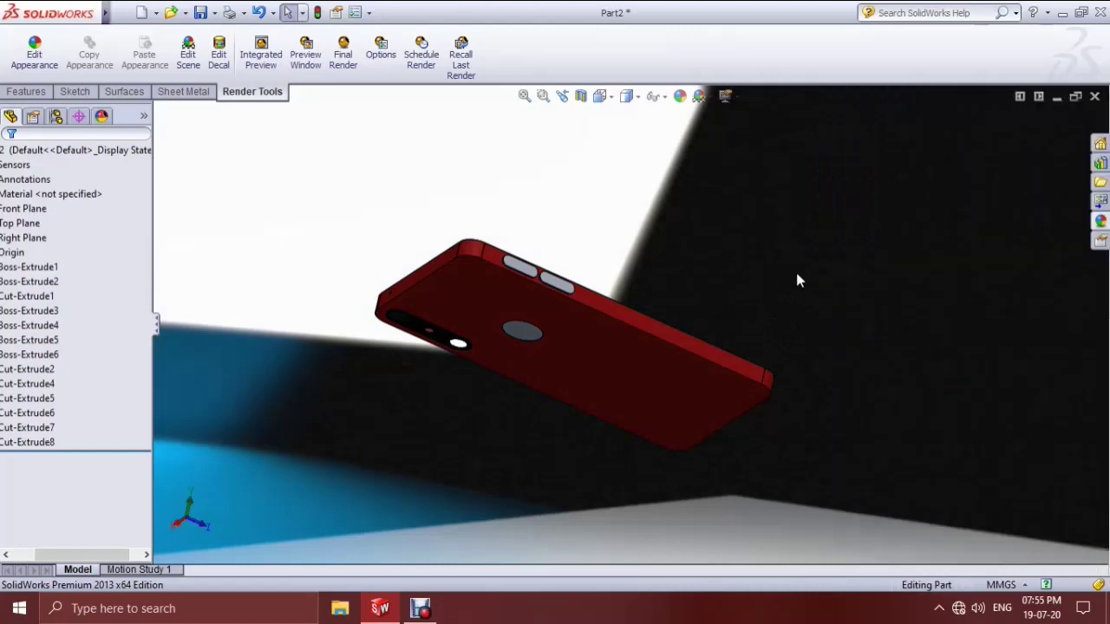
- Orbit to the phone's screen side and launch the PhotoView 360 final render
{"action": "mouse_move", "coordinate": [871, 400]}
{"action": "middle_mouse_down"}
{"action": "mouse_move", "coordinate": [743, 416]}
{"action": "mouse_move", "coordinate": [720, 438]}
{"action": "middle_mouse_up"}
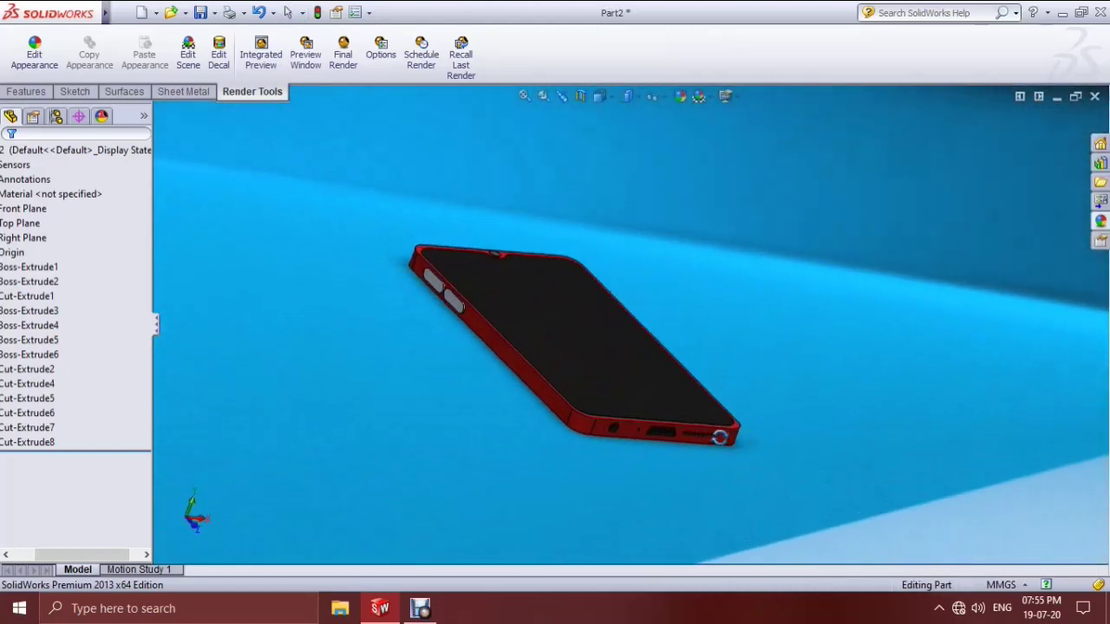
{"action": "left_click", "coordinate": [354, 50]}
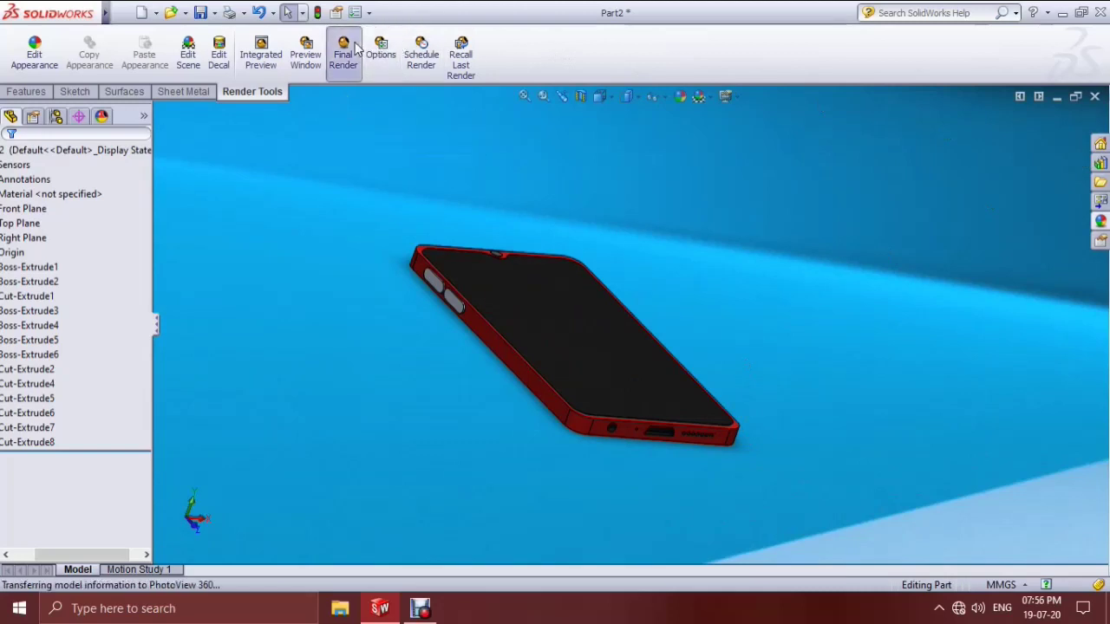
{"action": "left_click", "coordinate": [555, 337]}
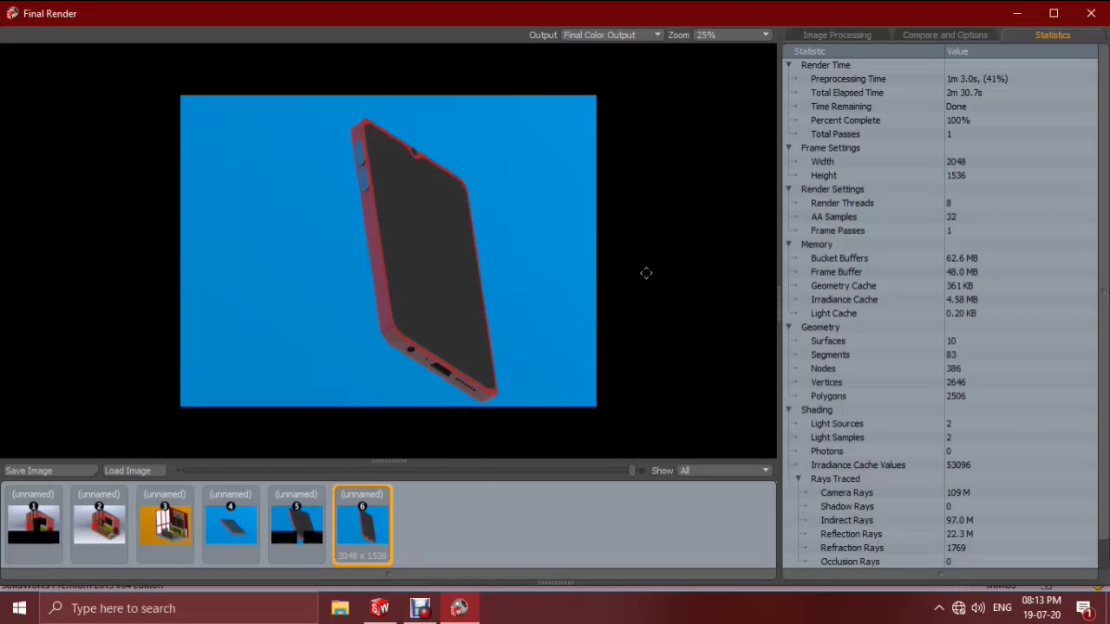
- Save the render image as a JPEG named 'mmm'
{"action": "left_click", "coordinate": [62, 470]}
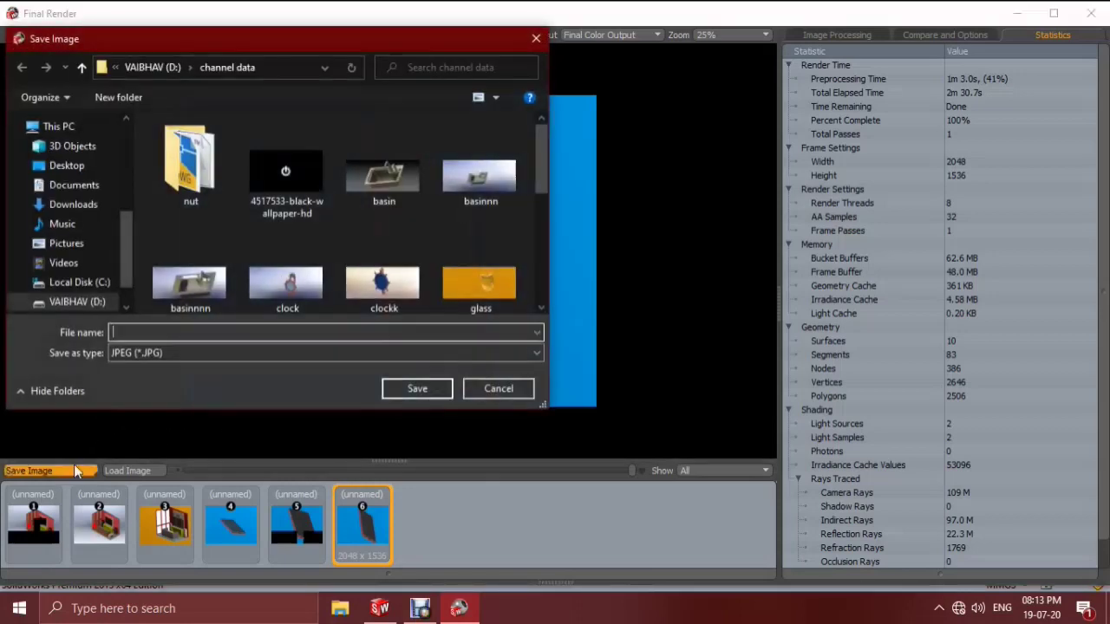
{"action": "type", "text": "mmm"}
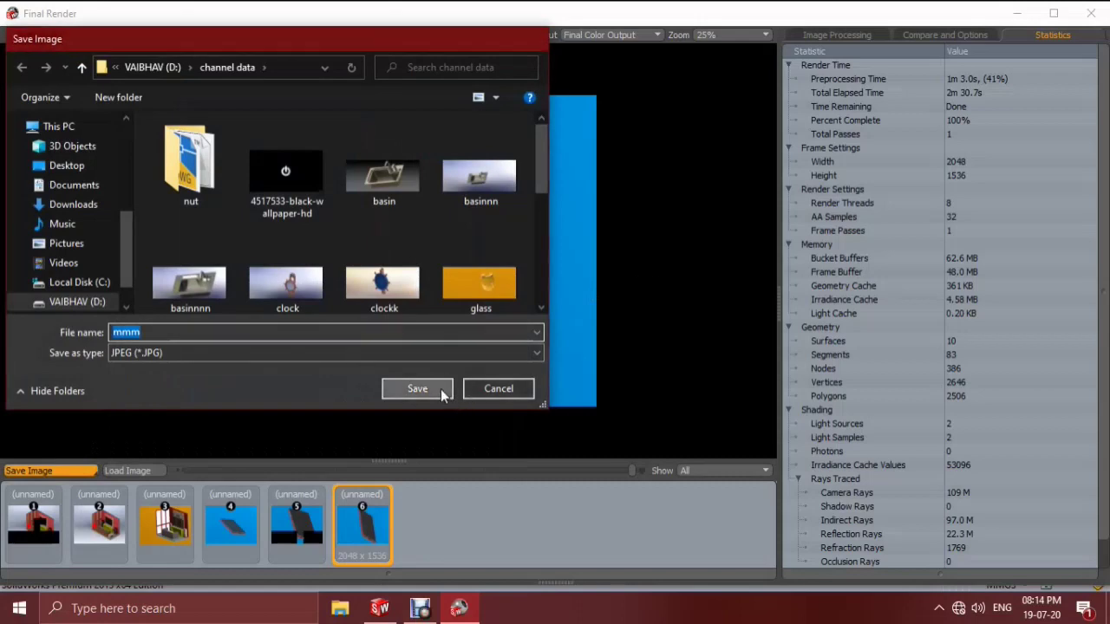